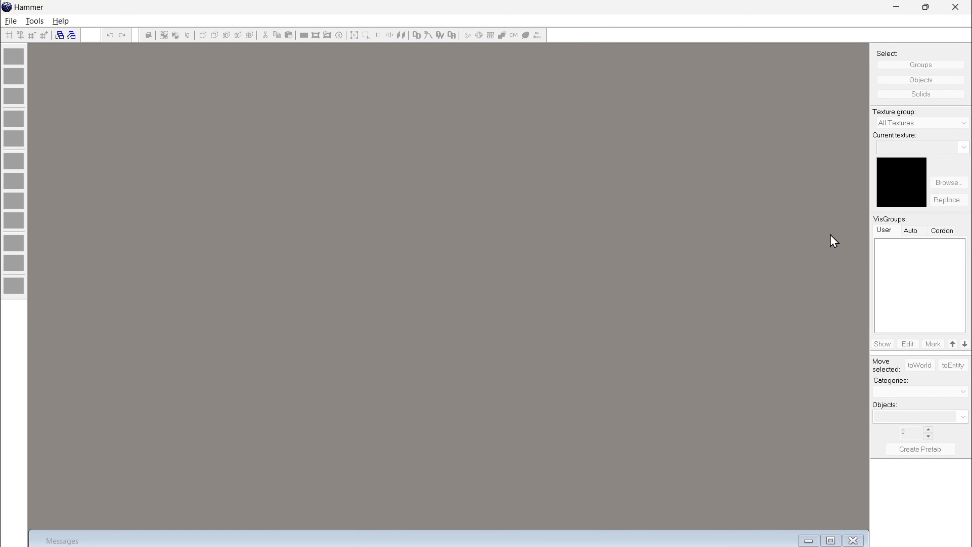
Step: Create a new empty map
left_click(36, 21)
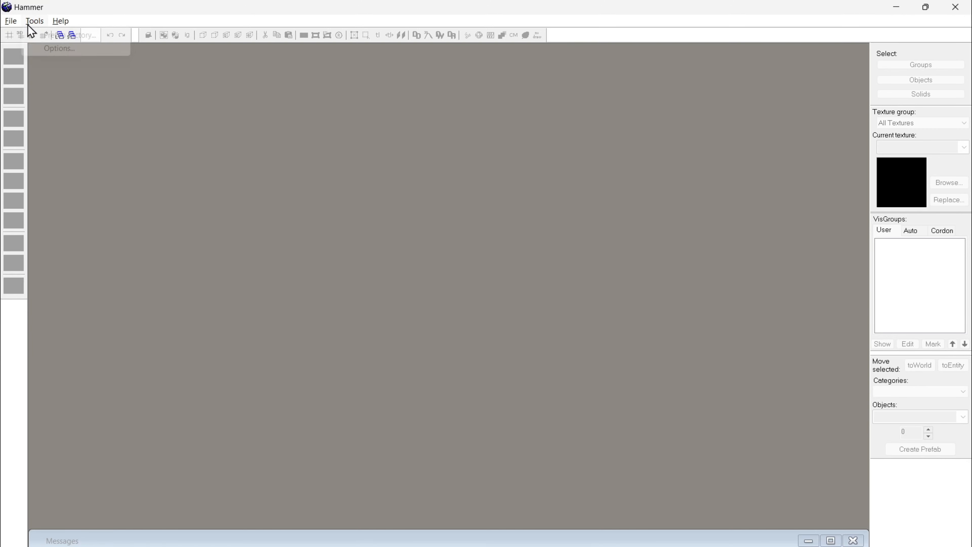
left_click(105, 16)
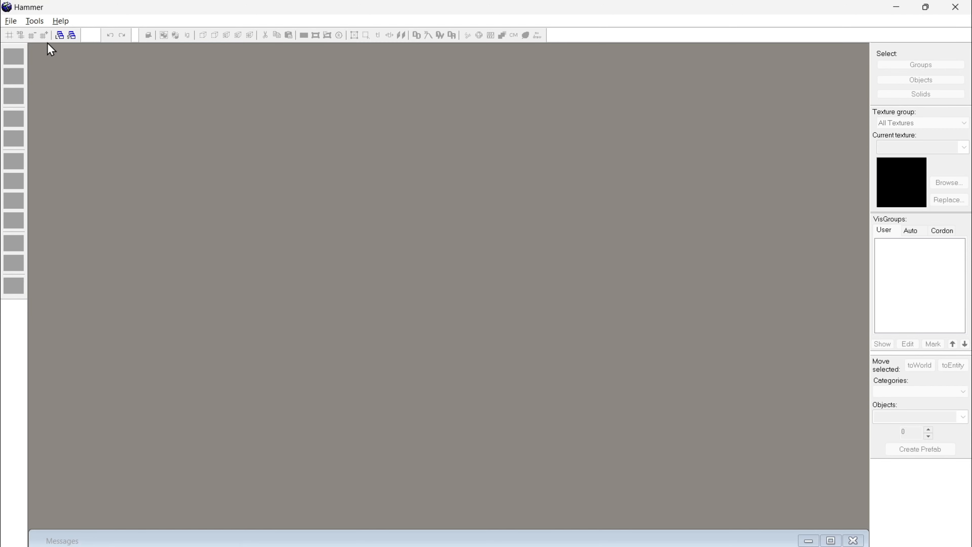
left_click(11, 22)
left_click(22, 35)
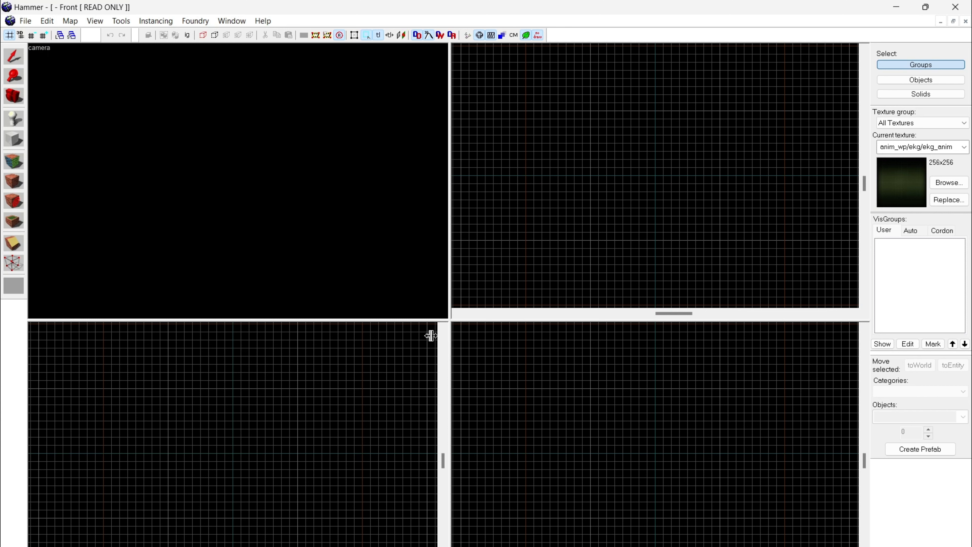
Step: Narrow the camera view by moving the viewport divider, and autosize the four views back to equal sizes
key("ctrl+a")
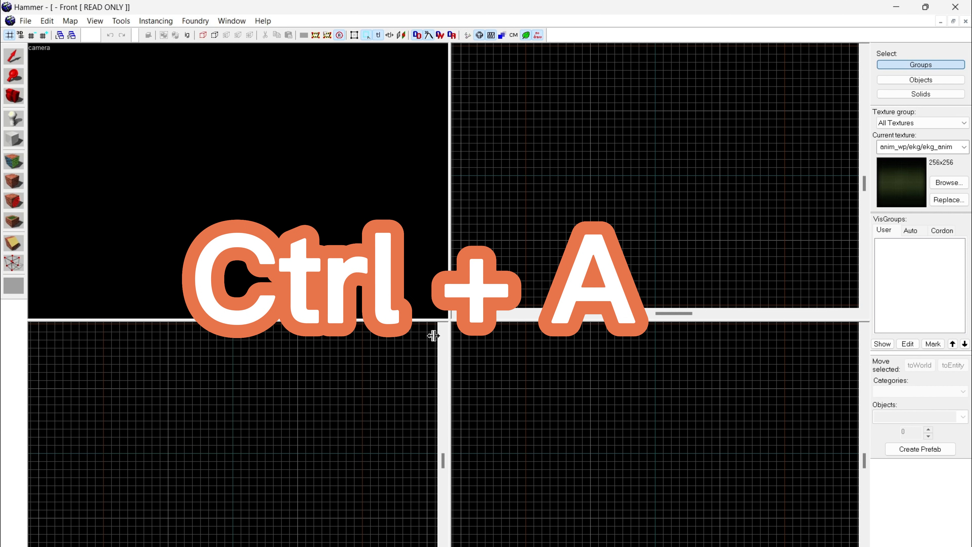
left_click_drag(447, 320, 195, 322)
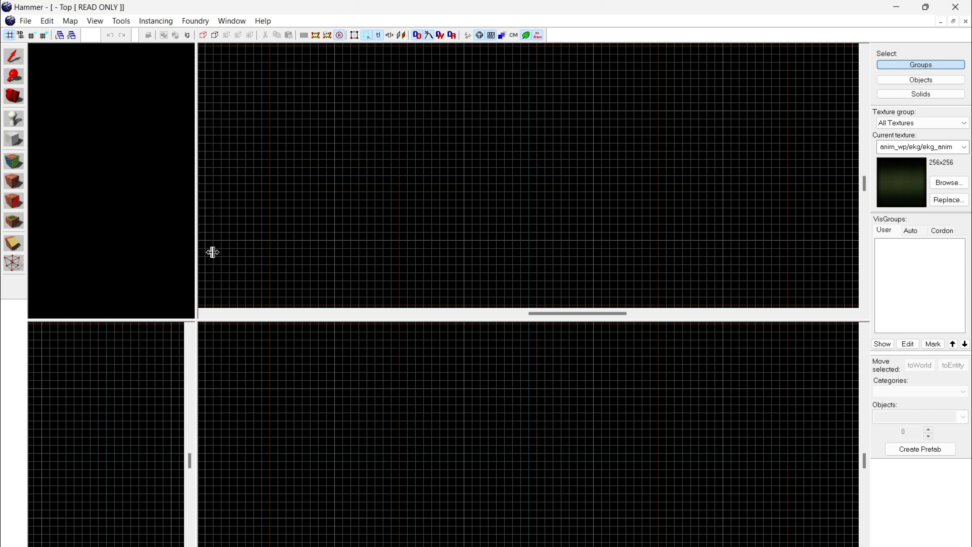
key("ctrl+a")
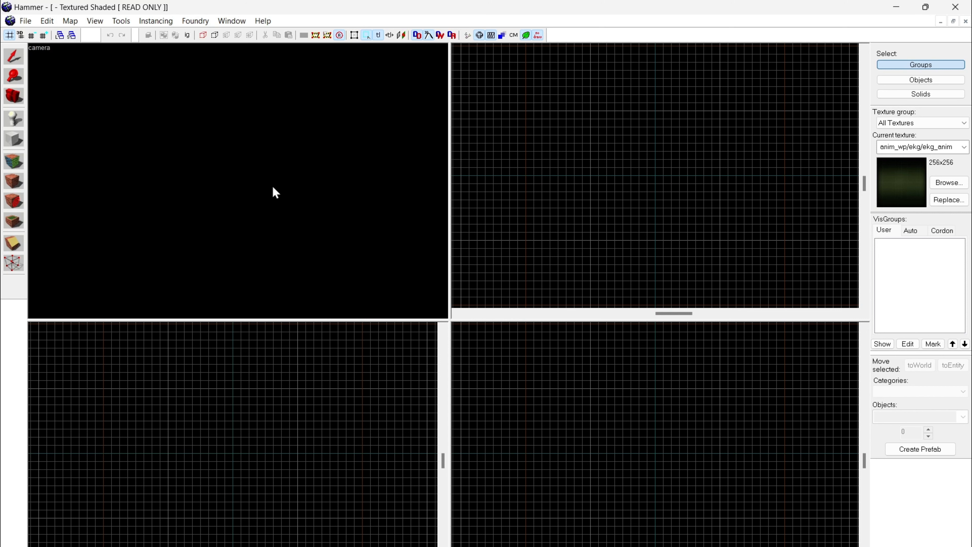
Step: Practise flying through the camera view with mouse-look, circling the origin axes from different sides and distances
key("z")
key("z")
key("z")
key("z")
key("s")
key("s")
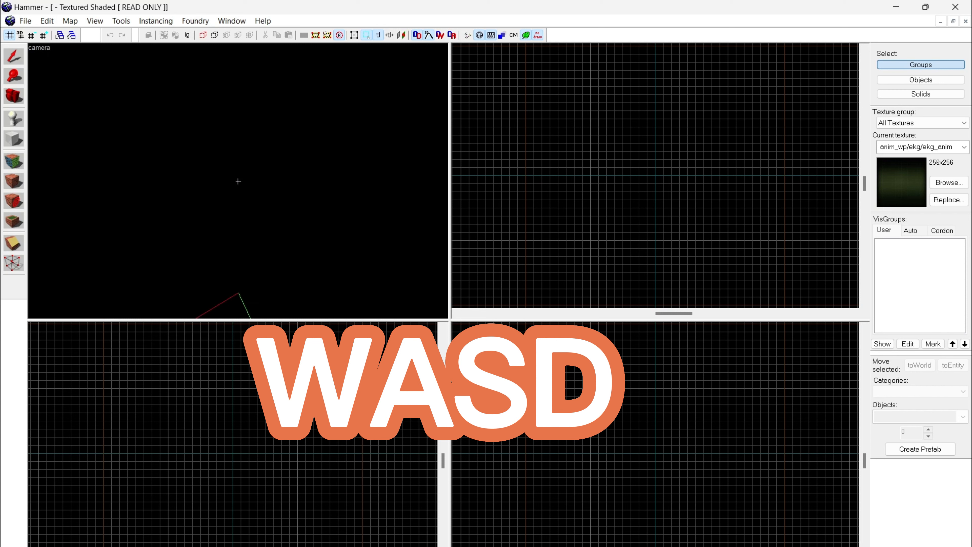
key("d")
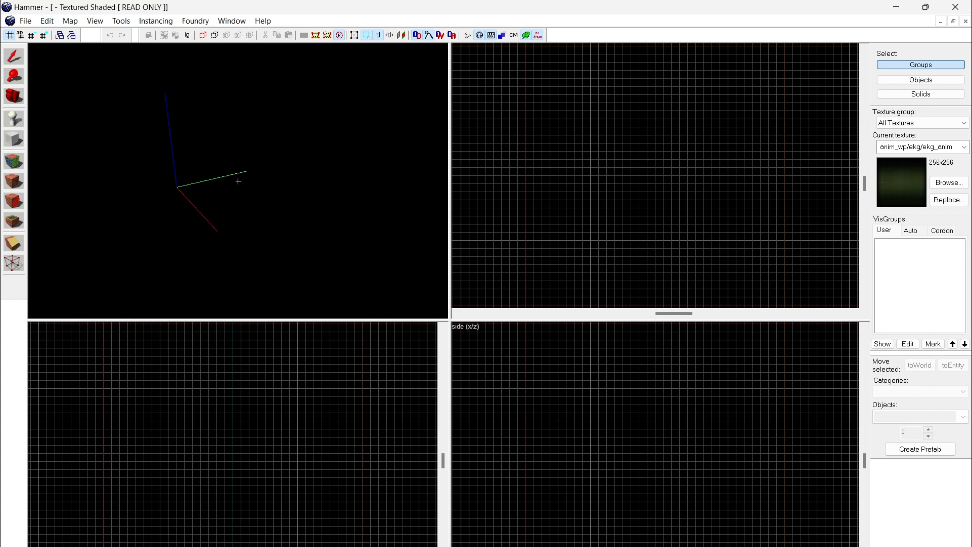
key("w")
key("s")
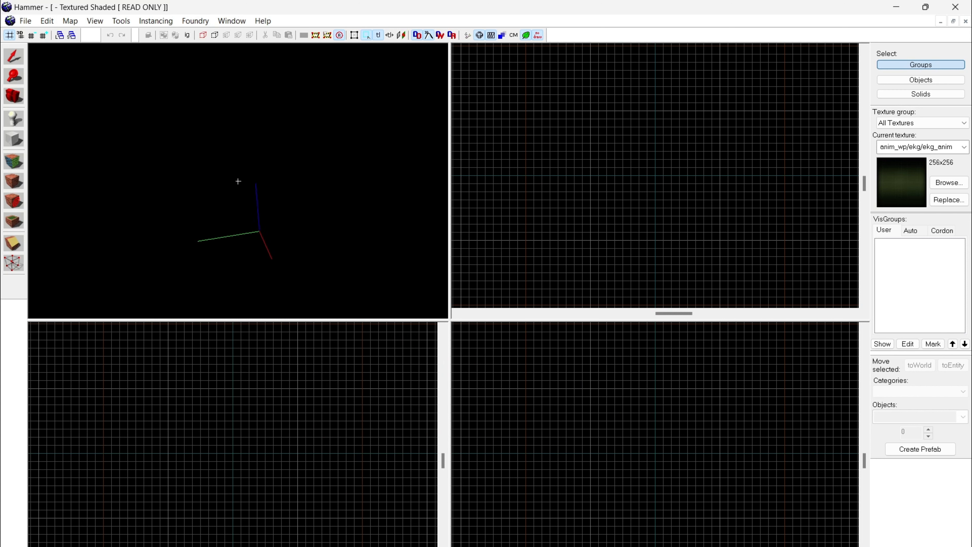
key("w")
key("s")
key("a")
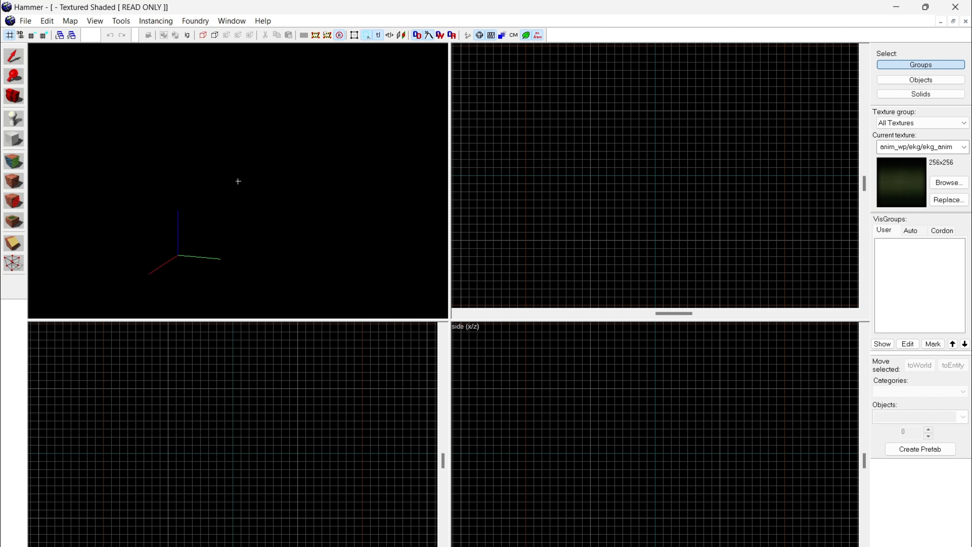
key("w")
key("w")
key("d")
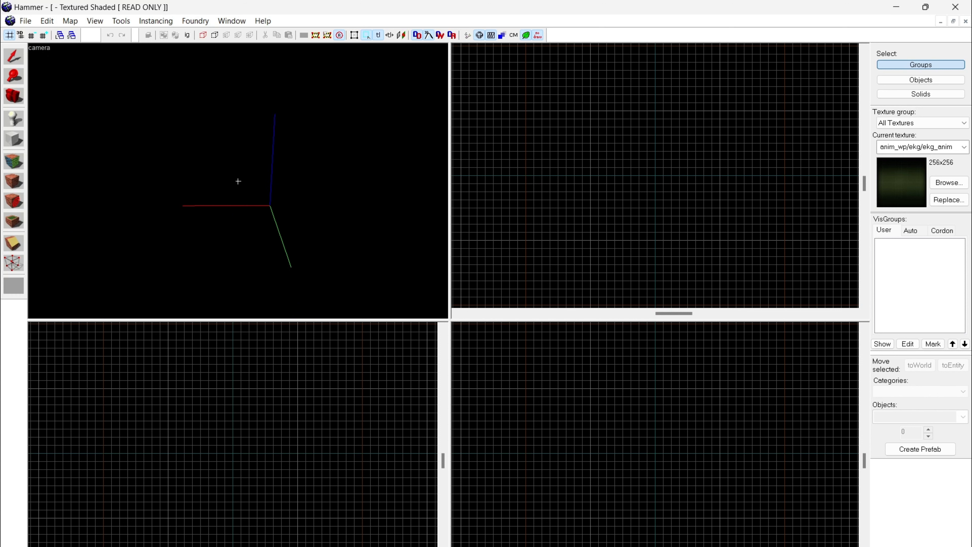
key("w")
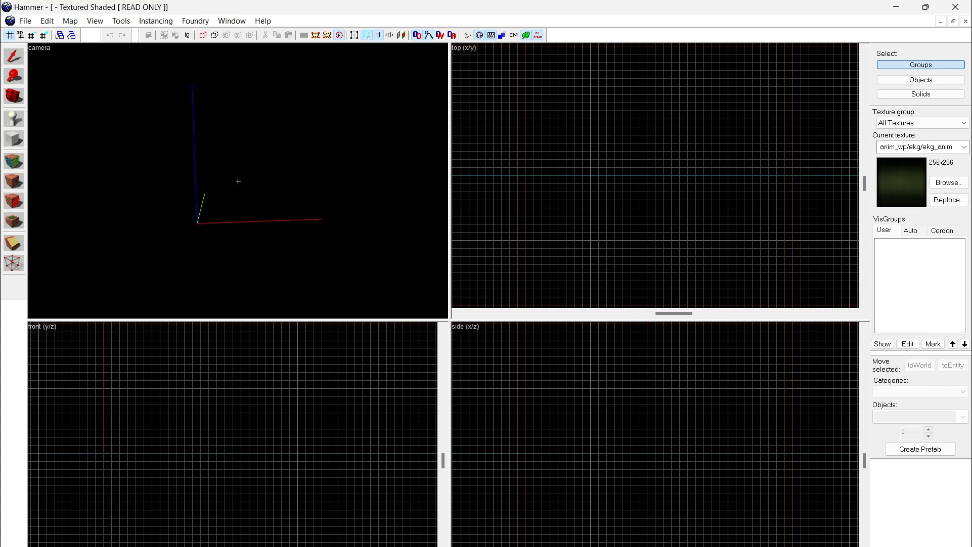
key("w")
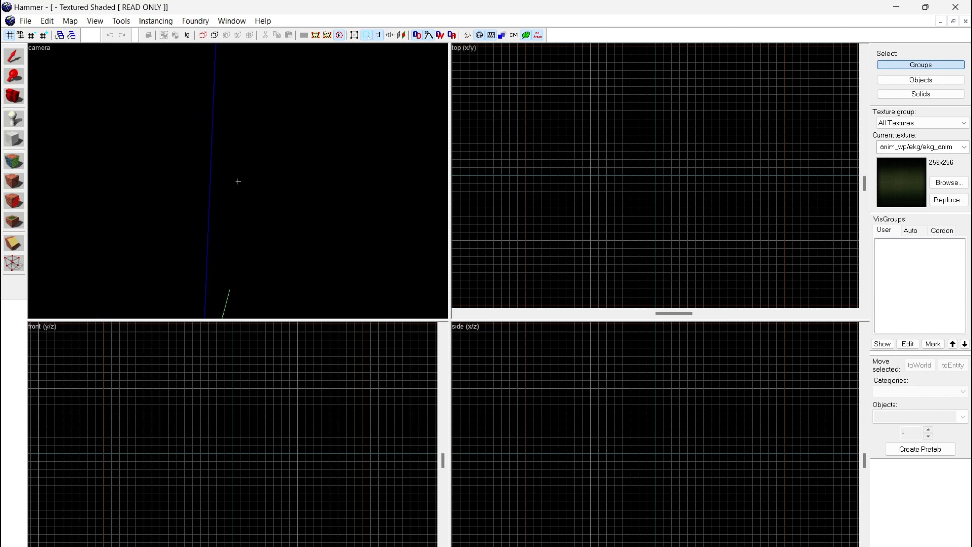
Step: Examine the directions of the X, Y and Z axis lines from several angles in the camera view
key("y")
key("s")
key("a")
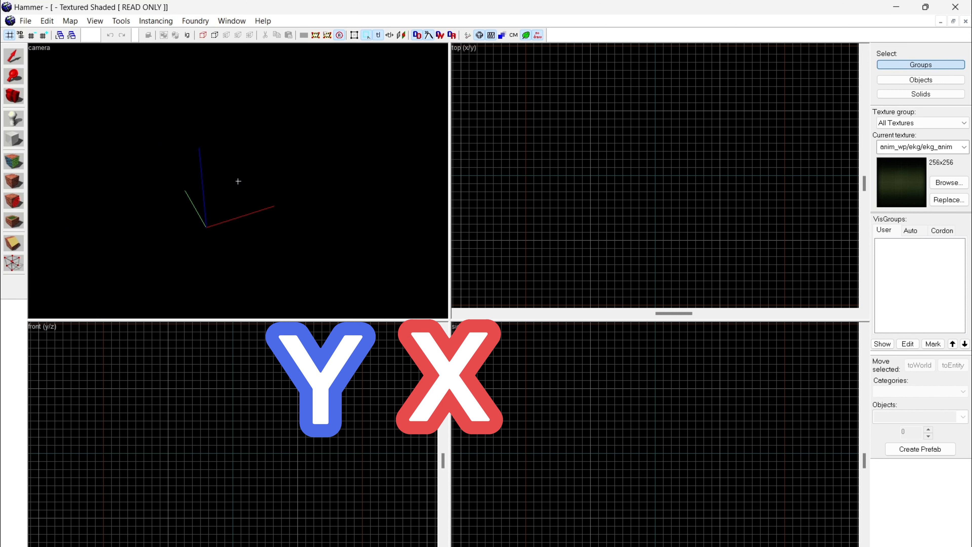
key("w")
key("a")
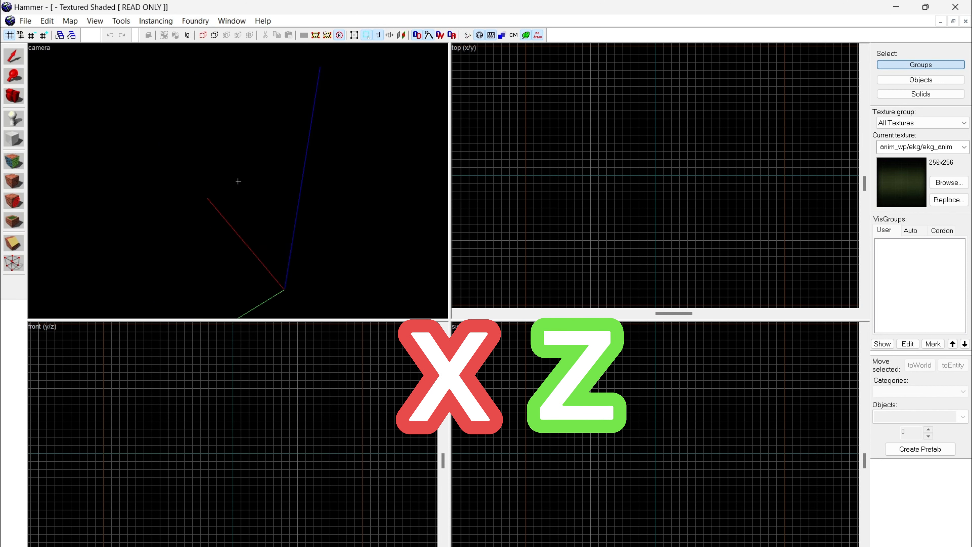
key("a")
key("s")
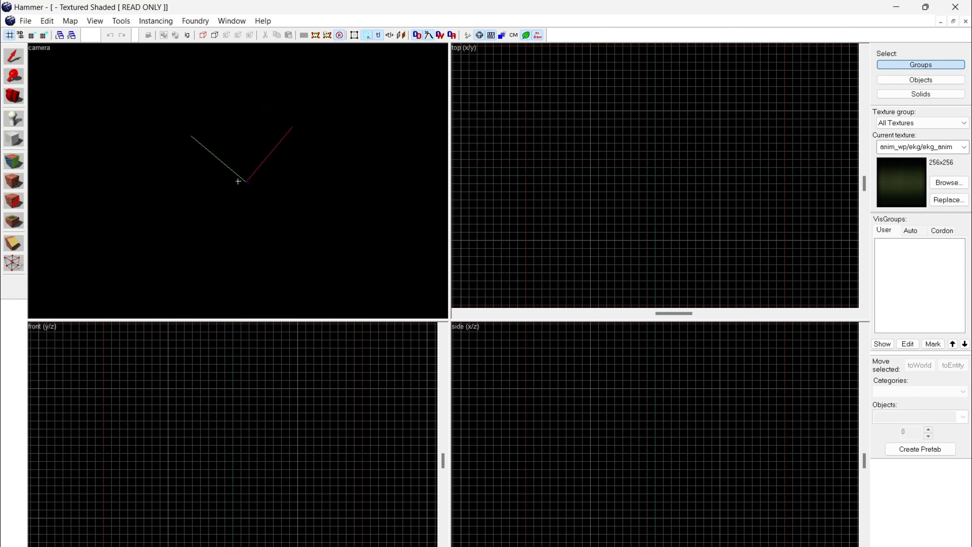
key("d")
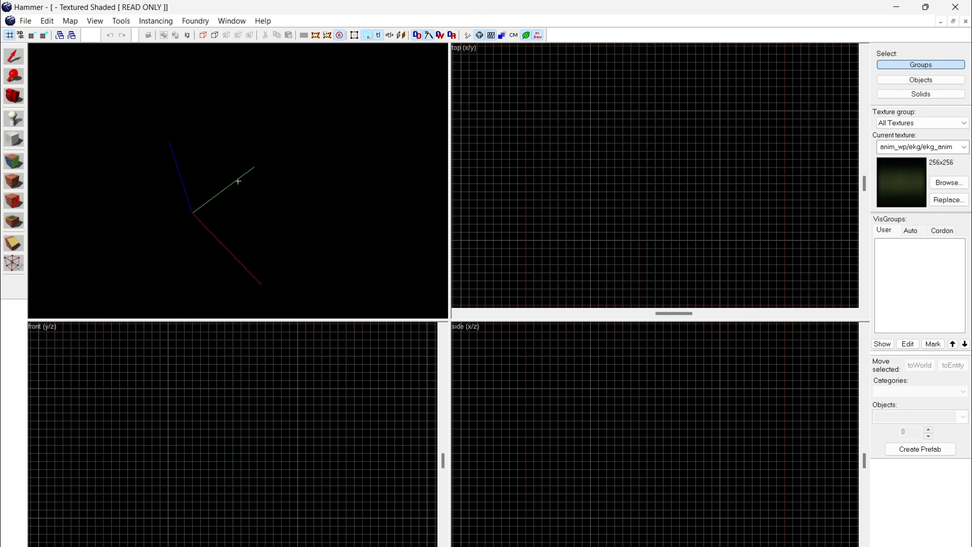
Step: Activate the Selection tool and look straight down at the origin axes to compare them with the top (x/y) view
key("shift+b")
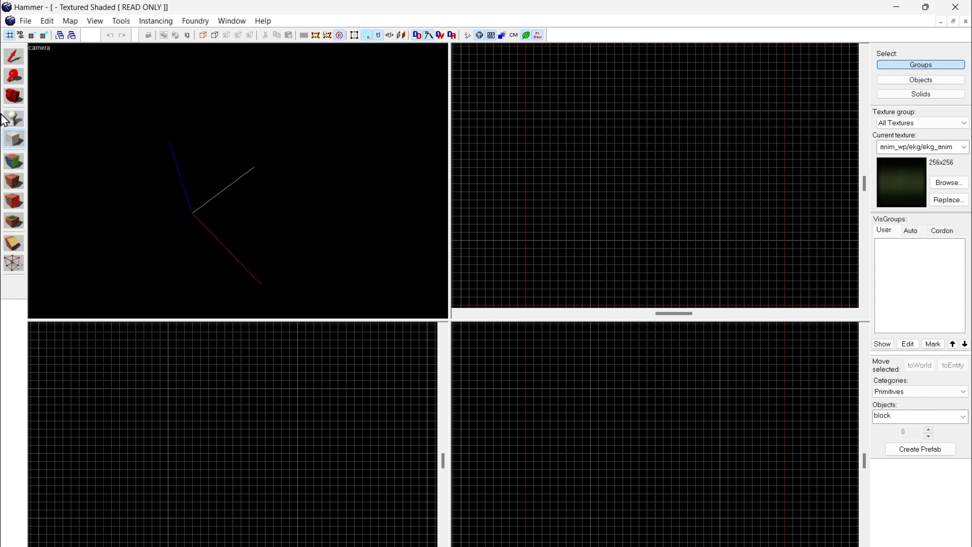
left_click(12, 56)
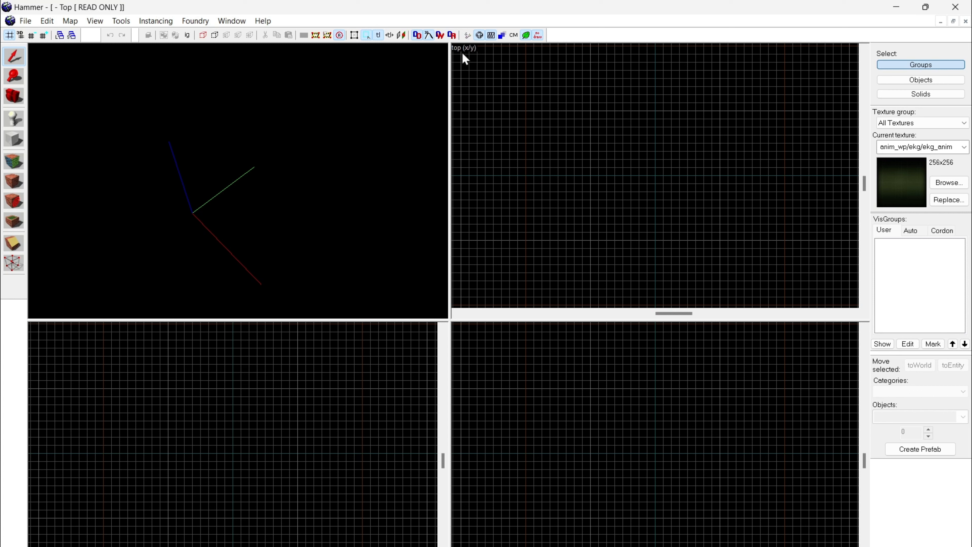
key("z")
key("s")
key("z")
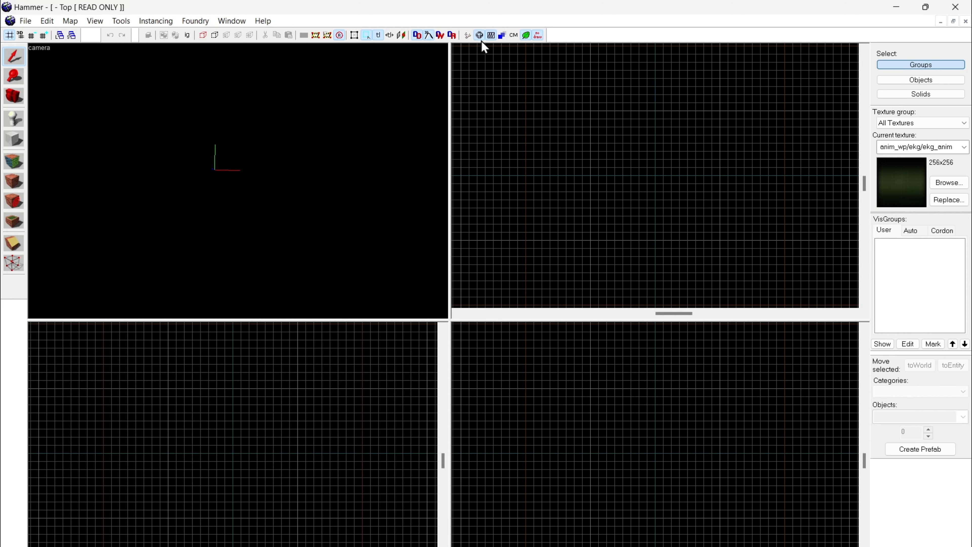
key("z")
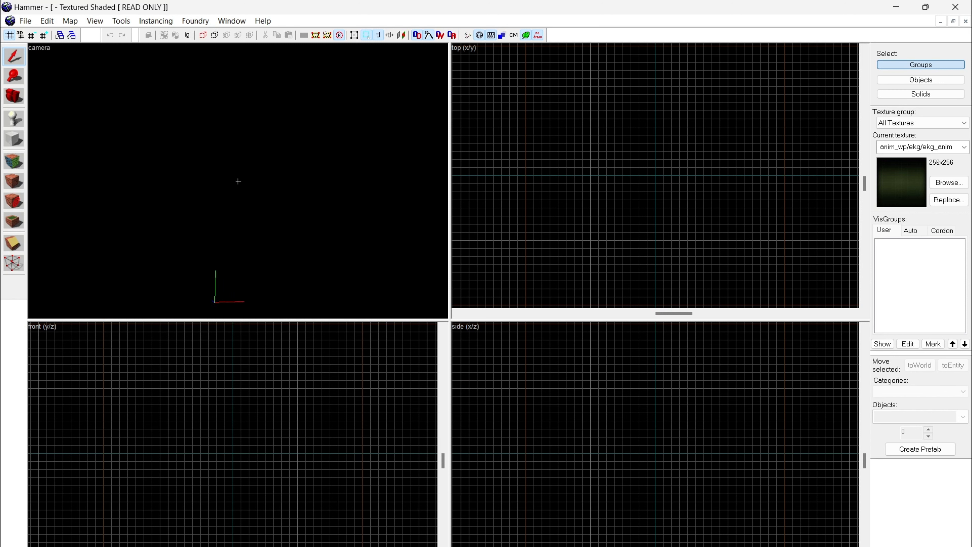
key("z")
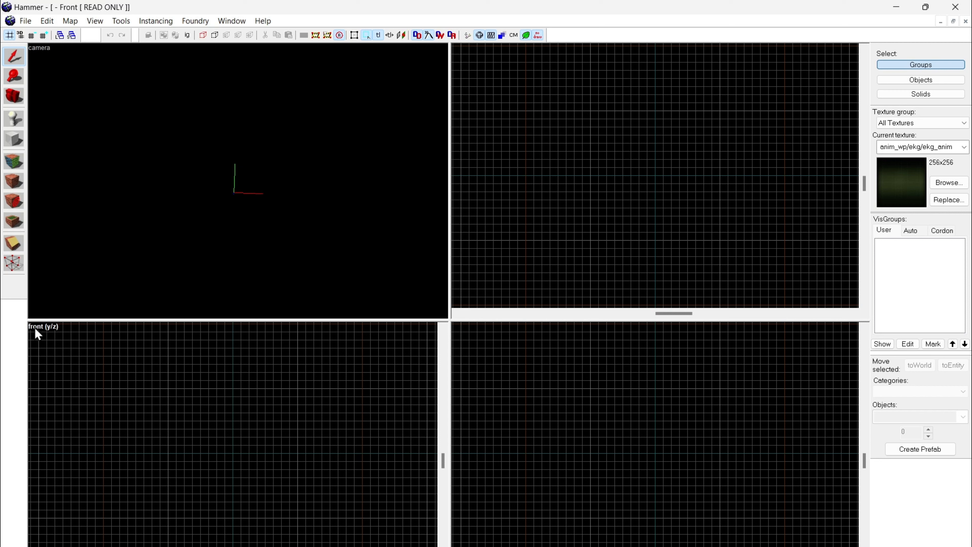
Step: Line up the camera with the Y and Z axes to compare it with the front (y/z) view
key("z")
key("w")
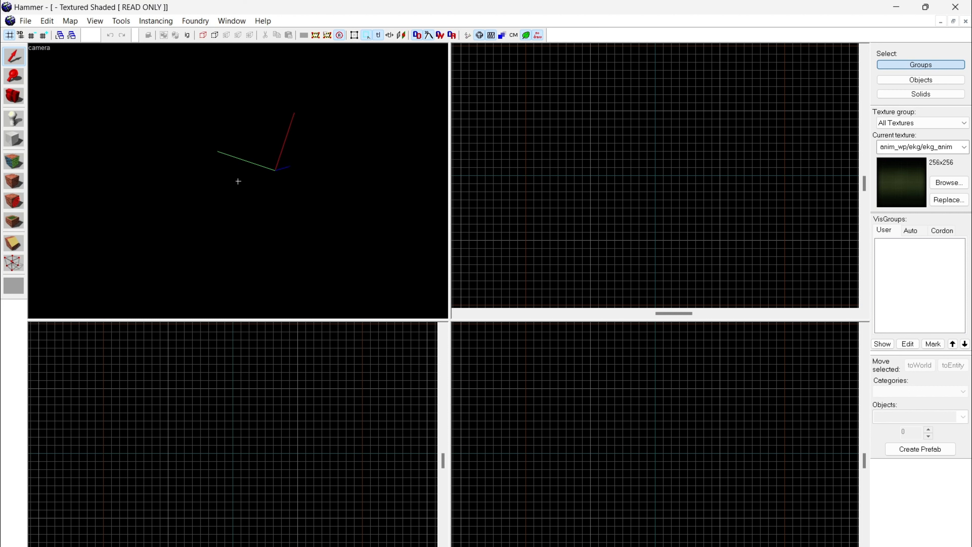
key("s")
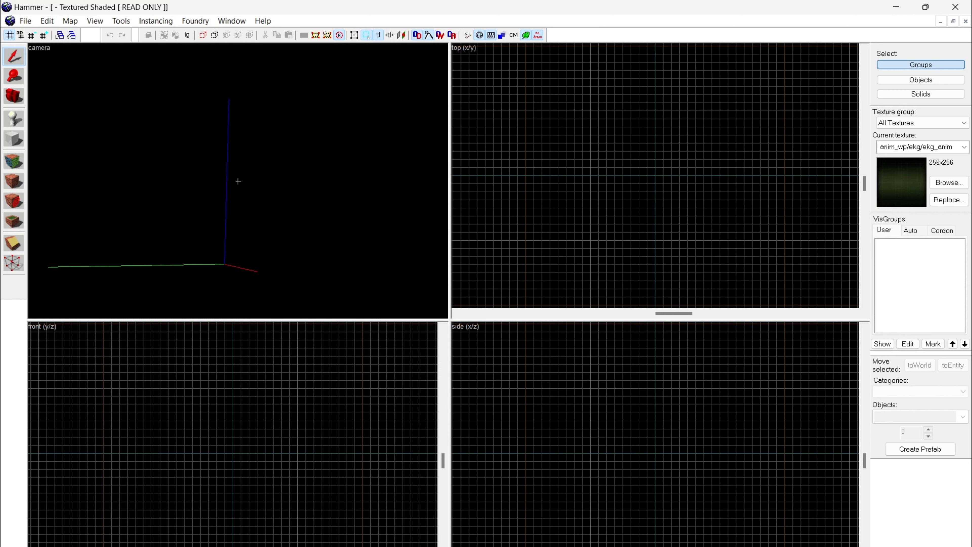
key("w")
key("s")
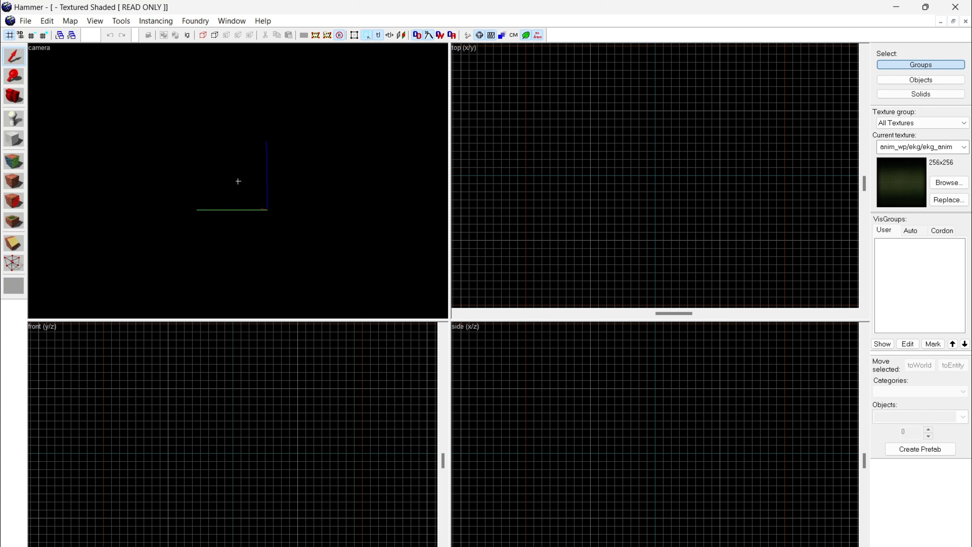
key("z")
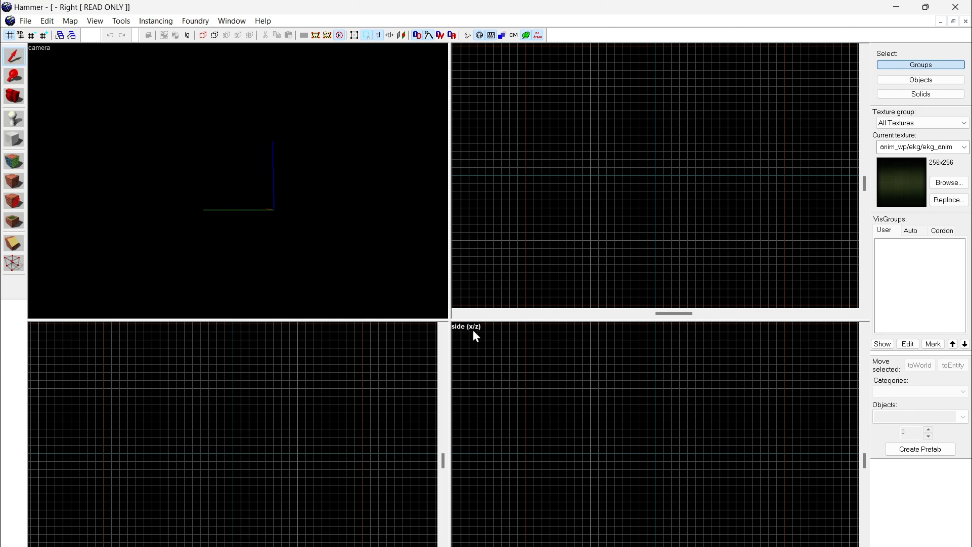
Step: Fly around the origin axes in the camera view to compare the X and Z directions with the side (x/z) view
left_click(392, 299)
key("z")
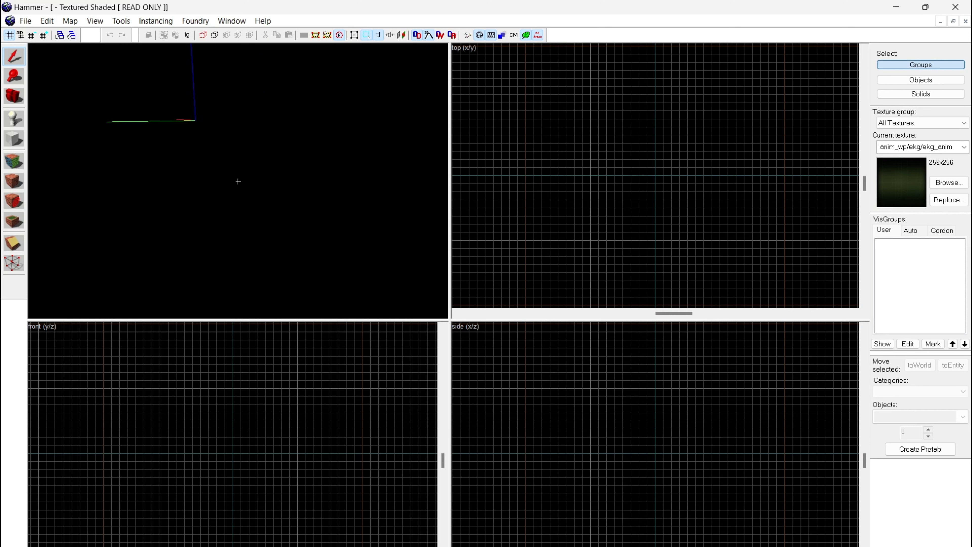
key("w")
key("a")
key("w")
key("d")
key("a")
key("z")
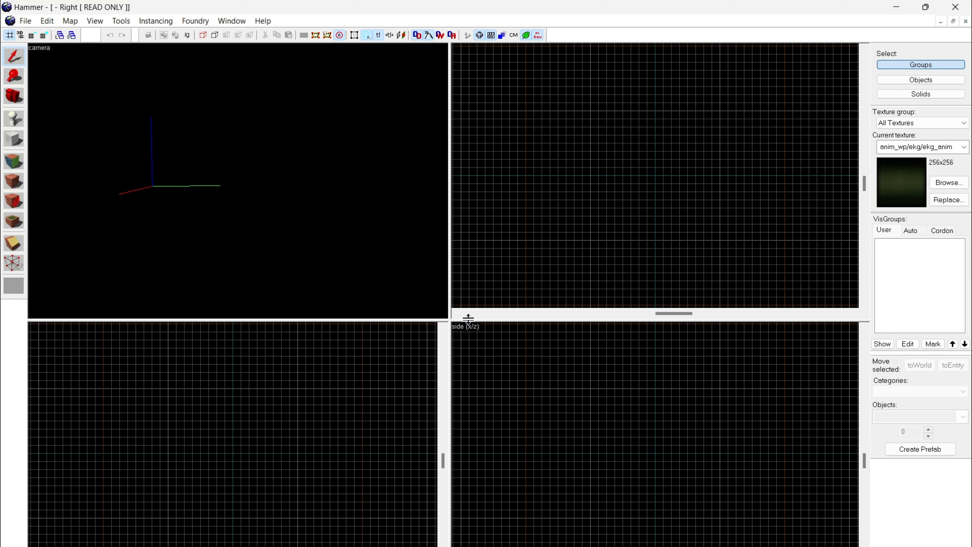
key("z")
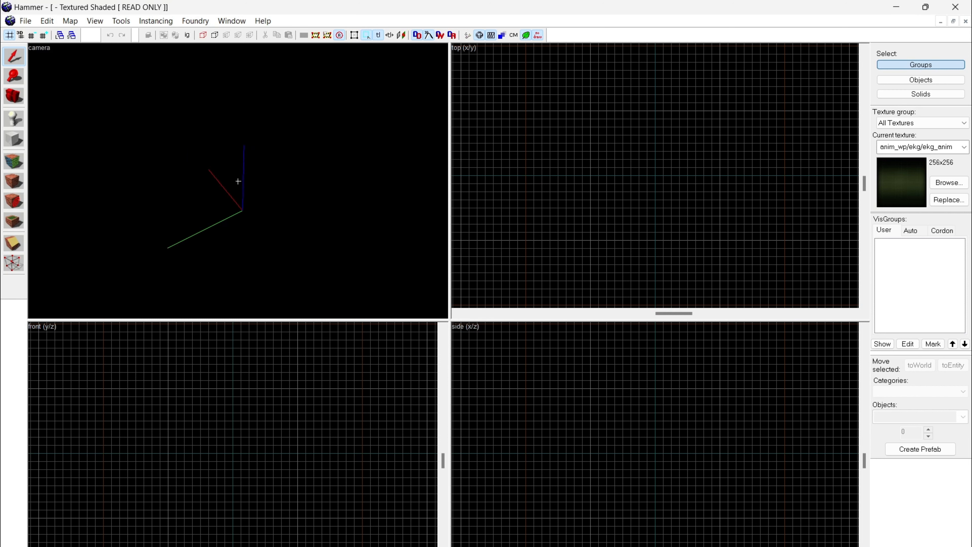
key("z")
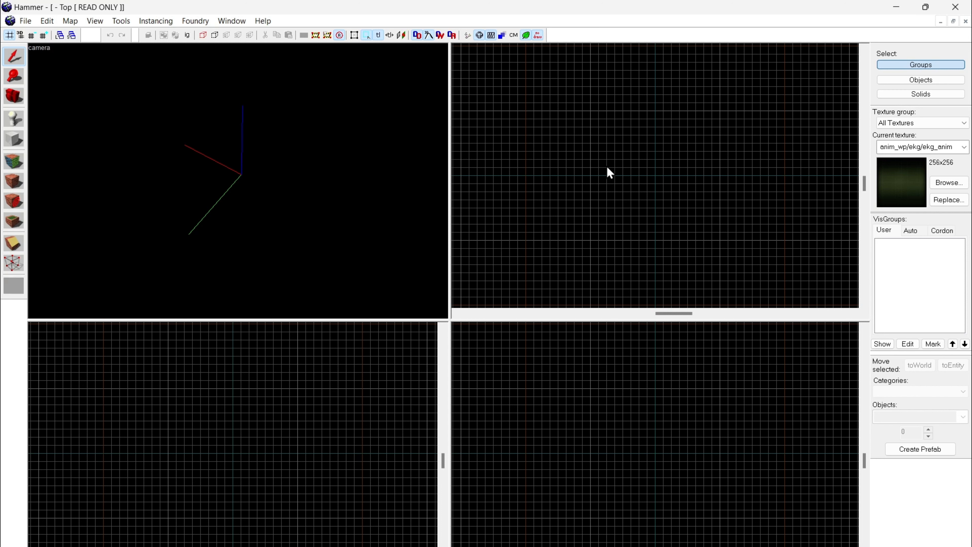
Step: Zoom in on the top (x/y) view, and make the grid one level smaller and one level larger again
scroll(605, 135, "up", 5)
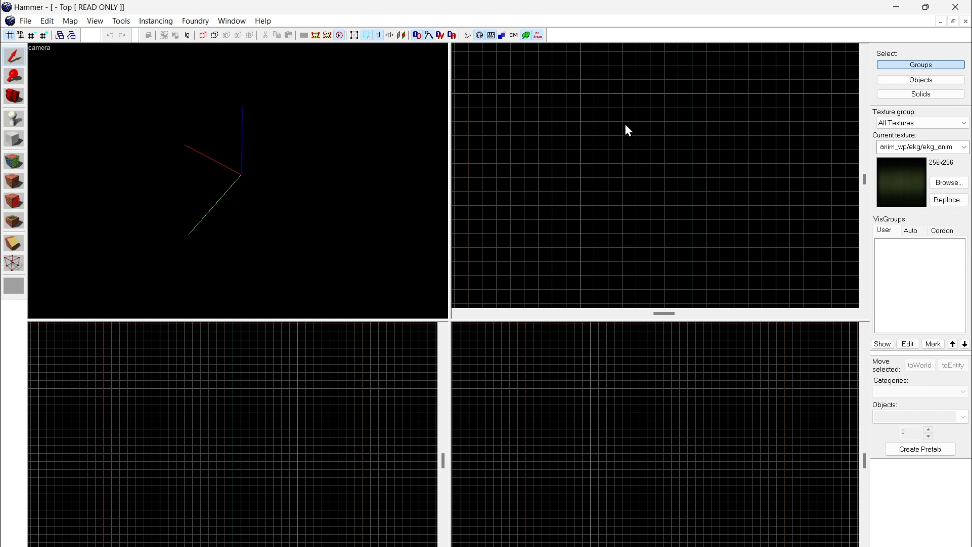
scroll(603, 155, "down", 2)
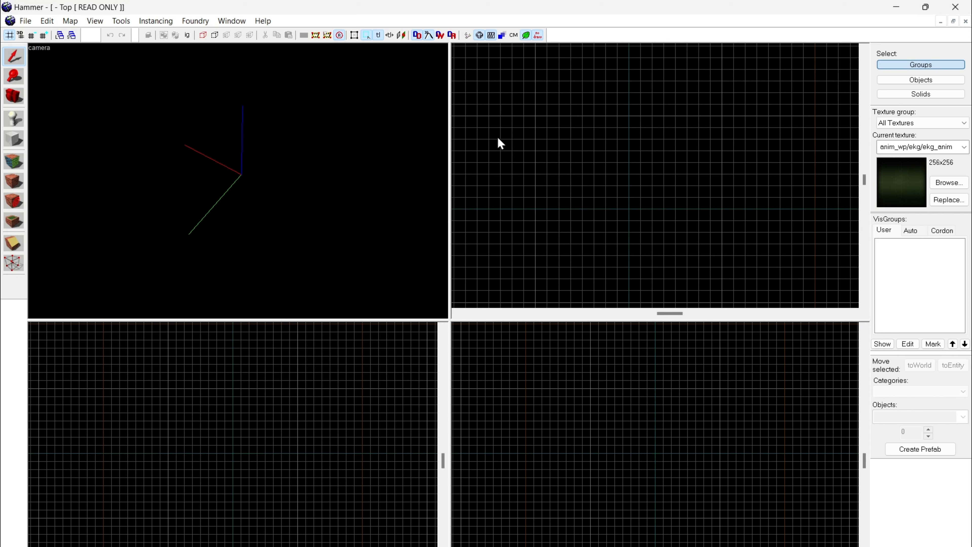
scroll(537, 118, "up", 2)
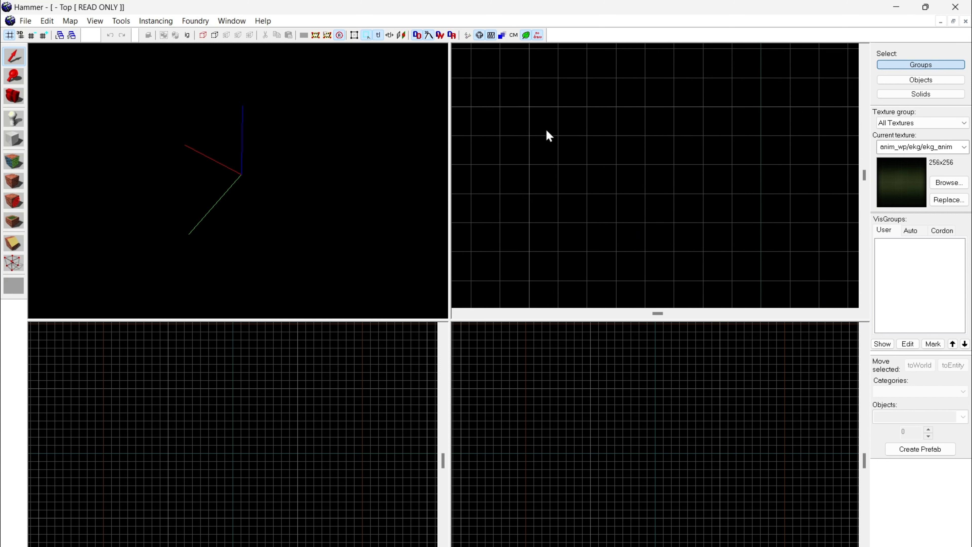
left_click(31, 35)
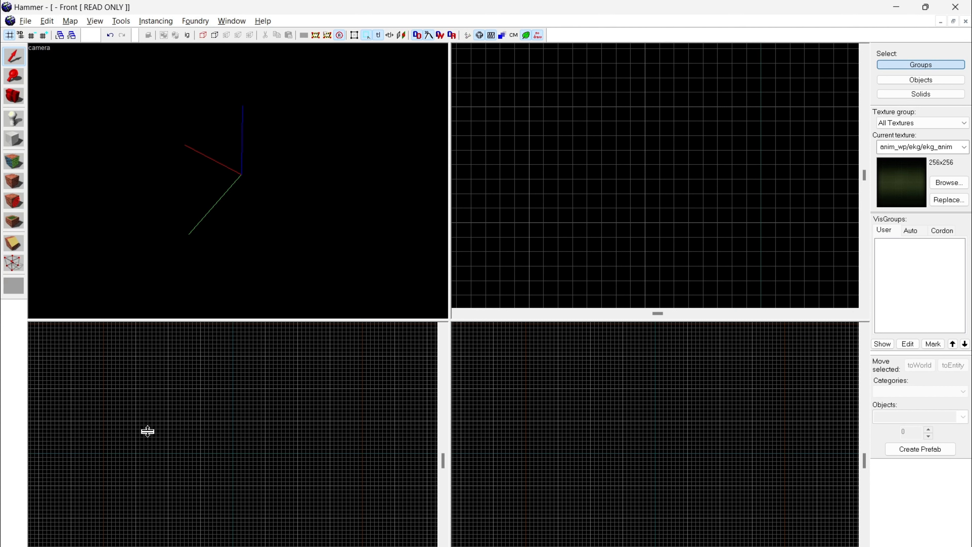
left_click(42, 37)
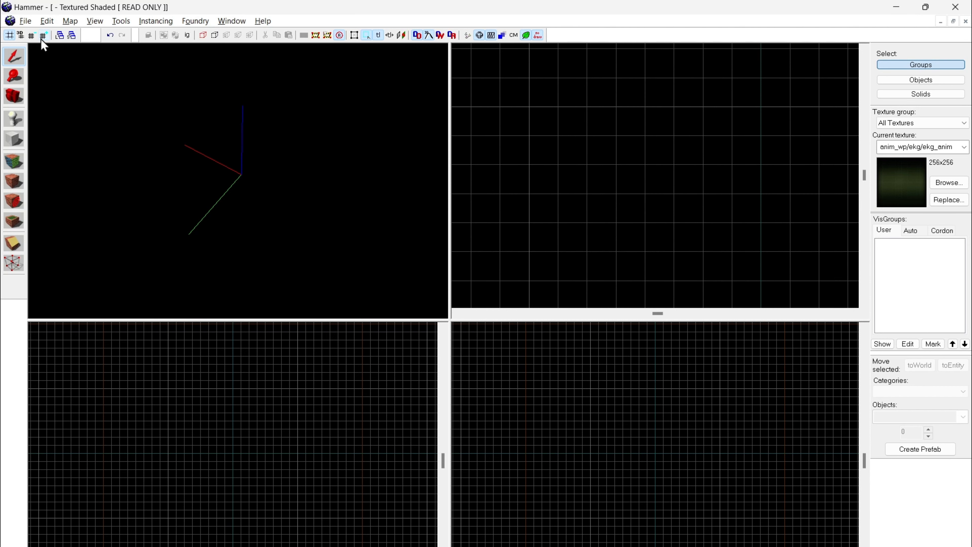
Step: Make the grid one level larger and one level smaller again, and check it in the top (x/y) view
left_click(41, 36)
left_click(33, 35)
left_click(33, 36)
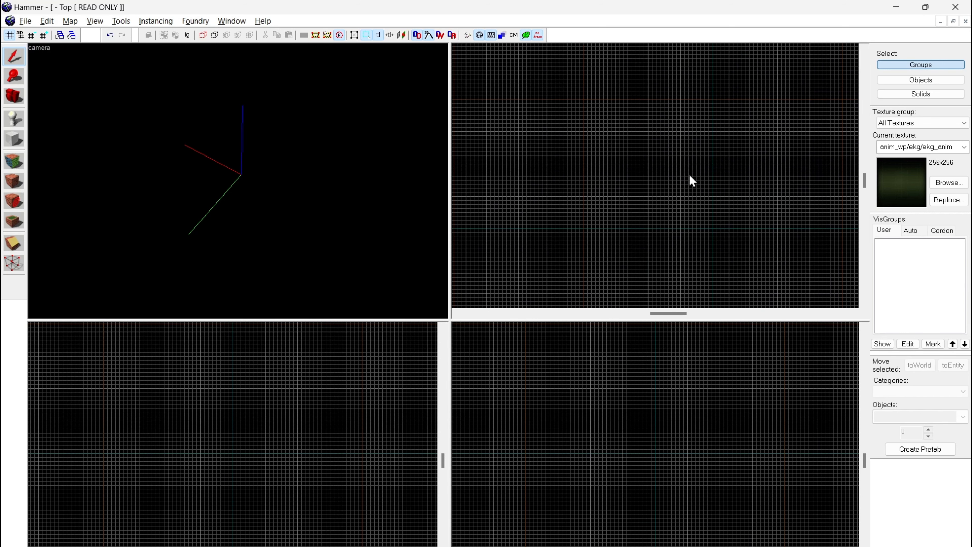
scroll(704, 153, "up", 5)
scroll(759, 222, "down", 4)
Step: Cycle the grid of the 2D views through several larger and smaller levels, ending on a larger grid
key("bracketright")
key("bracketleft")
key("bracketleft")
key("bracketright")
key("bracketright")
key("bracketright")
key("bracketright")
key("bracketleft")
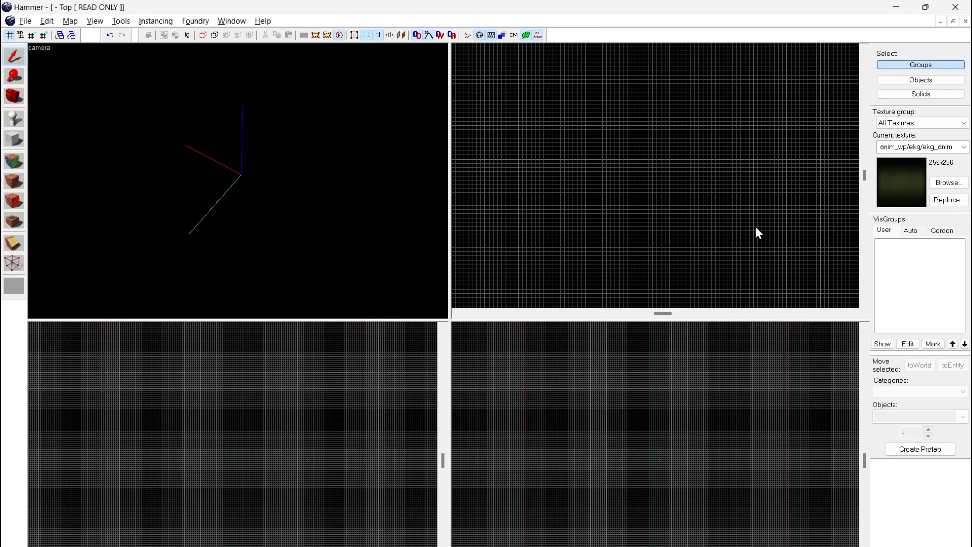
key("bracketright")
key("bracketright")
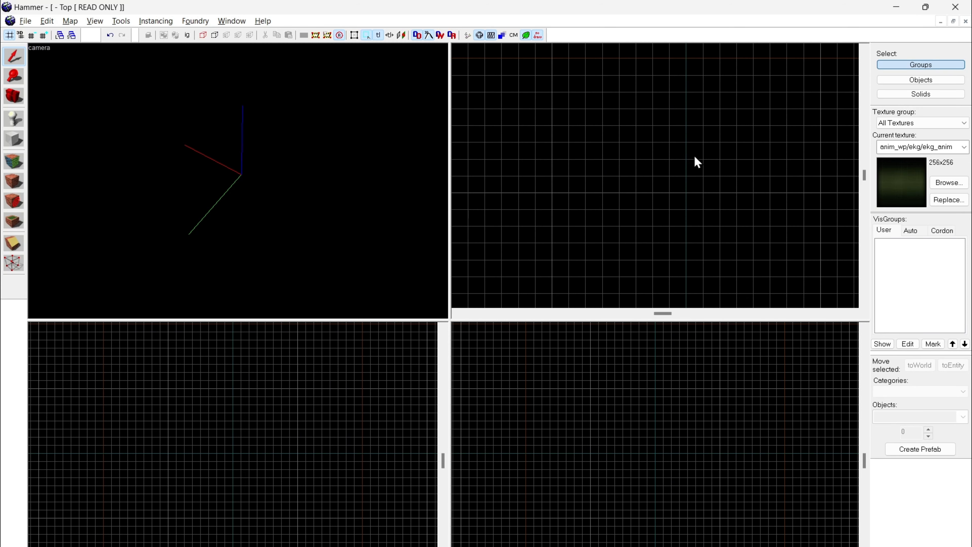
Step: Look around the origin axes, try switching between the Block and Selection tools, and leave the Block tool active
key("z")
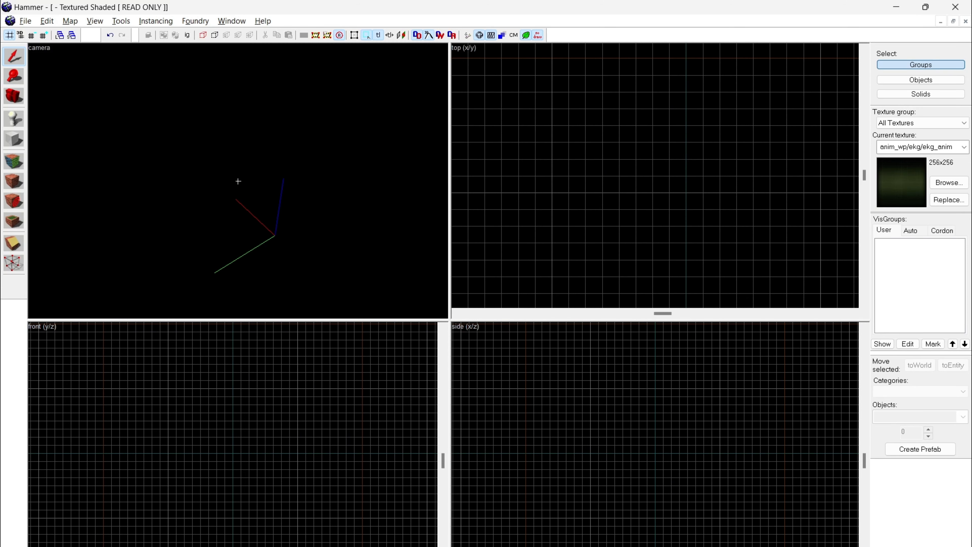
key("z")
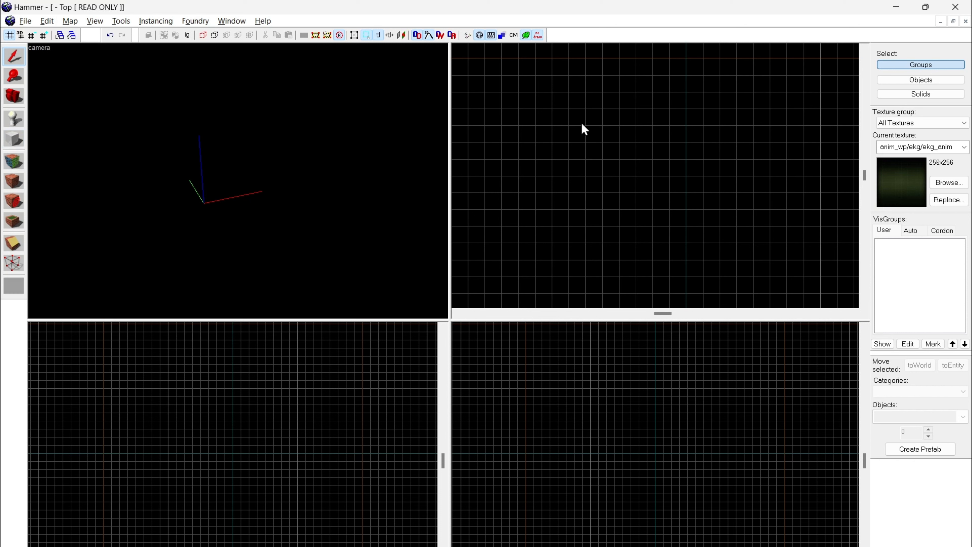
key("shift+b")
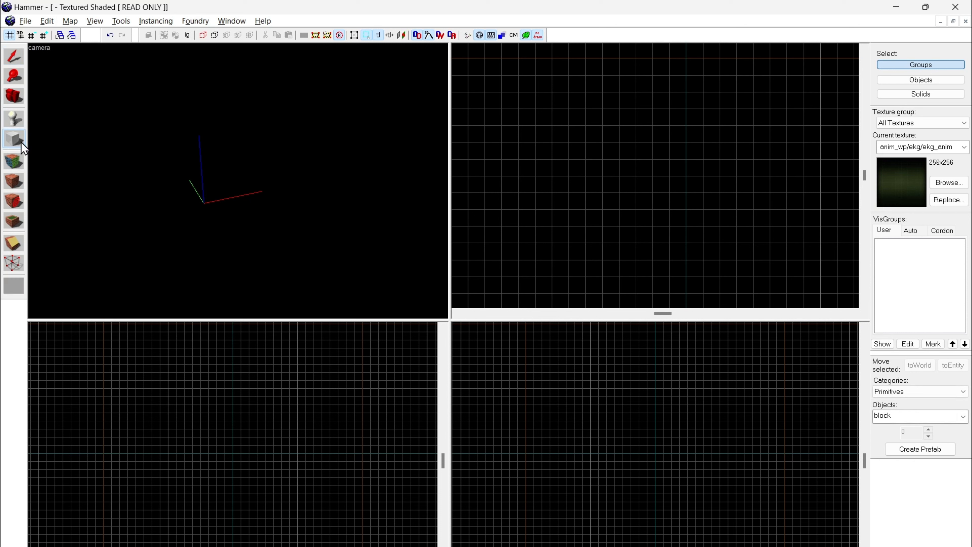
key("shift+s")
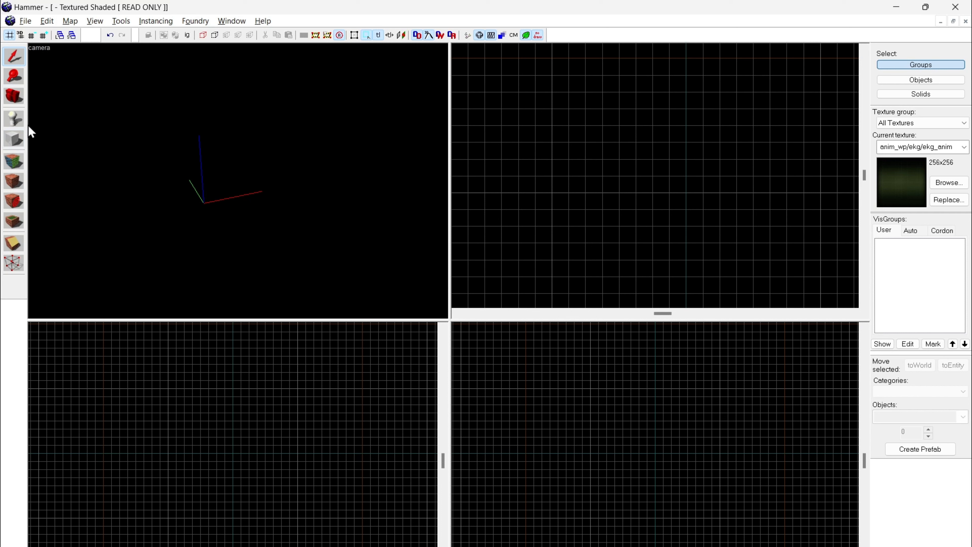
left_click(20, 142)
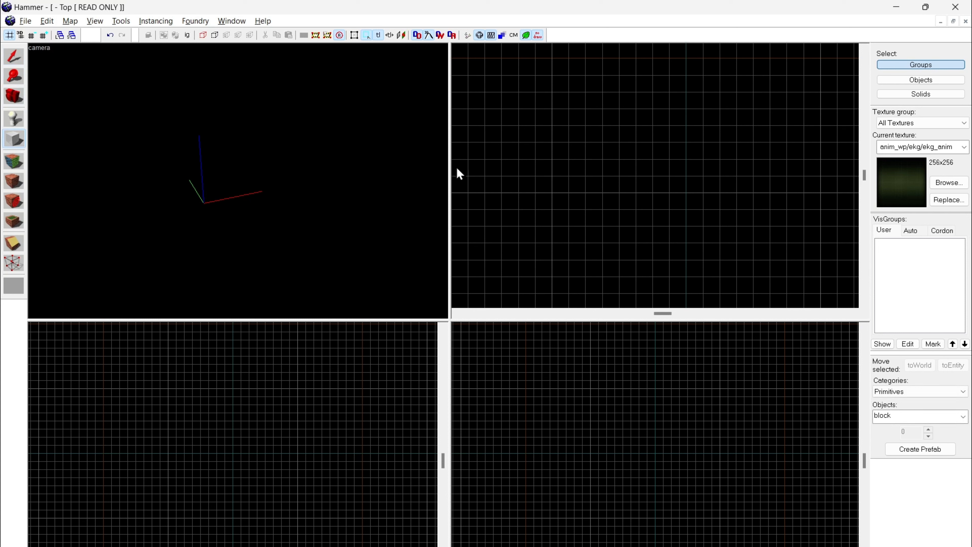
Step: Draw a 512 by 512 unit block outline, 64 units high, in the top (x/y) view
scroll(587, 165, "down", 1)
scroll(588, 165, "up", 2)
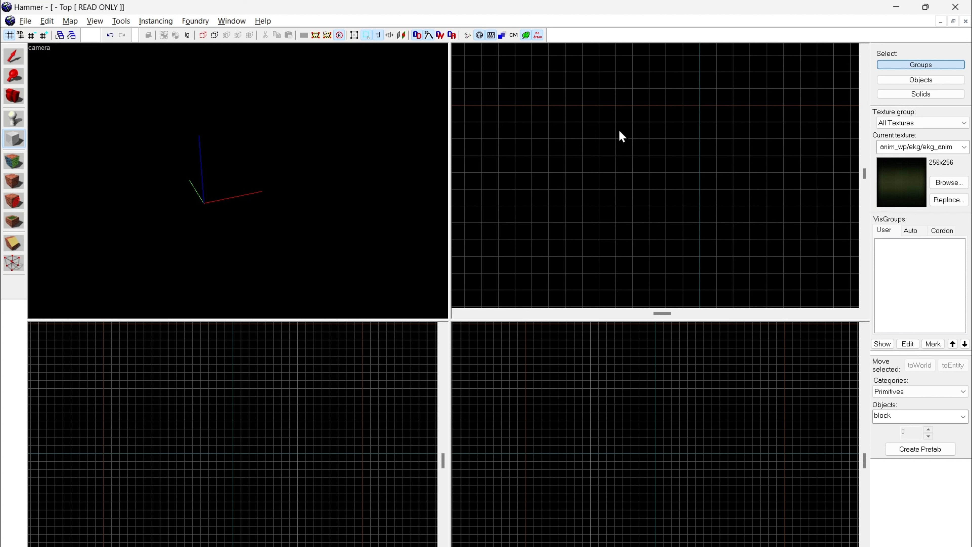
left_click(567, 113)
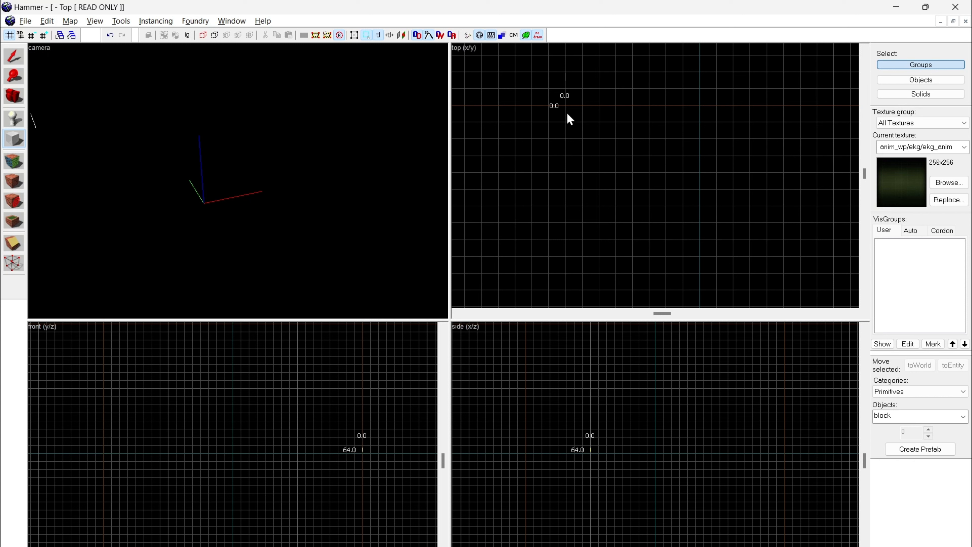
left_click_drag(567, 114, 705, 247)
Step: Fly around the block outline in the camera view and examine its shape from several angles
key("z")
key("w")
key("s")
key("d")
key("w")
key("s")
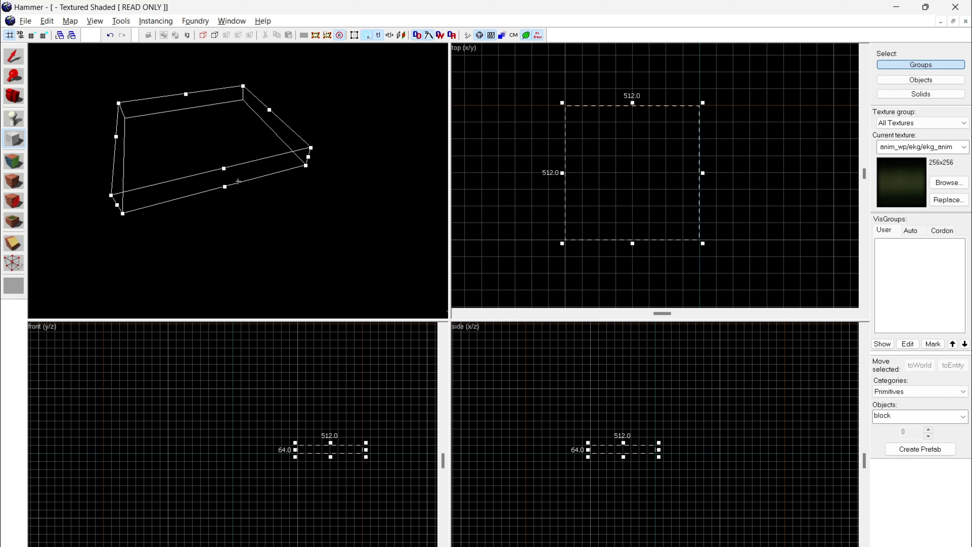
key("w")
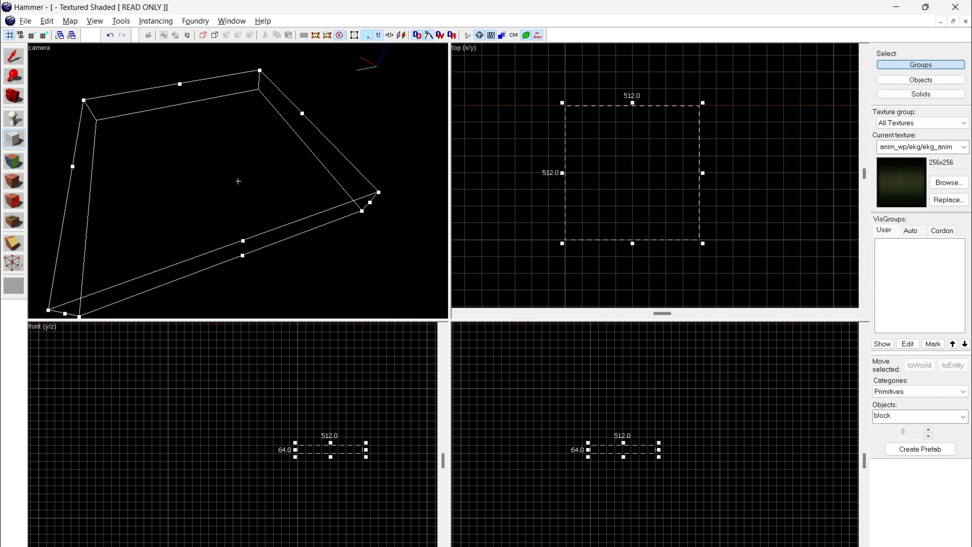
key("z")
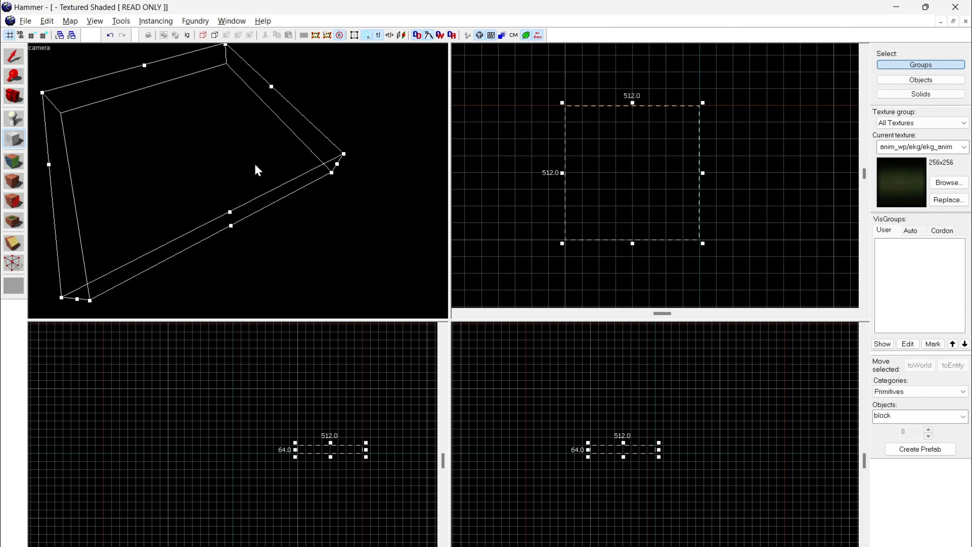
key("z")
key("z")
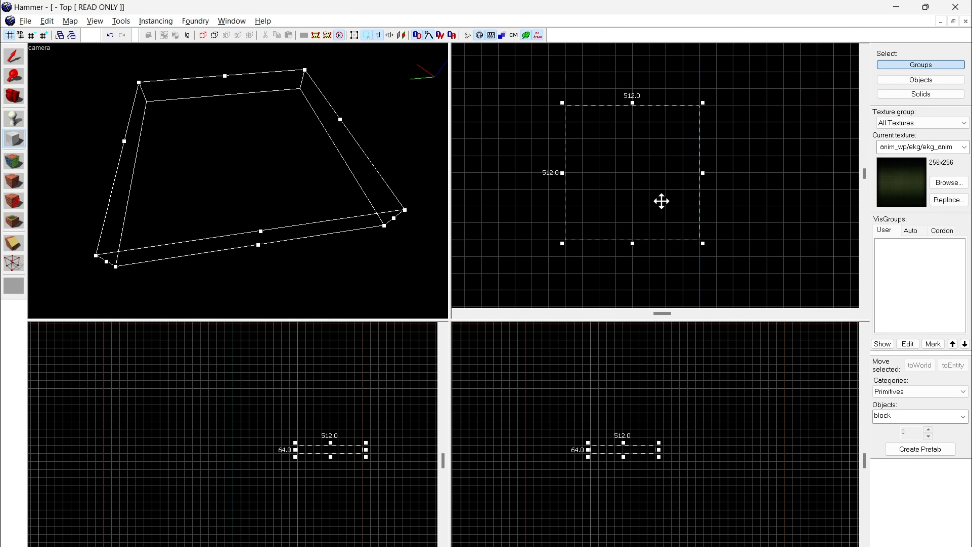
Step: Create the block from the outline, and deselect it with the Selection tool
key("Return")
key("z")
key("w")
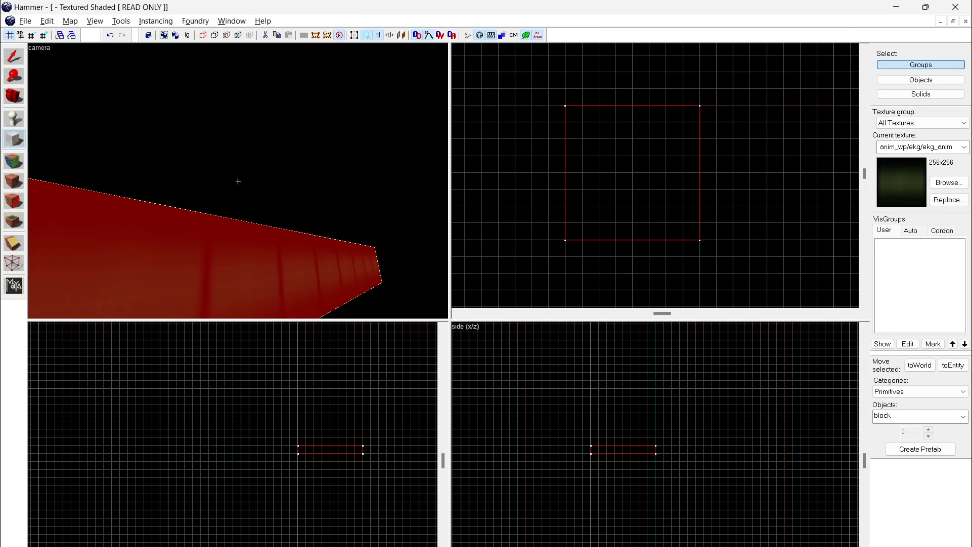
key("d")
key("z")
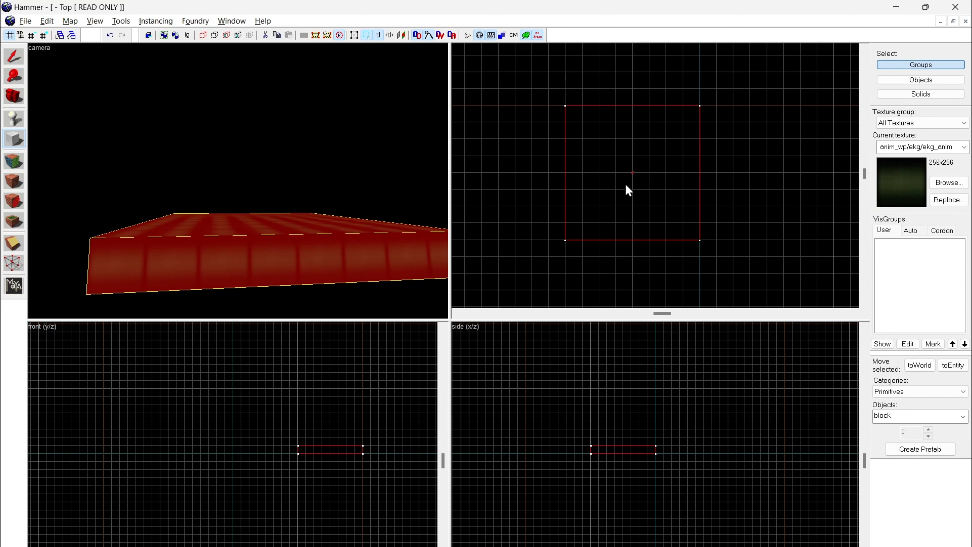
left_click(13, 55)
left_click(216, 122)
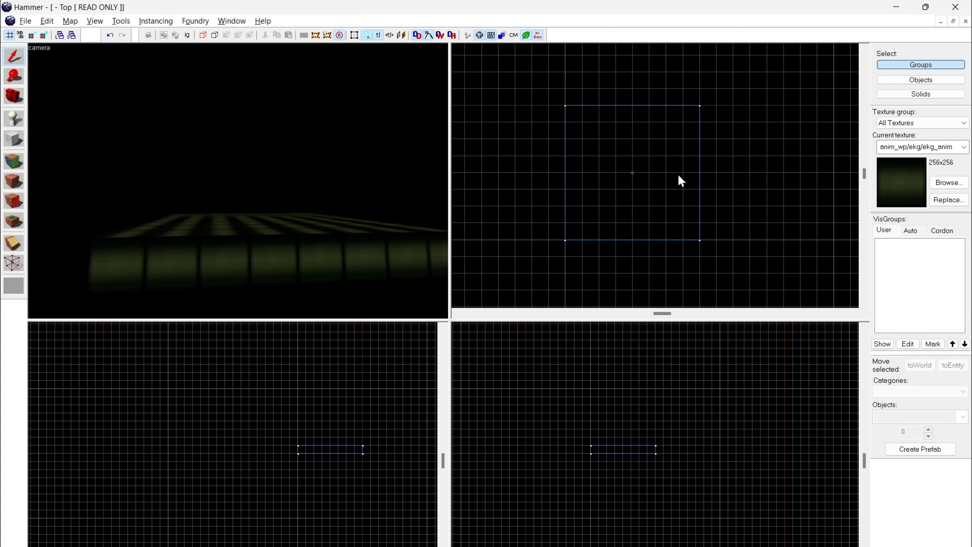
Step: Fly around the finished block in the camera view to examine its textured faces close up and from farther away
key("z")
key("s")
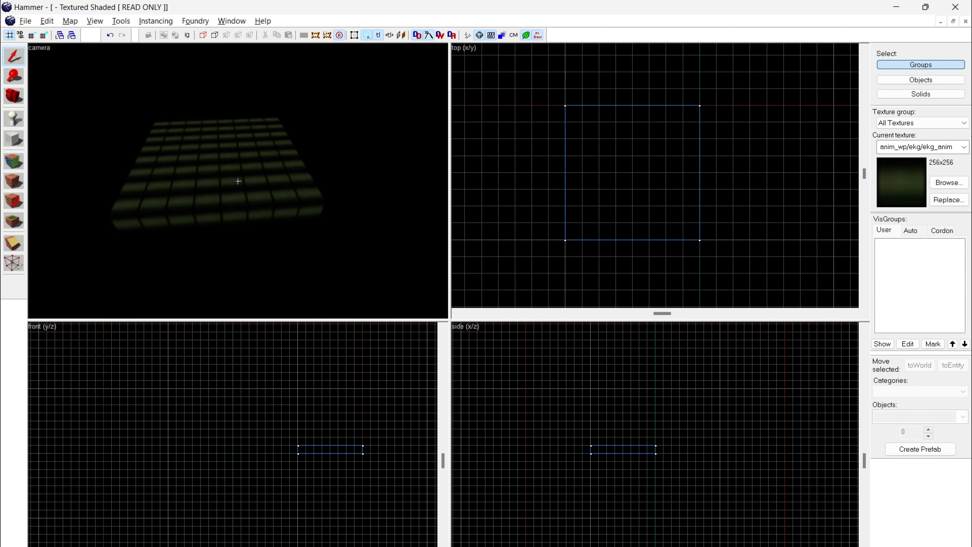
key("w")
left_click(238, 181)
left_click(238, 181)
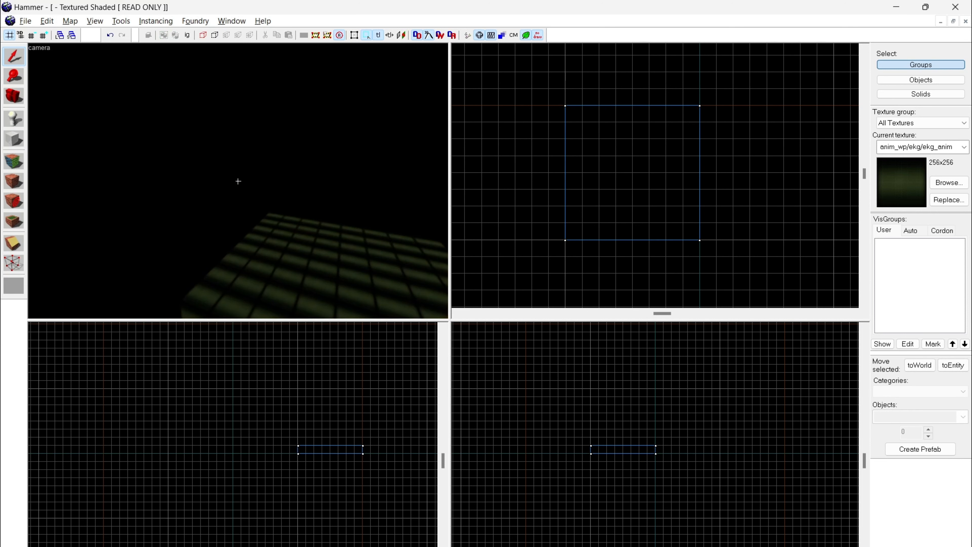
key("w")
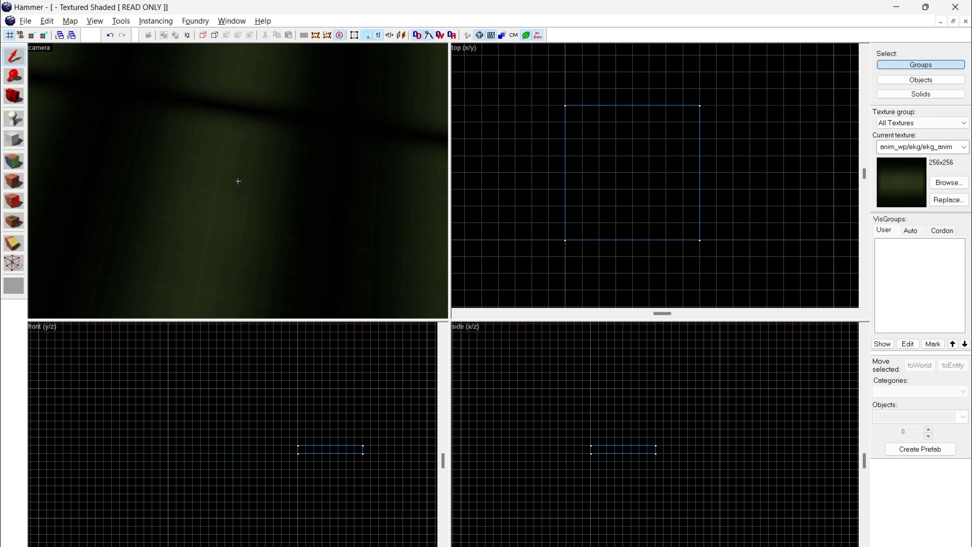
key("s")
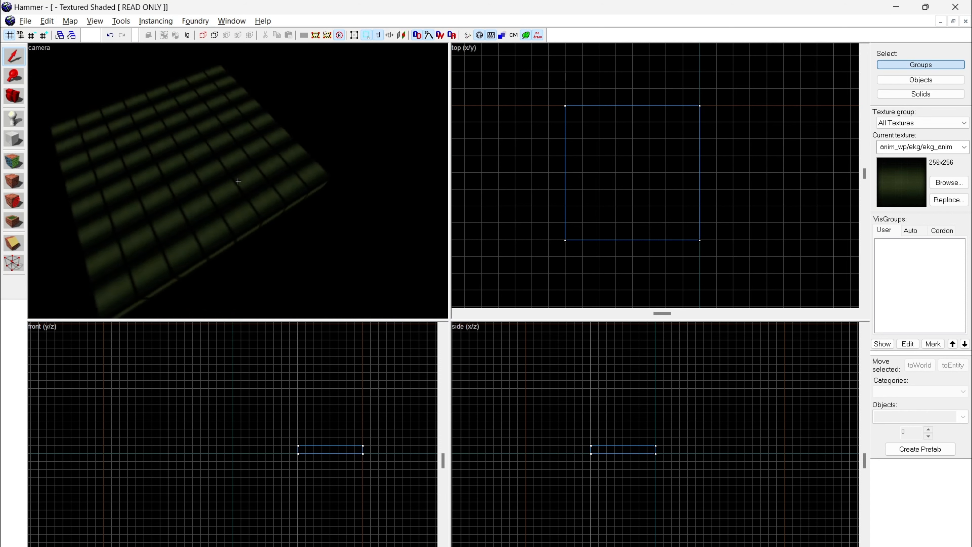
key("w")
key("z")
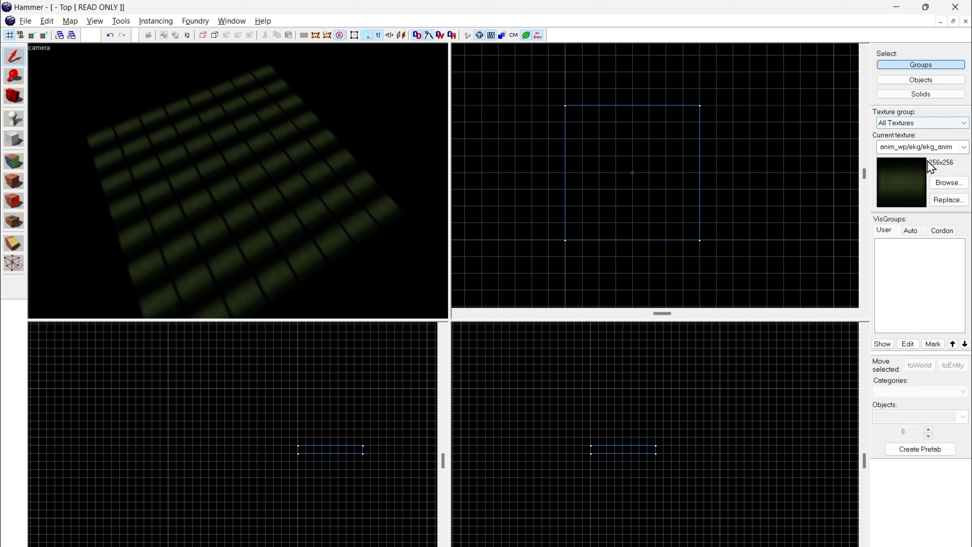
Step: Open the texture browser
left_click(947, 184)
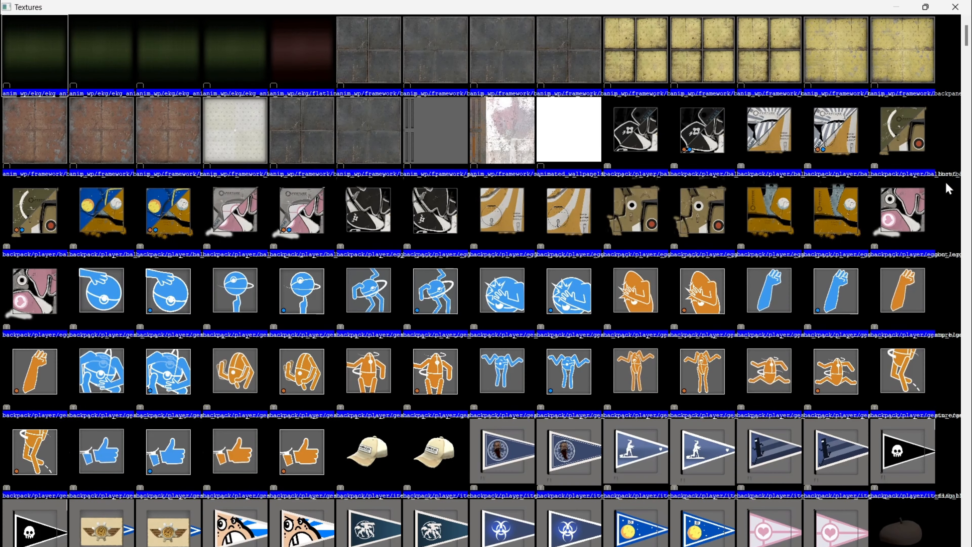
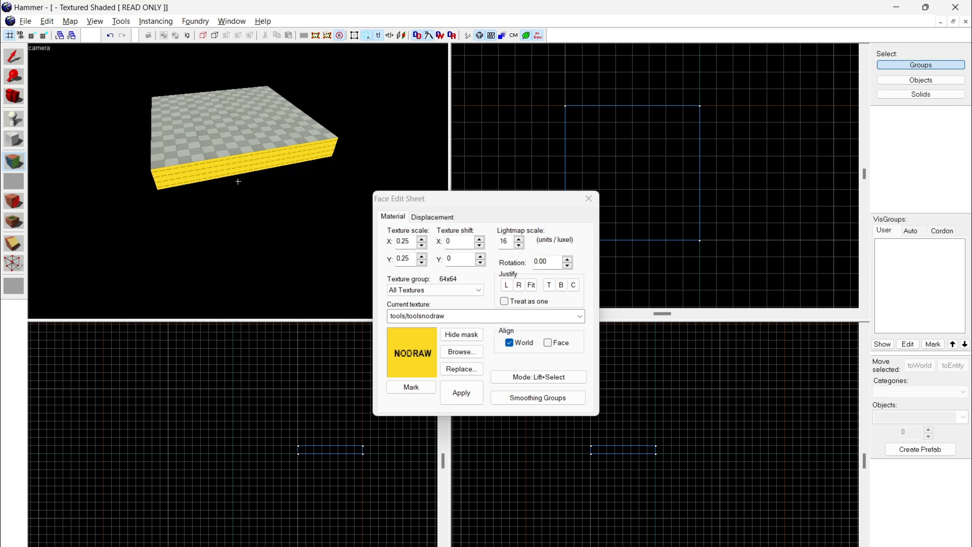
Step: Fly around the block to examine its checkered top and NODRAW sides, and close the Face Edit Sheet
key("w")
key("d")
key("w")
key("s")
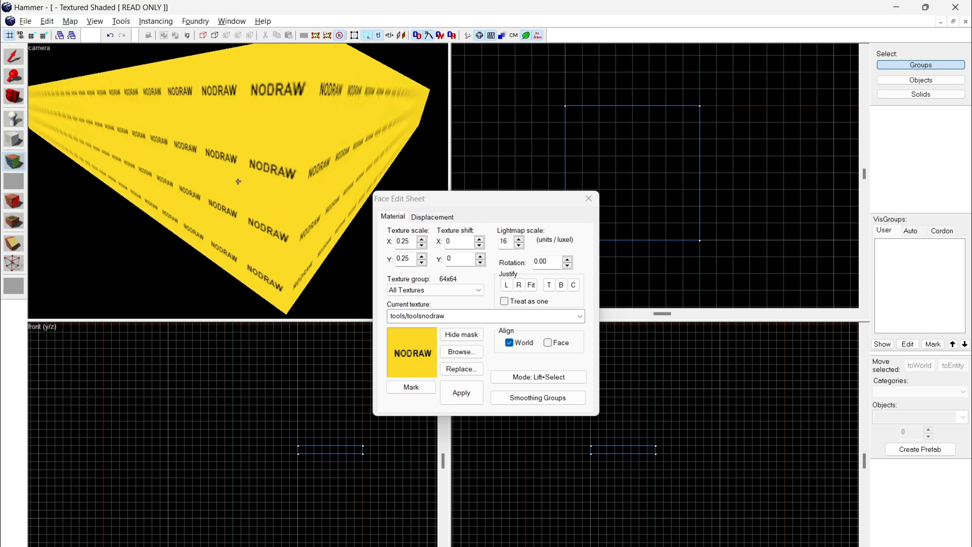
key("w")
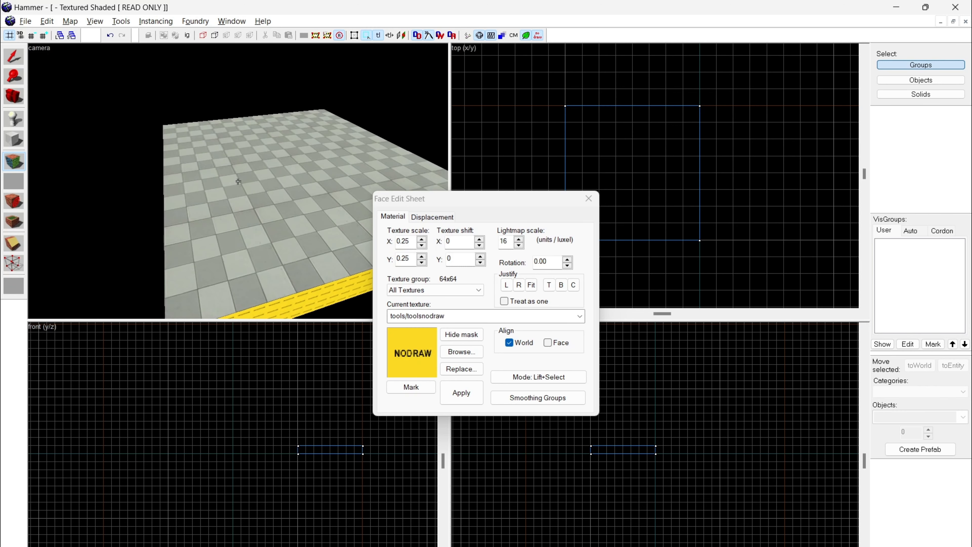
key("z")
left_click(588, 199)
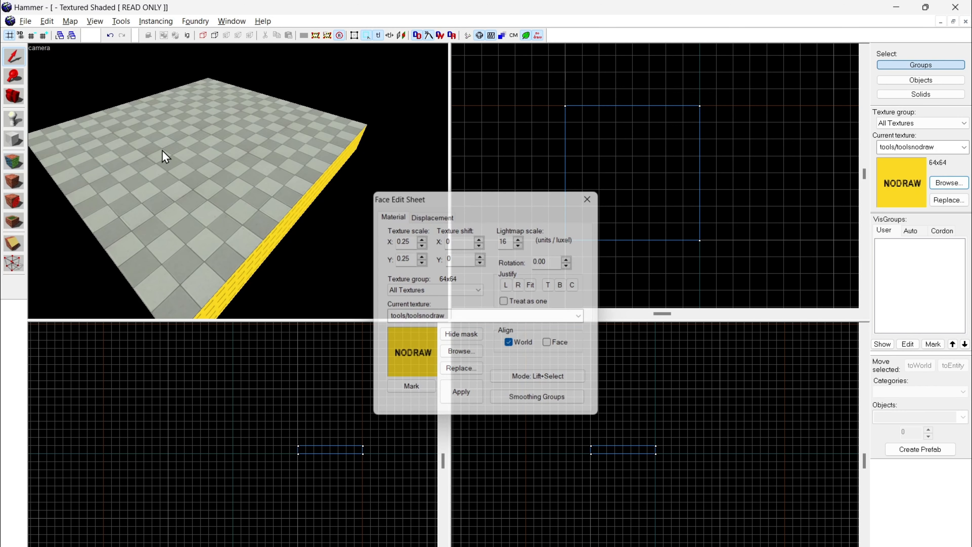
Step: Create a 64 by 512 by 64 unit block along the floor block's left edge in the top view, and switch to the Selection tool
left_click(14, 139)
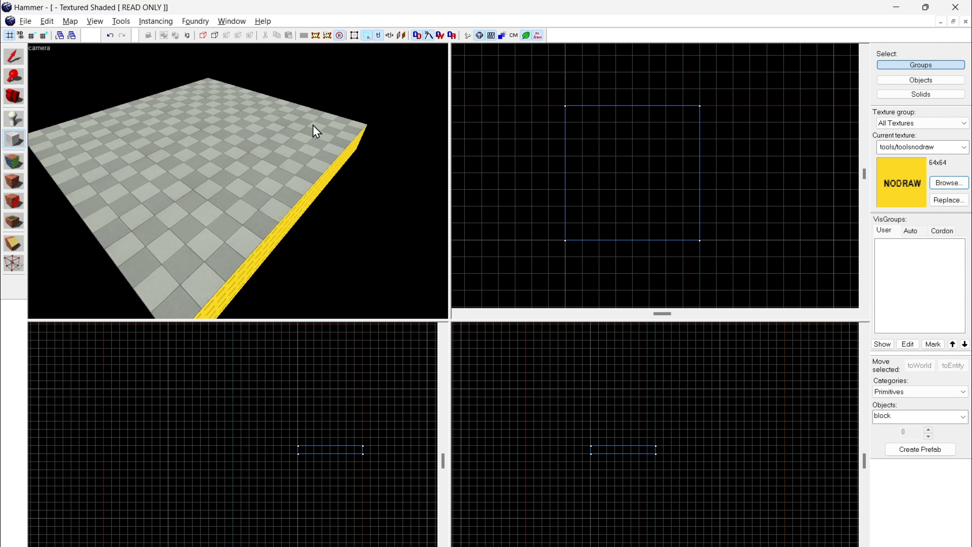
mouse_move(550, 107)
left_mouse_down()
mouse_move(542, 177)
mouse_move(555, 230)
mouse_move(582, 240)
mouse_move(562, 238)
left_mouse_up()
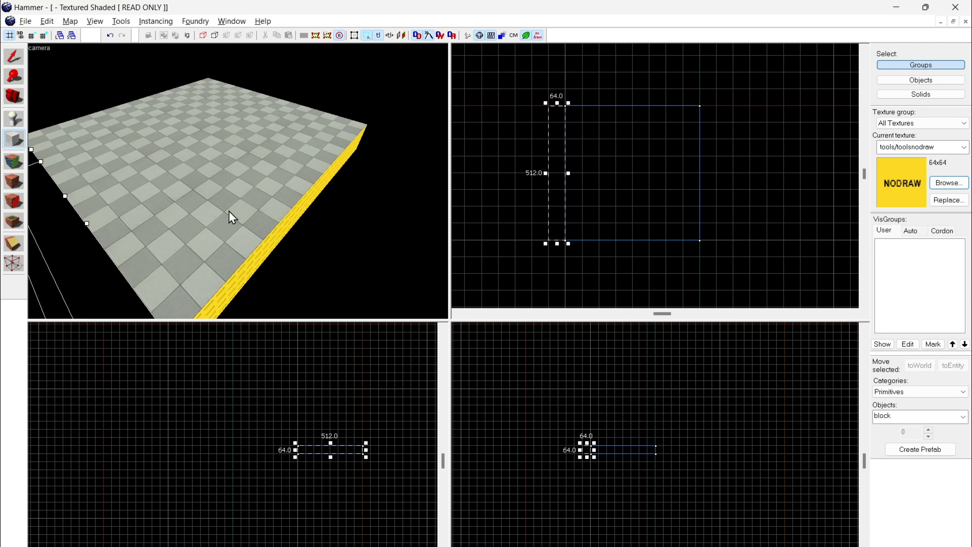
key("z")
key("s")
key("z")
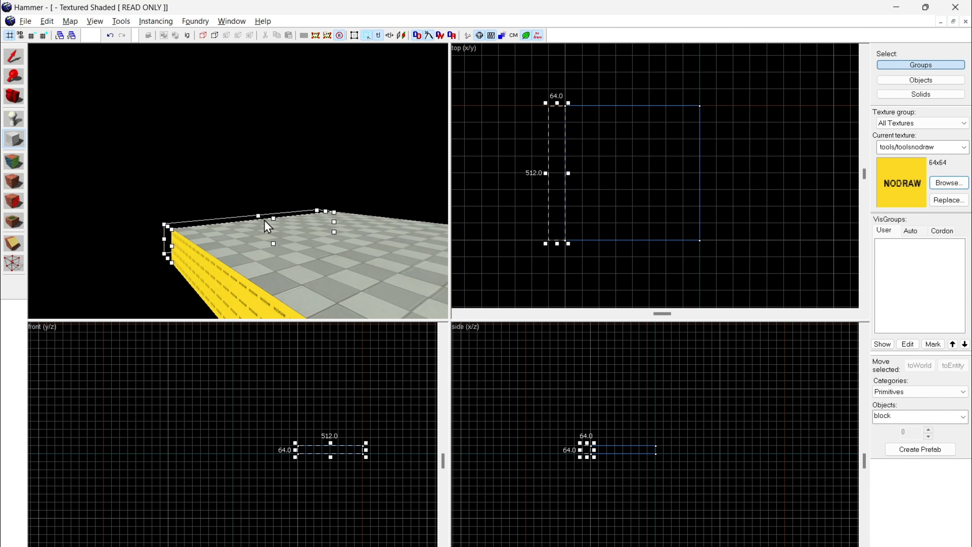
key("Return")
left_click(15, 58)
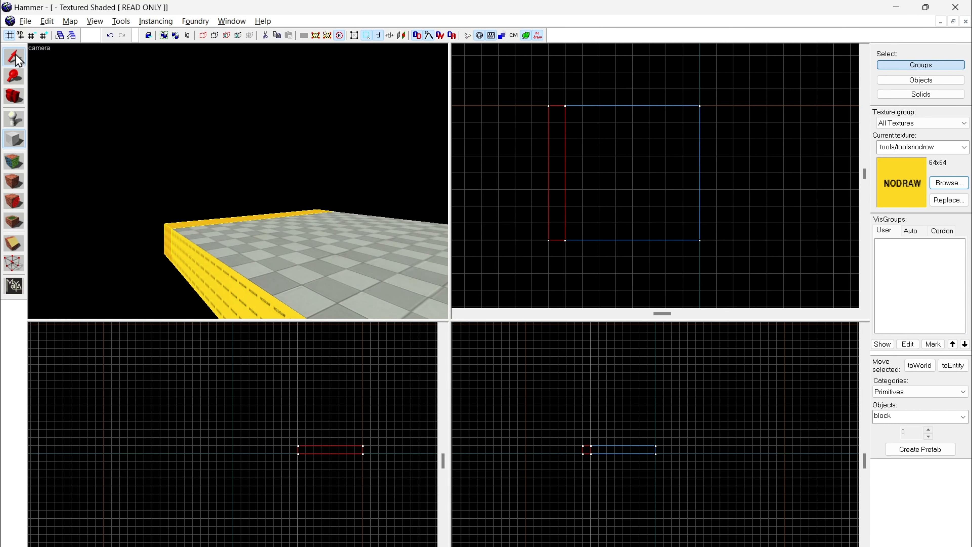
Step: Apply the tile/white_wall_tile001a texture to the new block and clear the selection
left_click(962, 183)
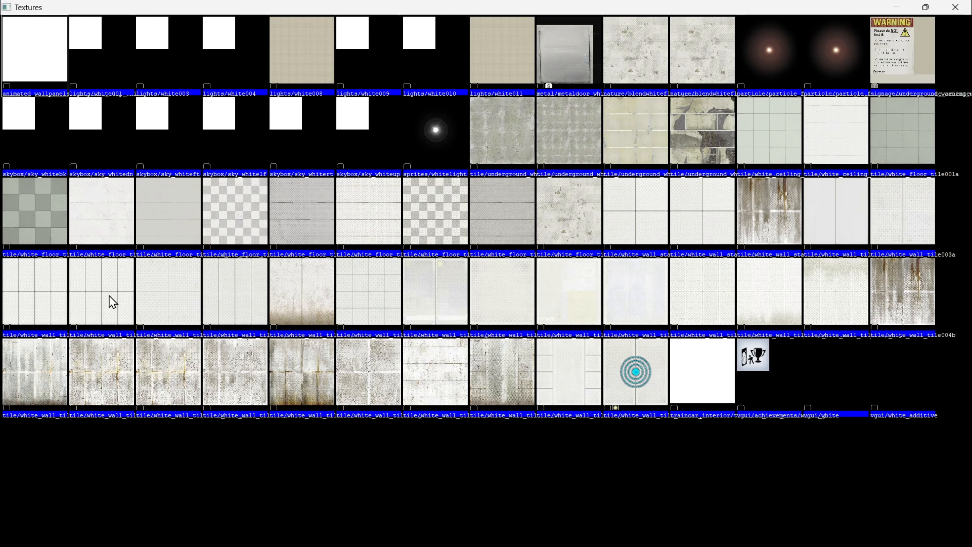
double_click(850, 217)
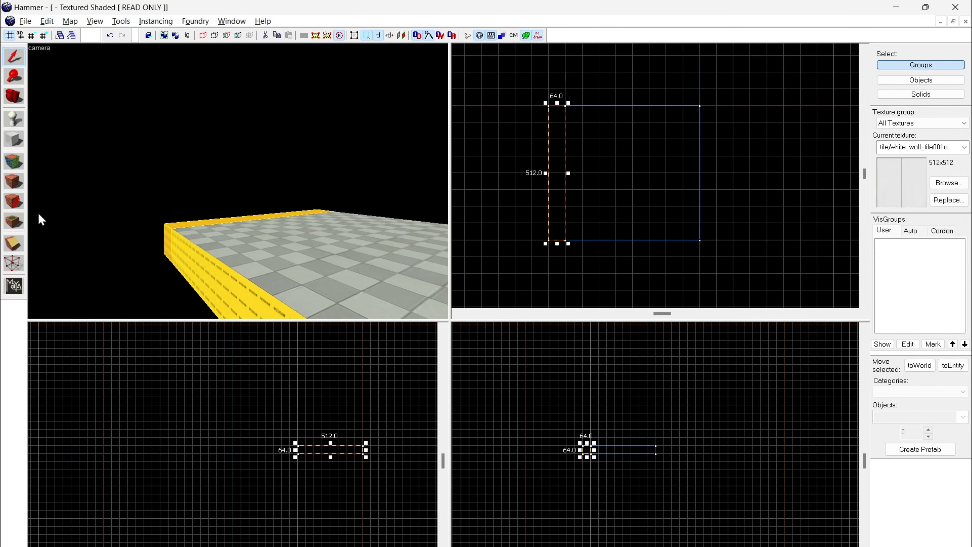
left_click(206, 122)
Step: Fly along the edge block in the camera view to examine its white tile texture next to the checkered floor
key("z")
key("a")
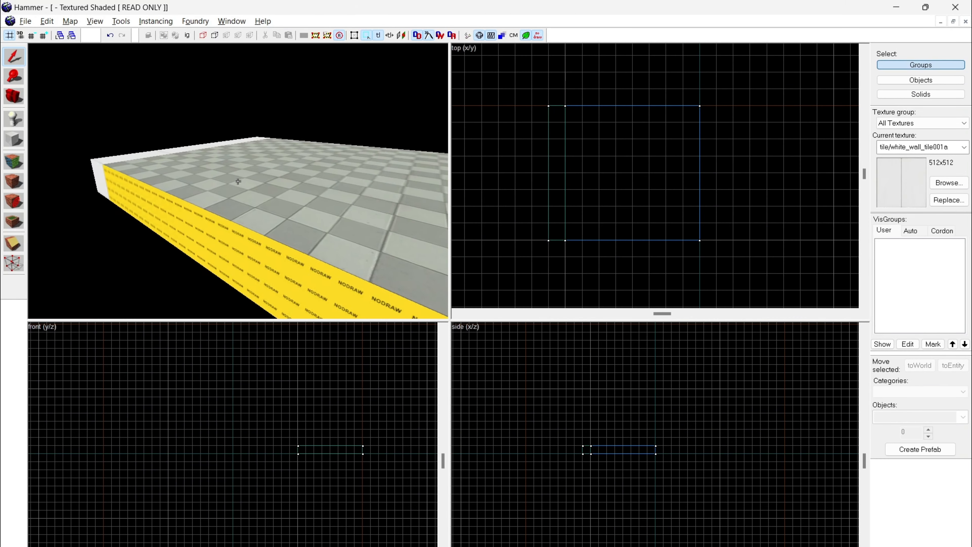
key("w")
key("a")
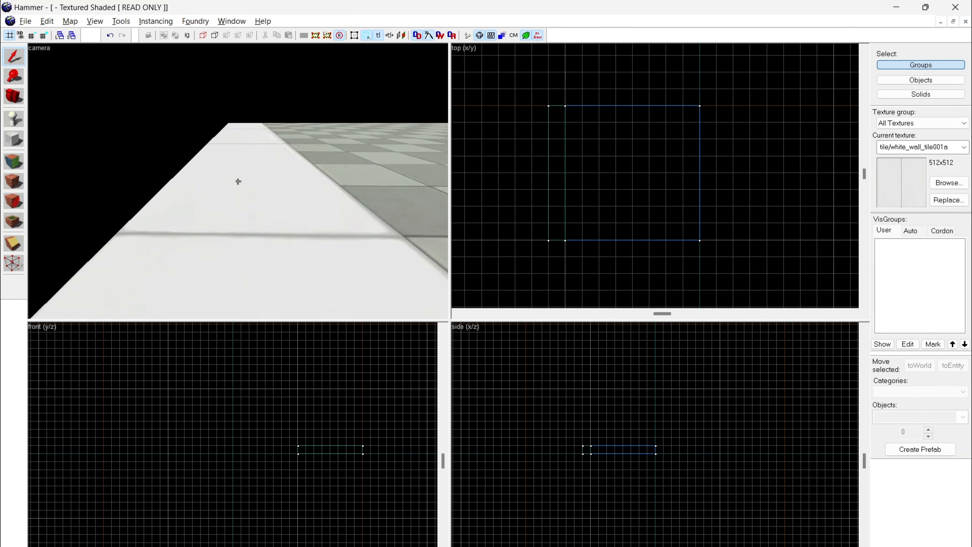
key("s")
key("d")
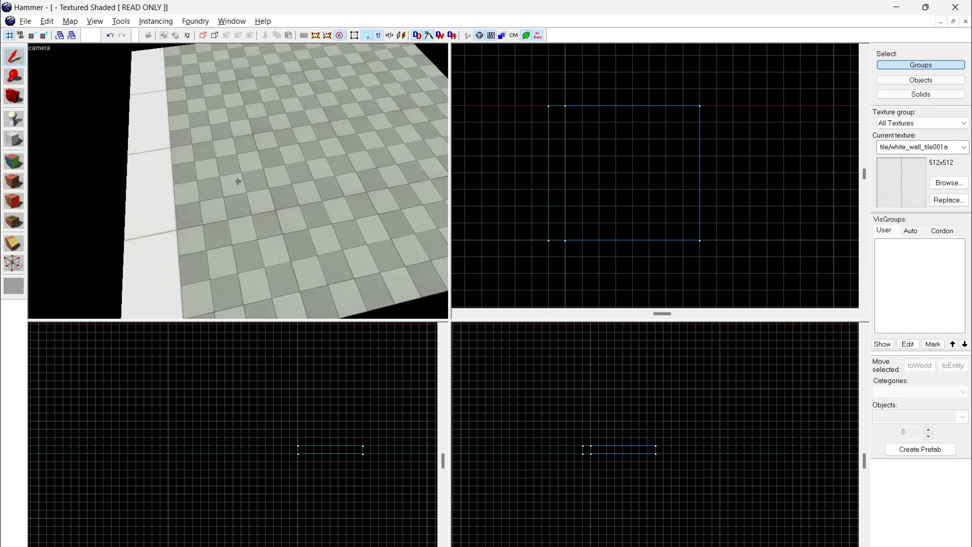
key("s")
key("w")
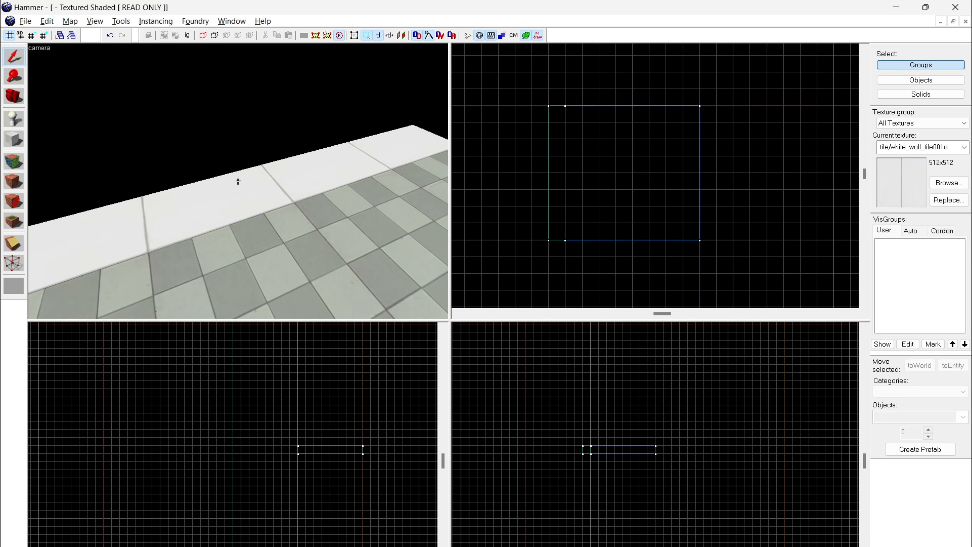
Step: Select the white-tiled edge block and frame it closer in the front view
left_click(238, 181)
key("z")
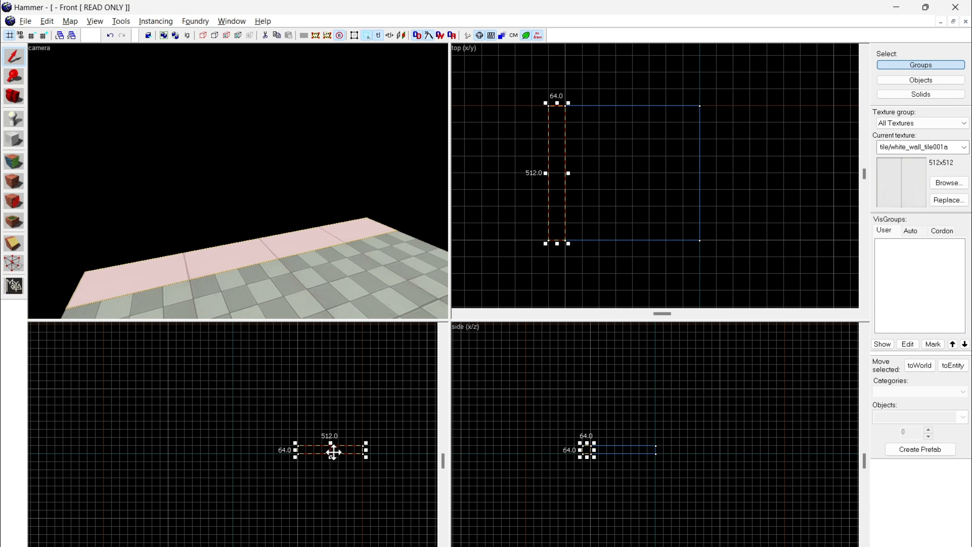
scroll(380, 457, "up", 4)
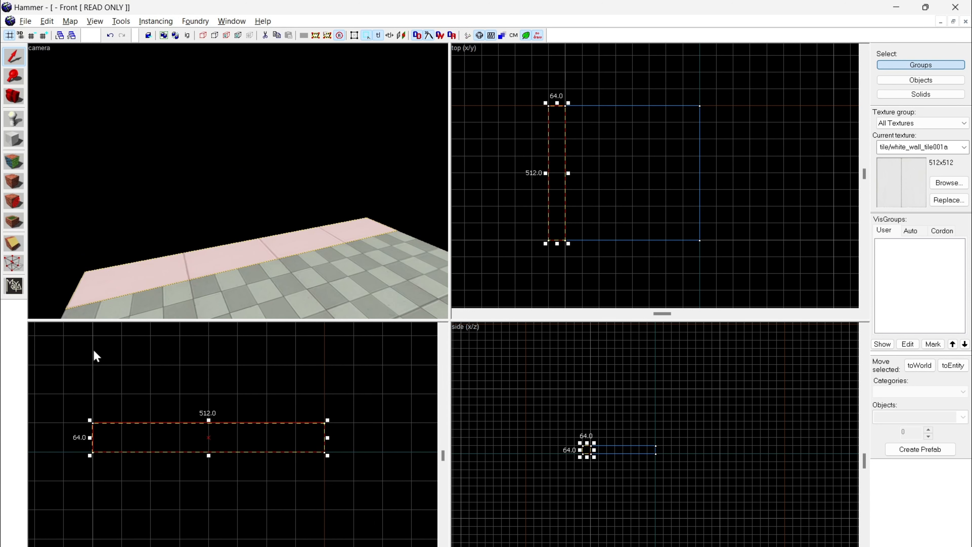
key("z")
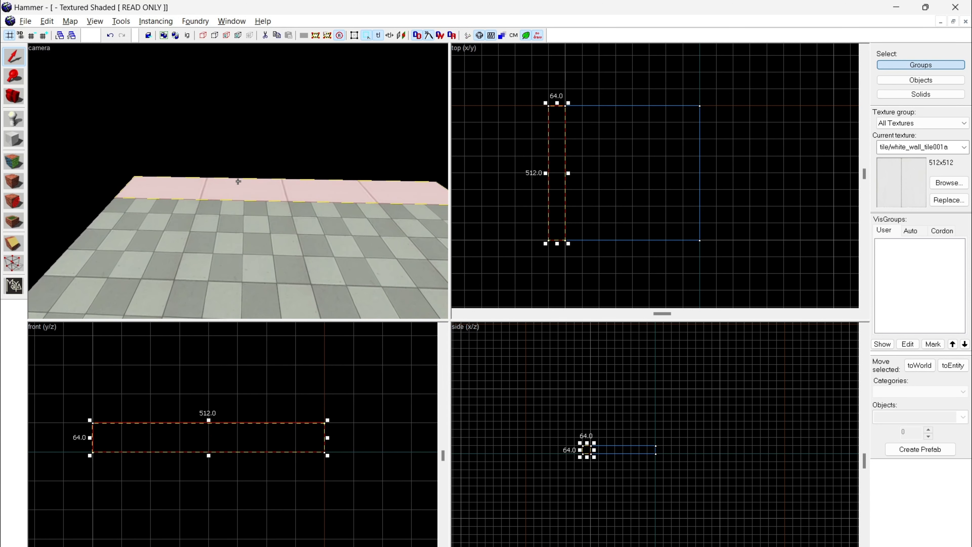
key("z")
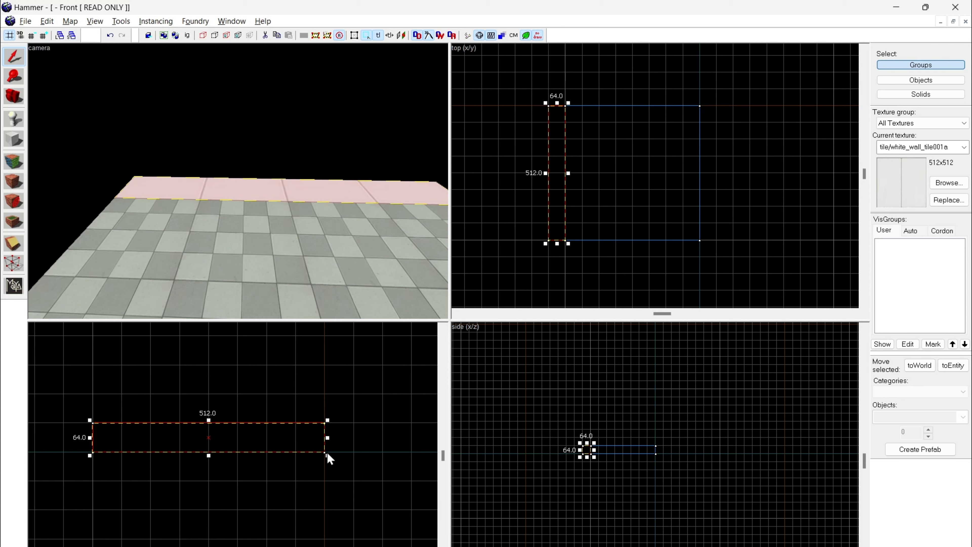
Step: Try out the selected block's rotate and skew handles in the front view, undo the changes, and return to the resize handles
left_click(216, 437)
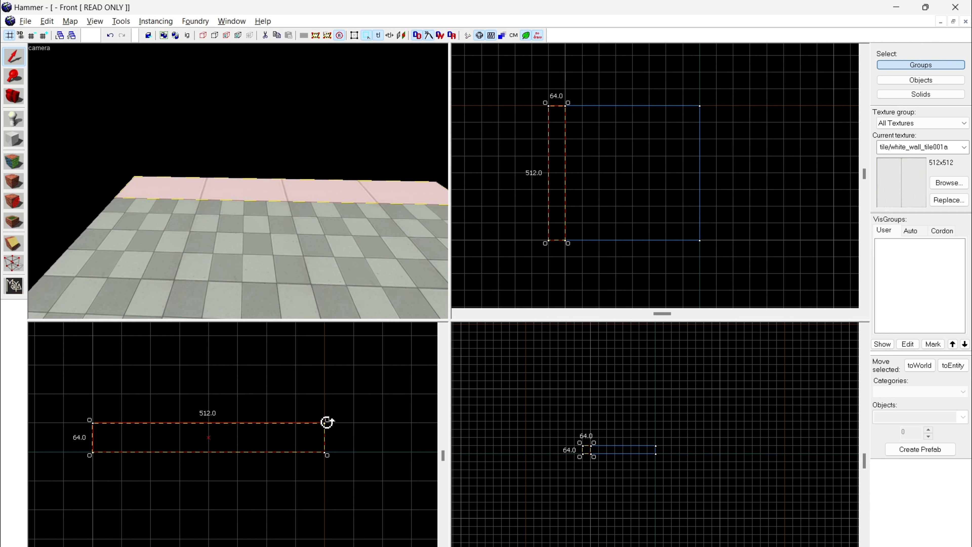
left_click_drag(327, 422, 349, 420)
left_click(252, 433)
mouse_move(90, 437)
left_mouse_down()
mouse_move(109, 342)
mouse_move(306, 187)
mouse_move(302, 196)
left_mouse_up()
key("ctrl+z")
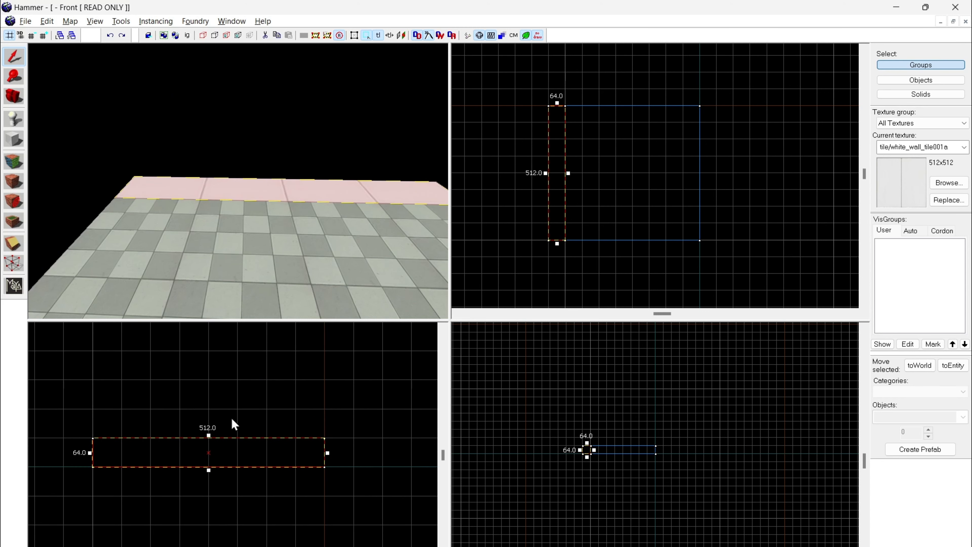
left_click(206, 457)
mouse_move(207, 436)
left_mouse_down()
mouse_move(222, 373)
mouse_move(202, 322)
mouse_move(100, 451)
mouse_move(54, 372)
mouse_move(57, 330)
mouse_move(59, 357)
mouse_move(117, 388)
mouse_move(89, 388)
mouse_move(110, 479)
mouse_move(96, 472)
left_mouse_up()
Step: Raise the selected block's upper edge in the front view to make it a wall 256 units high
scroll(117, 435, "down", 2)
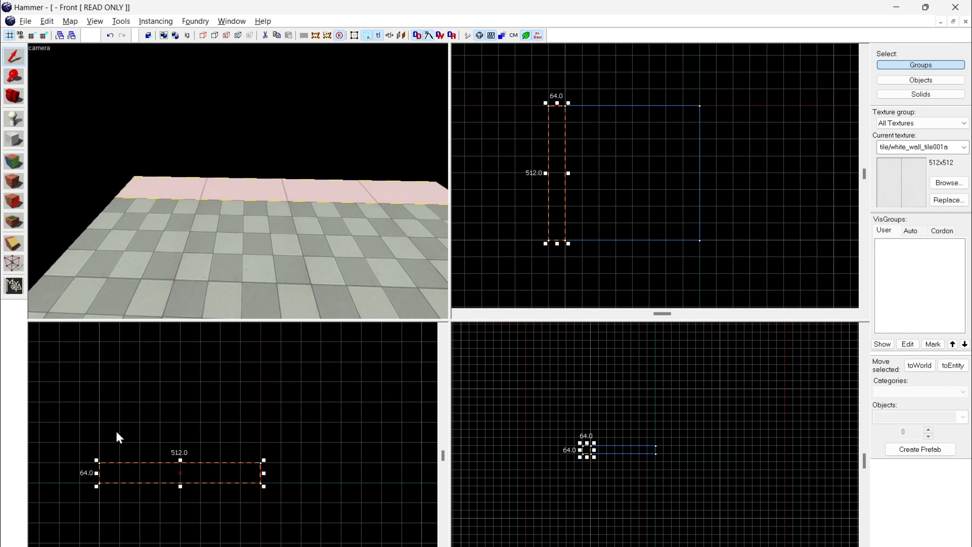
scroll(159, 440, "down", 1)
key("z")
key("z")
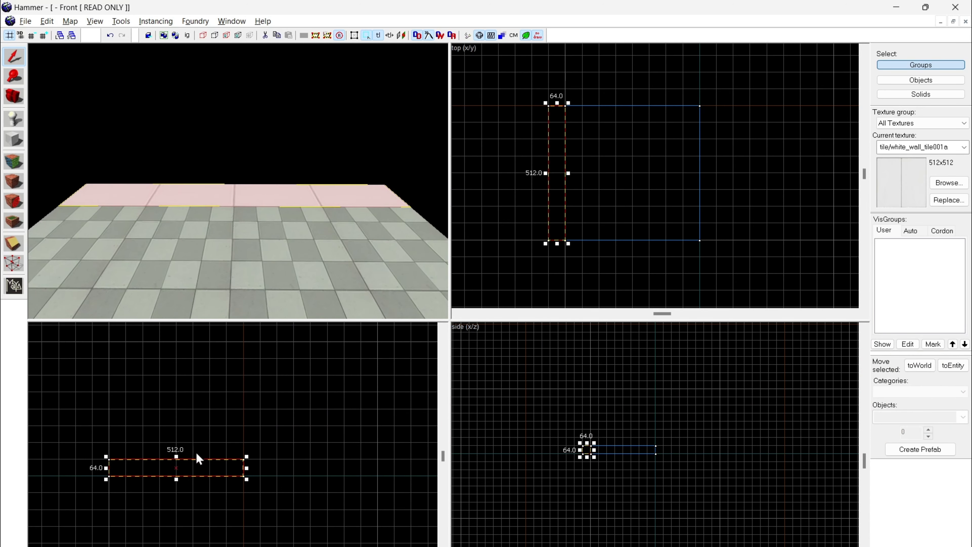
left_click_drag(175, 456, 183, 407)
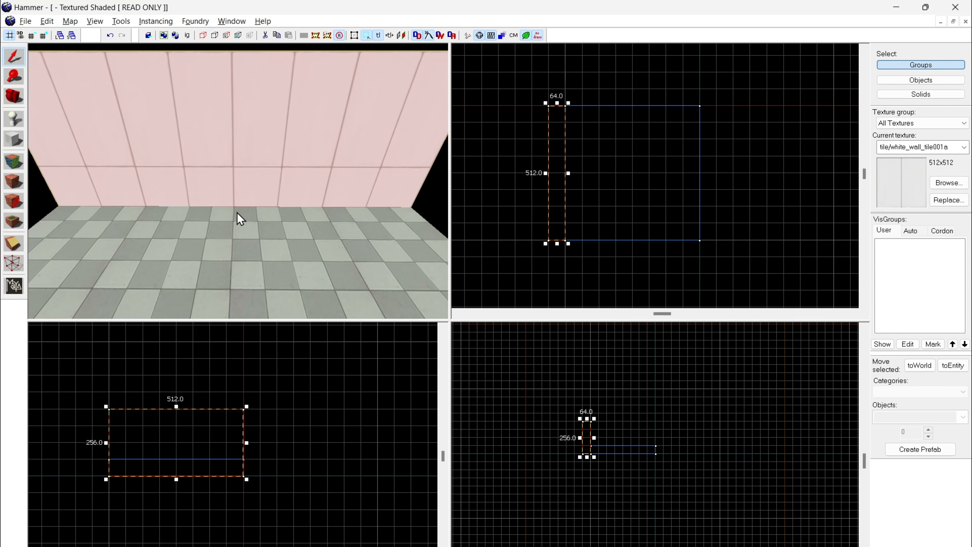
Step: Raise the wall's lower edge to the floor's top surface, making the wall 192 units high
key("z")
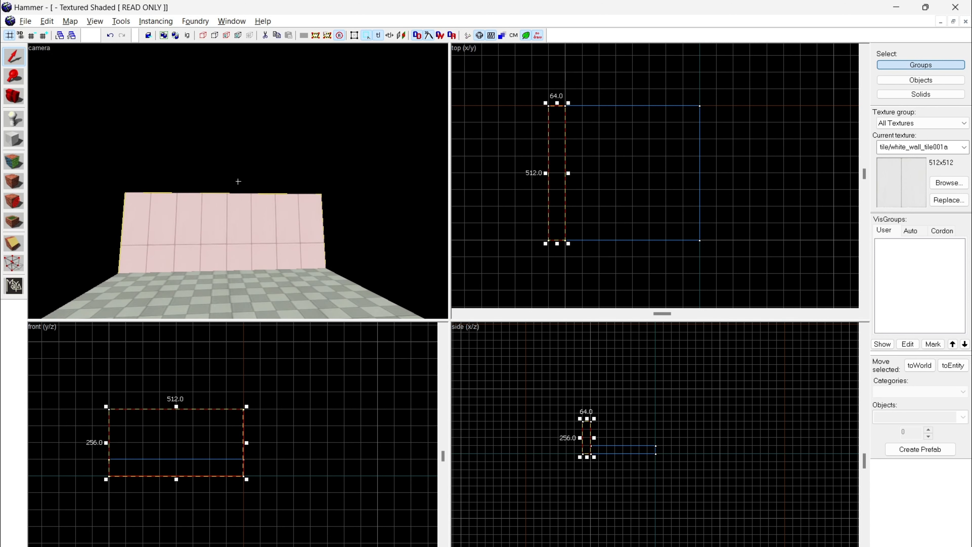
key("z")
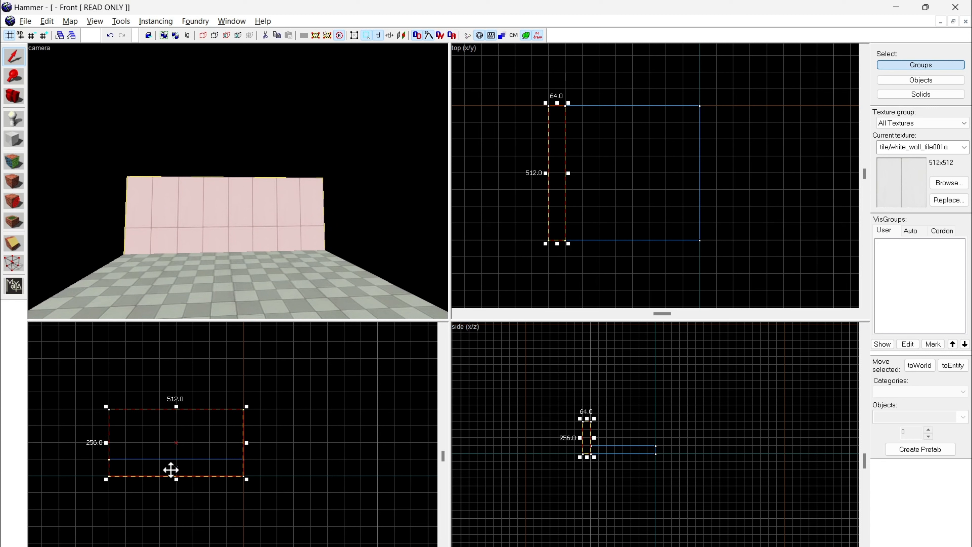
left_click_drag(176, 478, 180, 462)
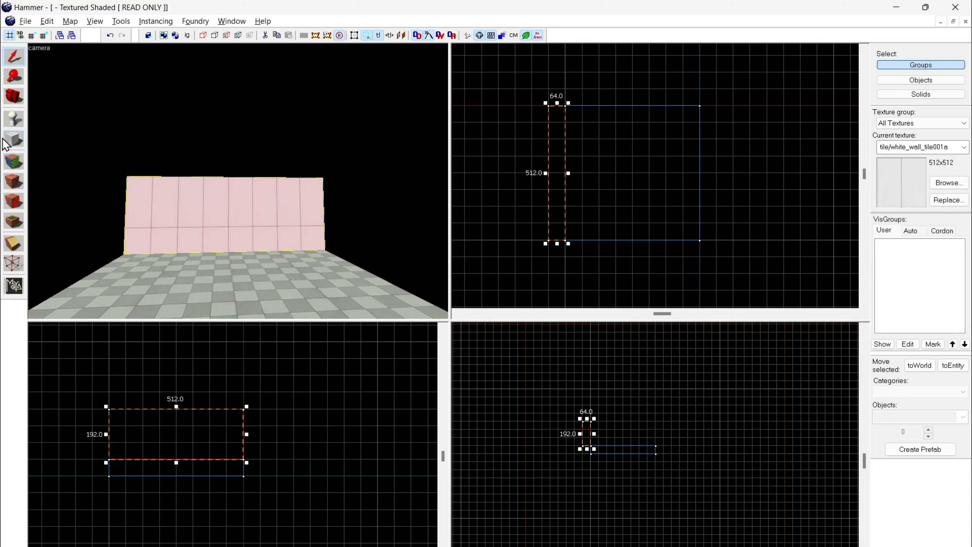
Step: Change the wall's texture to tile/white_wall_state with the texture application tool, and close the Face Edit Sheet
left_click(14, 161)
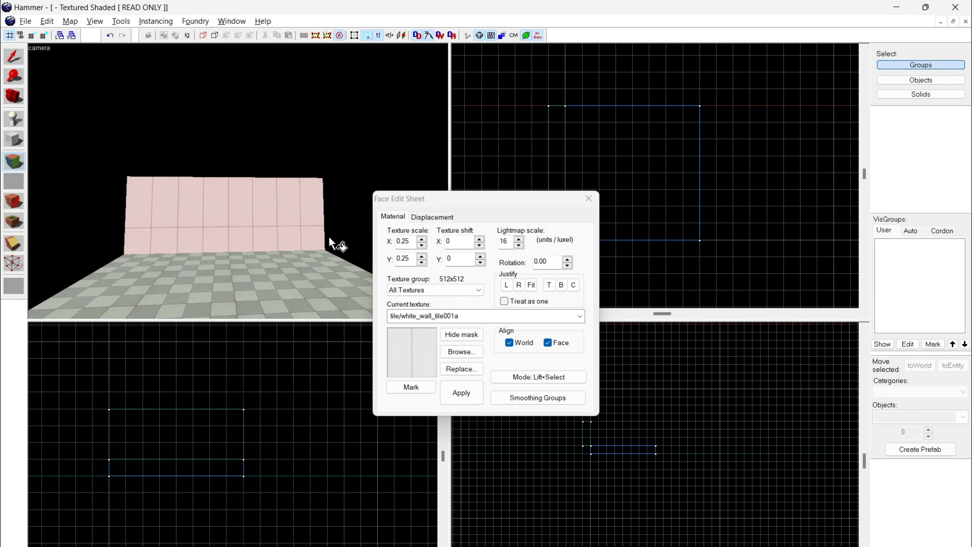
left_click(461, 351)
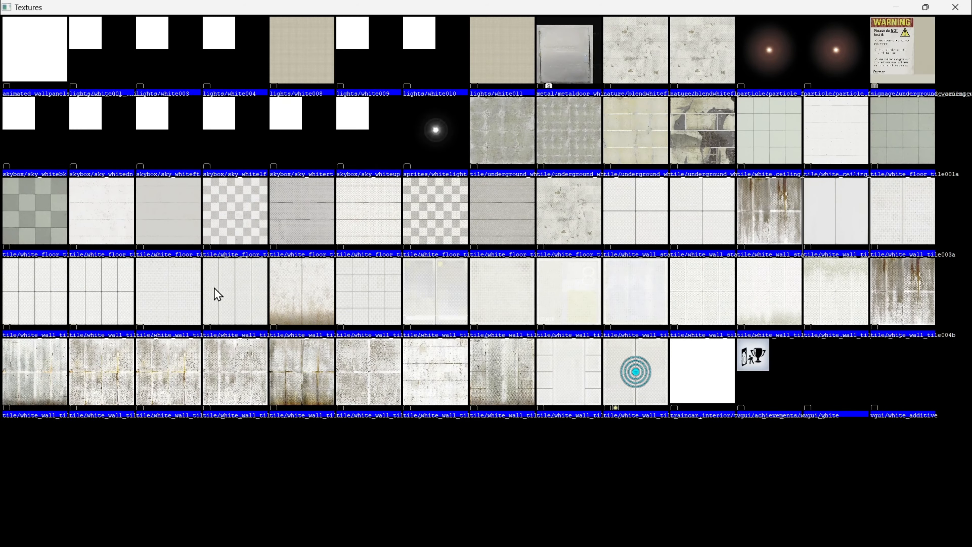
double_click(123, 300)
left_click(588, 199)
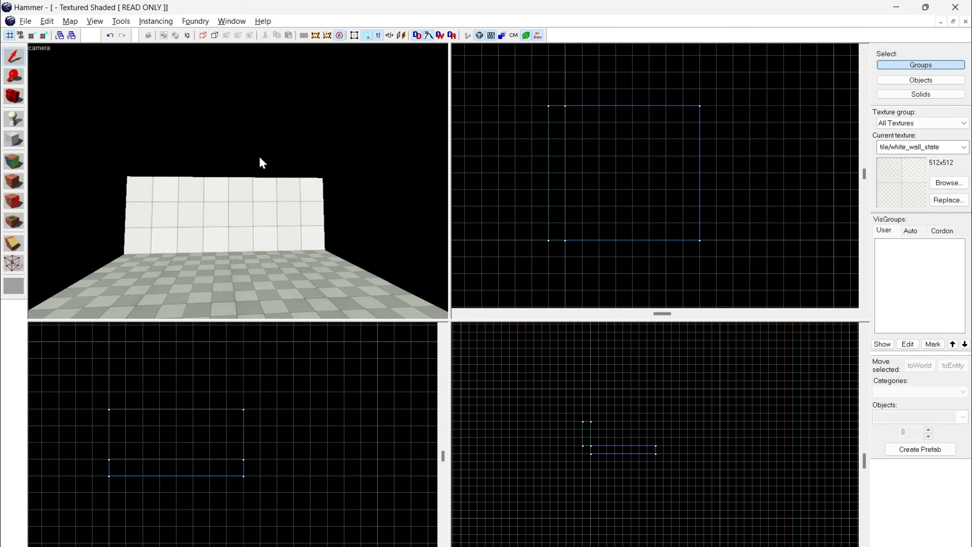
Step: Apply the tools/toolsnodraw texture to the wall's faces that do not face the room
scroll(238, 181, "up", 3)
key("w")
left_click(238, 181)
key("s")
key("a")
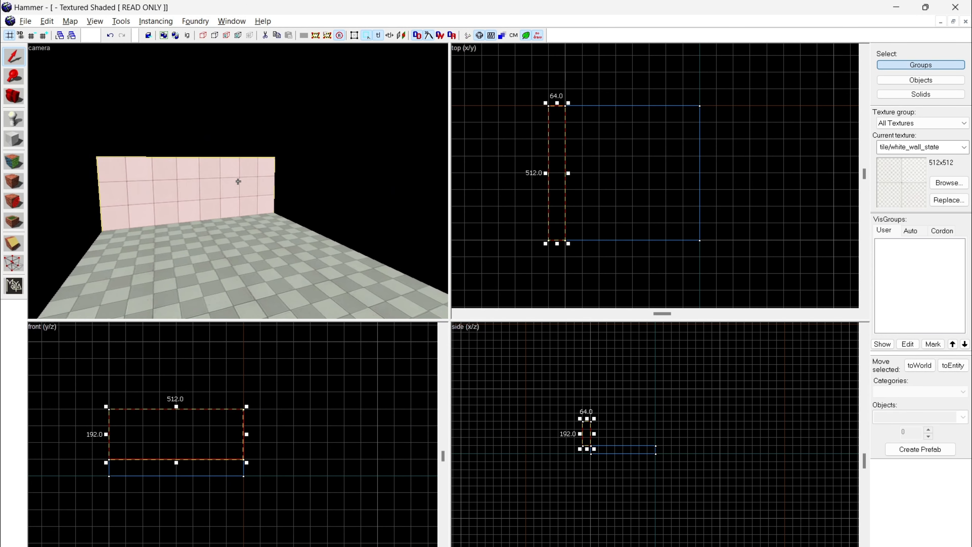
key("a")
key("z")
left_click(12, 156)
key("z")
key("s")
key("z")
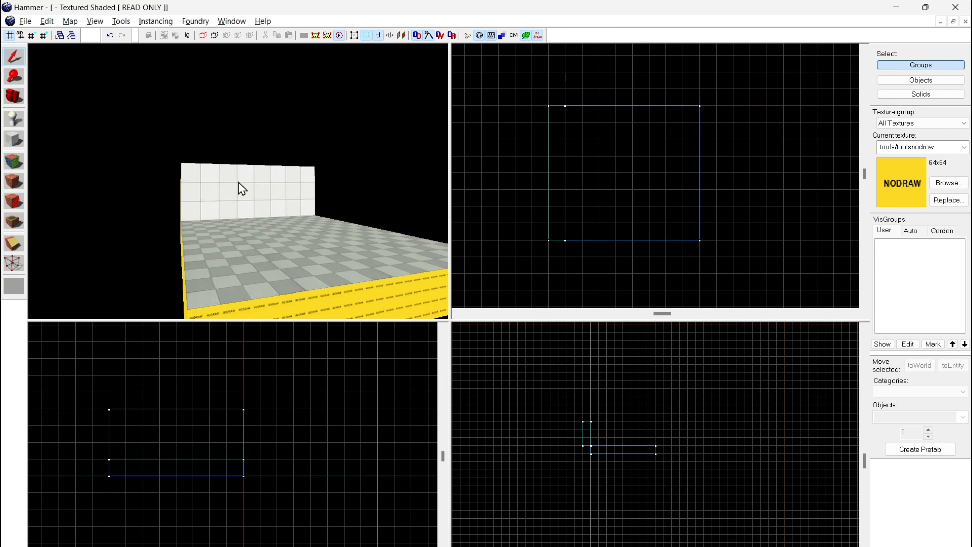
Step: Outline a second wall block of 64 by 512 by 192 units along the floor's opposite edge, reusing the first wall's height
key("z")
key("w")
left_click(238, 181)
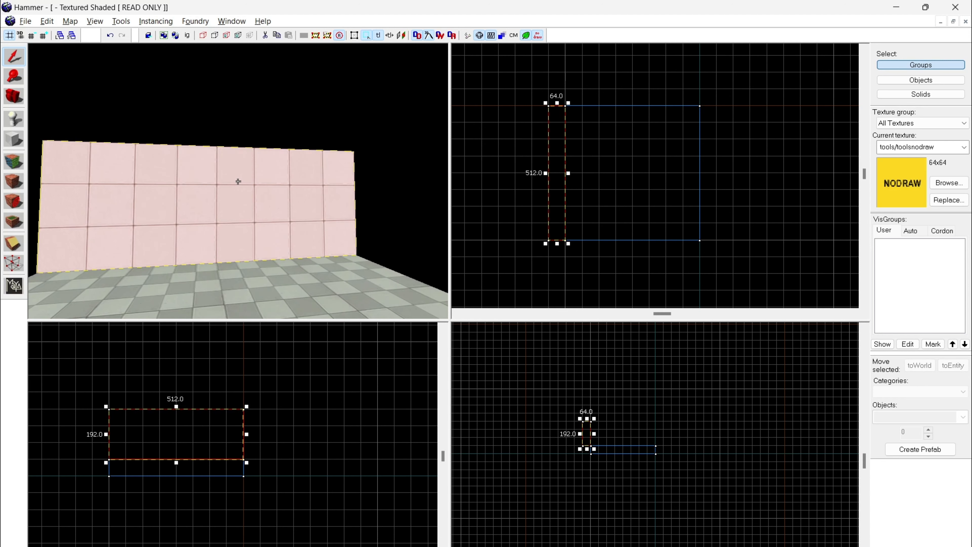
key("s")
key("z")
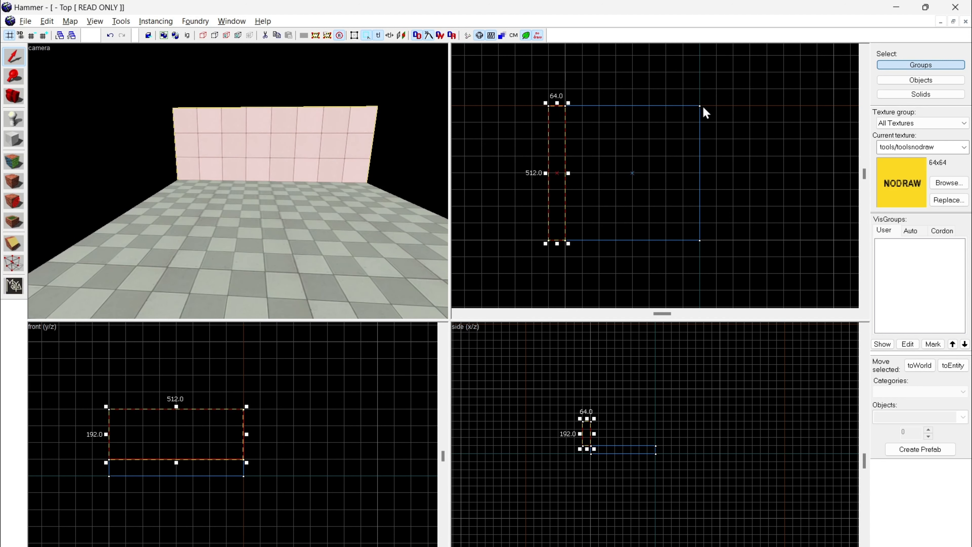
key("Escape")
left_click(14, 139)
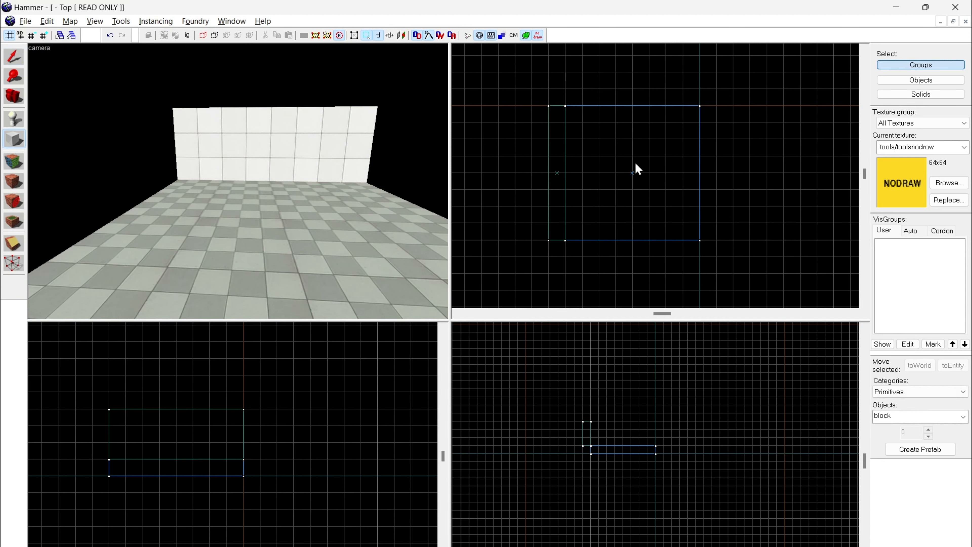
left_click_drag(703, 108, 720, 240)
key("z")
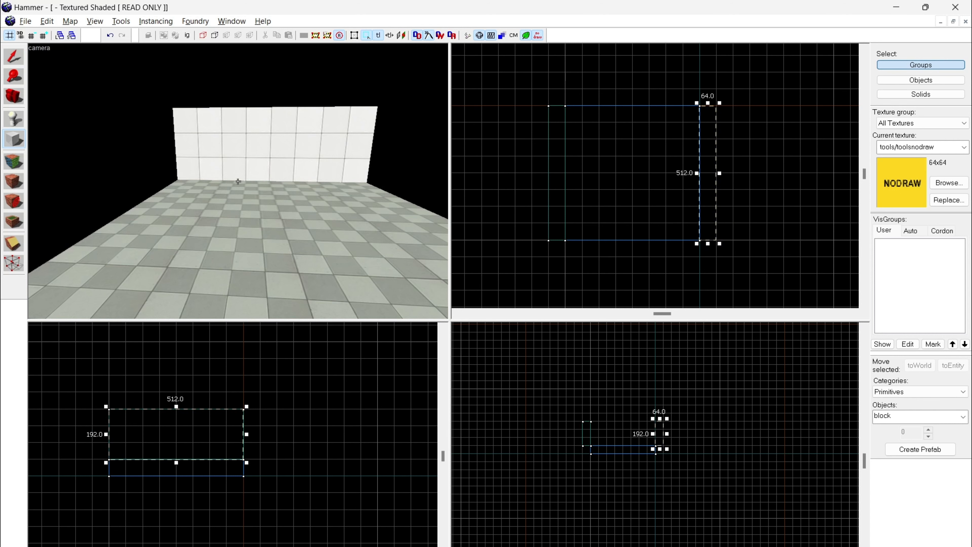
key("s")
key("z")
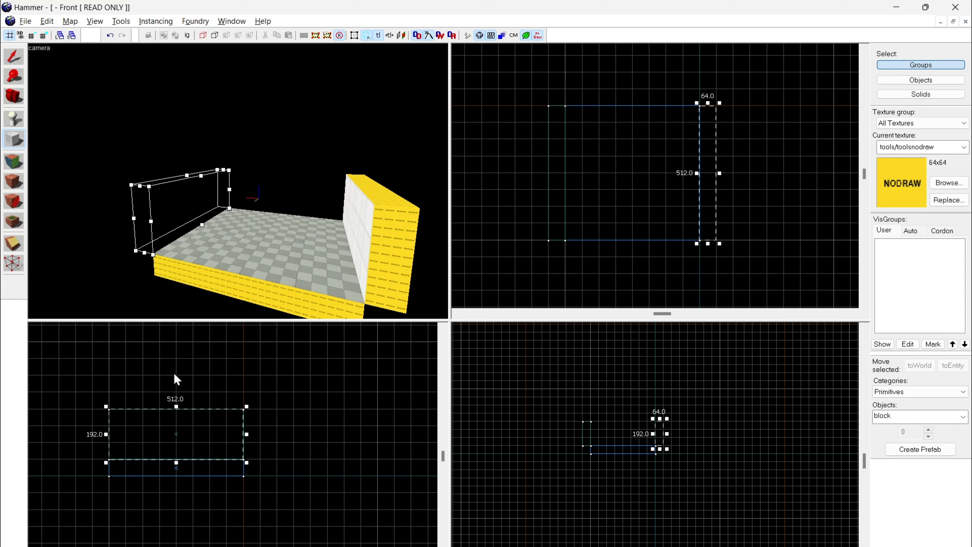
Step: Try to place a pasted copy of the first wall over the floor instead of the outlined block
left_click(15, 59)
left_click(394, 219)
key("z")
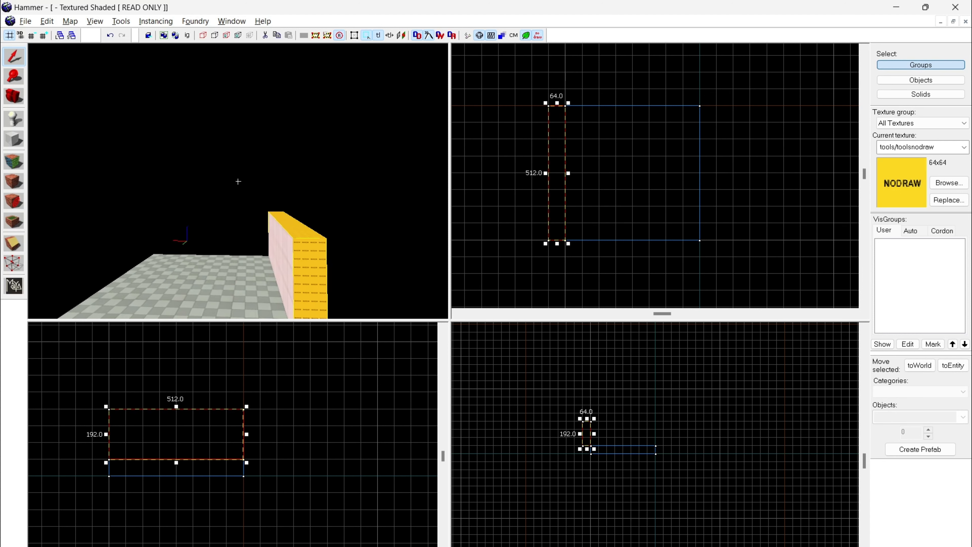
key("z")
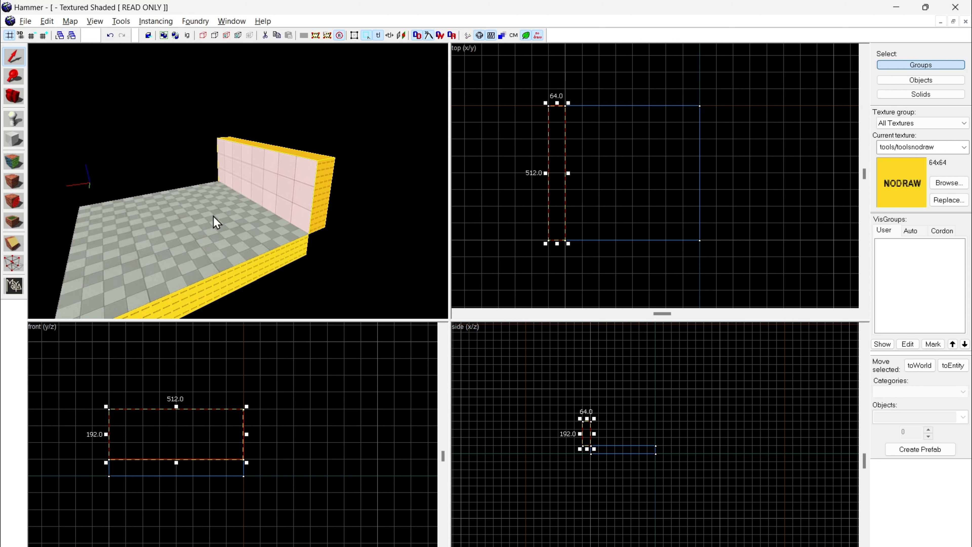
key("ctrl+v")
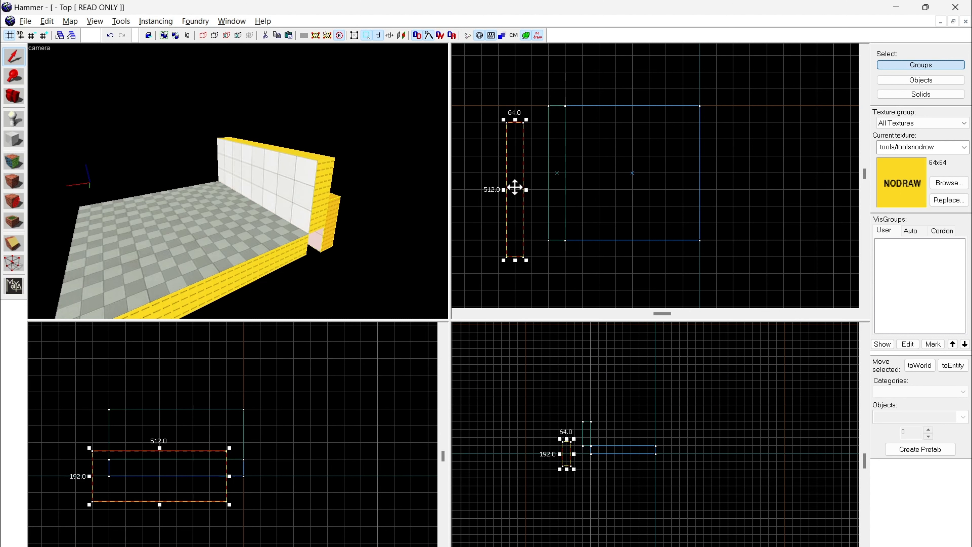
mouse_move(516, 188)
left_mouse_down()
mouse_move(601, 152)
mouse_move(631, 170)
left_mouse_up()
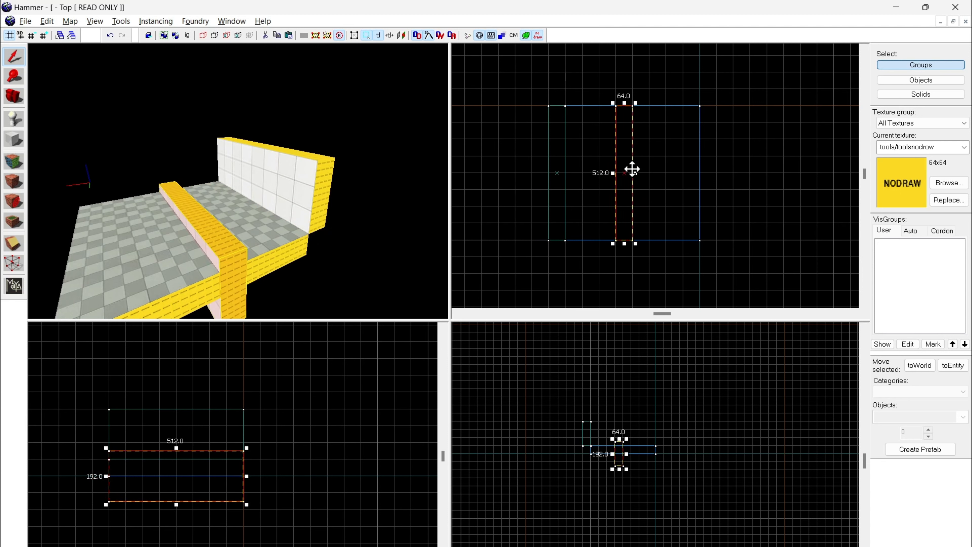
key("Delete")
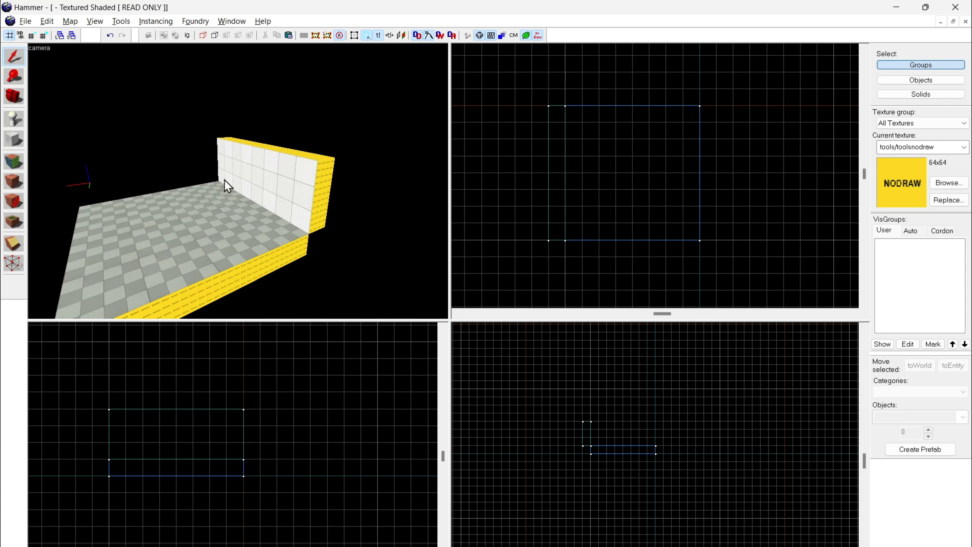
Step: Duplicate the existing wall directly onto the floor's opposite edge
left_click(290, 195)
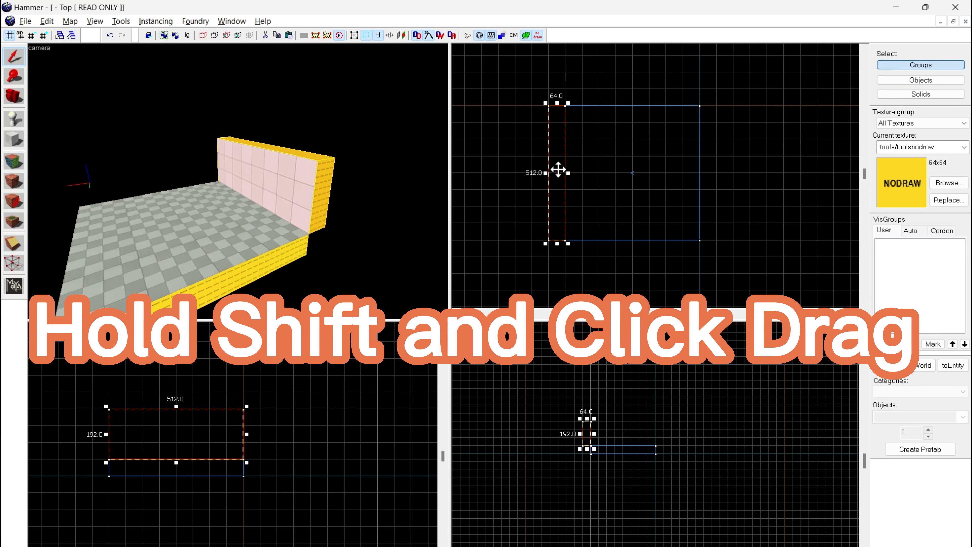
mouse_move(550, 178)
left_mouse_down("shift")
mouse_move(652, 183)
mouse_move(701, 172)
left_mouse_up("shift")
left_click(341, 204)
key("z")
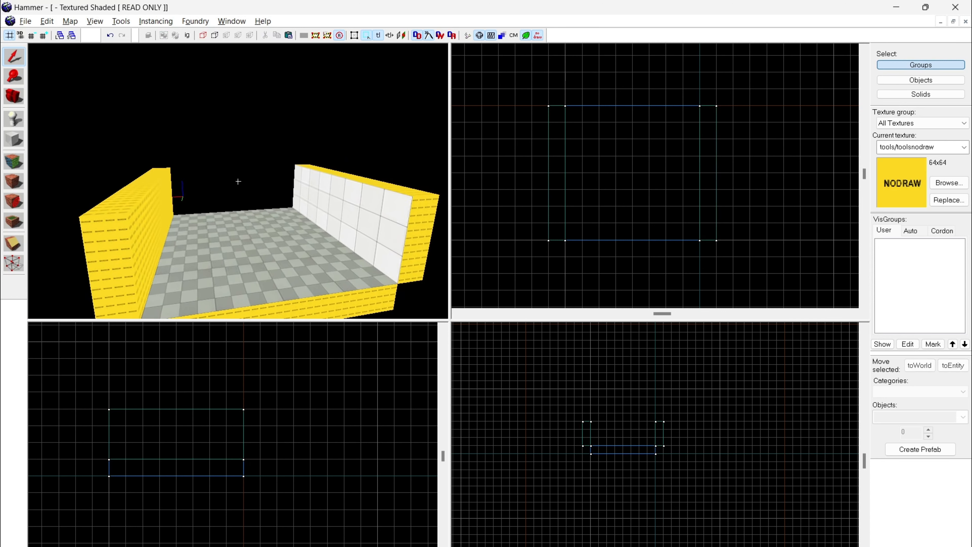
Step: Rotate the duplicated wall 180 degrees so its tiled side faces the room
key("s")
left_click(238, 182)
key("z")
left_click(713, 131)
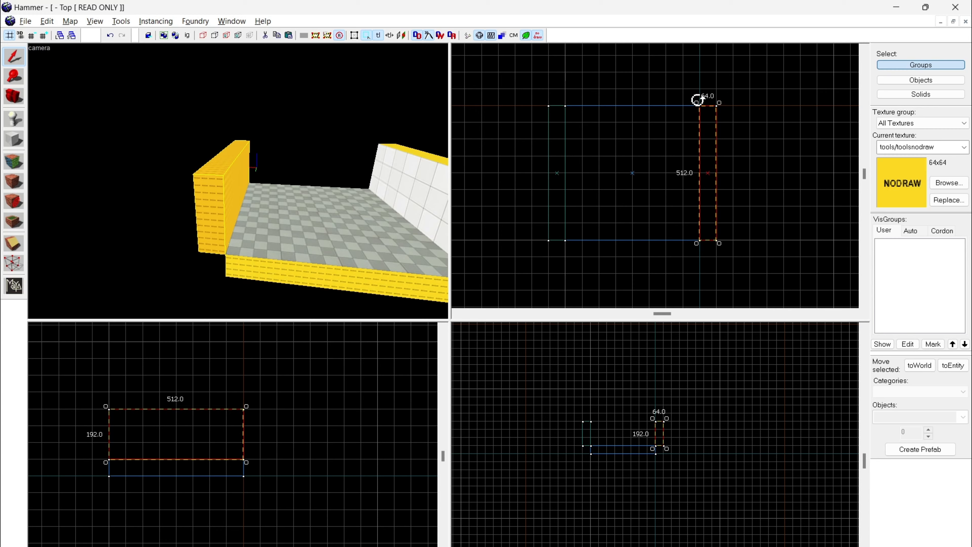
left_click_drag(697, 100, 722, 286)
key("Escape")
key("z")
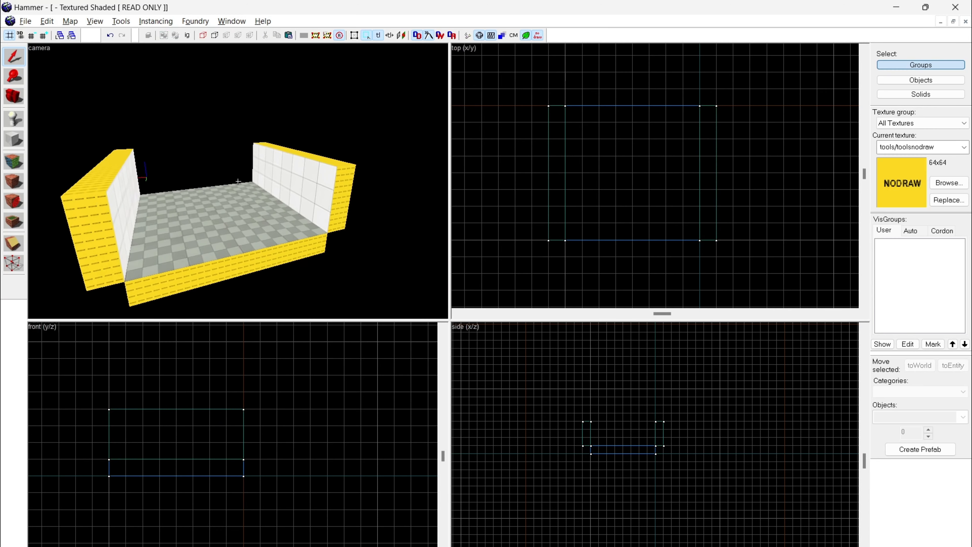
Step: Select both side walls and duplicate them together, placing the copies end to end with the originals beyond the floor
key("w")
key("s")
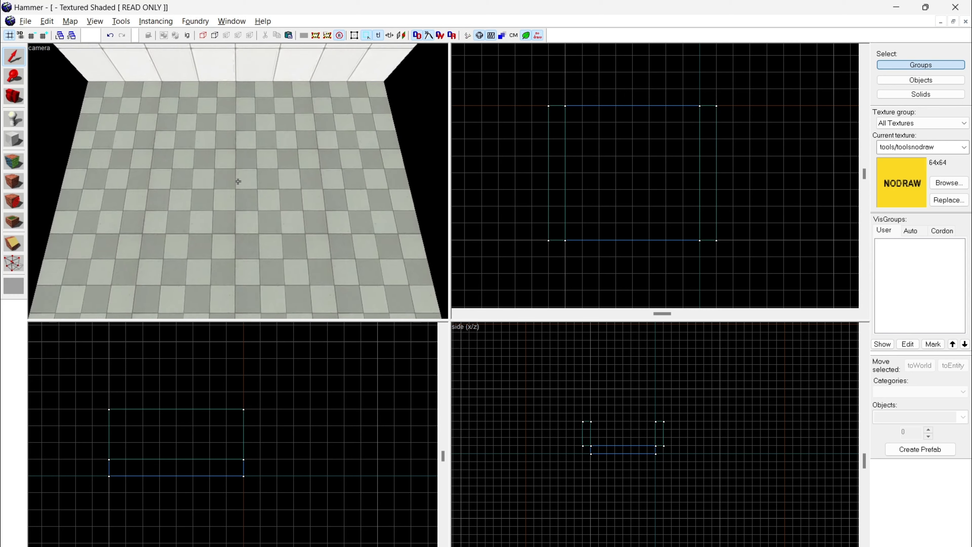
key("s")
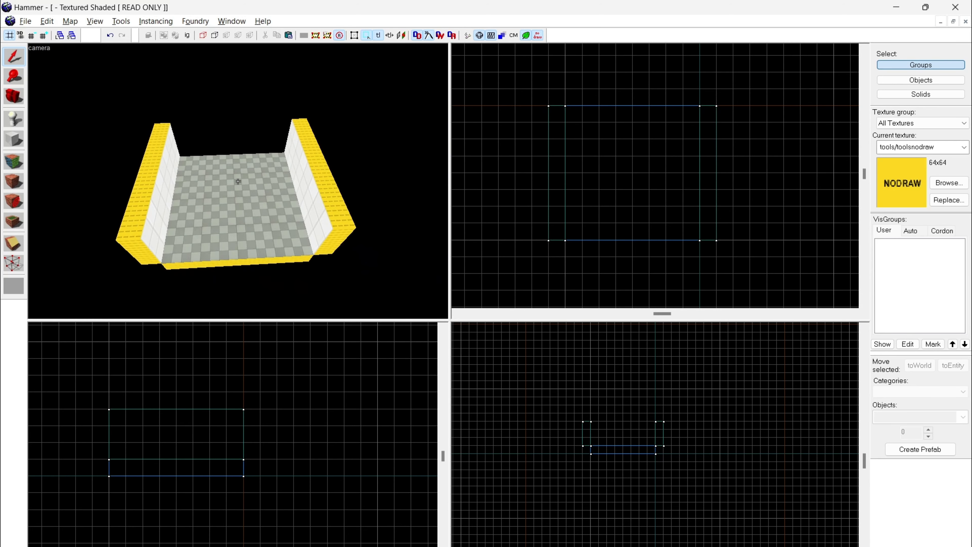
key("w")
key("z")
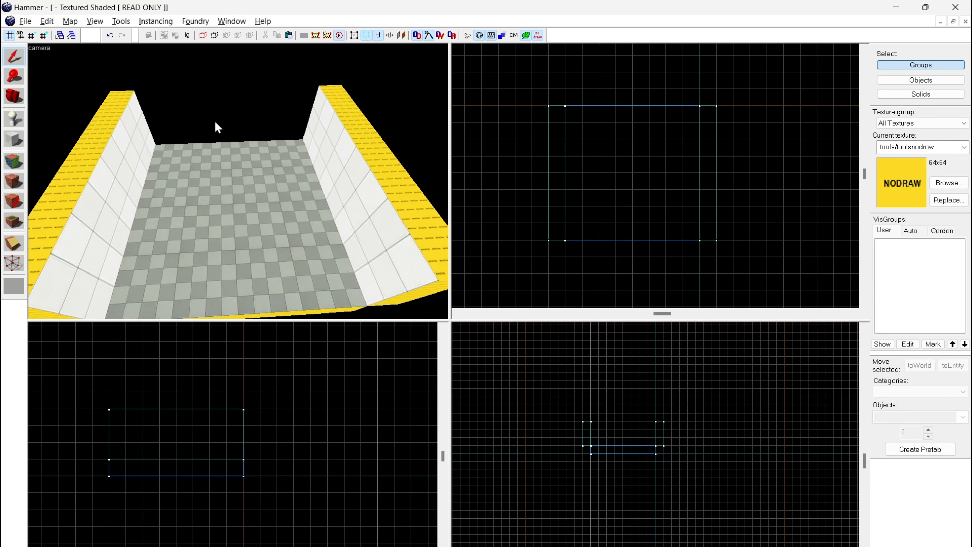
key("z")
key("z")
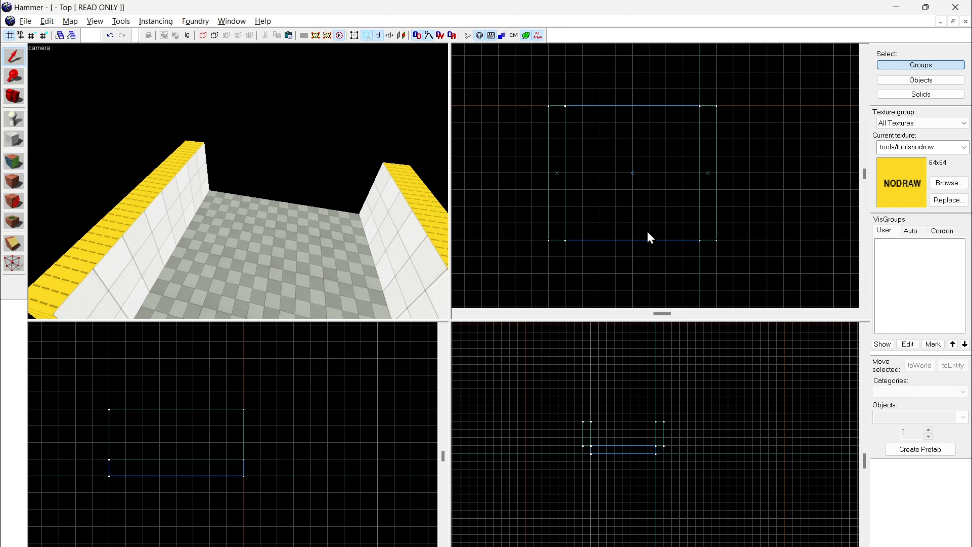
scroll(650, 238, "down", 3)
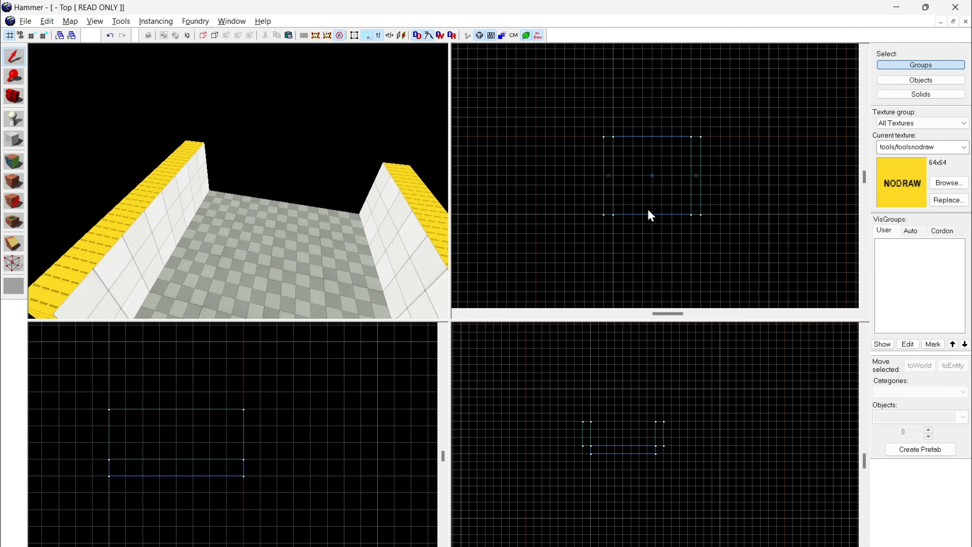
left_click(113, 246)
left_click(388, 208, "ctrl")
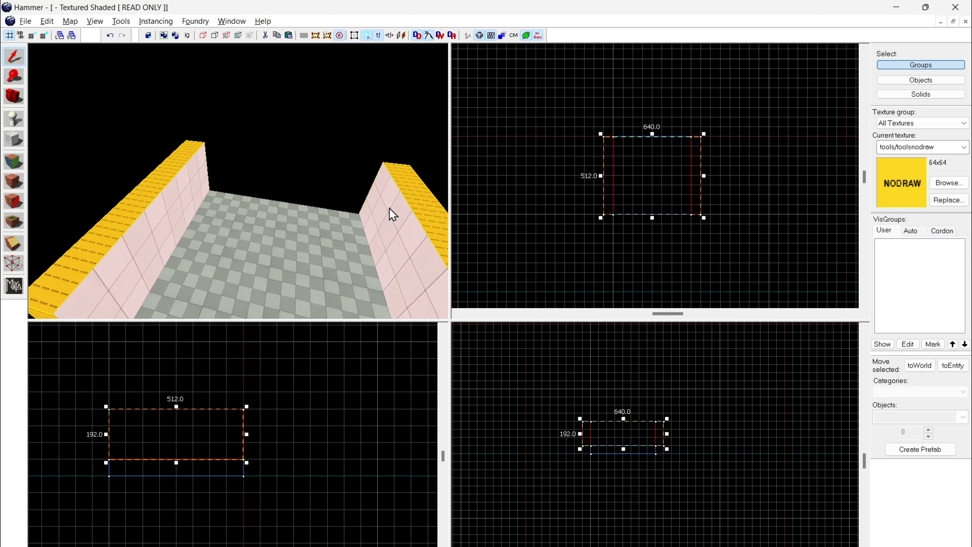
left_click_drag(694, 177, 691, 104, "shift")
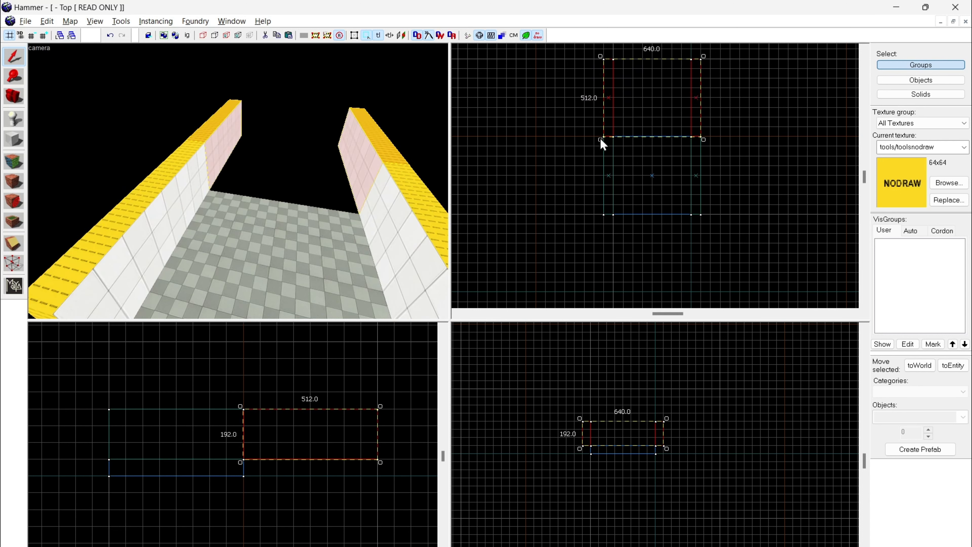
Step: Rotate the duplicated wall pair 90 degrees and move it over the floor to close the room's two open ends
mouse_move(599, 140)
left_mouse_down()
mouse_move(628, 175)
mouse_move(700, 165)
left_mouse_up()
mouse_move(658, 88)
left_mouse_down()
mouse_move(662, 182)
mouse_move(657, 161)
mouse_move(629, 183)
left_mouse_up()
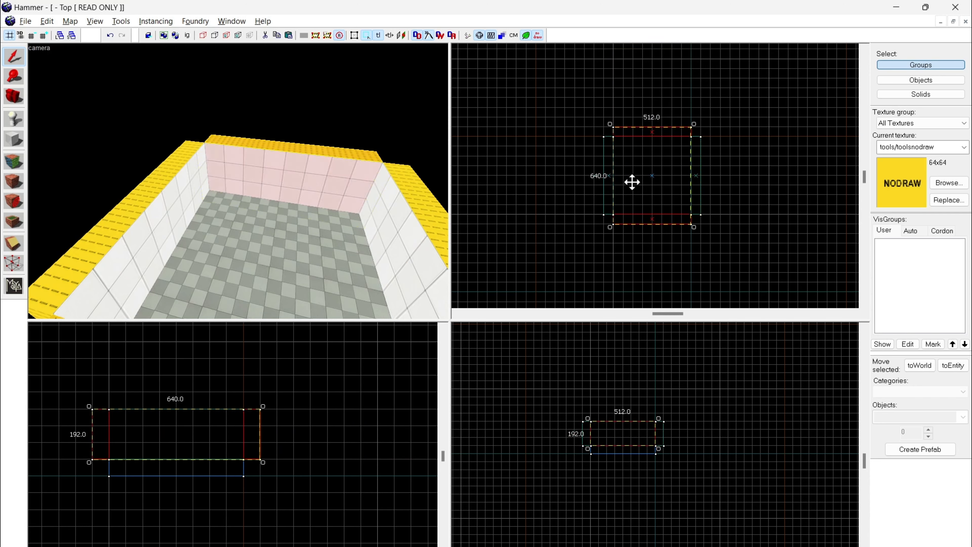
left_click(241, 104)
Step: Examine the four walls and the floor from above, outside and inside the room
key("z")
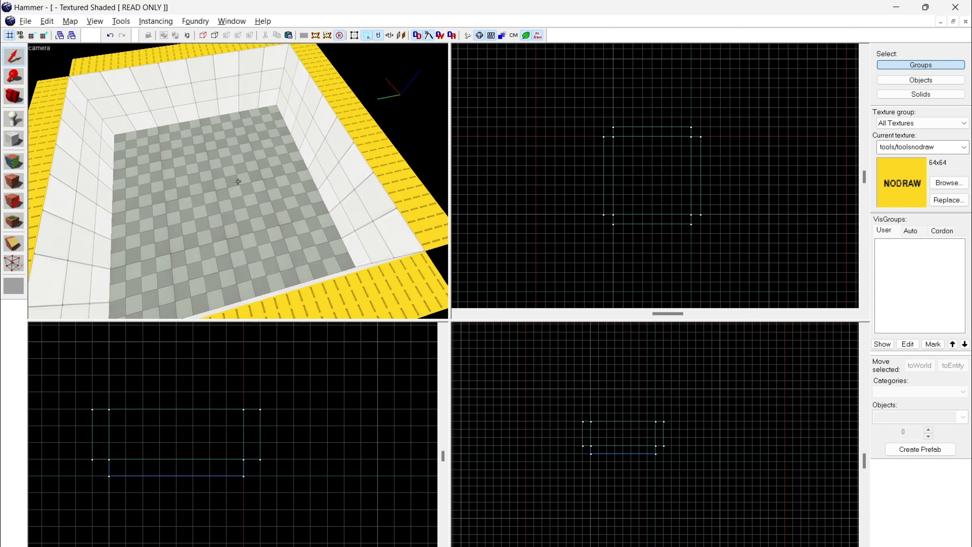
key("s")
key("z")
scroll(627, 161, "up", 1)
scroll(607, 158, "up", 1)
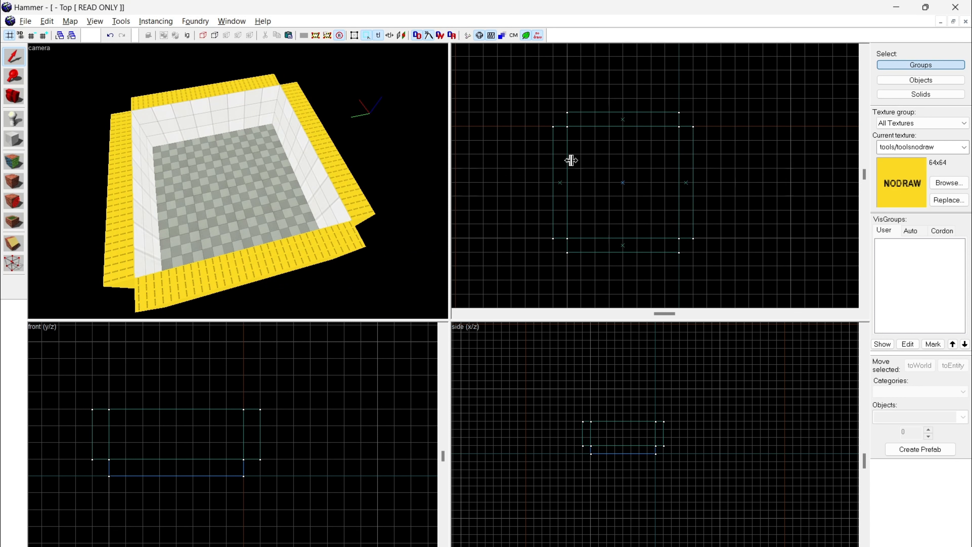
scroll(691, 150, "down", 1)
scroll(624, 153, "down", 1)
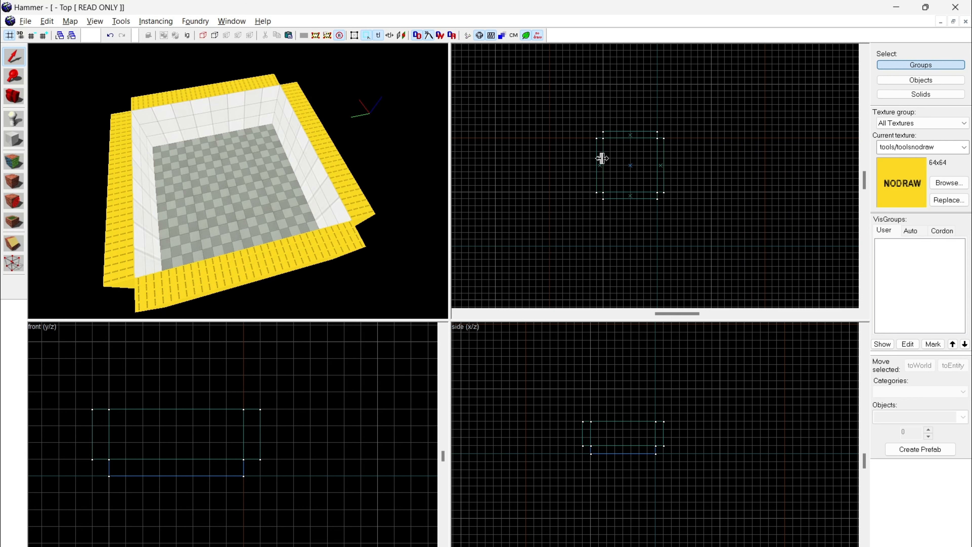
key("z")
key("w")
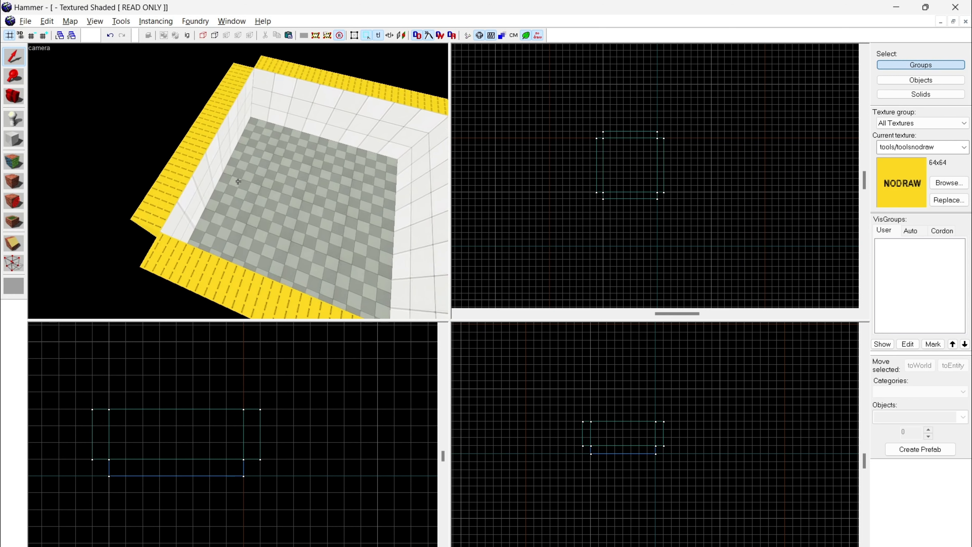
key("s")
key("w")
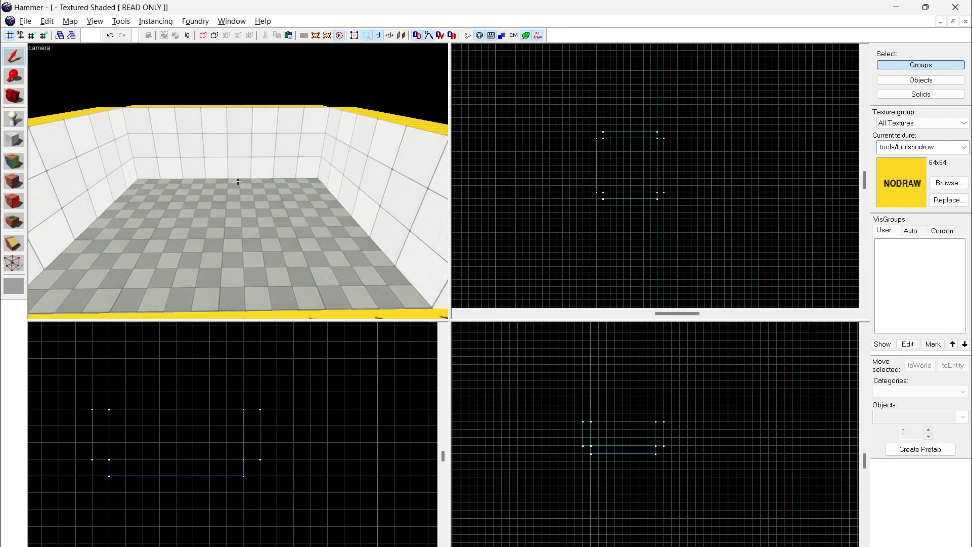
key("s")
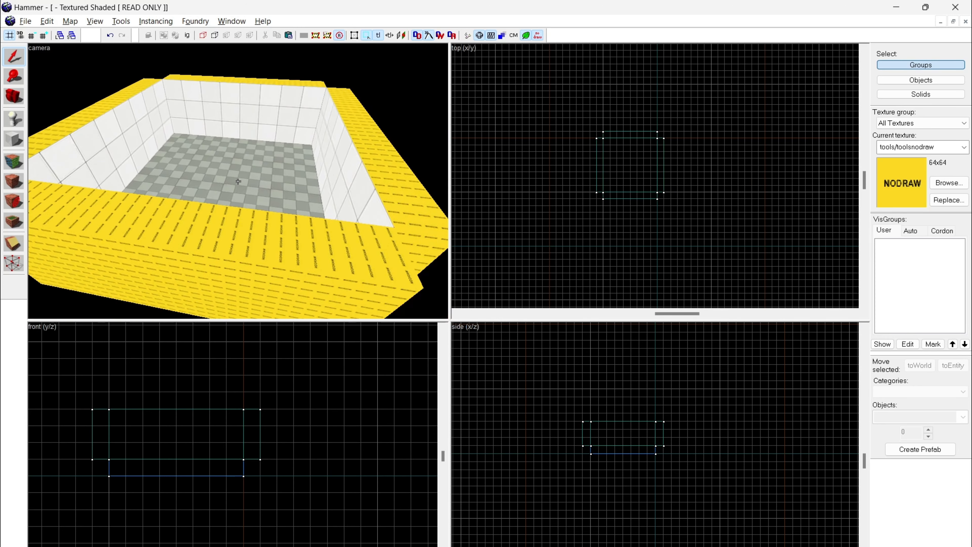
Step: Duplicate the floor block onto the top of the walls as a ceiling and rotate it to face down into the room
left_click(238, 181)
key("z")
mouse_move(175, 465)
left_mouse_down()
mouse_move(187, 374)
mouse_move(180, 396)
left_mouse_up()
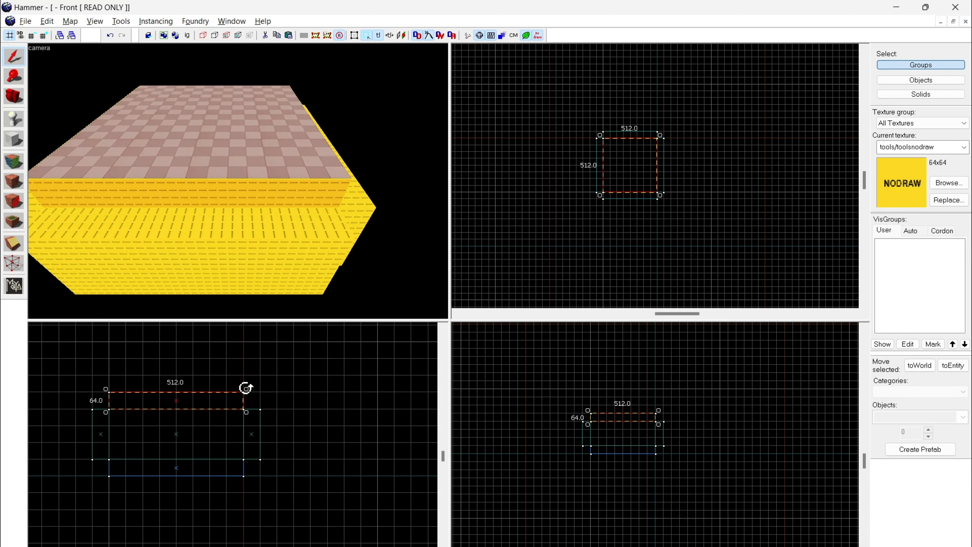
left_click_drag(245, 388, 265, 436)
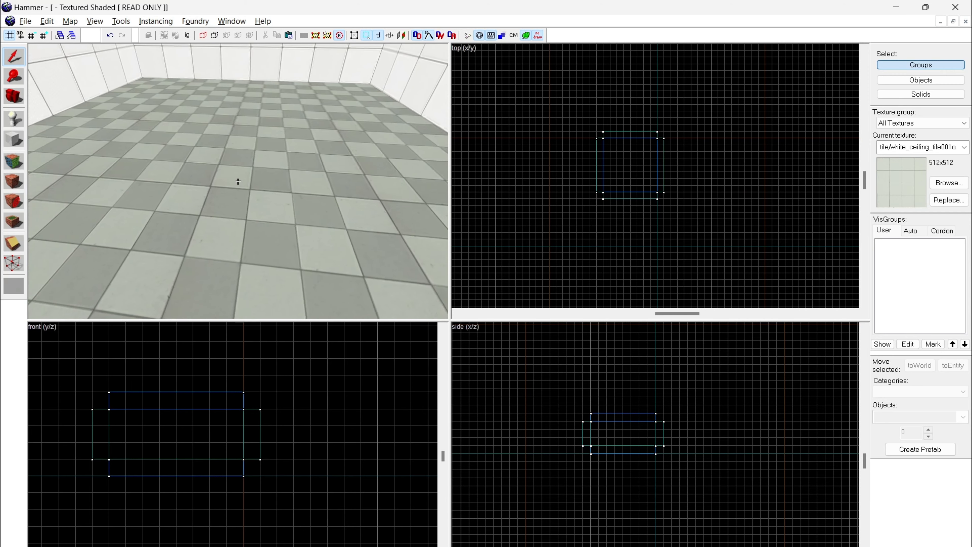
Step: Use the texture application tool to put tools/toolsnodraw on the exposed undersides of the walls, and return to the selection tool
key("z")
scroll(653, 175, "down", 3)
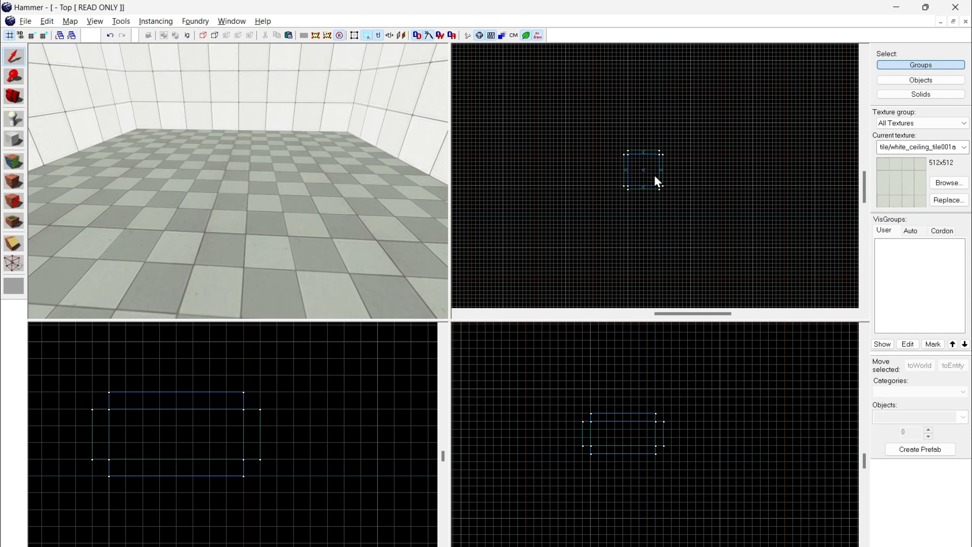
key("z")
key("s")
key("z")
key("z")
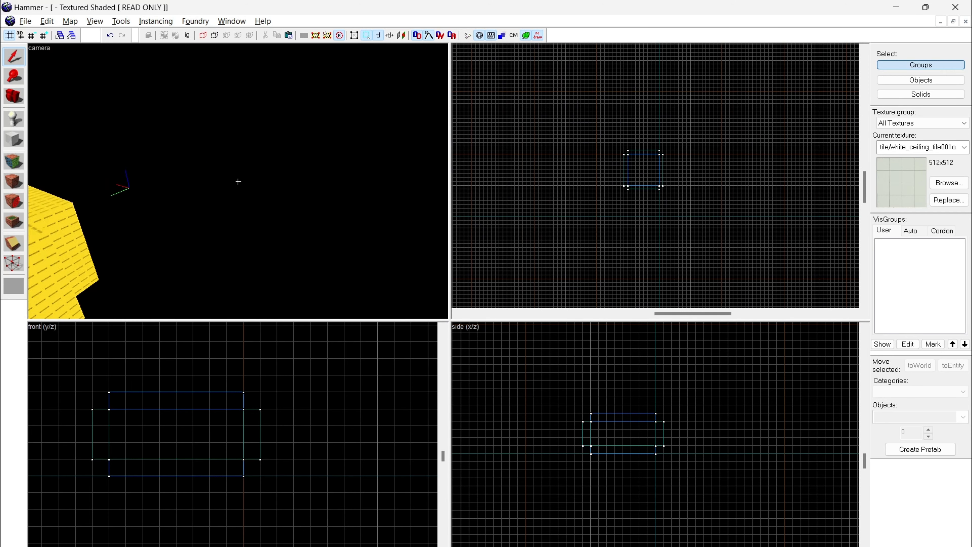
key("w")
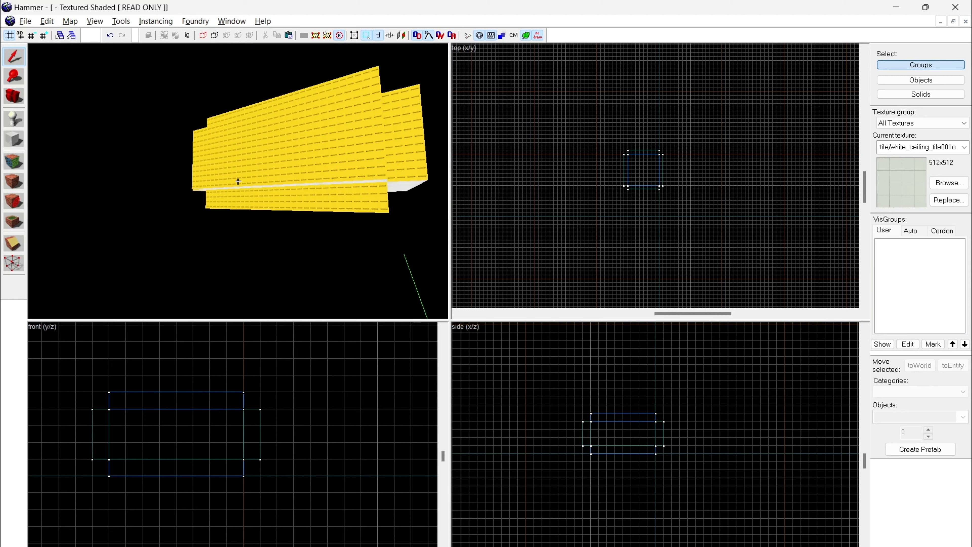
key("z")
left_click(21, 161)
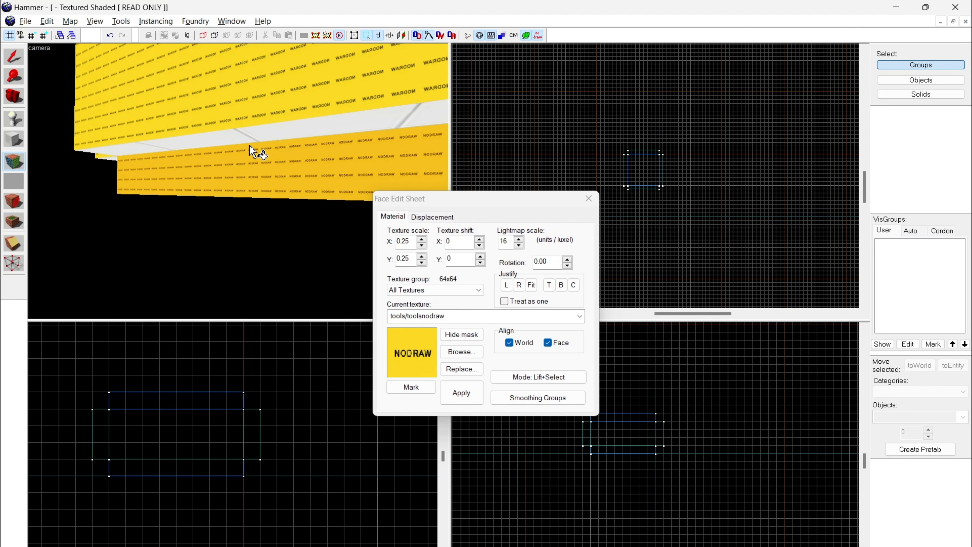
key("z")
key("w")
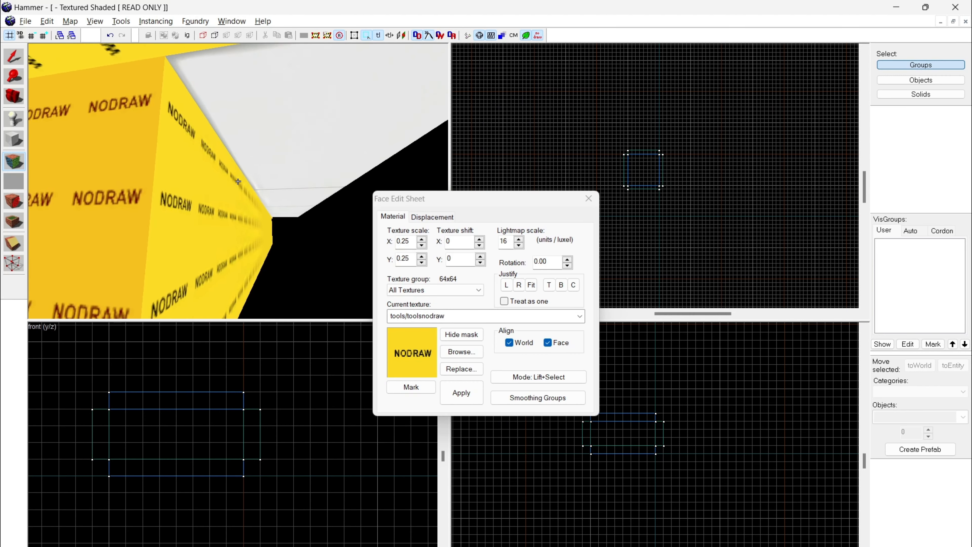
key("w")
key("z")
left_click(14, 57)
Step: Place an info_player_start entity on the floor inside the closed room with the Entity tool
key("z")
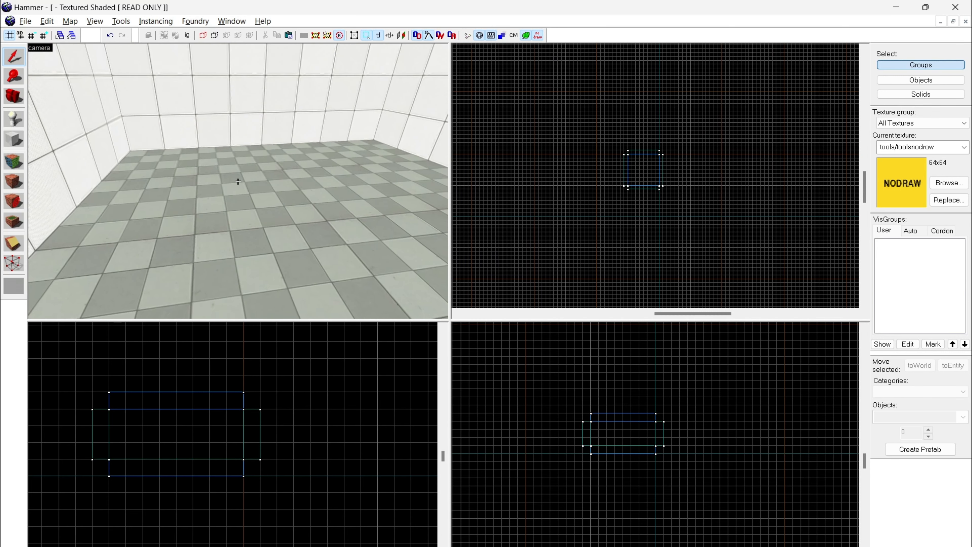
key("d")
key("z")
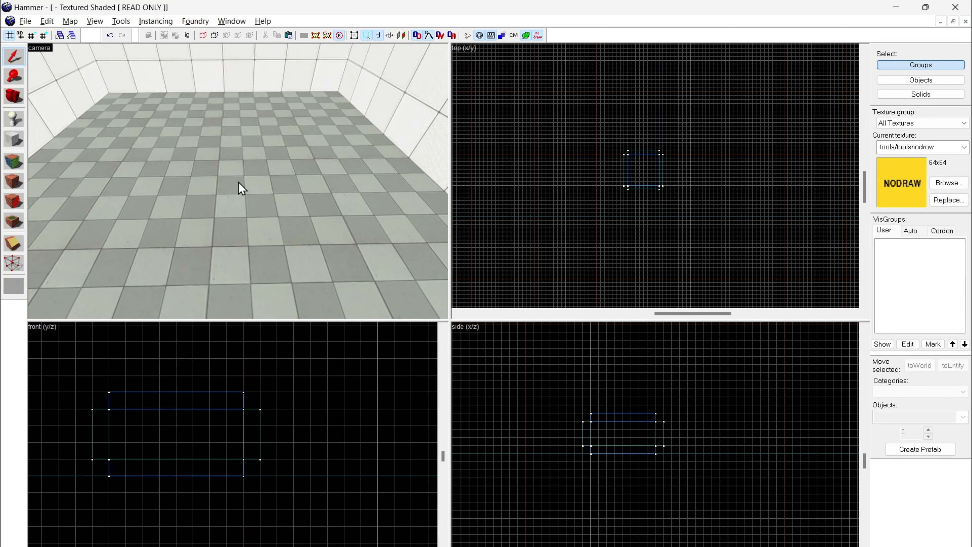
left_click(20, 121)
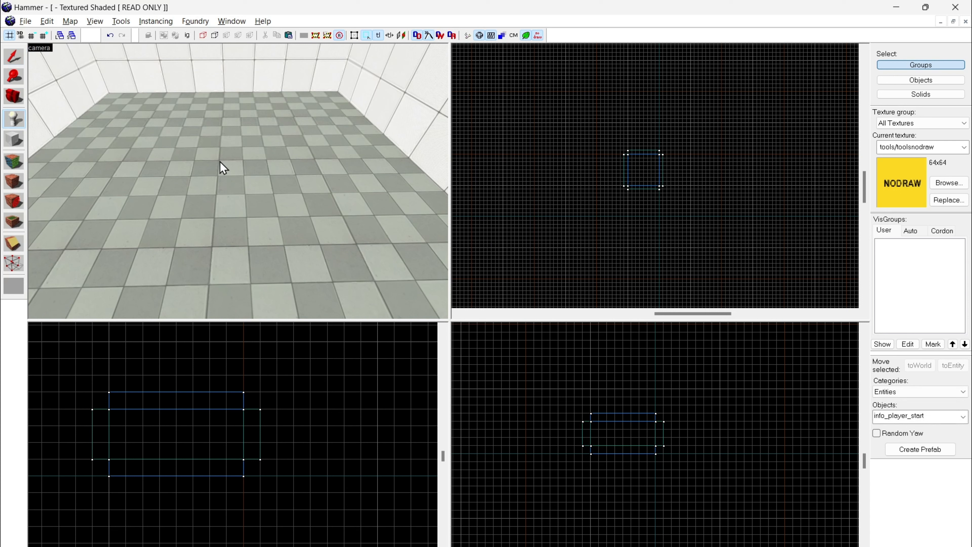
scroll(641, 169, "up", 3)
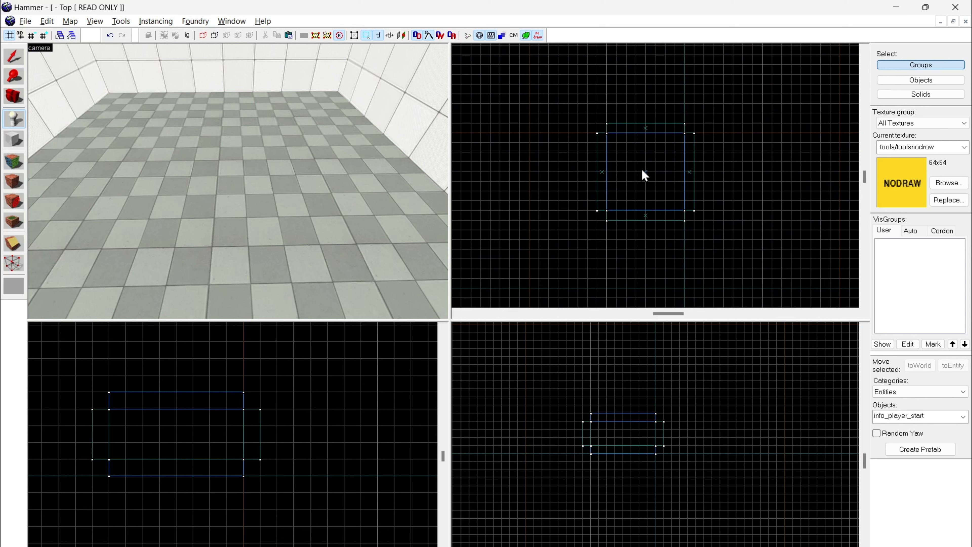
left_click(626, 152)
key("z")
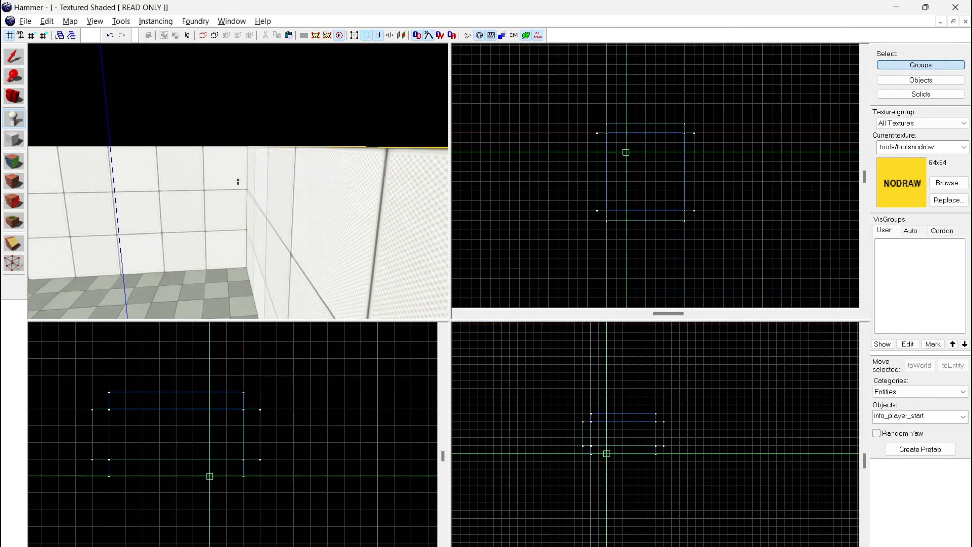
key("z")
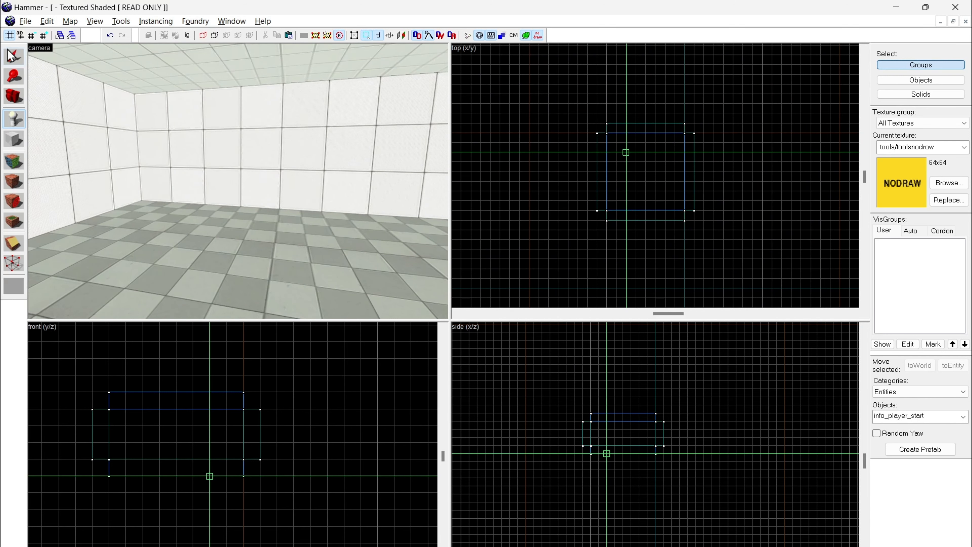
left_click(228, 281)
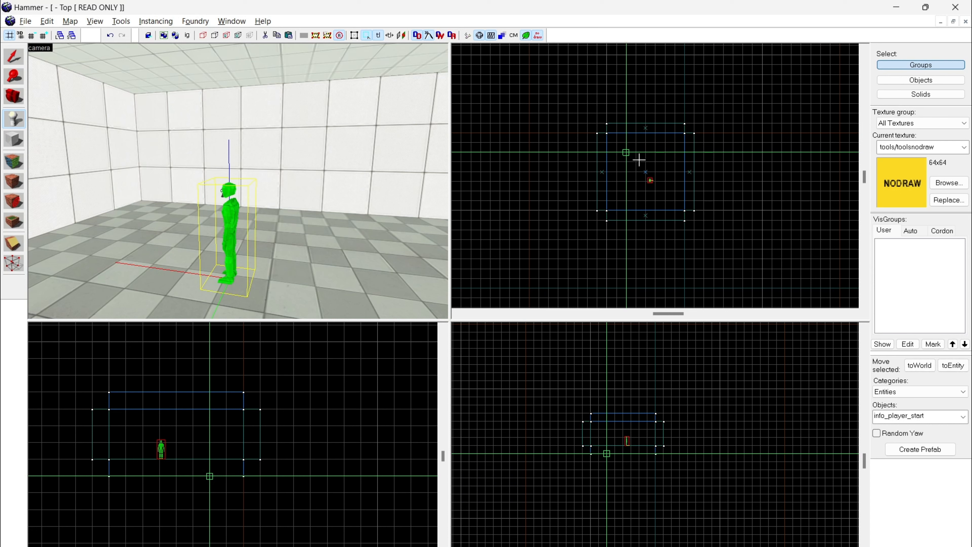
Step: Examine the player start figure from the side and up close from the front inside the room
scroll(632, 160, "up", 3)
left_click_drag(621, 148, 666, 201)
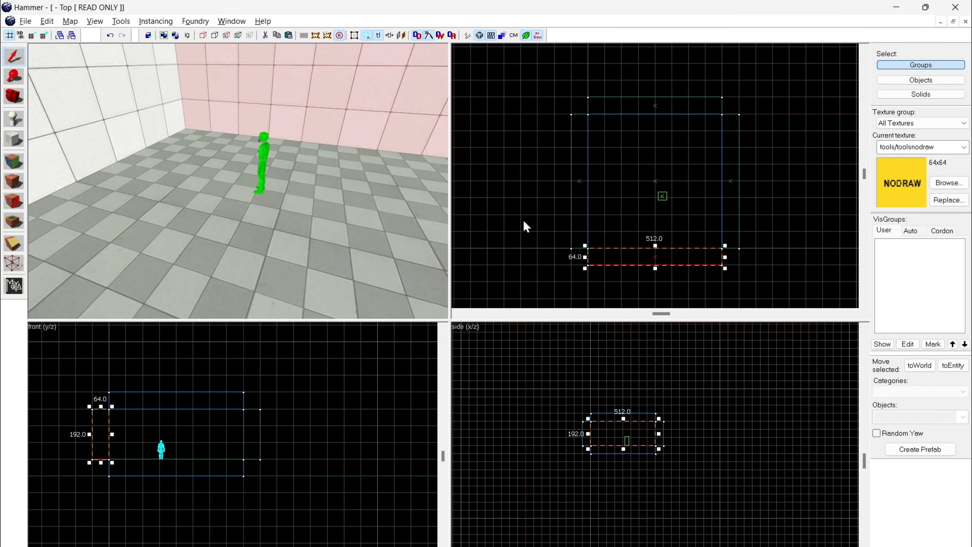
key("a")
key("w")
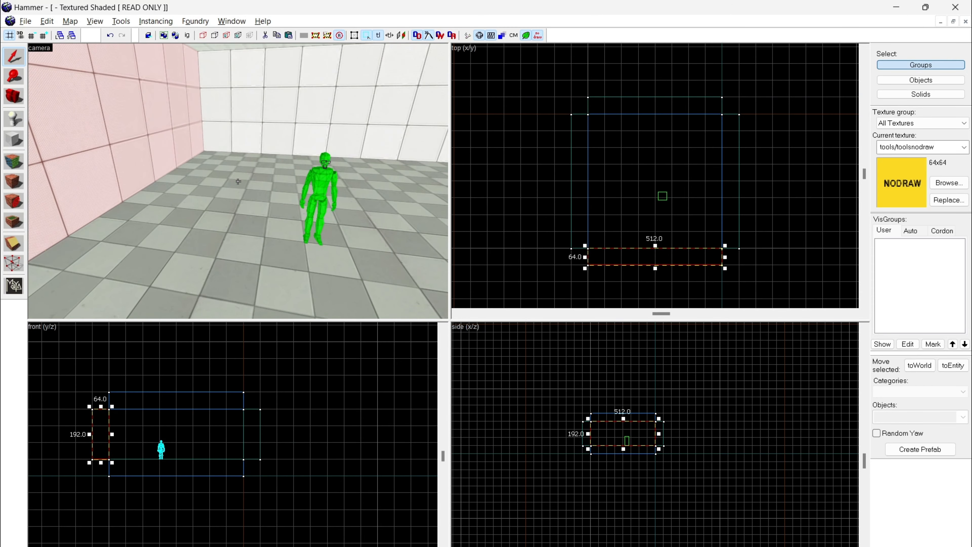
key("d")
key("a")
key("w")
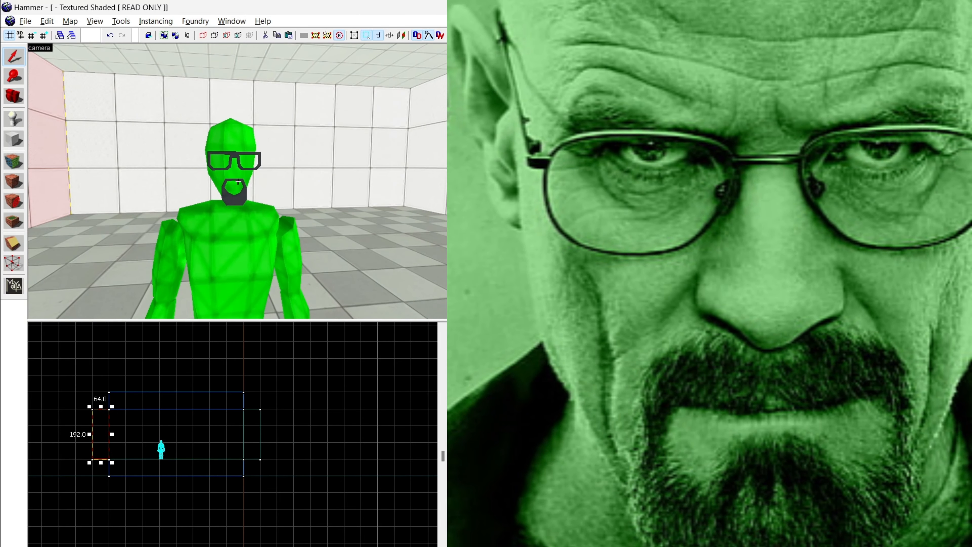
key("d")
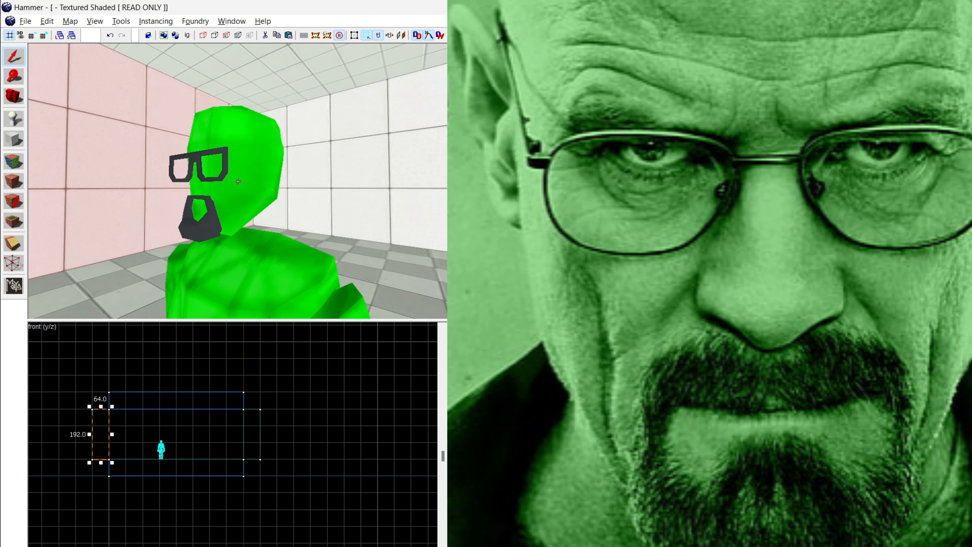
key("a")
key("s")
Step: Select the player start and view its object properties without changing them
left_click(238, 181)
key("z")
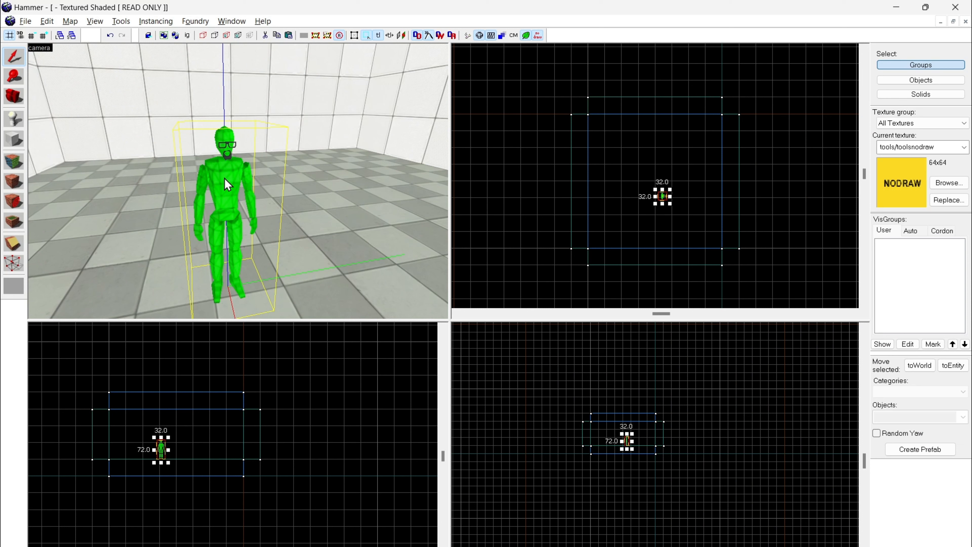
double_click(224, 178)
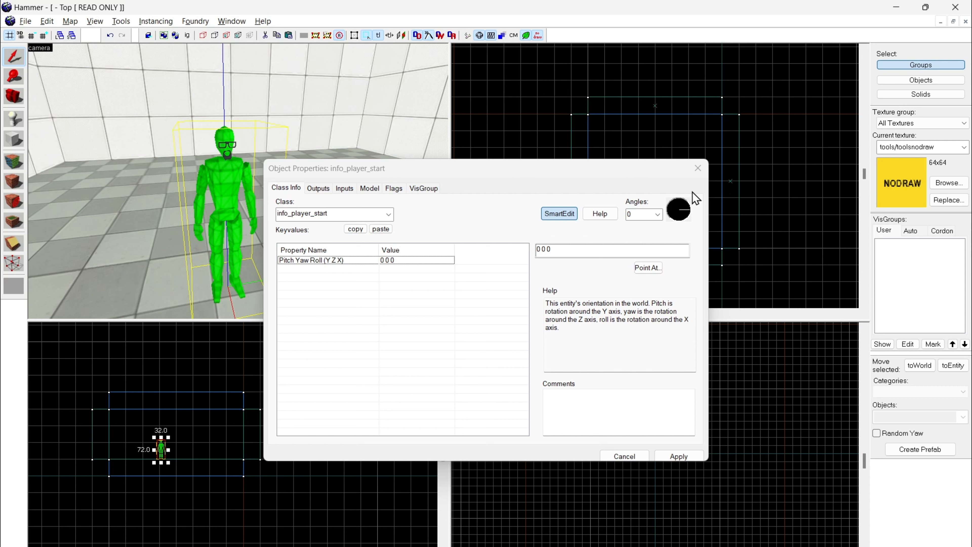
left_click(697, 168)
Step: Check the default point entity class in the Portal 2 game configuration options
left_click(47, 22)
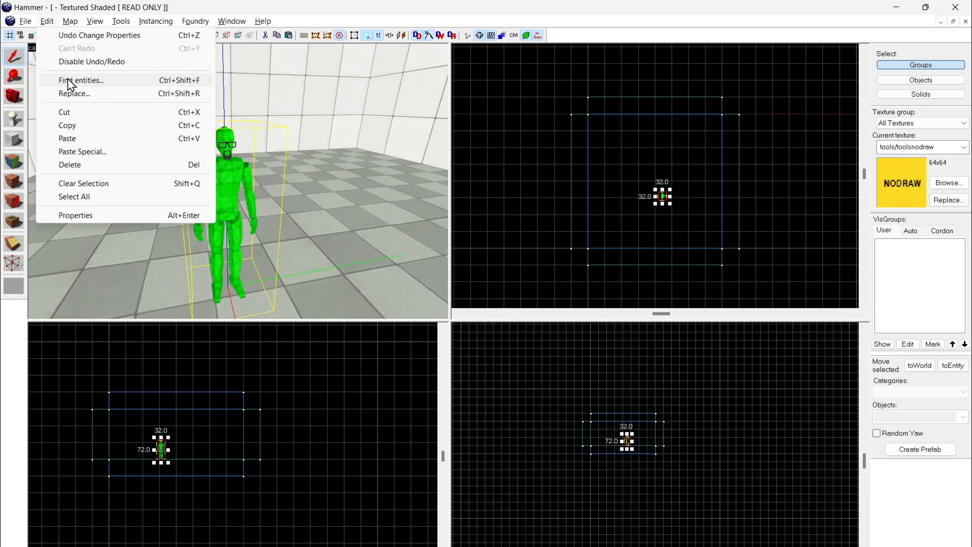
key("Escape")
left_click(121, 21)
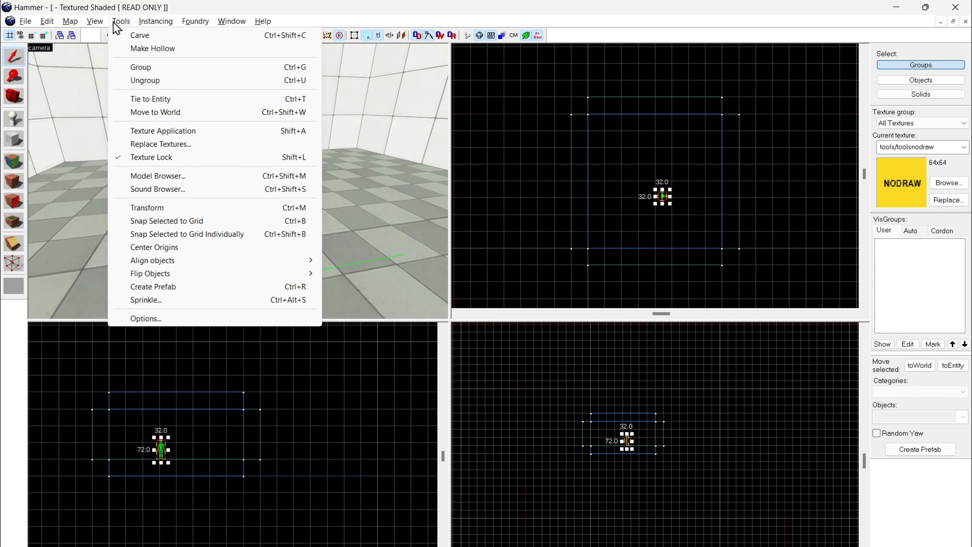
left_click(143, 316)
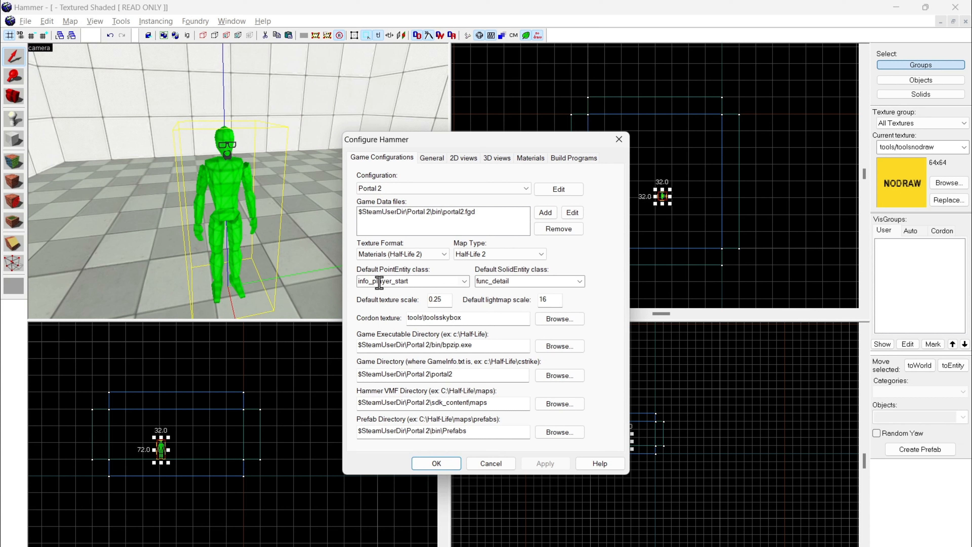
left_click(619, 139)
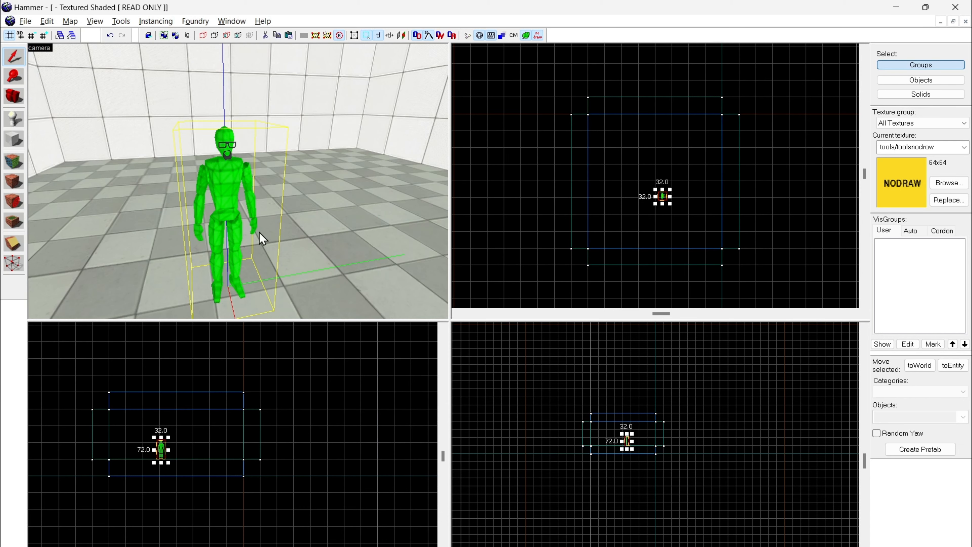
Step: Examine the player start from its sides and front, and review its class and orientation in its properties
left_click(289, 224)
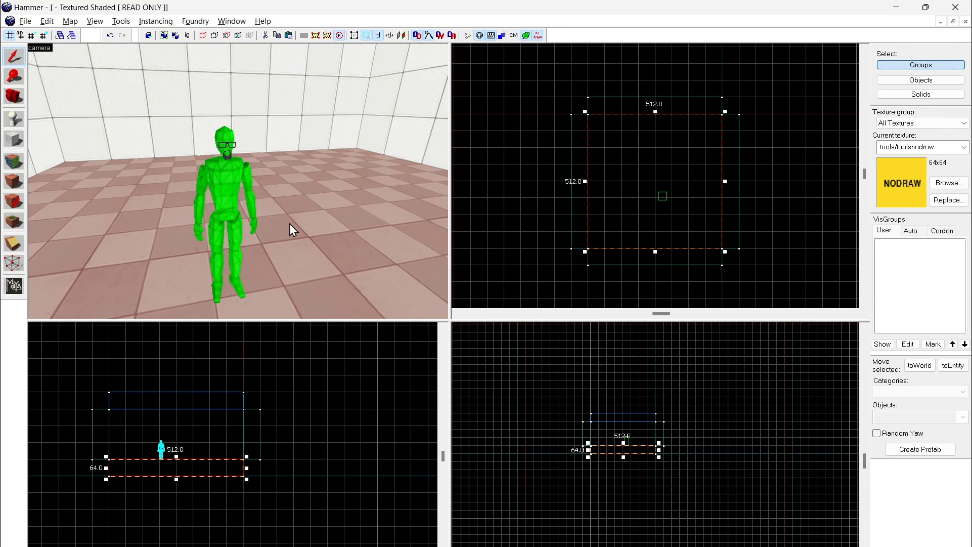
key("z")
key("w")
key("d")
key("d")
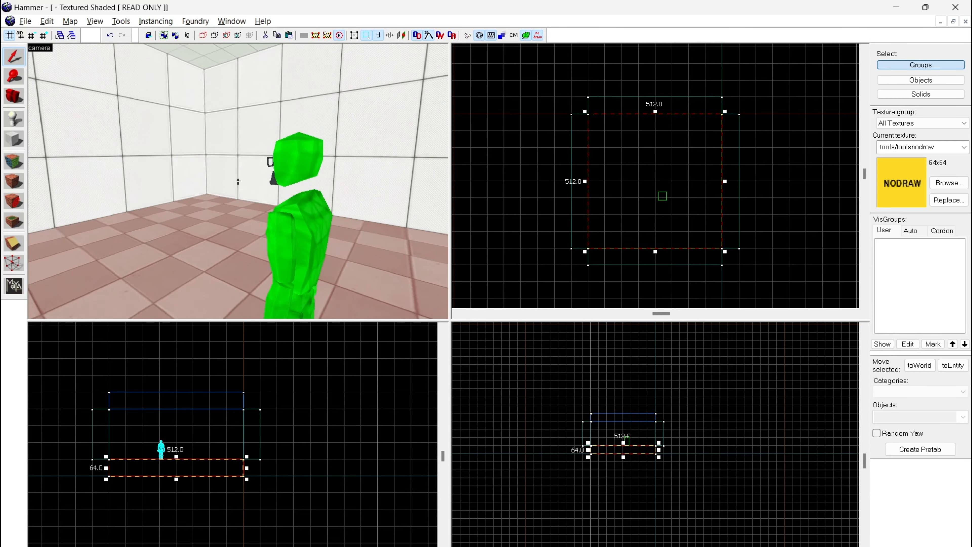
key("w")
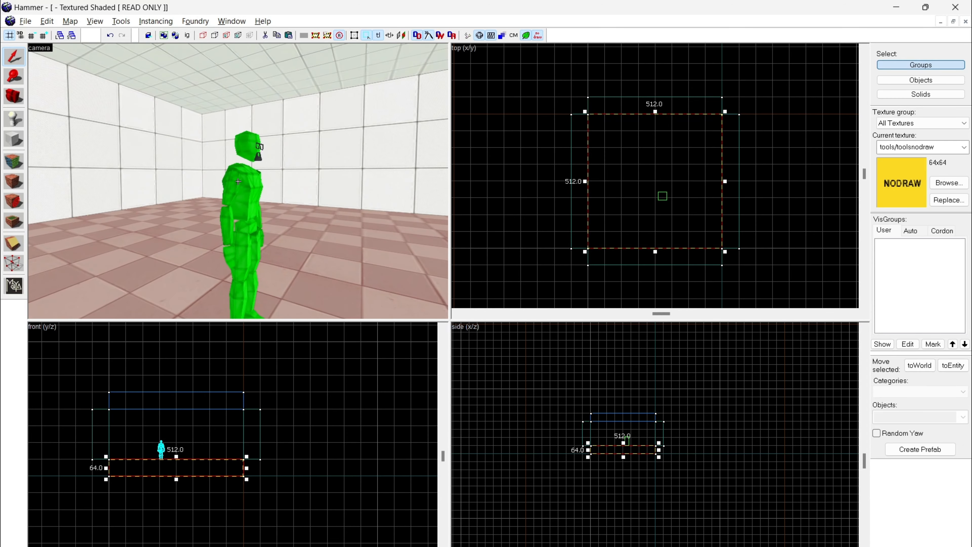
left_click(238, 181)
key("d")
key("z")
double_click(238, 181)
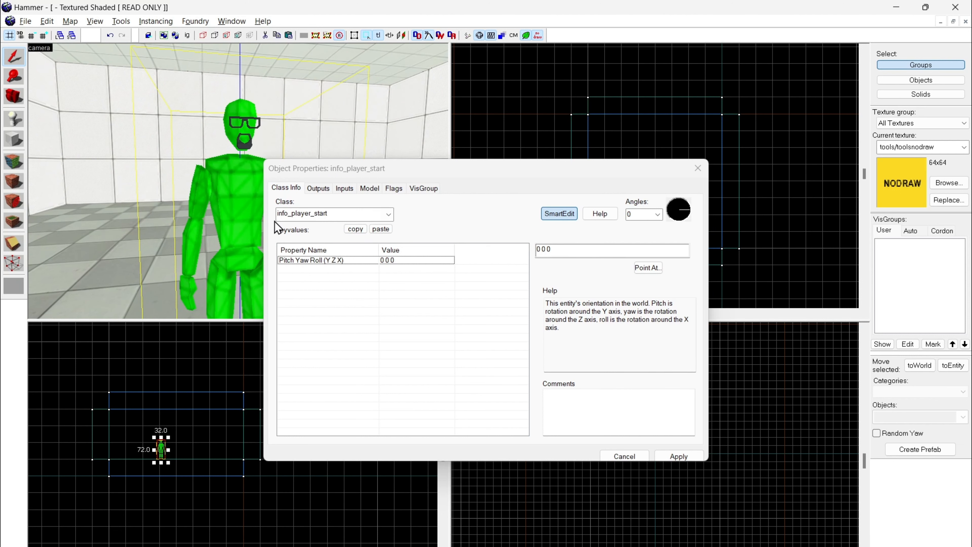
left_click(697, 168)
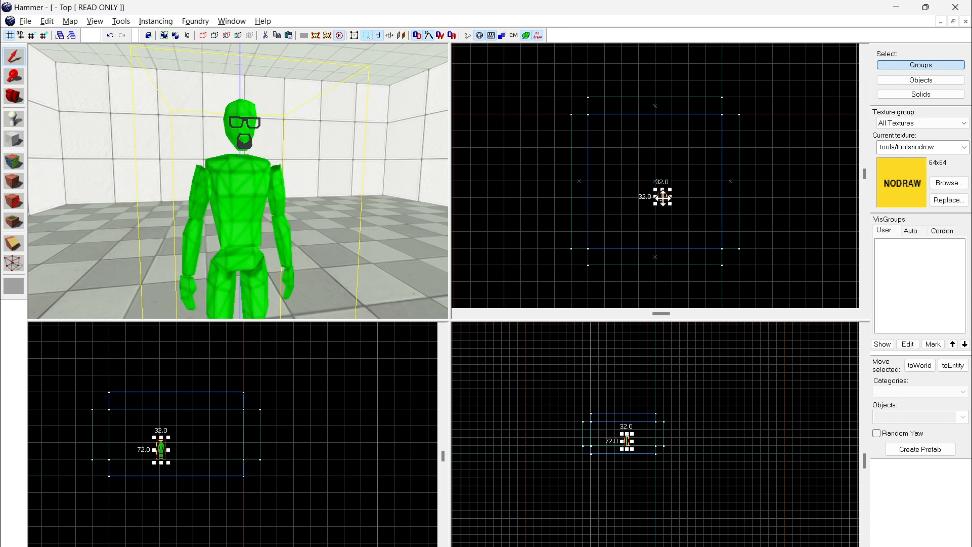
Step: Move the player start back near the midpoint of the wall behind it
left_click_drag(662, 197, 599, 183)
key("z")
key("w")
key("a")
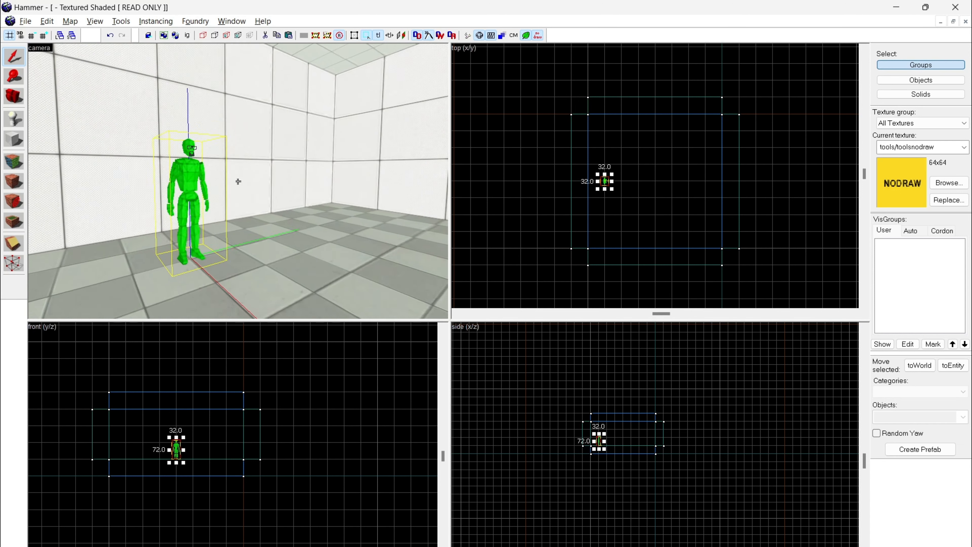
key("z")
scroll(588, 181, "up", 2)
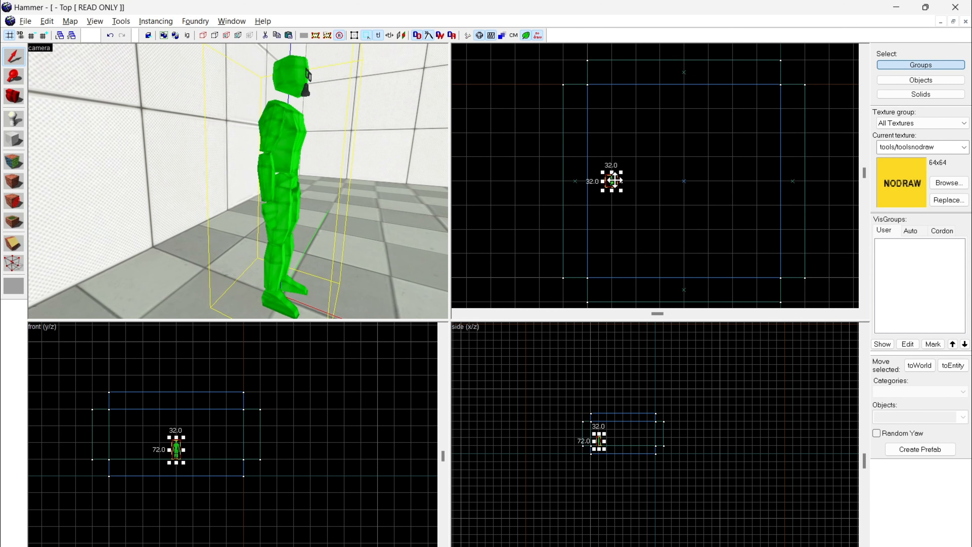
mouse_move(614, 180)
left_mouse_down()
mouse_move(695, 158)
mouse_move(660, 153)
mouse_move(613, 181)
left_mouse_up()
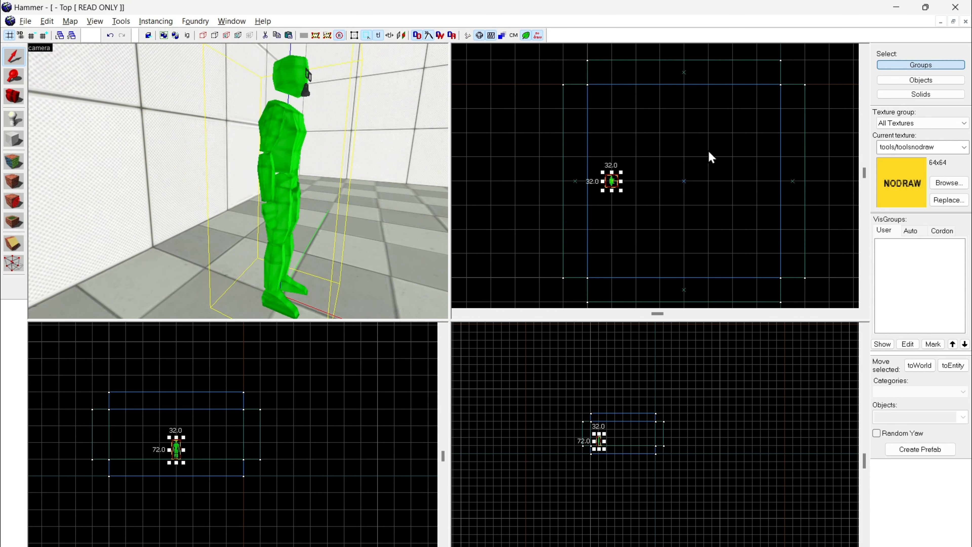
Step: Examine the player start's new place by the wall and the direction it faces
key("z")
key("d")
key("z")
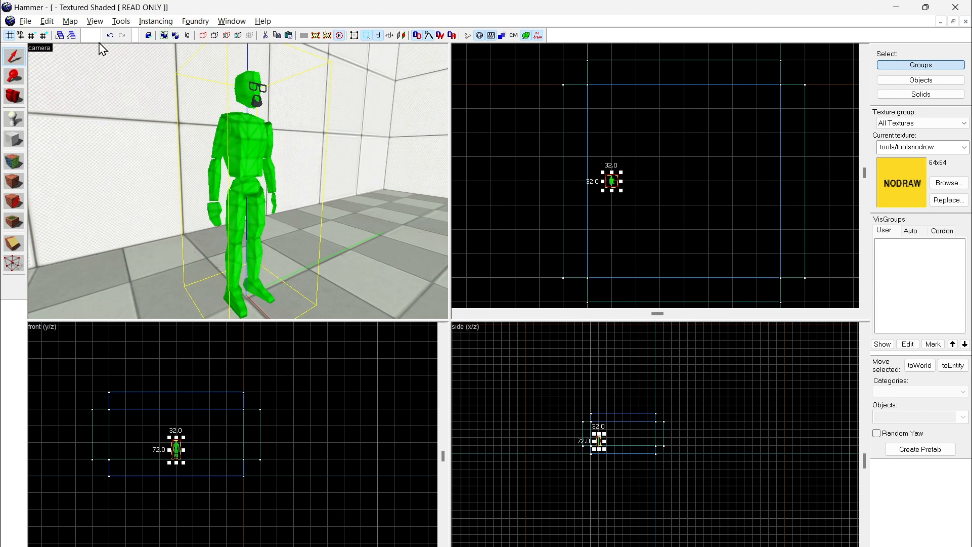
scroll(643, 199, "up", 1)
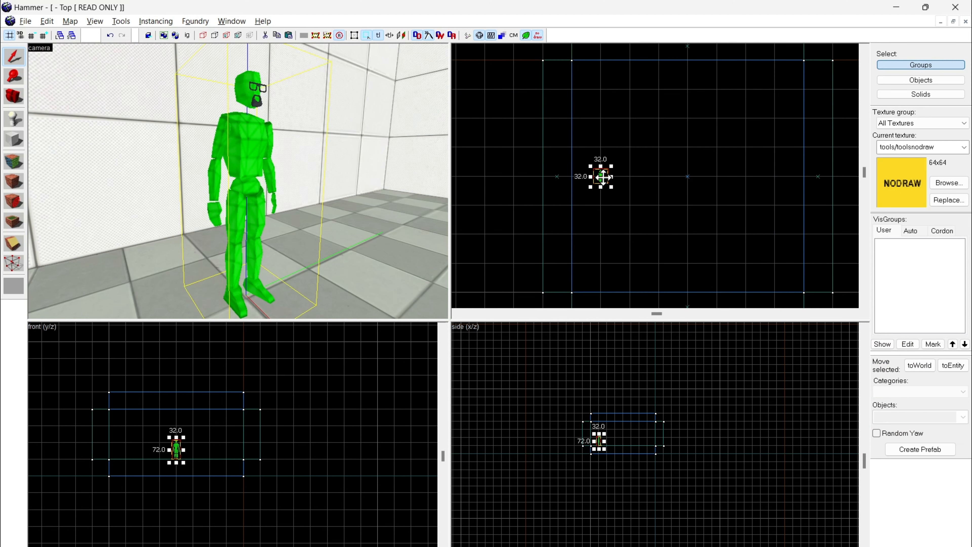
mouse_move(600, 177)
left_mouse_down()
mouse_move(686, 157)
mouse_move(648, 130)
mouse_move(601, 177)
left_mouse_up()
key("z")
key("s")
key("z")
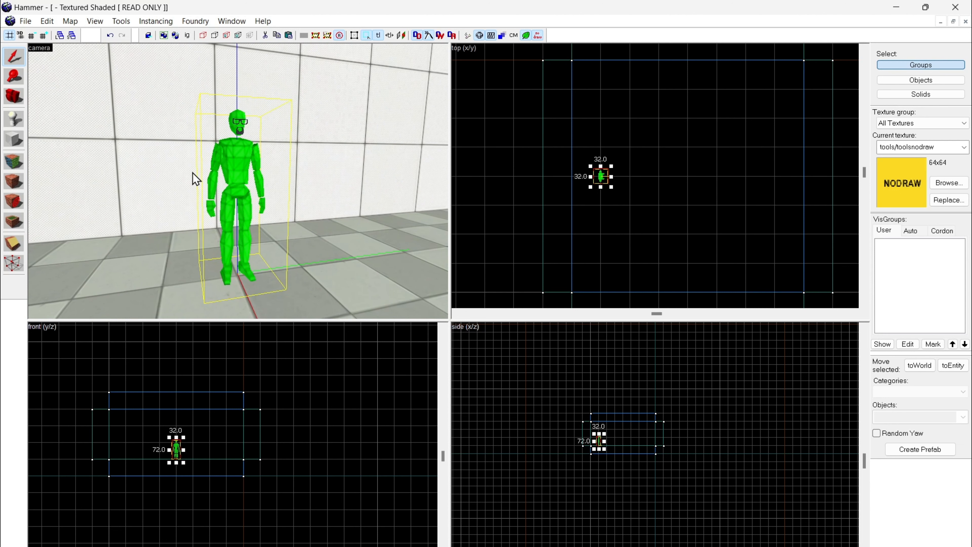
key("z")
key("w")
key("s")
key("z")
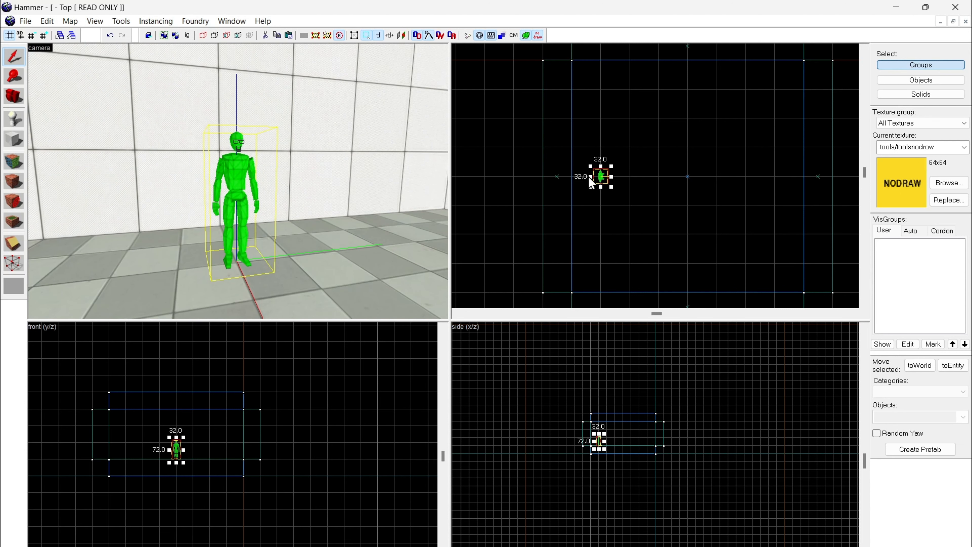
Step: Duplicate the player start in place and look over the copy's object properties
scroll(589, 176, "up", 2)
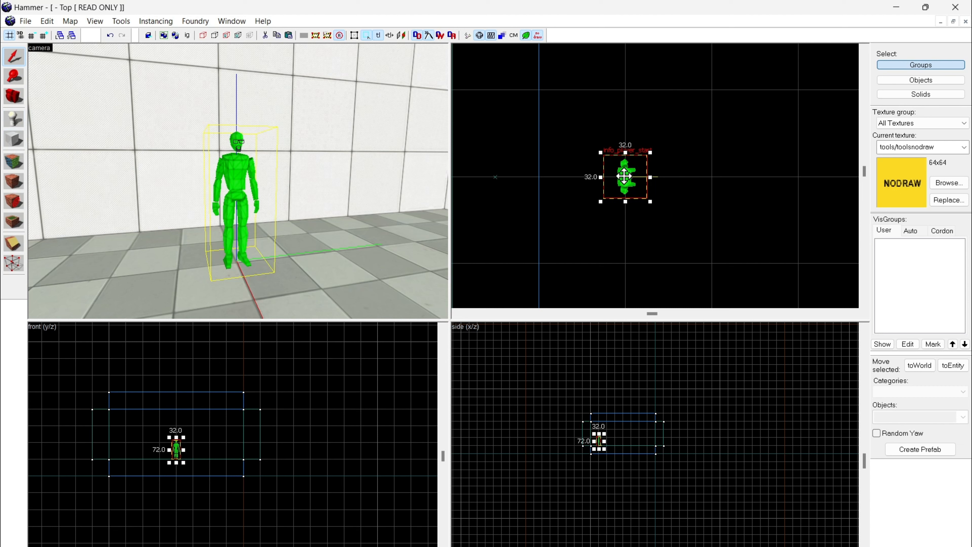
left_click_drag(623, 177, 636, 195)
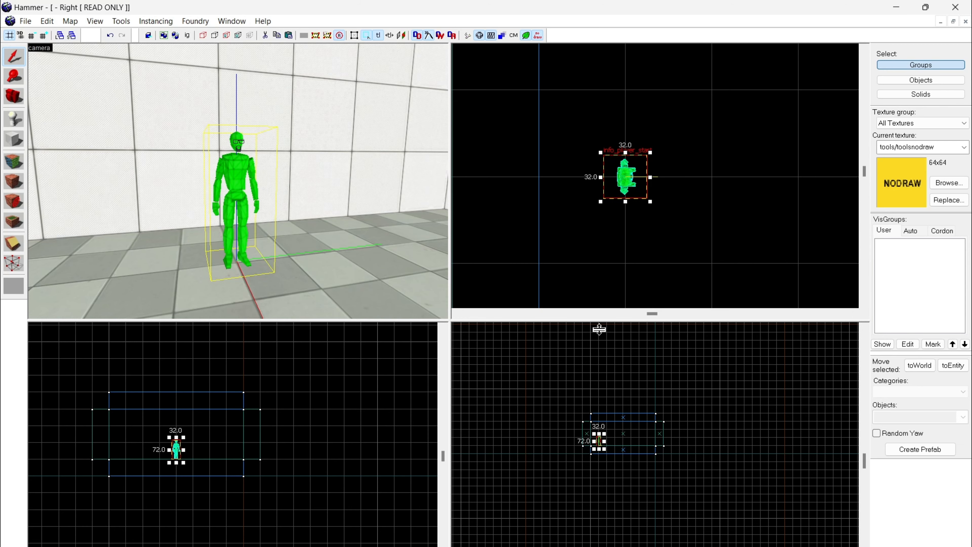
key("alt+Return")
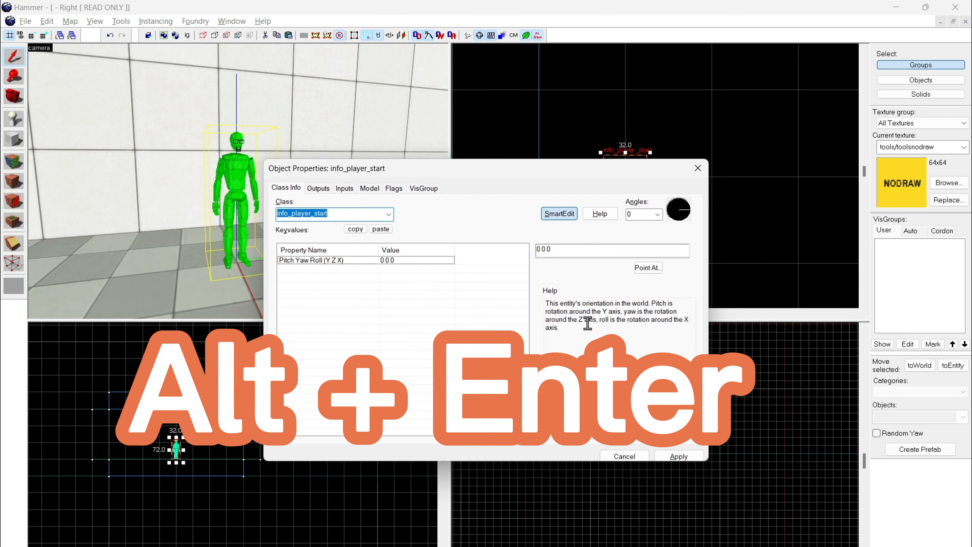
left_click(693, 173)
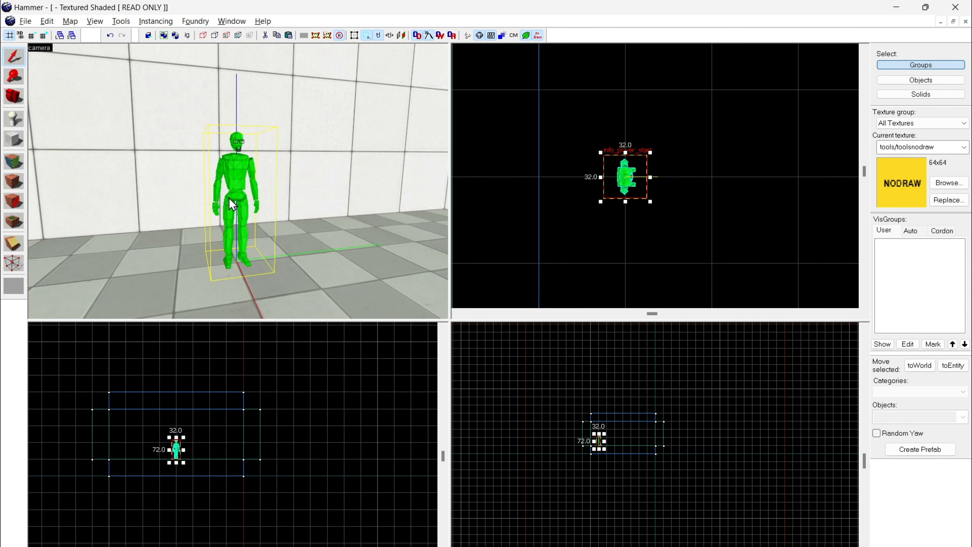
Step: Change the class of the duplicated player start to weapon_portalgun and apply it
double_click(243, 178)
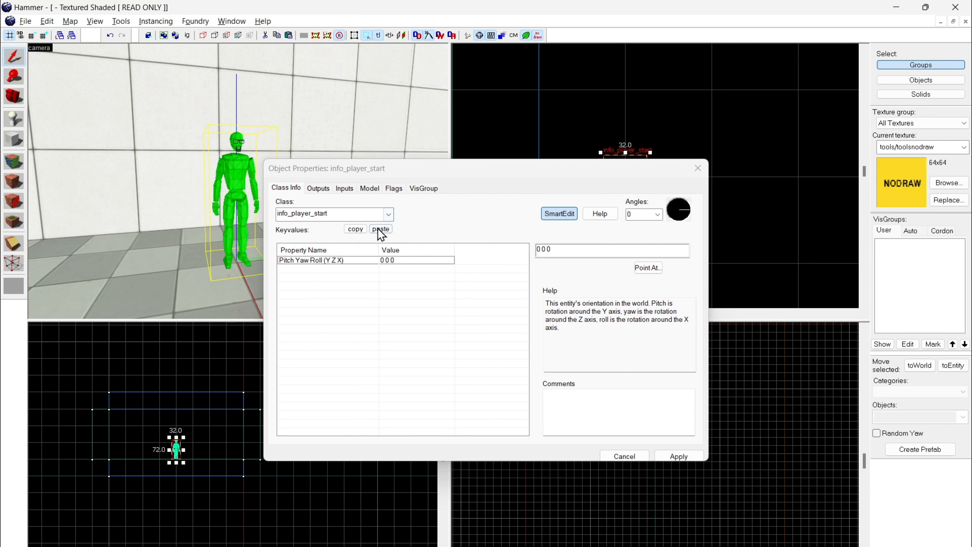
left_click(388, 214)
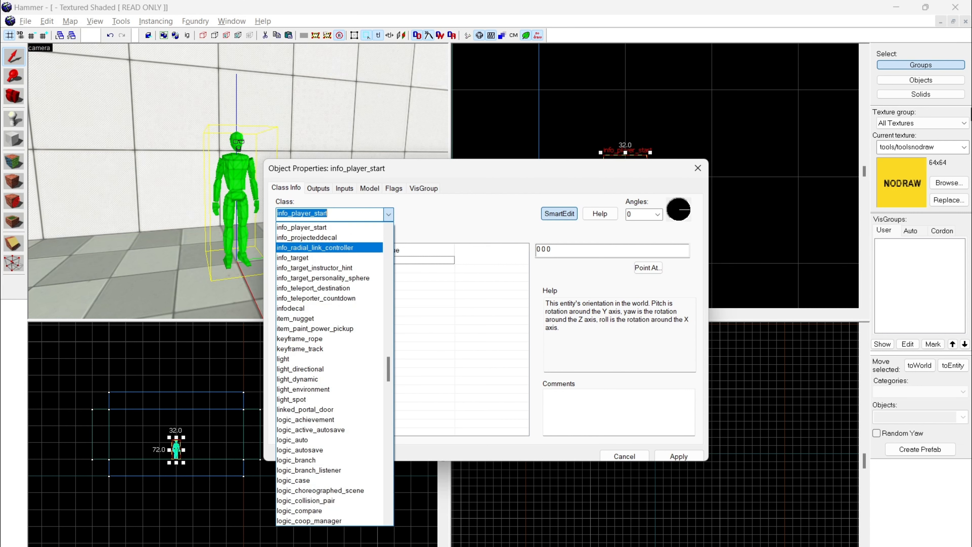
type("weapon_port")
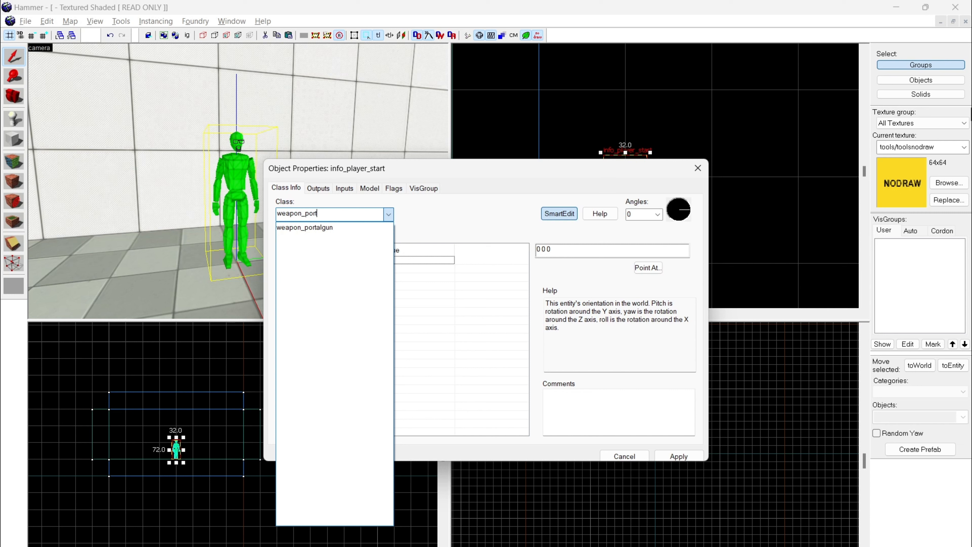
key("BackSpace")
key("BackSpace")
key("BackSpace")
key("BackSpace")
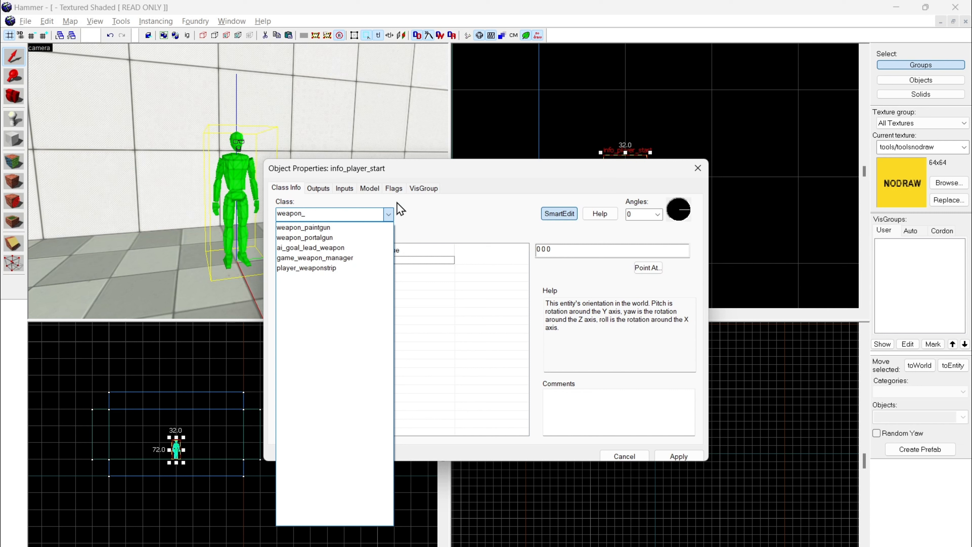
left_click(351, 239)
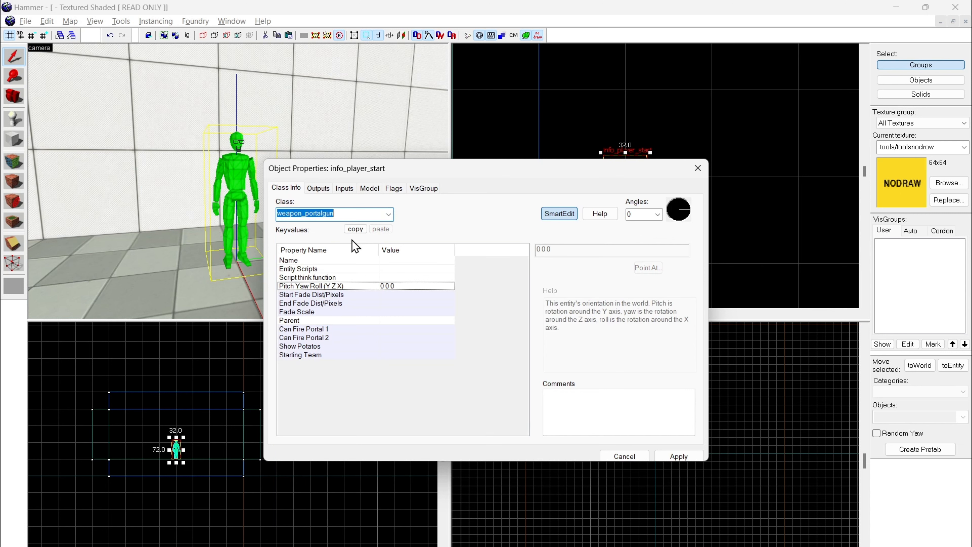
left_click(690, 456)
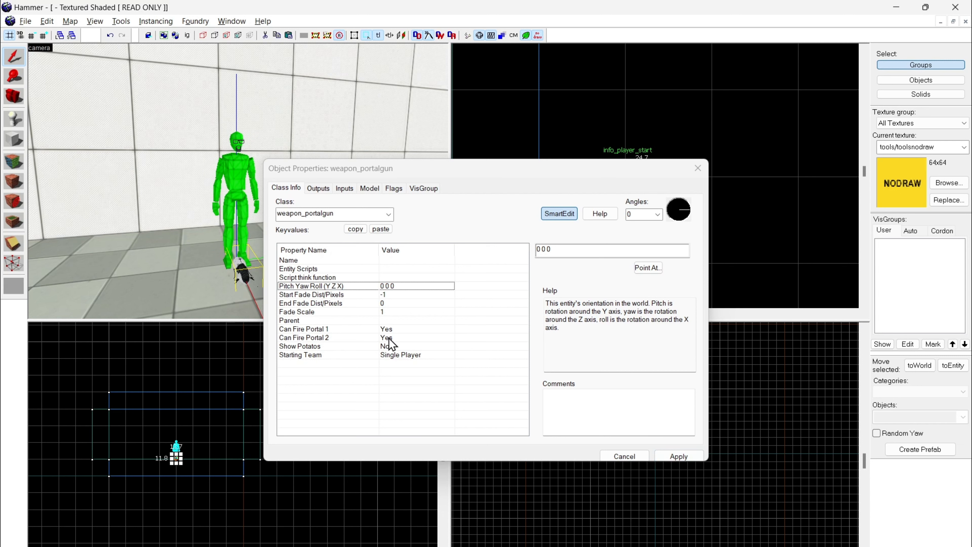
Step: Review the team choices offered for the portal gun's Starting Team property, keeping Single Player
left_click(422, 355)
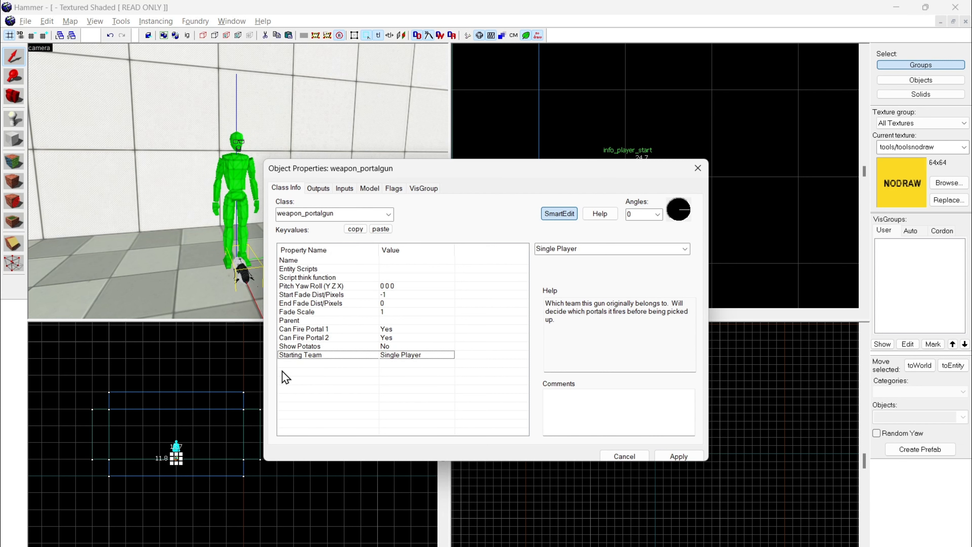
left_click(685, 249)
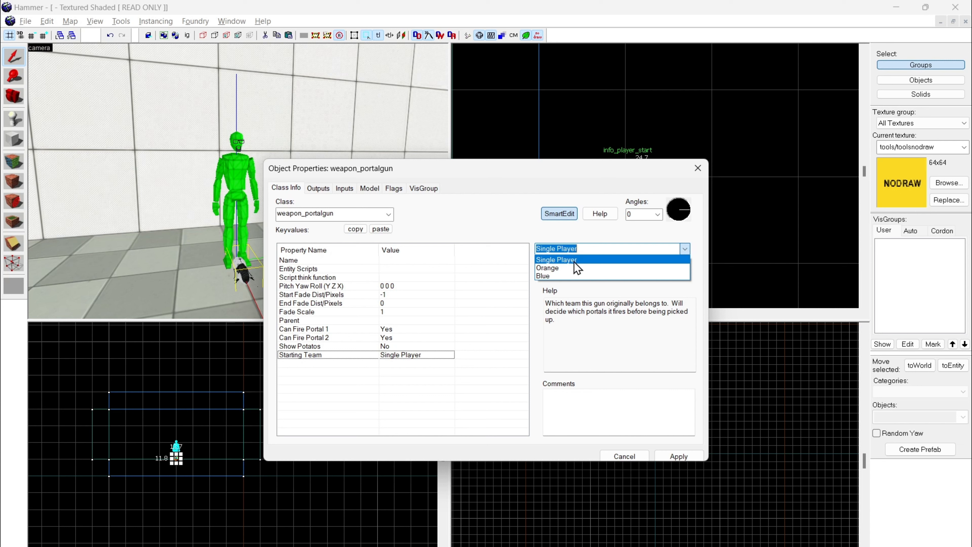
left_click(536, 297)
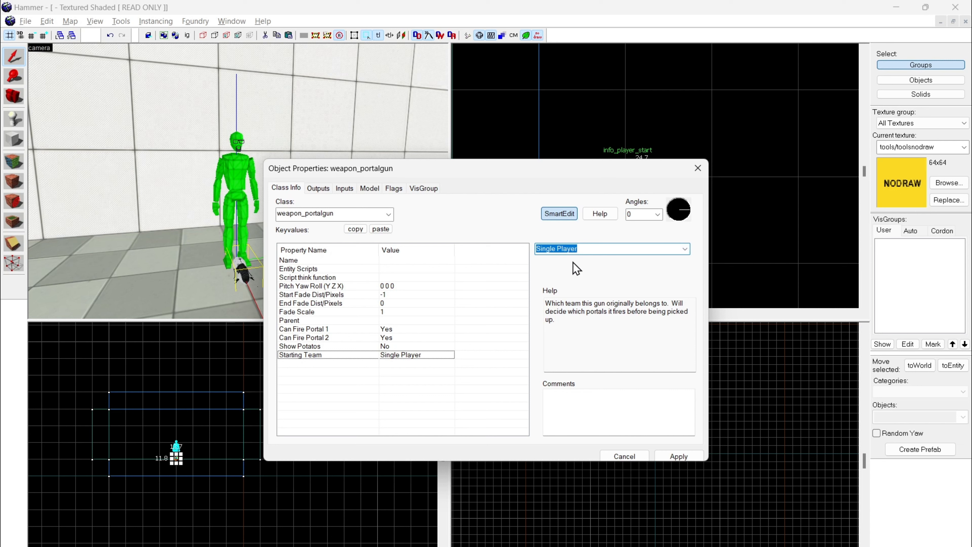
Step: Read the descriptions of the portal gun's Show Potatos, Can Fire Portal 1 and Can Fire Portal 2 properties, and close its properties
left_click(412, 347)
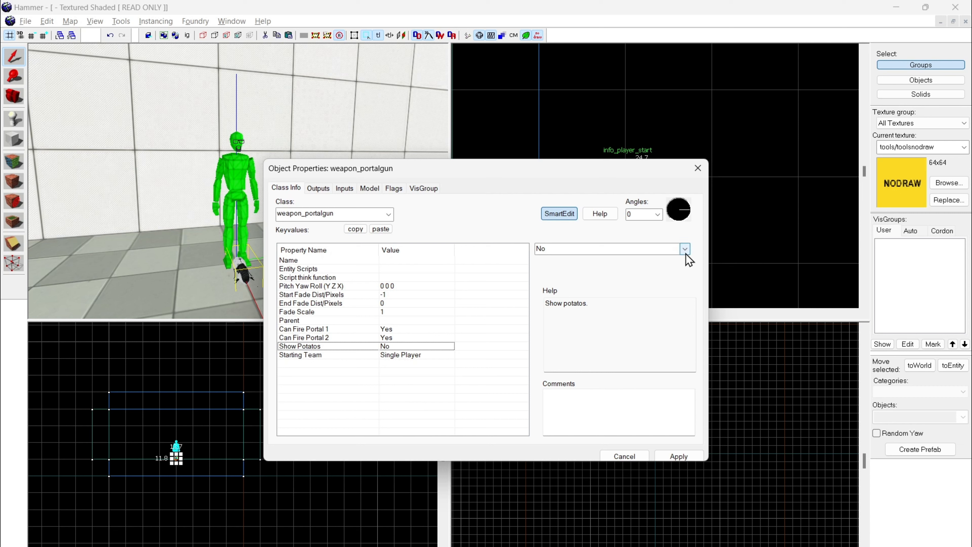
left_click(409, 340)
left_click(391, 348)
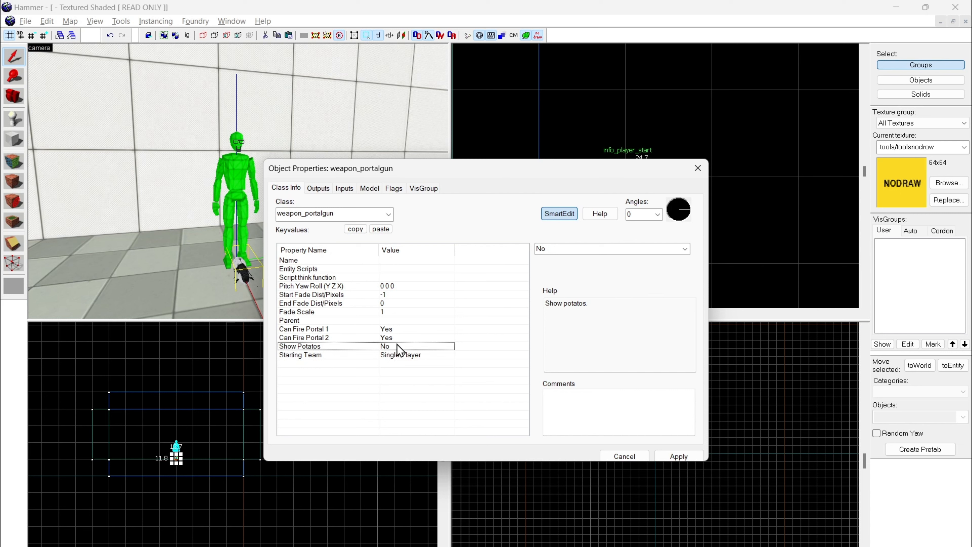
left_click(401, 338)
left_click(409, 330)
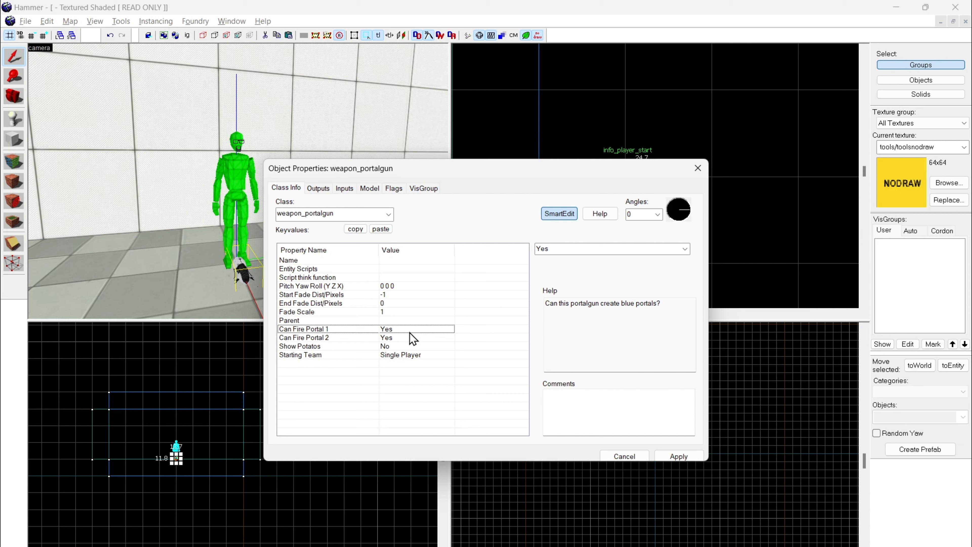
left_click(399, 340)
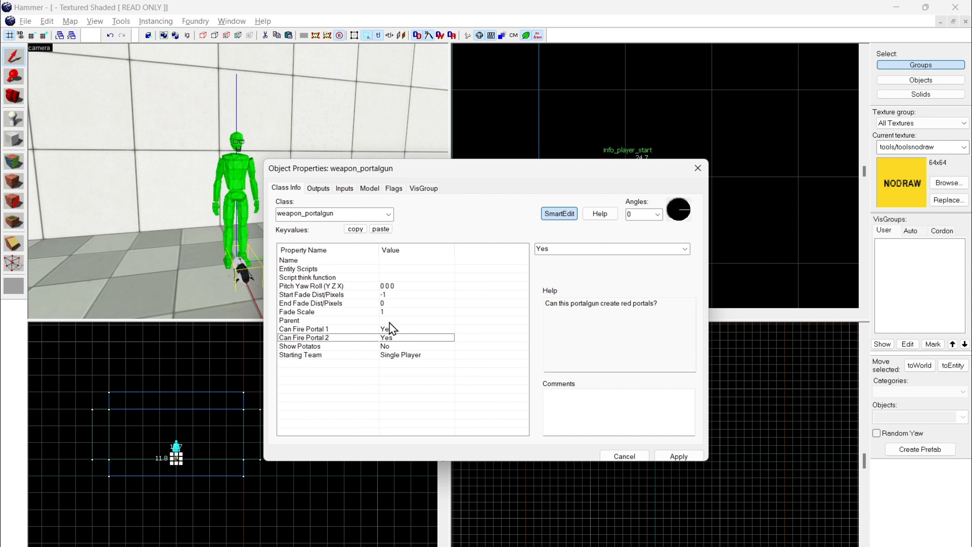
left_click(181, 329)
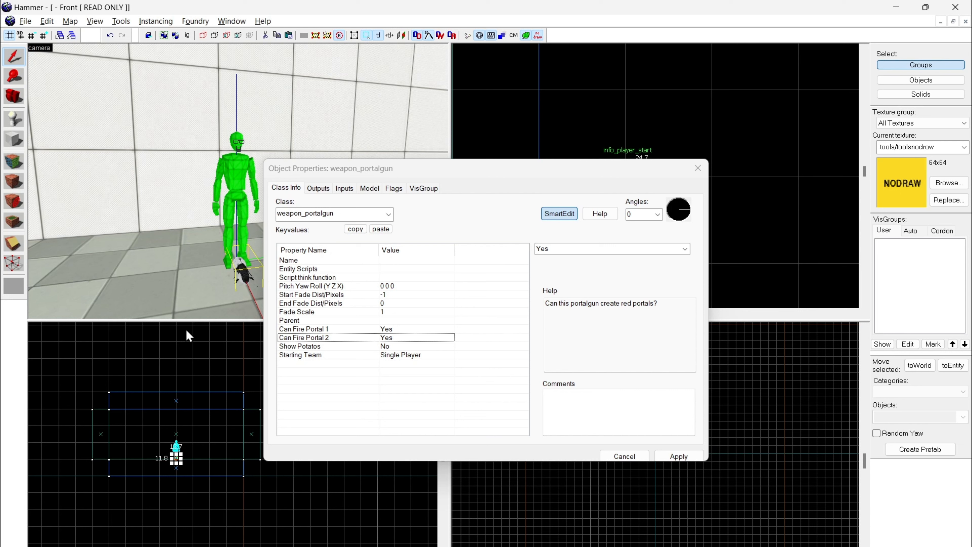
left_click(328, 330)
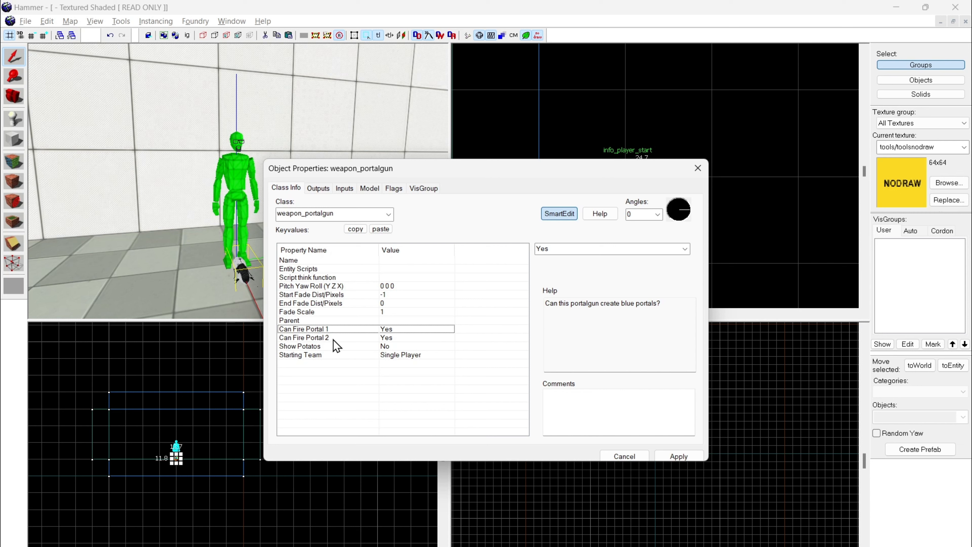
left_click(333, 339)
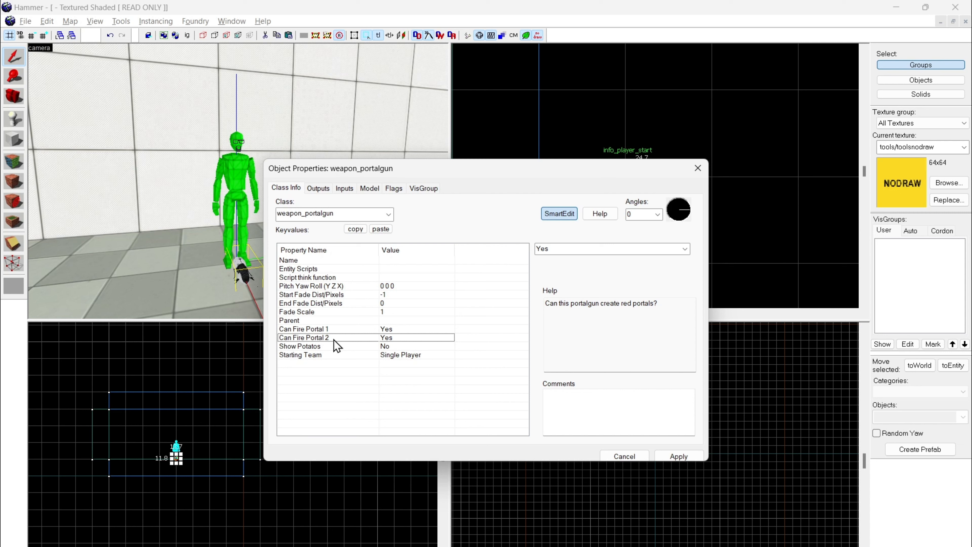
left_click(22, 2)
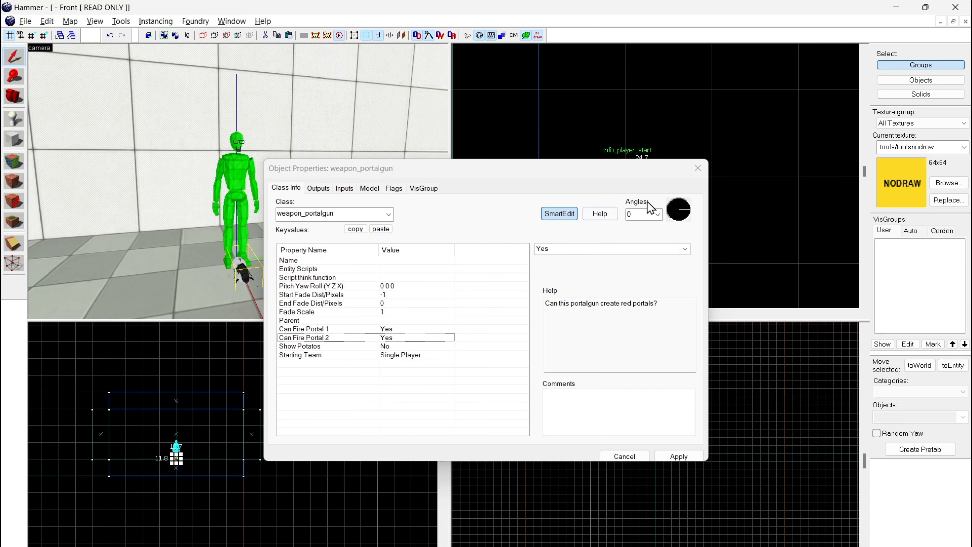
left_click(697, 168)
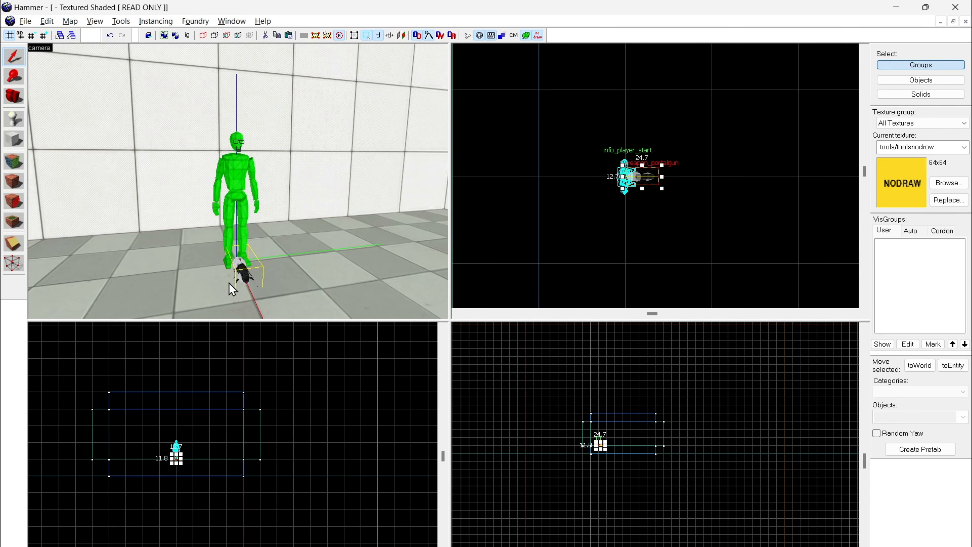
Step: Examine the portal gun model at the player start's feet up close from the side
key("z")
key("a")
key("w")
key("s")
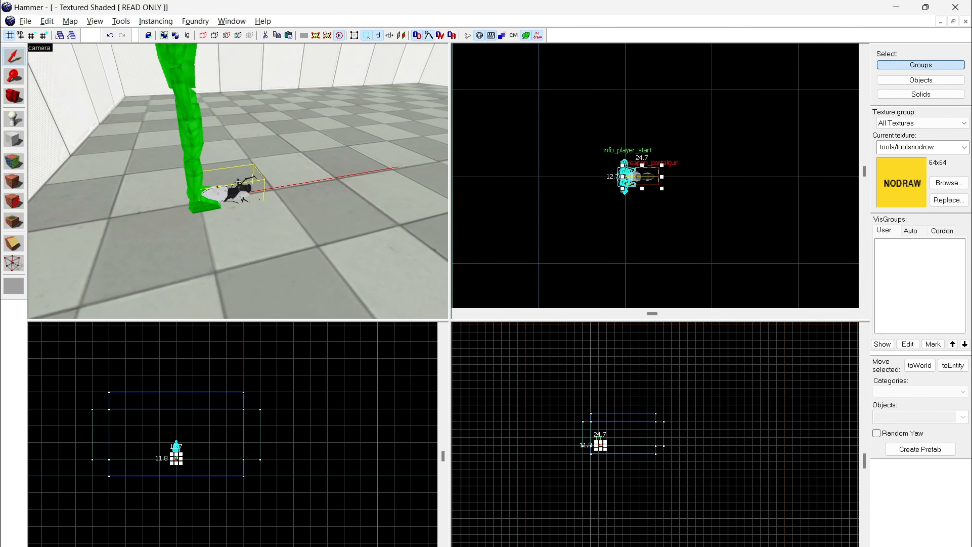
key("w")
key("s")
key("w")
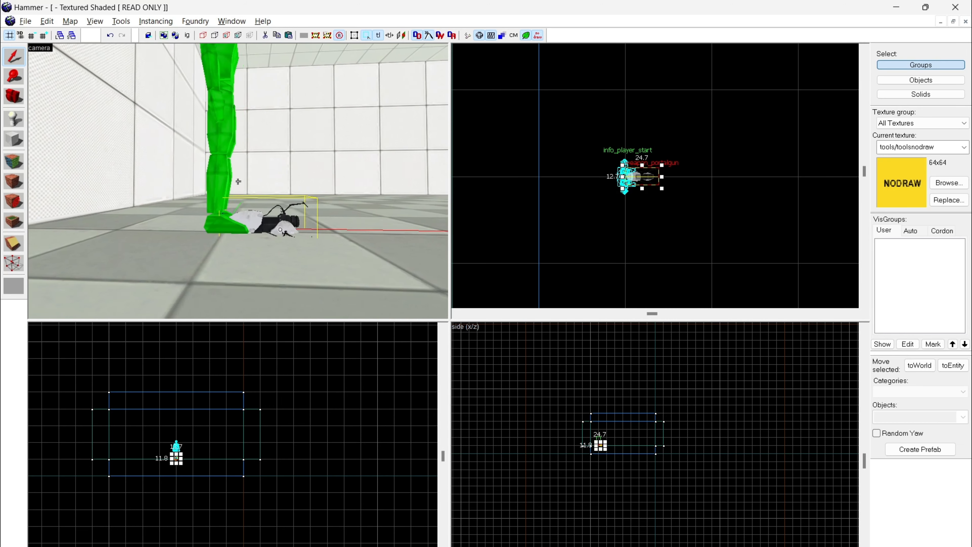
key("s")
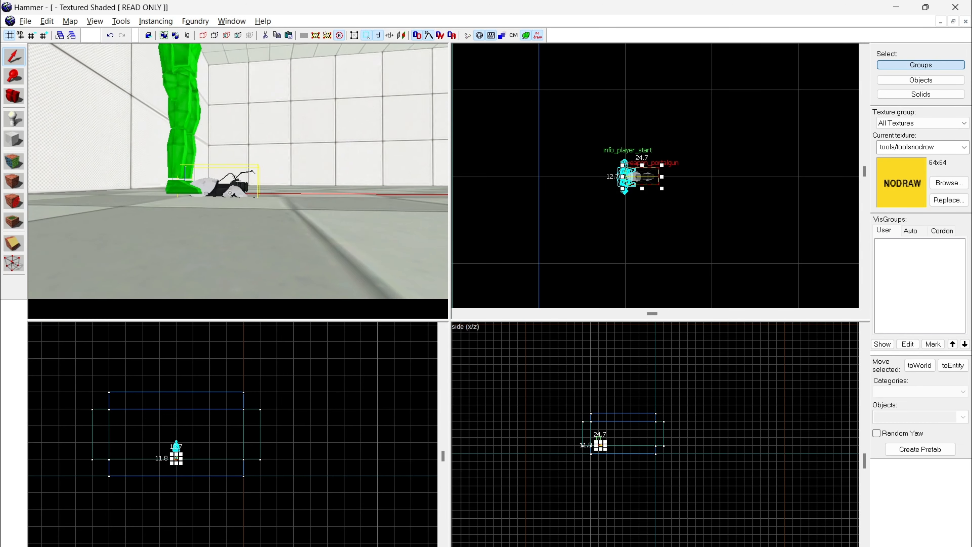
Step: Deselect the portal gun and examine the nodraw-covered outside of the room from several angles
key("s")
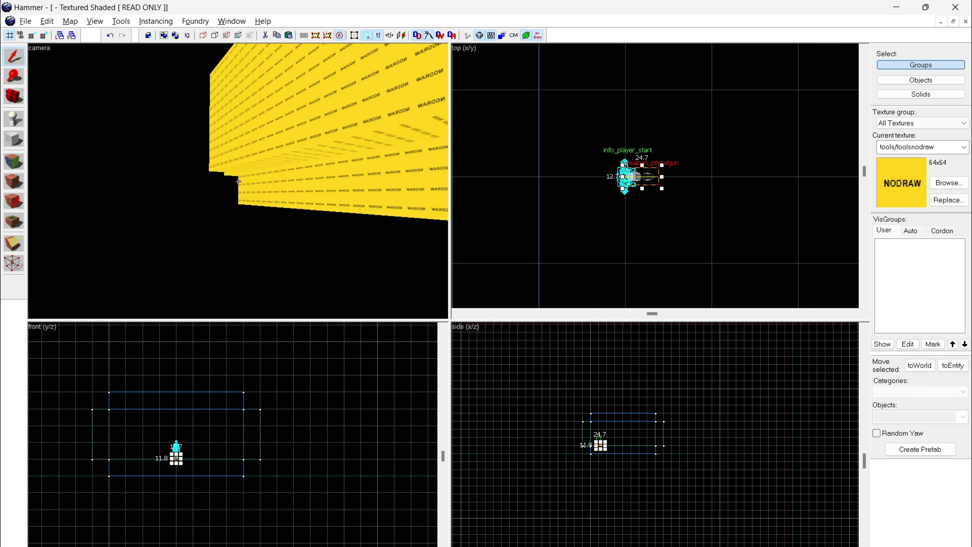
left_click(238, 182)
key("s")
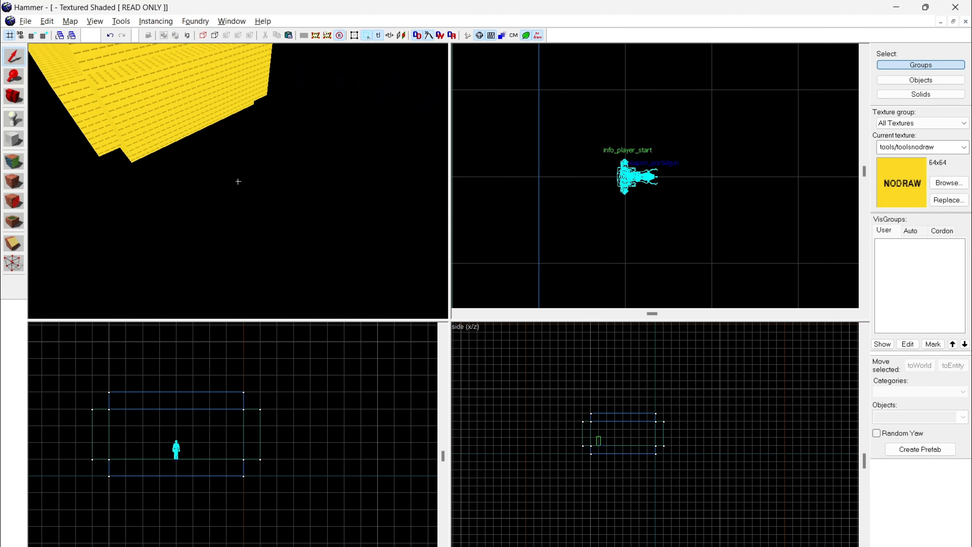
key("a")
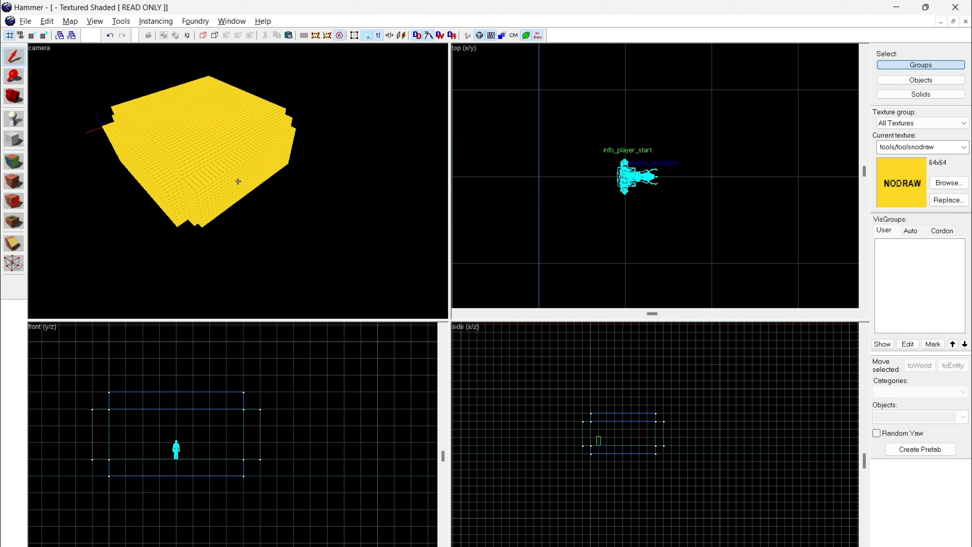
key("z")
scroll(580, 197, "down", 8)
scroll(579, 197, "down", 3)
key("z")
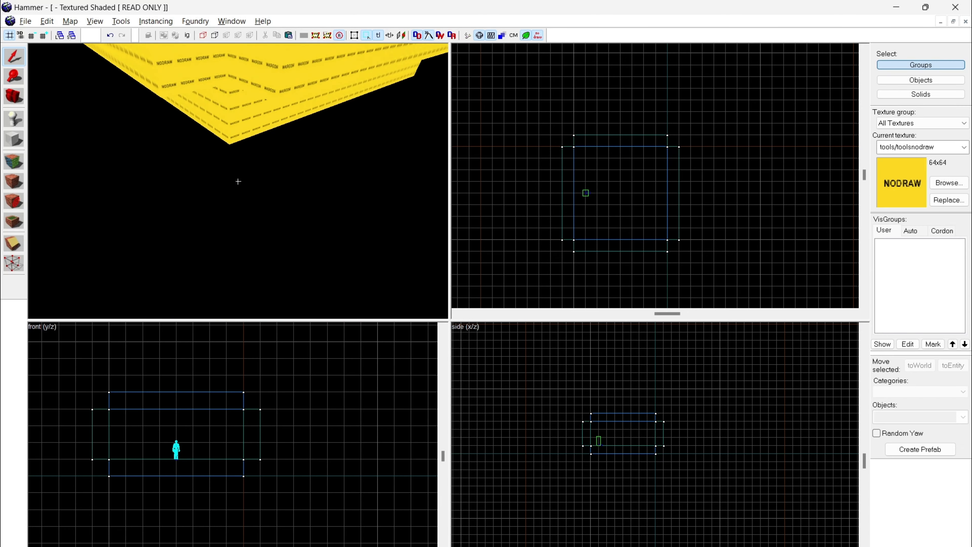
key("s")
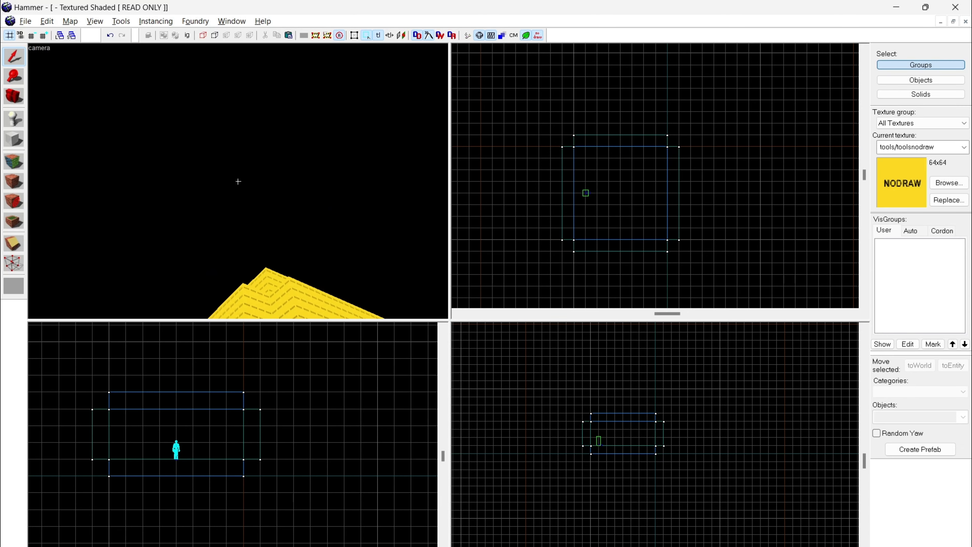
key("w")
key("s")
key("w")
Step: Shorten one side wall of the room to 448 units, opening a 64-unit gap at the corner
left_click(237, 181)
key("z")
scroll(707, 263, "up", 5)
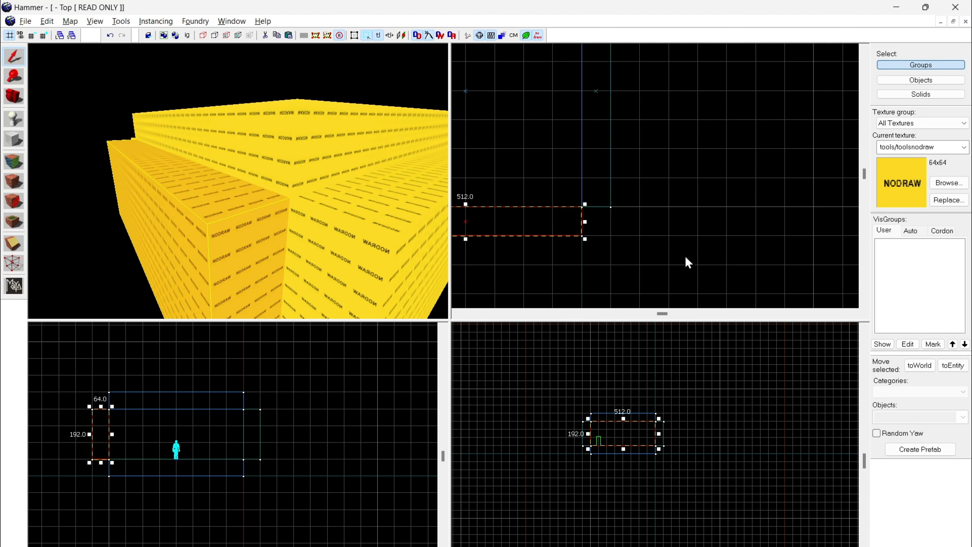
scroll(622, 244, "up", 3)
mouse_move(599, 233)
left_mouse_down()
mouse_move(642, 232)
mouse_move(554, 241)
left_mouse_up()
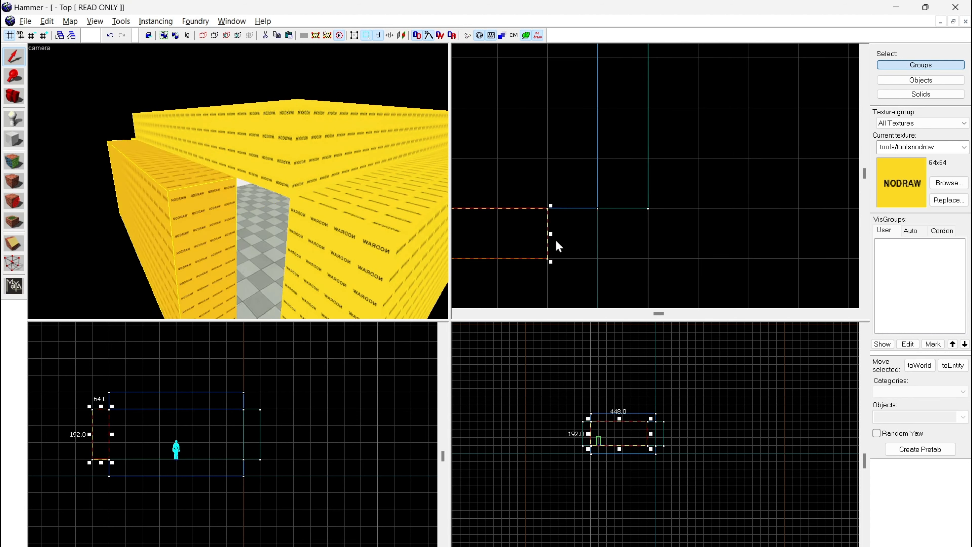
Step: Examine the gap at the room's corner from inside and outside, and reselect the shortened wall
key("Escape")
key("z")
key("w")
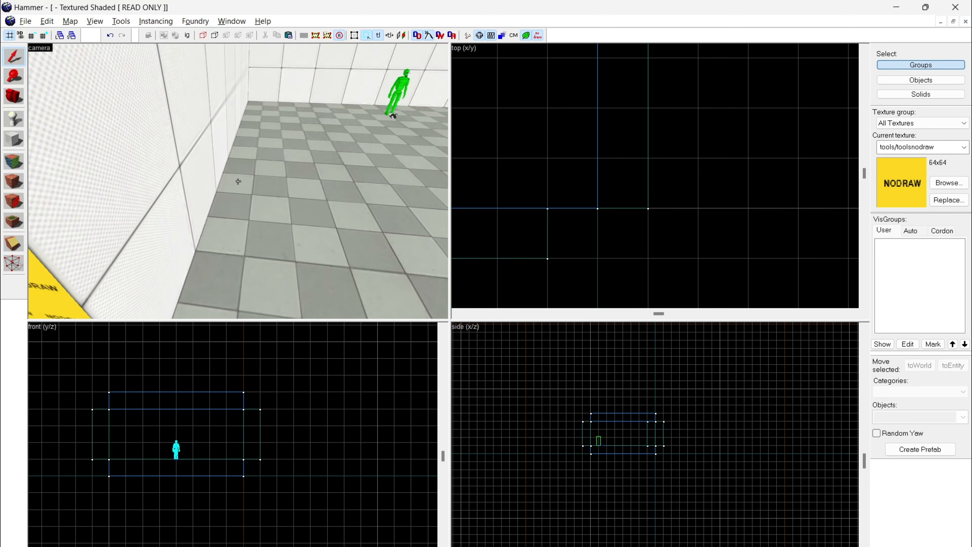
key("w")
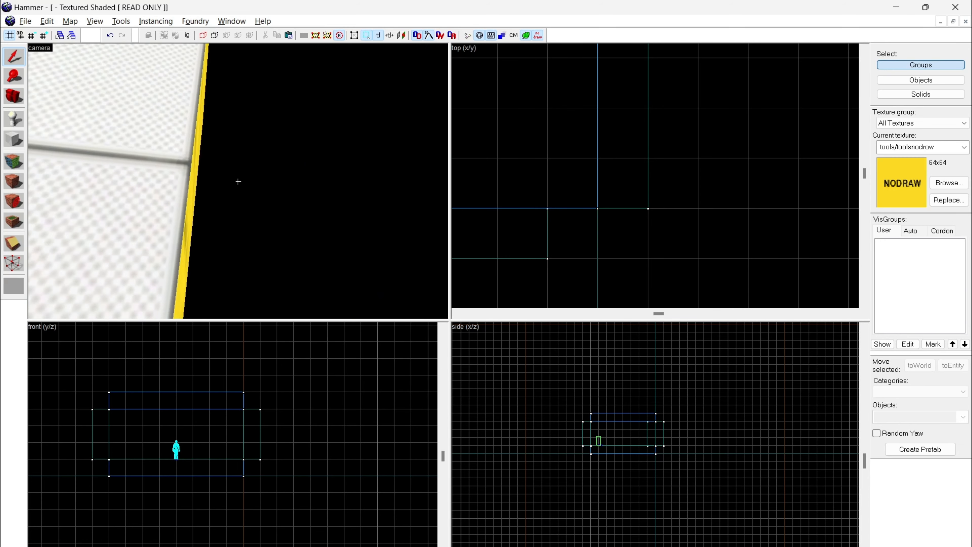
key("s")
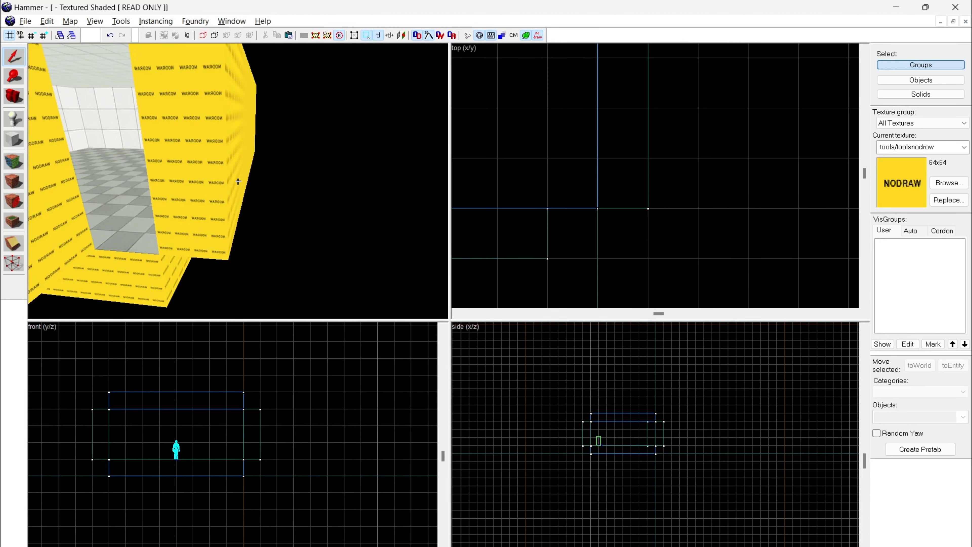
left_click(238, 182)
key("z")
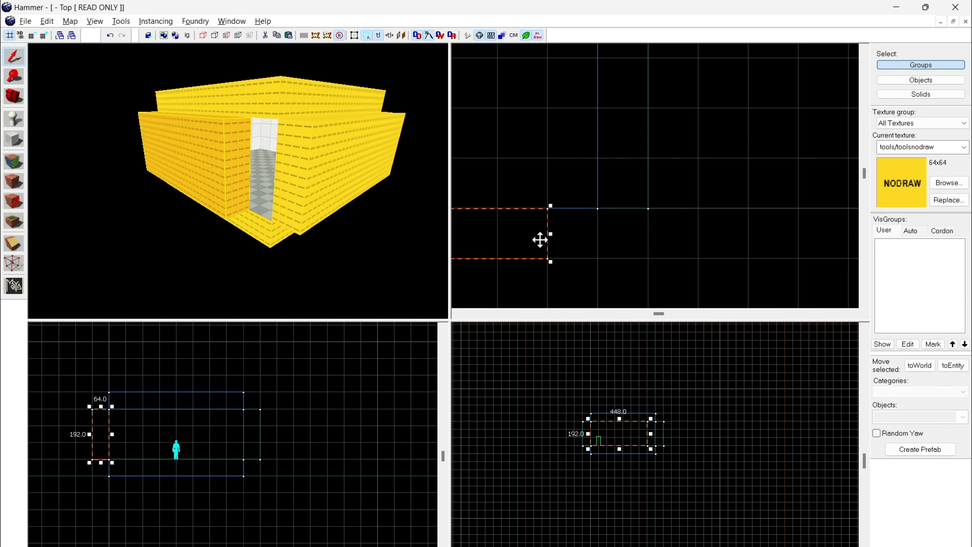
Step: Lengthen the shortened side wall to 512 units to close the corner gap, and examine the room outside and inside
left_click_drag(552, 235, 593, 239)
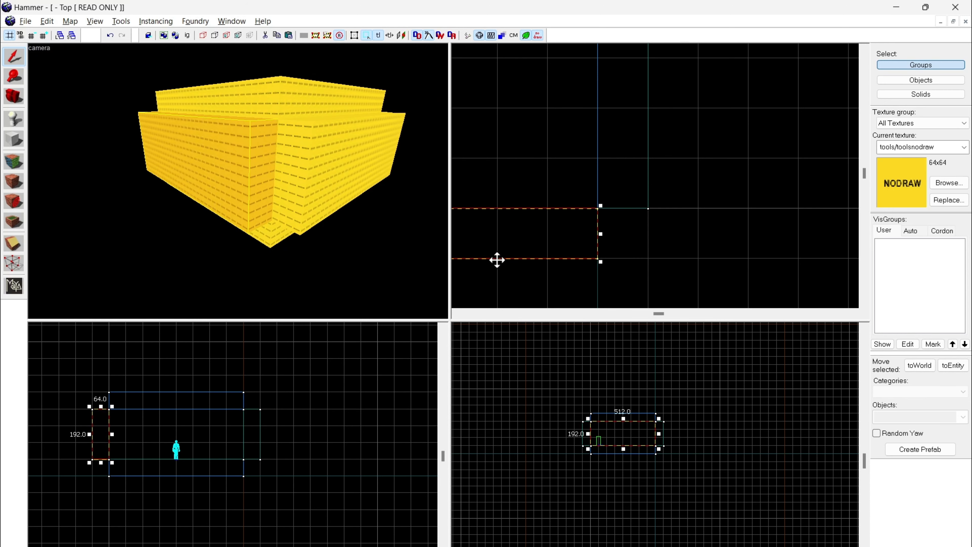
left_click(371, 269)
key("w")
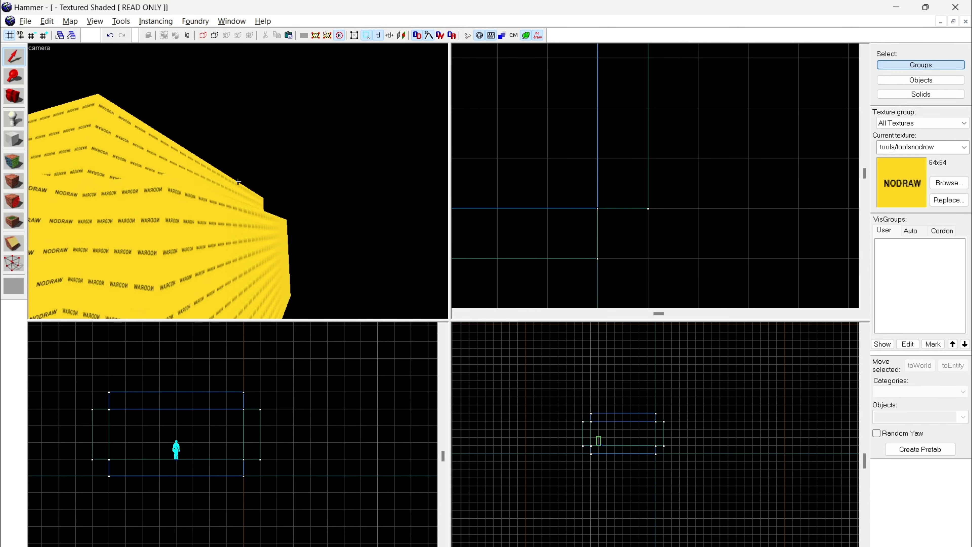
key("d")
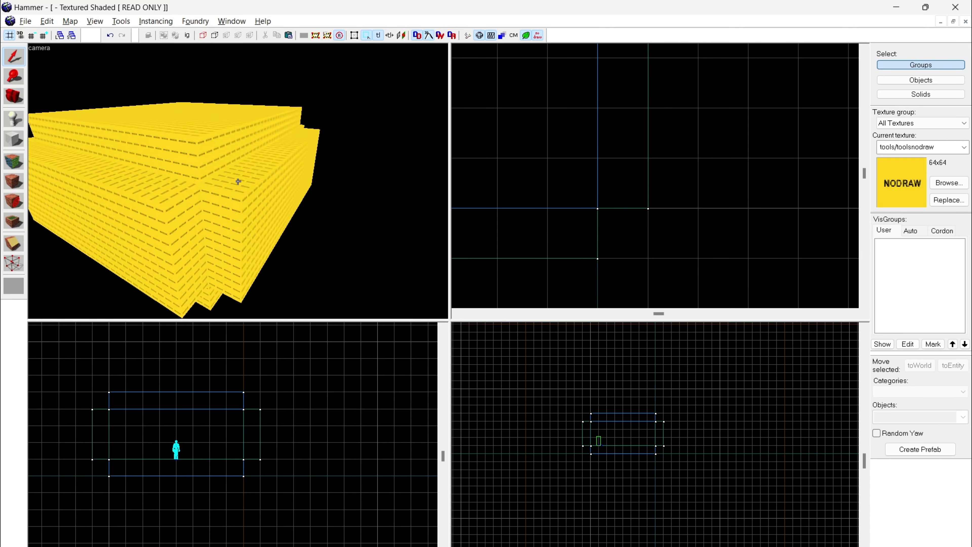
key("w")
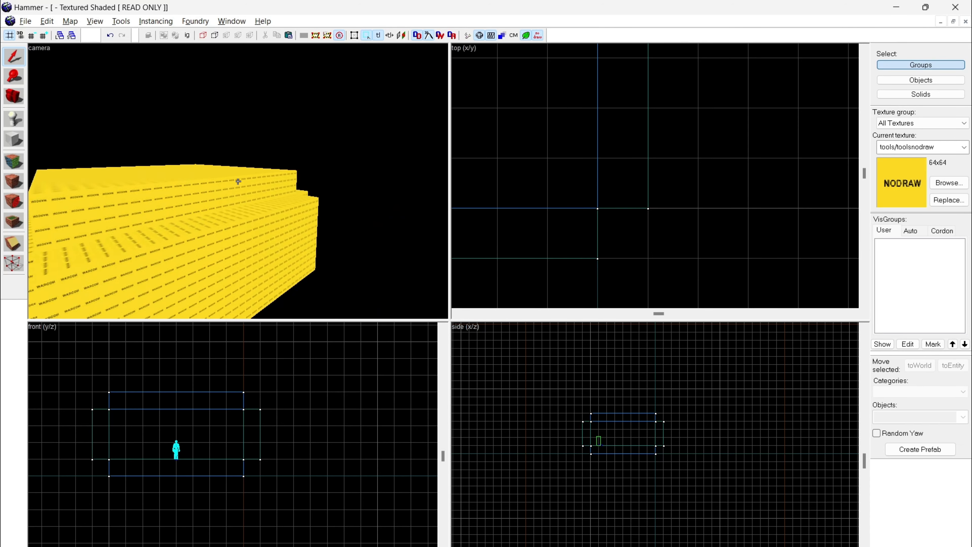
key("w")
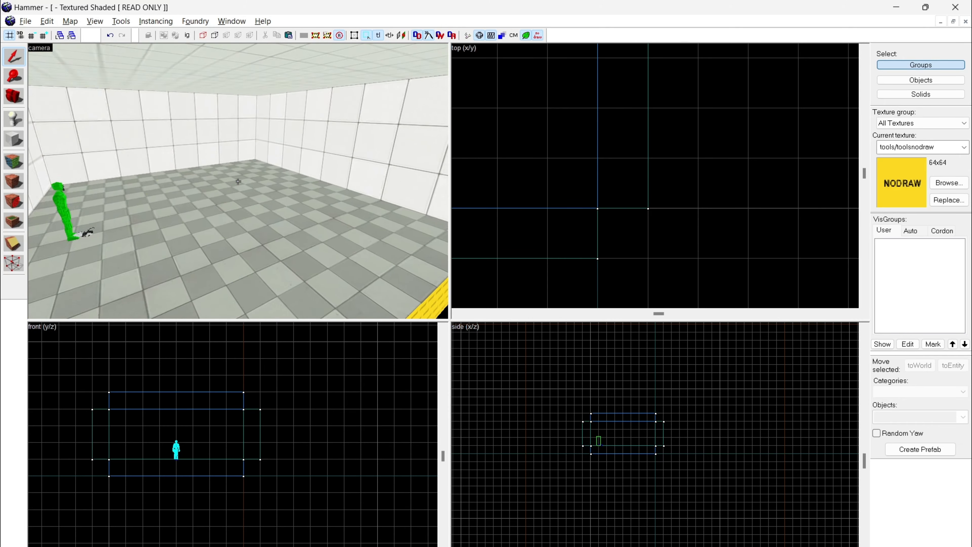
key("w")
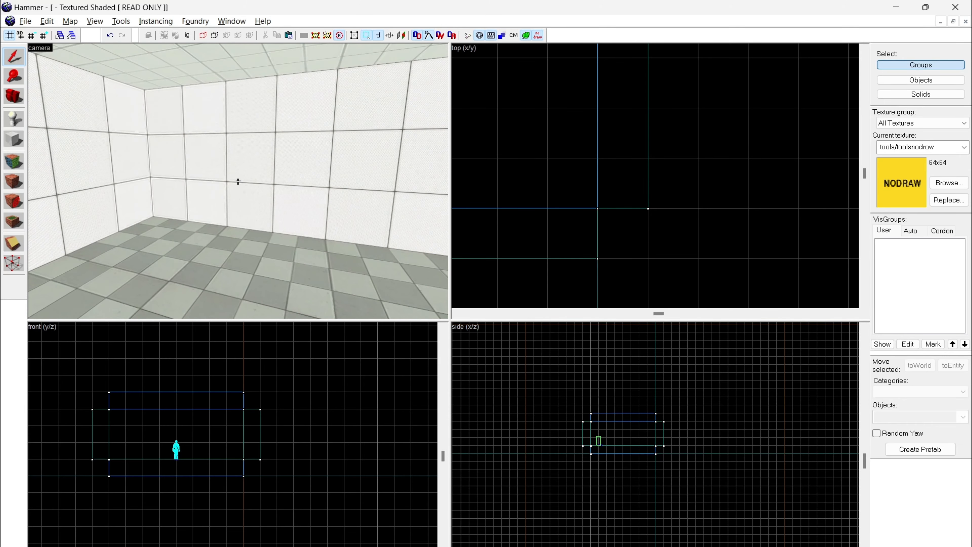
key("s")
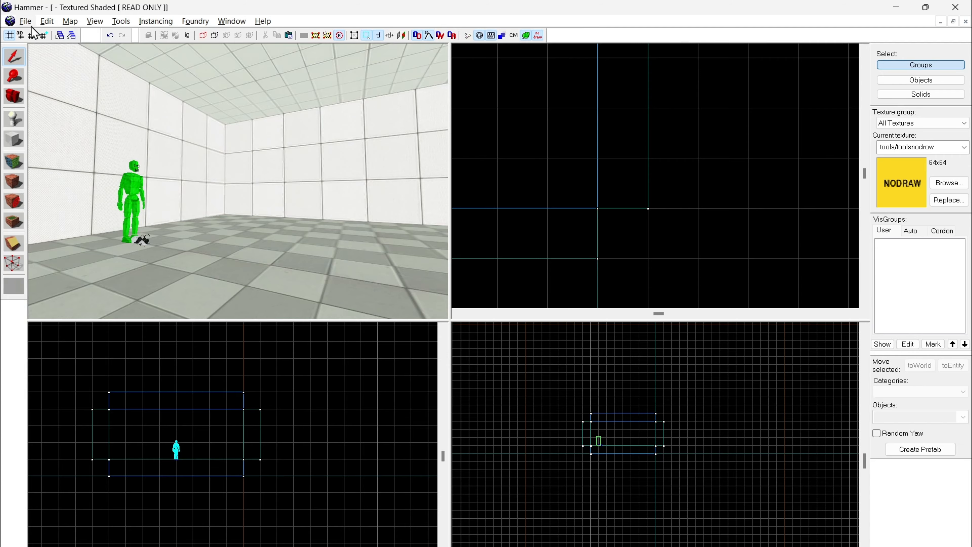
Step: Save the map as YtChamber.vmf in the Portal 2 sdk_content maps folder
left_click(25, 21)
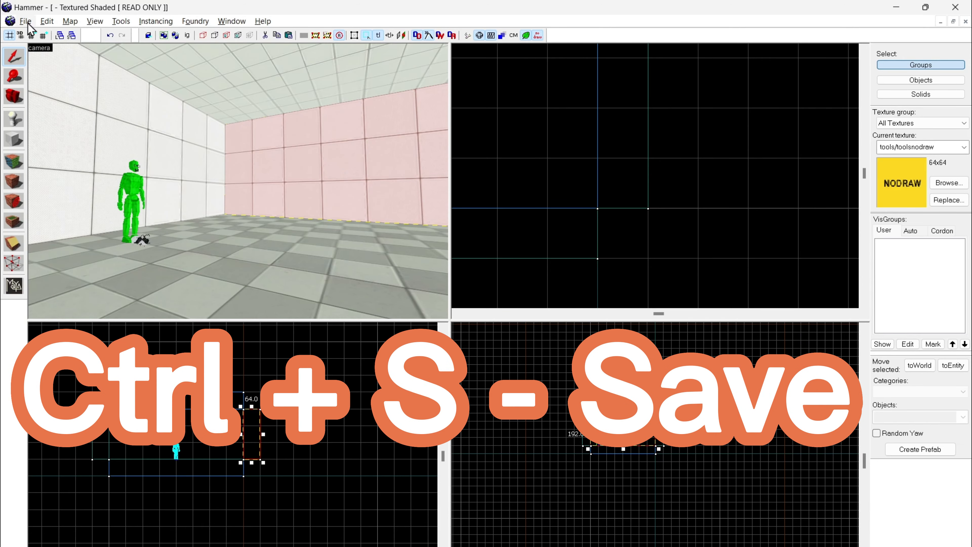
left_click(26, 21)
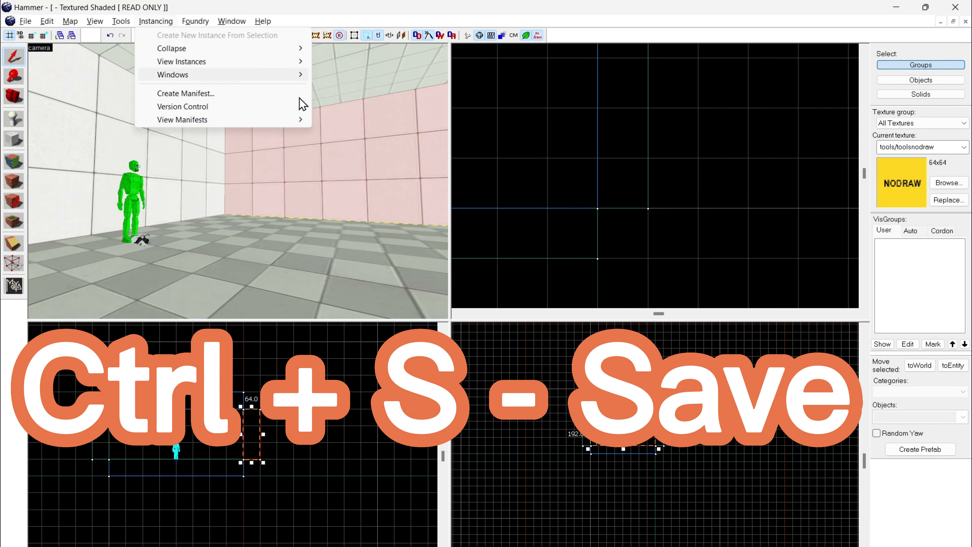
left_click(405, 78)
key("ctrl+s")
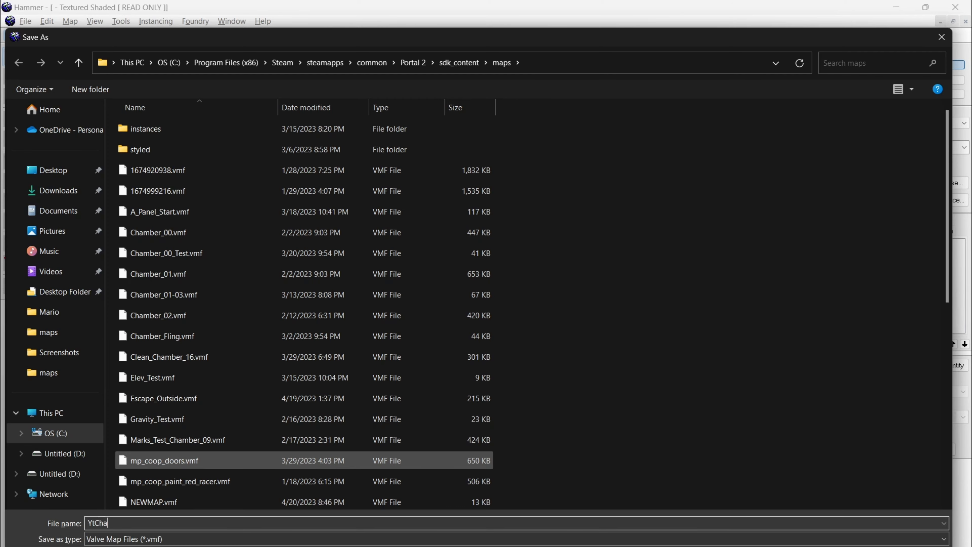
key("Return")
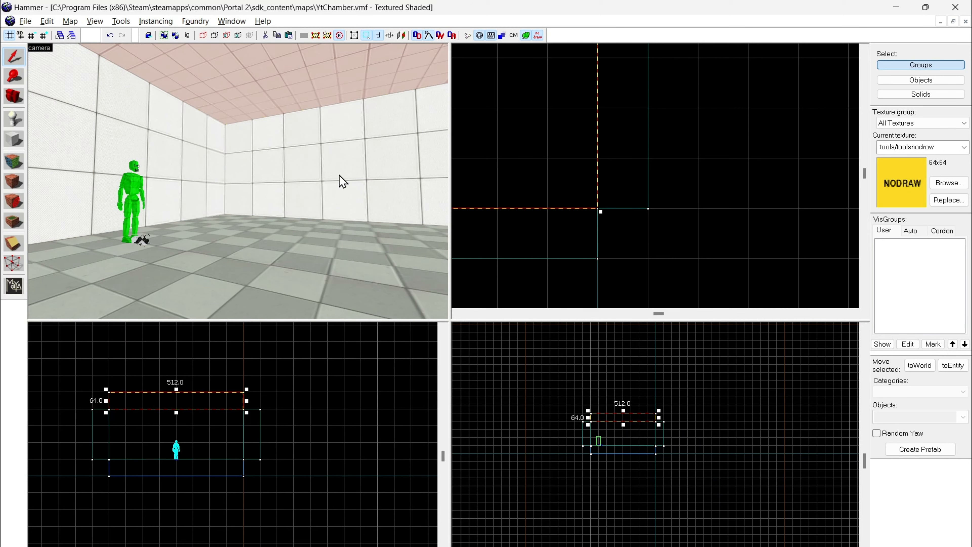
Step: Open the Run Map settings, view the normal mode's options and return to the expert mode
key("z")
left_click(238, 181)
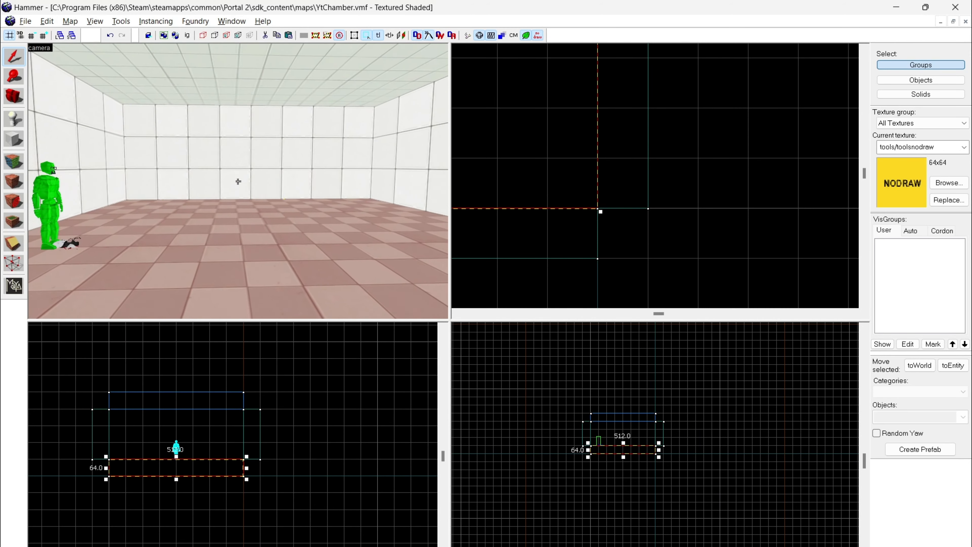
key("z")
key("F9")
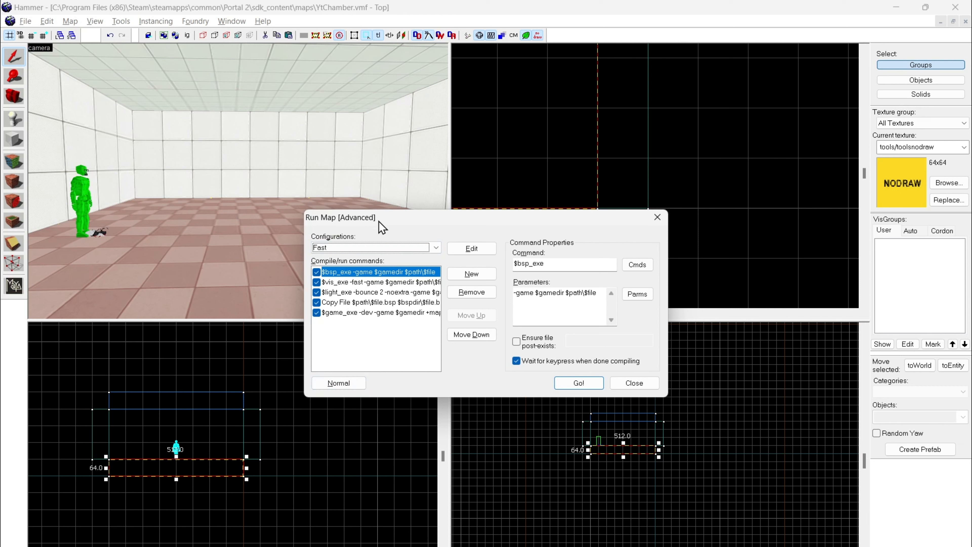
left_click(352, 383)
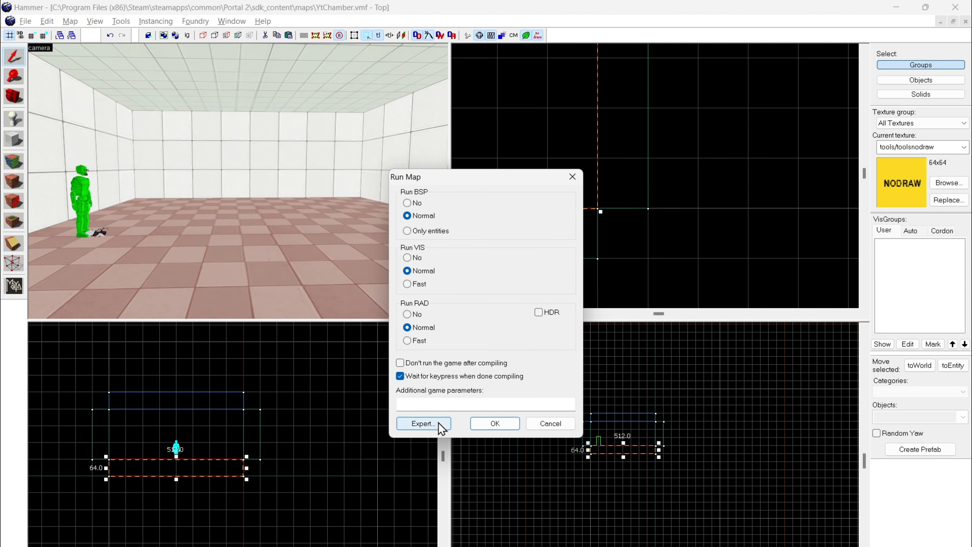
left_click(443, 428)
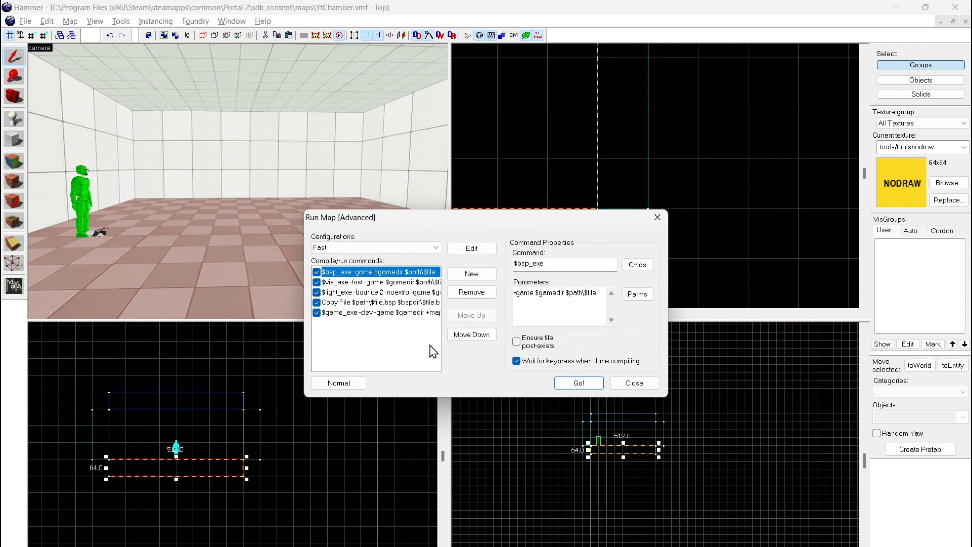
Step: Choose the "Full compile - HDR only" configuration, then compile the map and run it in the game
left_click(388, 250)
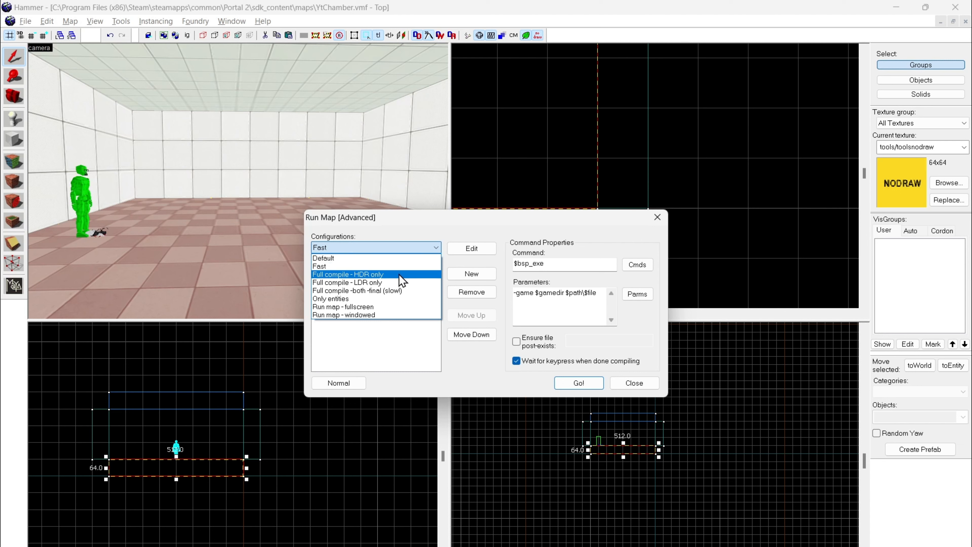
left_click(386, 274)
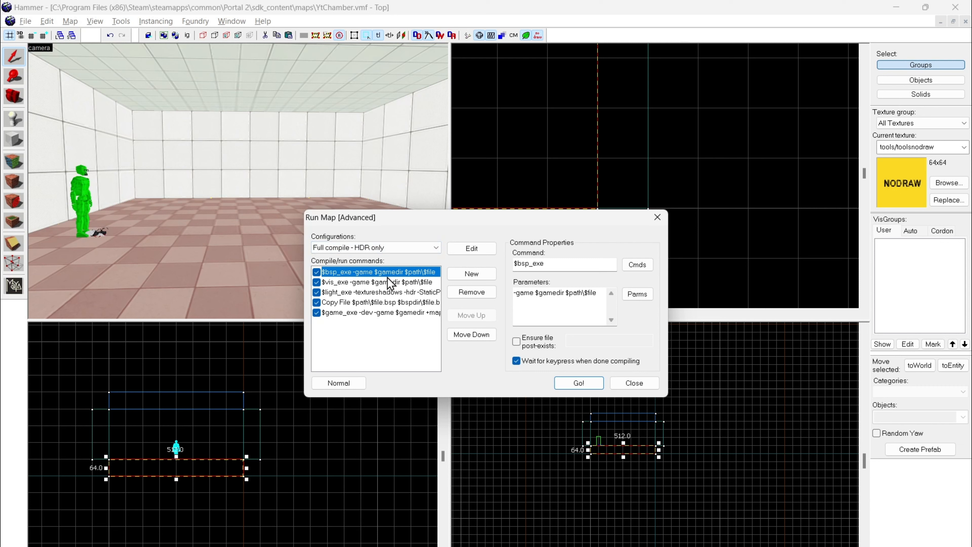
left_click(425, 250)
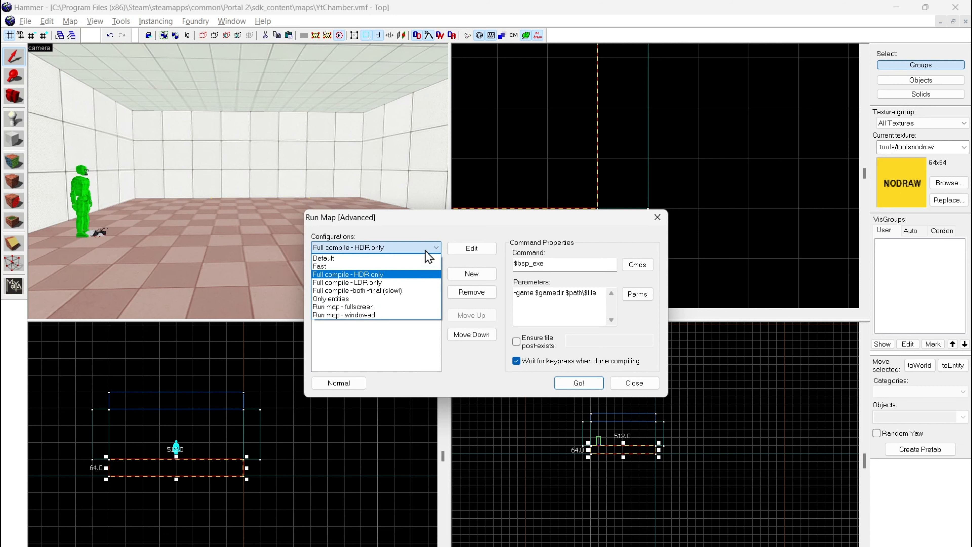
left_click(373, 276)
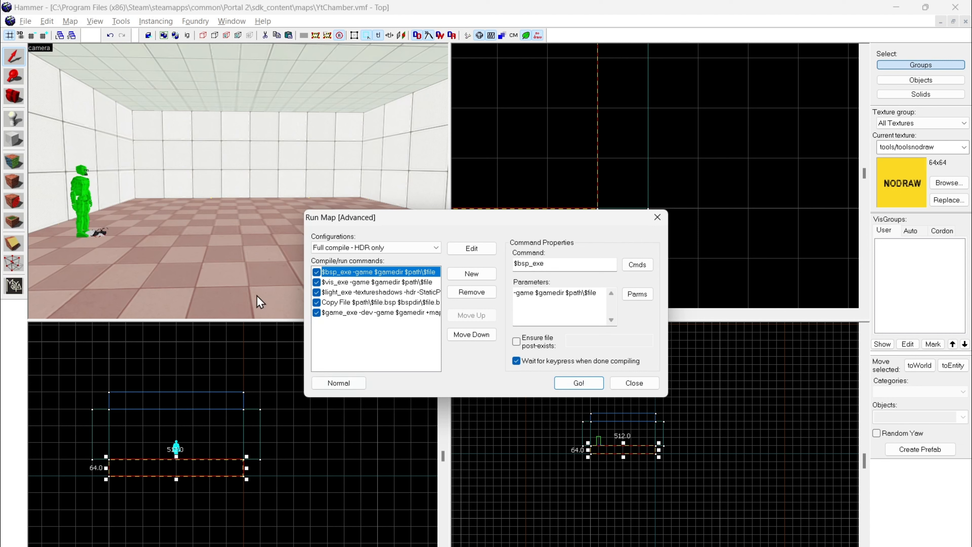
left_click(373, 249)
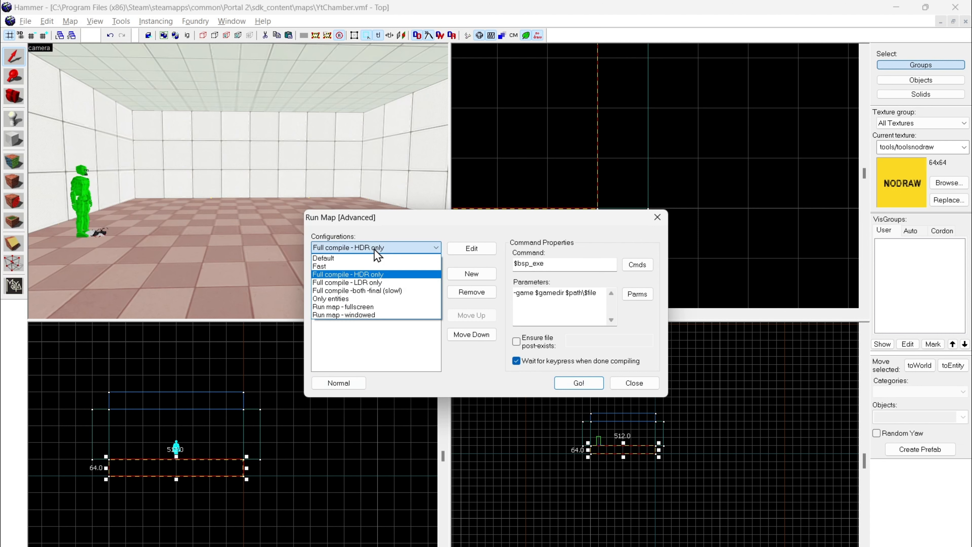
left_click(333, 275)
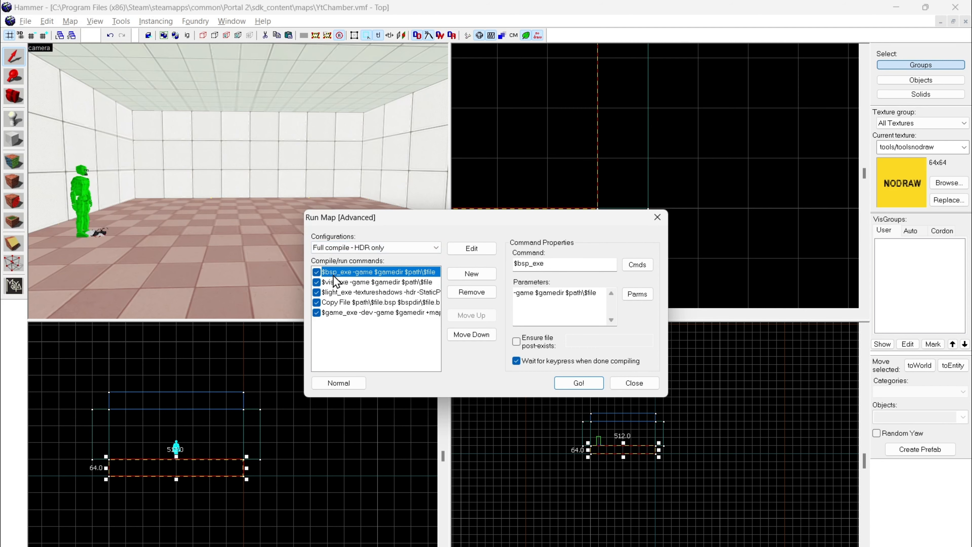
left_click(578, 383)
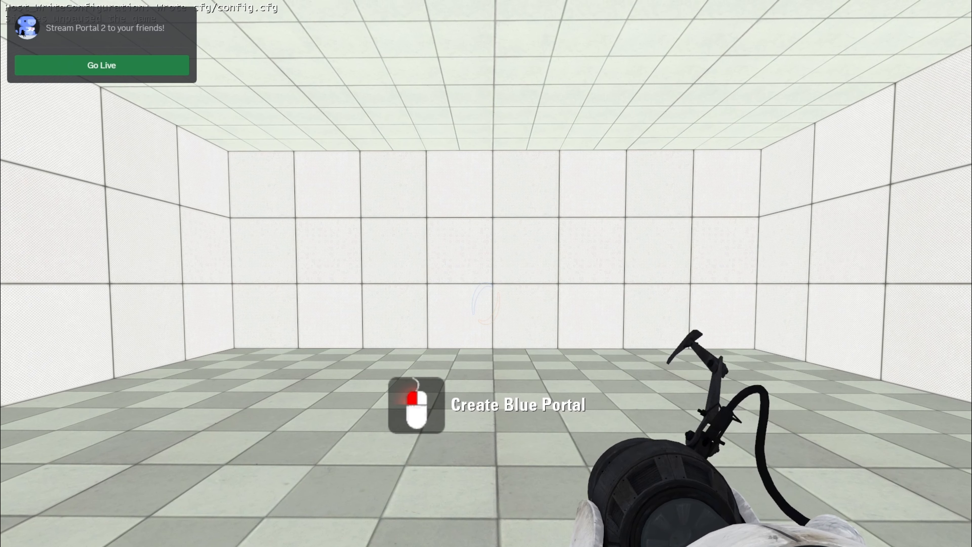
Step: Toggle noclip on and off to try moving through the compiled room
key("v")
key("v")
key("v")
key("v")
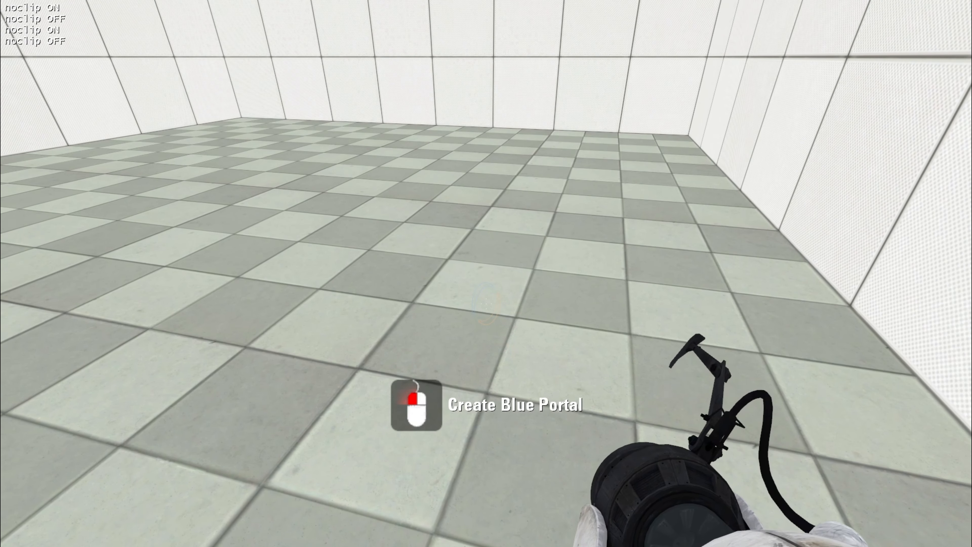
Step: Pause the game, examine the available option categories and resume play
key("Escape")
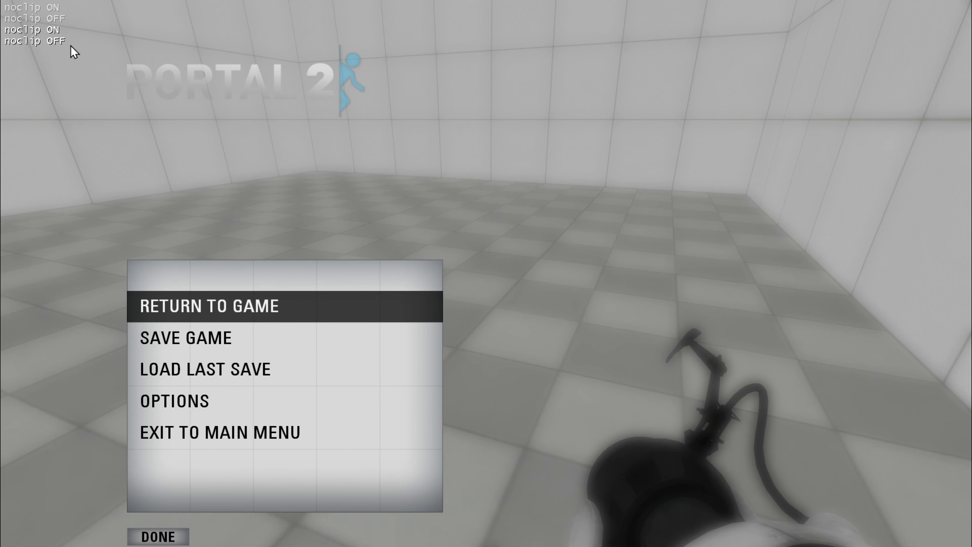
key("Escape")
key("Escape")
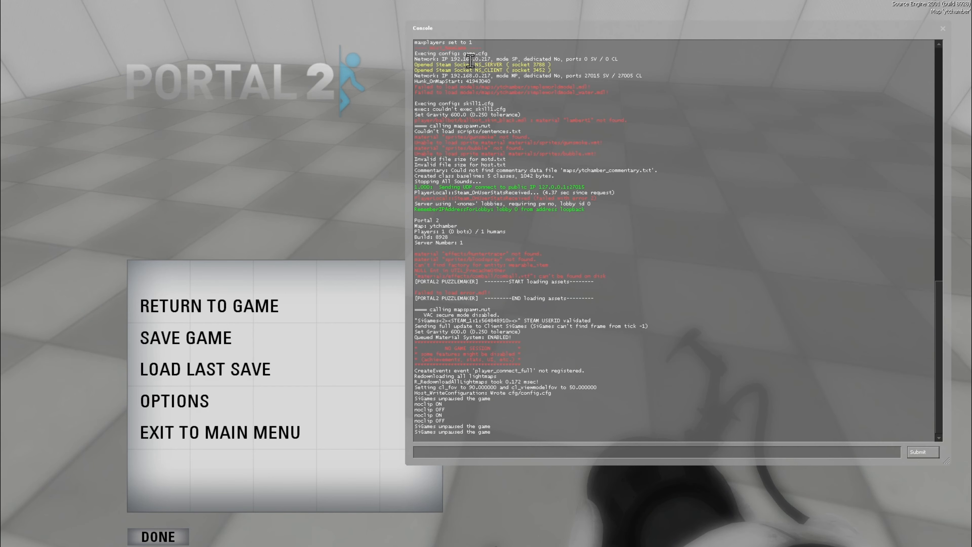
left_click(202, 411)
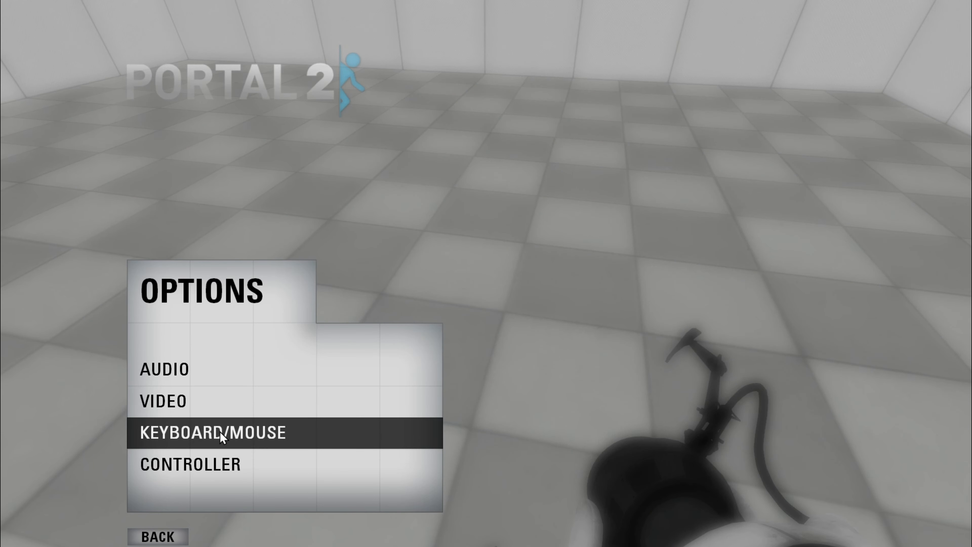
left_click(154, 536)
left_click(154, 536)
key("Escape")
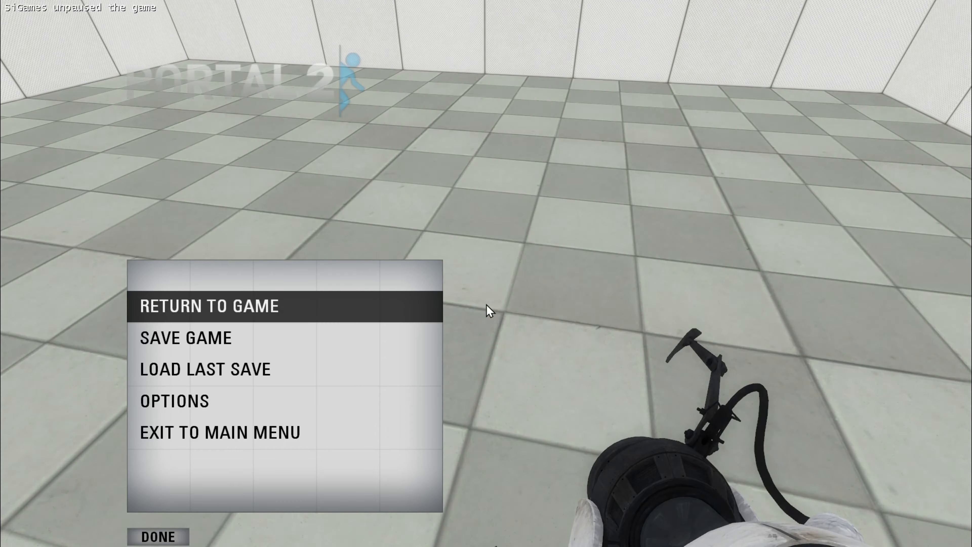
key("Escape")
key("Escape")
key("Escape")
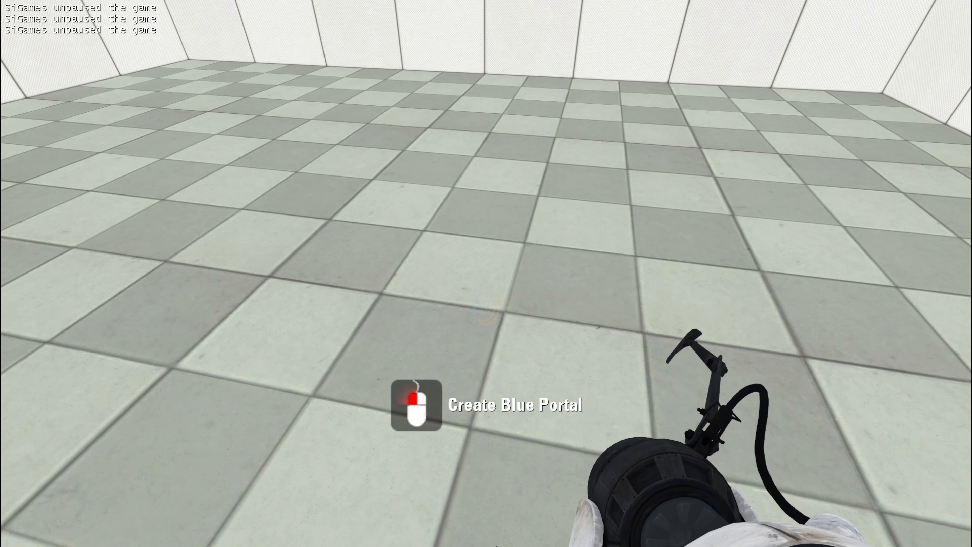
Step: Write "bindToggle v noclip" in the developer console, clear it without submitting and return to the game
key("Escape")
key("grave")
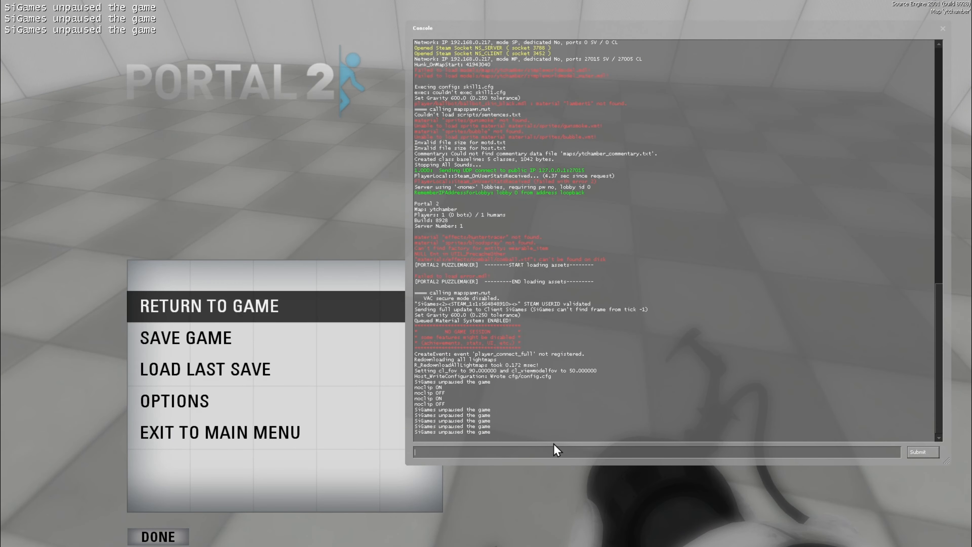
type("o")
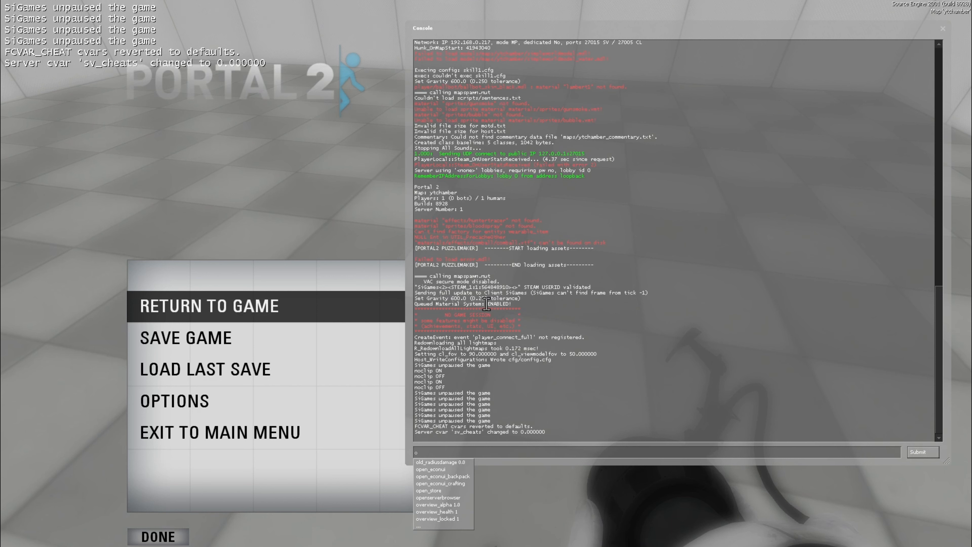
key("BackSpace")
type("bindToggle")
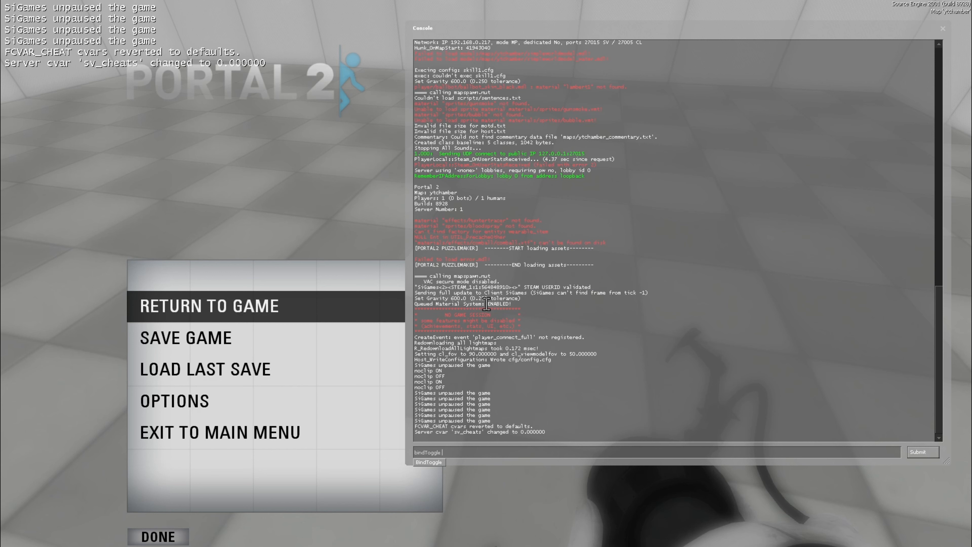
type(" v noclip")
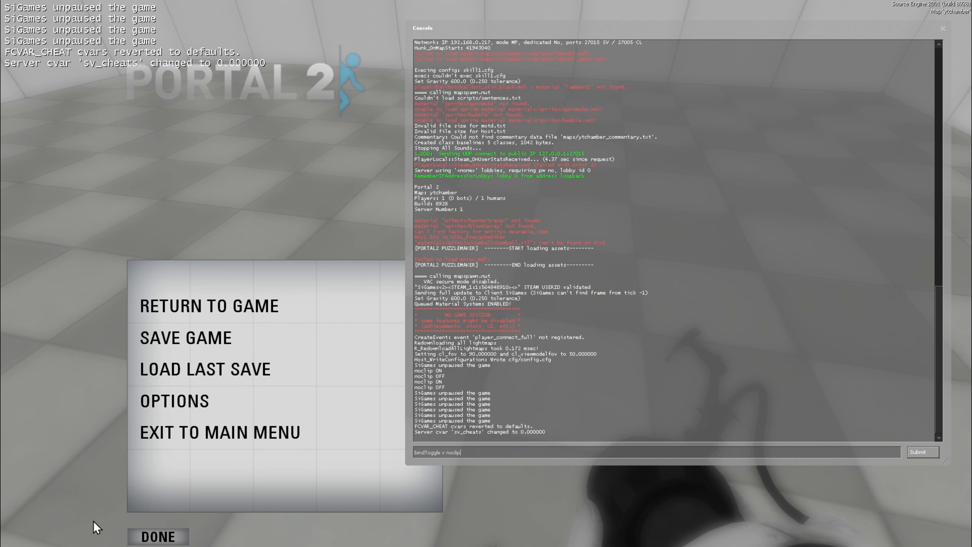
left_click_drag(476, 454, 320, 446)
key("BackSpace")
key("Escape")
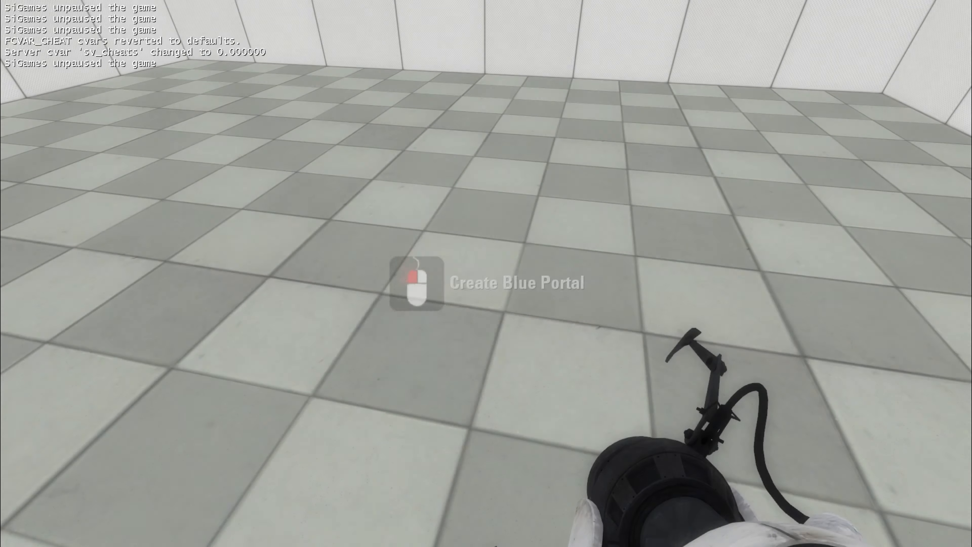
Step: Enable sv_cheats, toggle noclip on and off, and switch sv_cheats off and on with its bound key
key("c")
key("v")
key("v")
key("grave")
key("Escape")
key("c")
key("c")
key("c")
key("c")
key("c")
key("c")
key("grave")
Step: Write the console command "bindToggle i sv_cheats", return to the game to turn noclip on, and reopen the console
type("bindT")
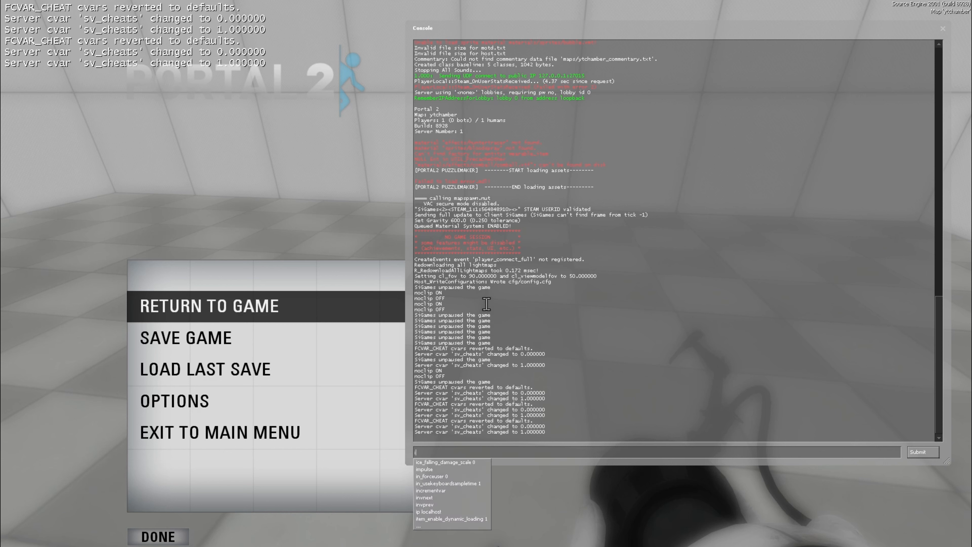
type("oggle ")
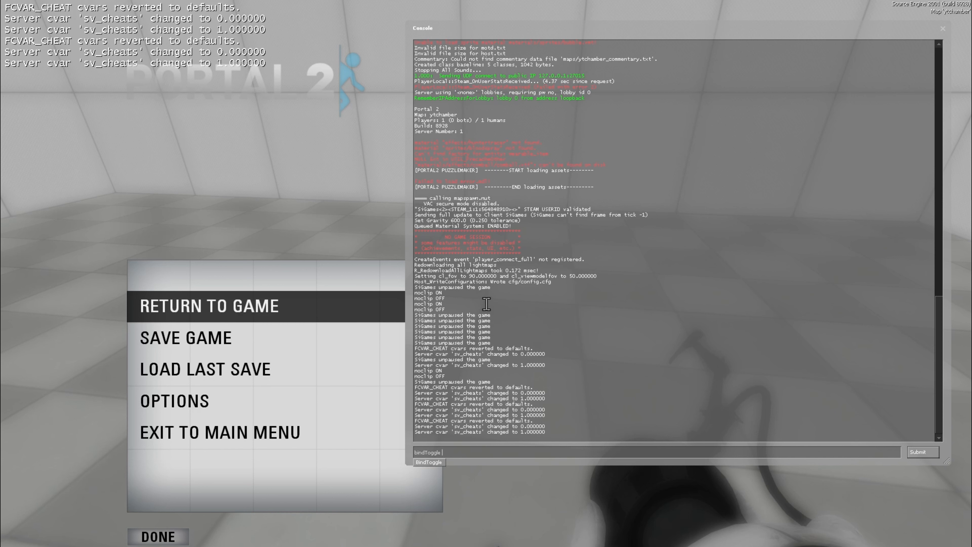
type("i sheats")
key("Return")
key("grave")
key("v")
key("grave")
type("v_c")
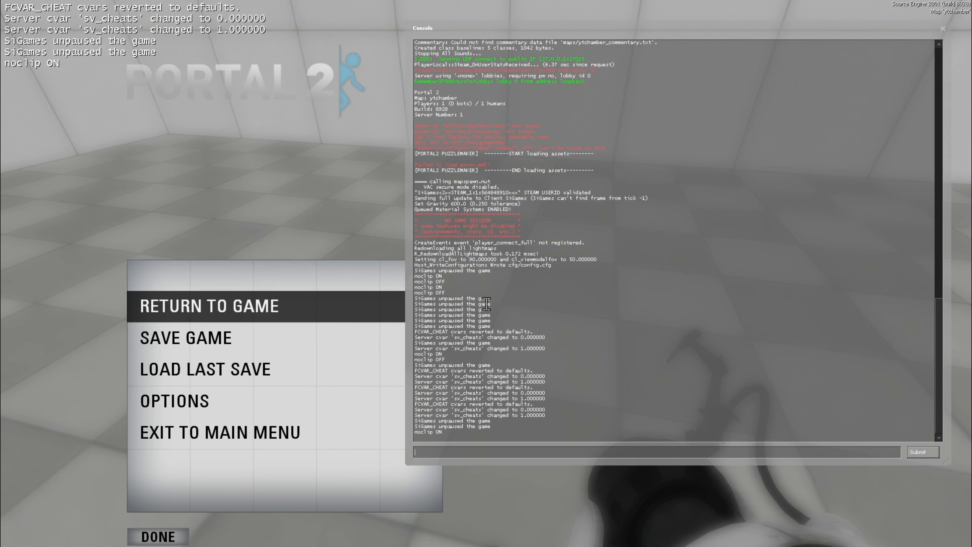
Step: Write "sv_cheats 1" in the developer console, clear it without submitting and return to the game
type("sv_cheats 1")
key("BackSpace")
key("BackSpace")
key("BackSpace")
key("BackSpace")
key("BackSpace")
key("BackSpace")
key("BackSpace")
key("BackSpace")
key("BackSpace")
key("BackSpace")
key("BackSpace")
key("grave")
Step: Fly out of the room with noclip and examine it from outside
key("s")
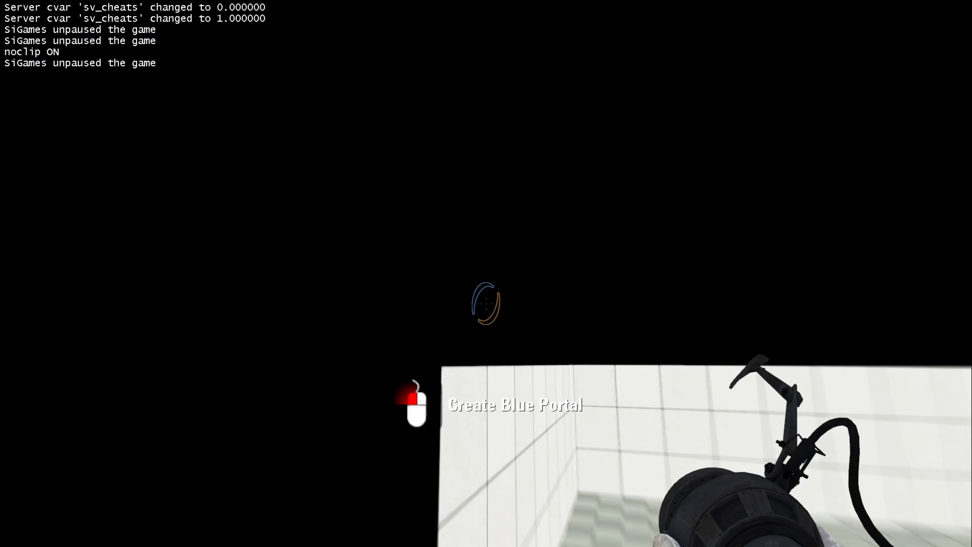
key("w")
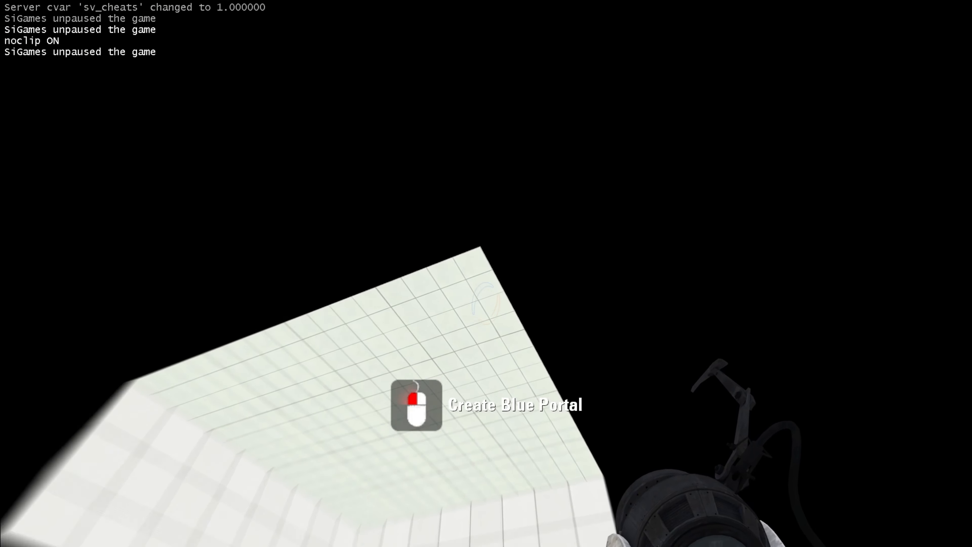
key("s")
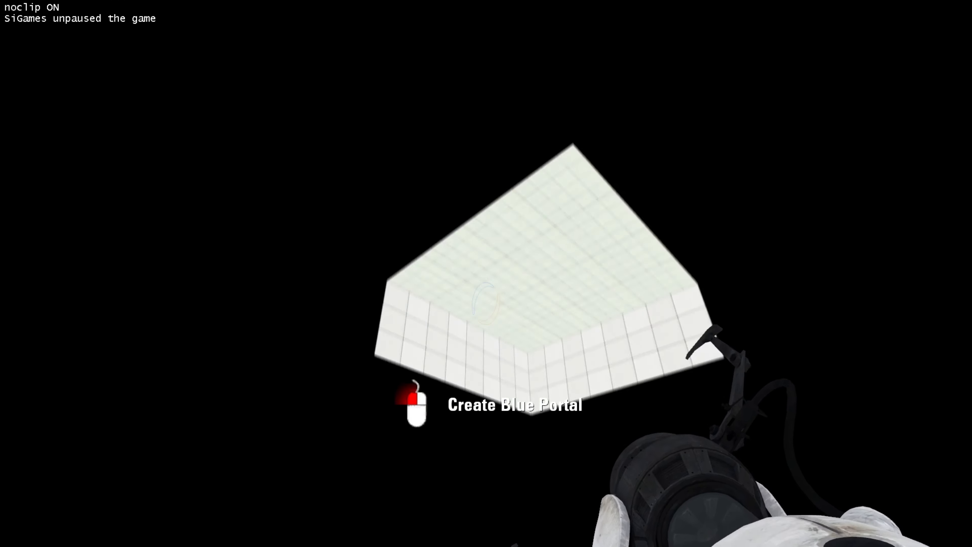
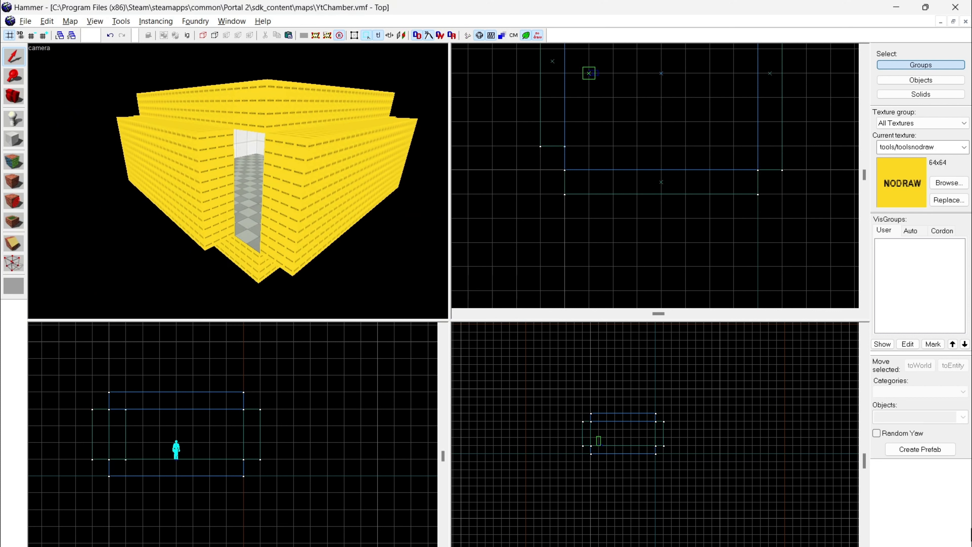
key("alt+Tab")
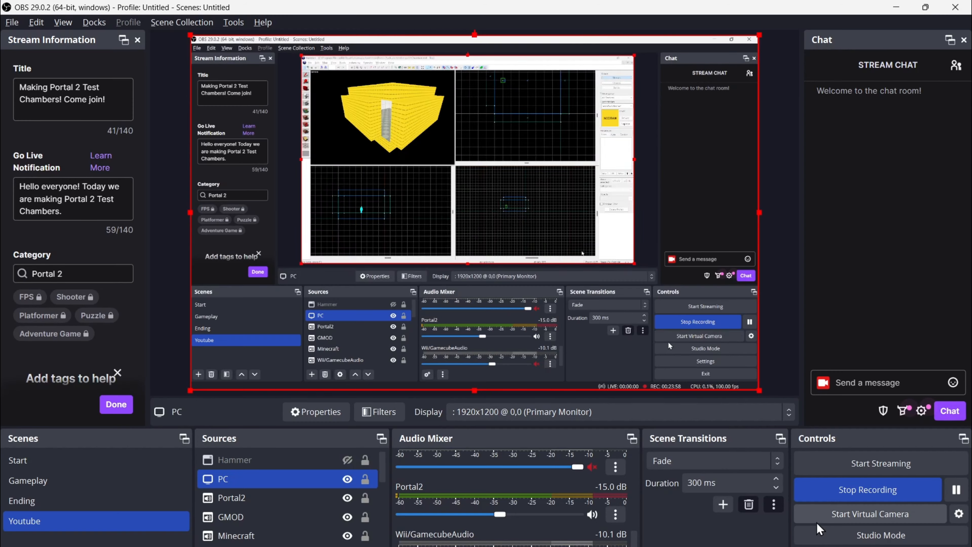
left_click(879, 490)
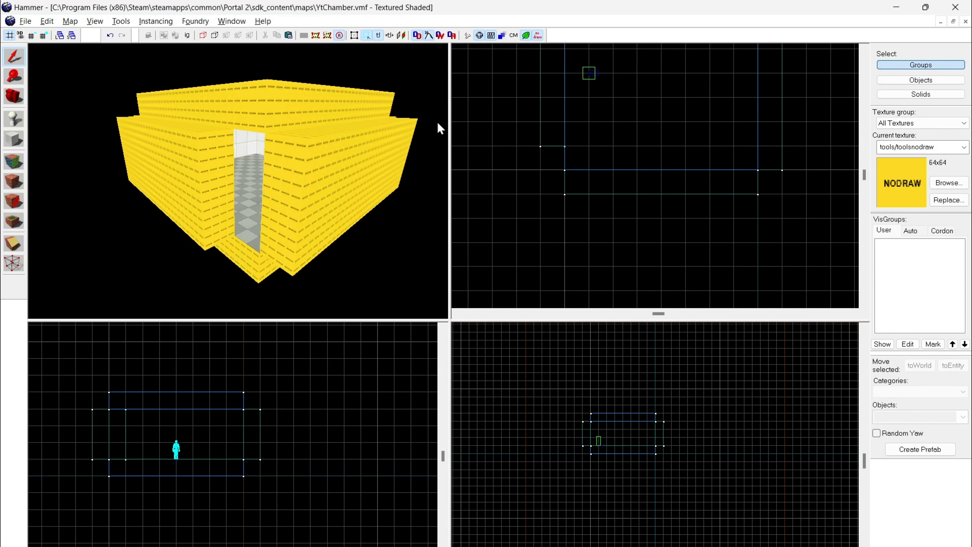
key("alt+Tab")
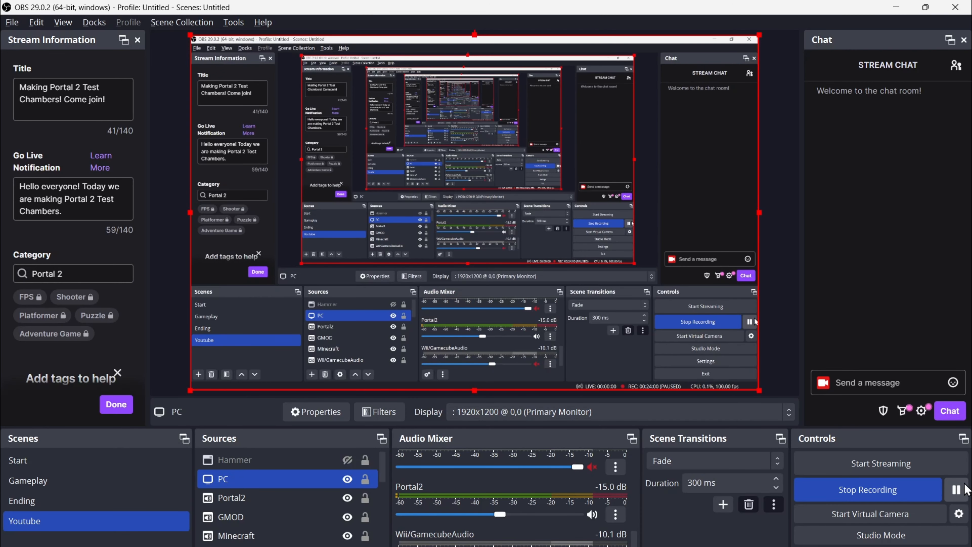
key("alt+Tab")
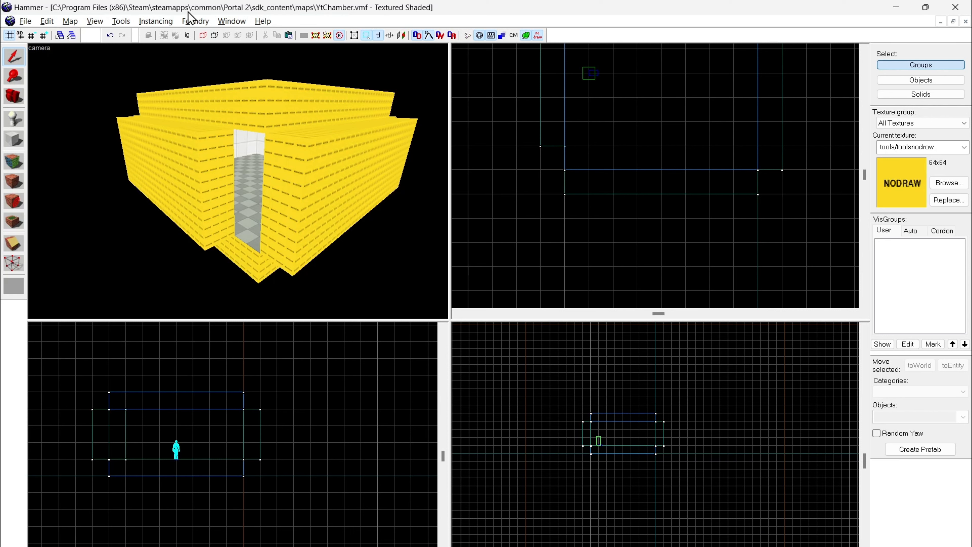
Step: Compile the map with the "Full compile - HDR only" configuration and close the compile log window
left_click(126, 22)
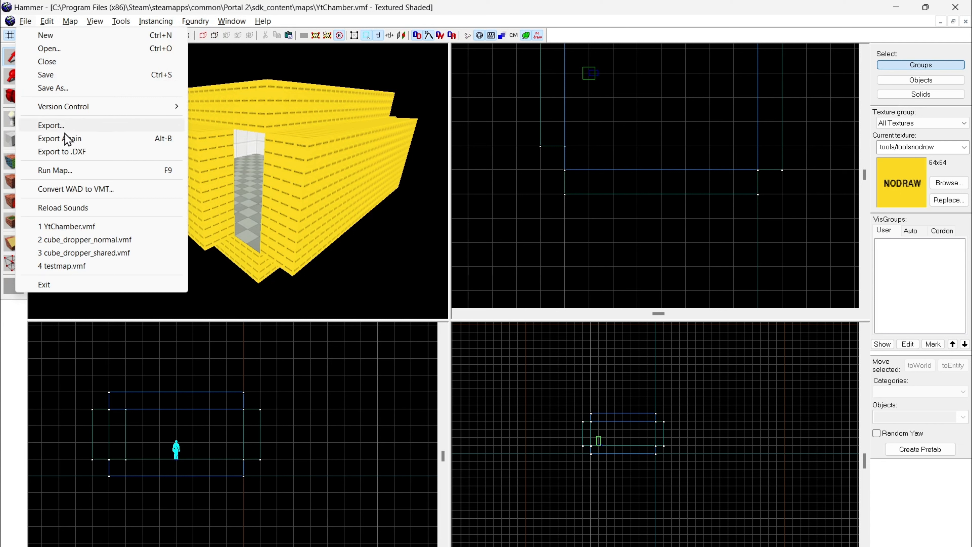
left_click(86, 175)
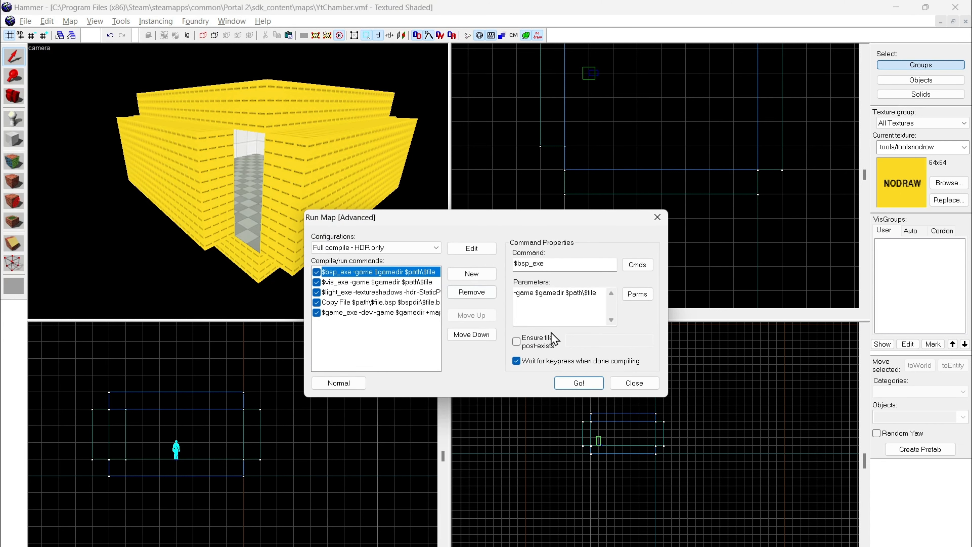
left_click(568, 388)
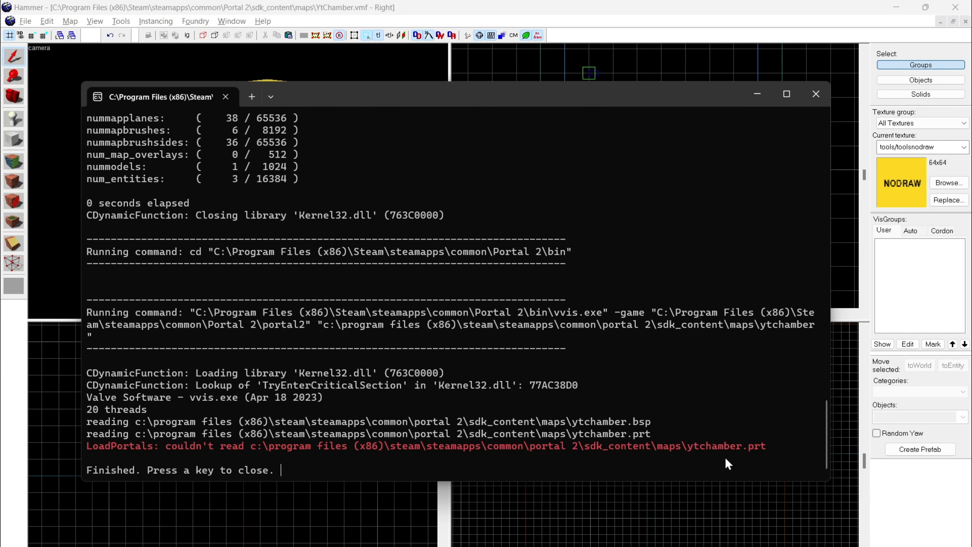
key("Return")
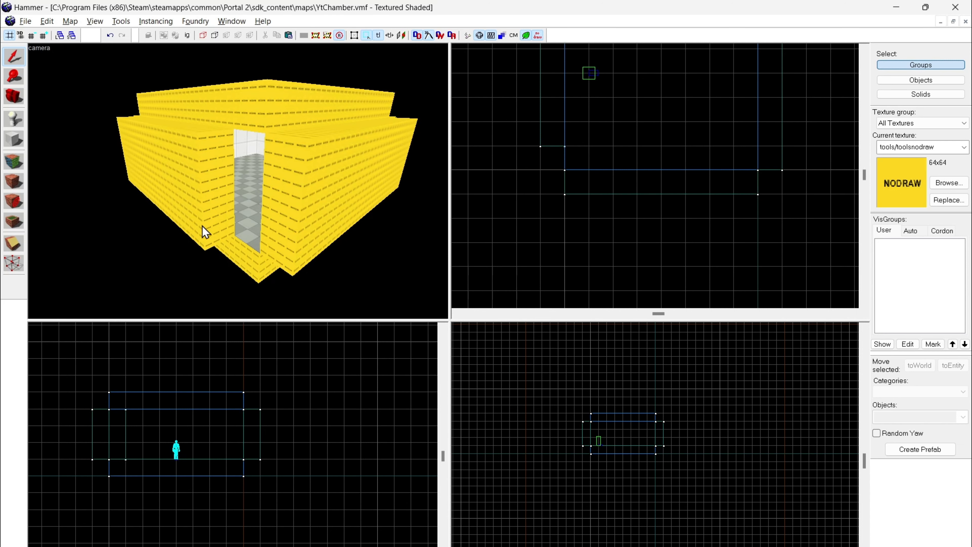
Step: Load the map's default pointfile and follow its red leak line through the opening in the room's corner
left_click(117, 18)
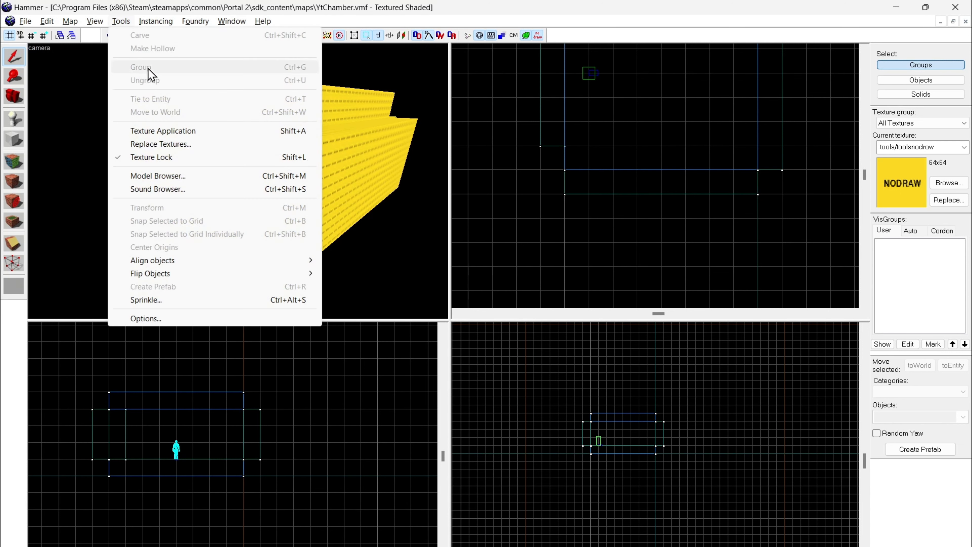
mouse_move(92, 17)
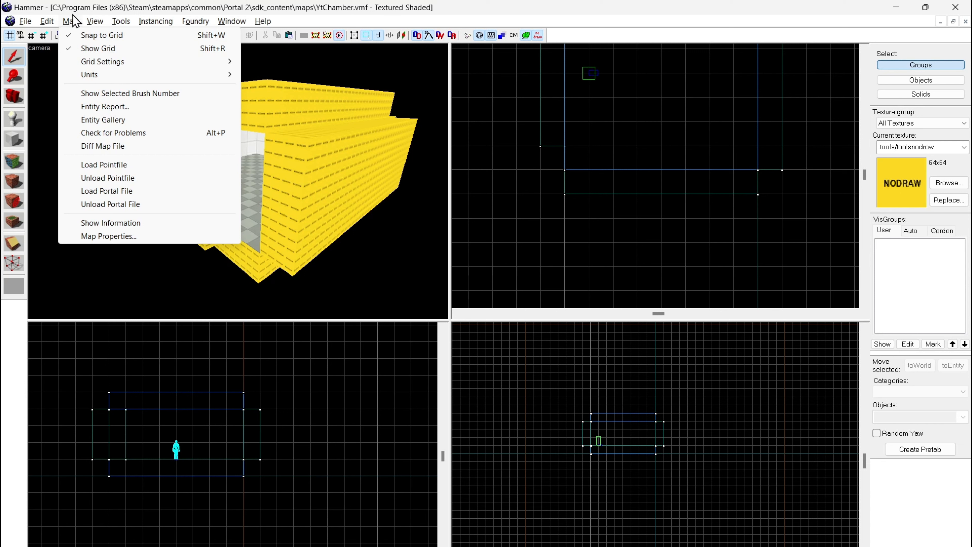
left_click(115, 166)
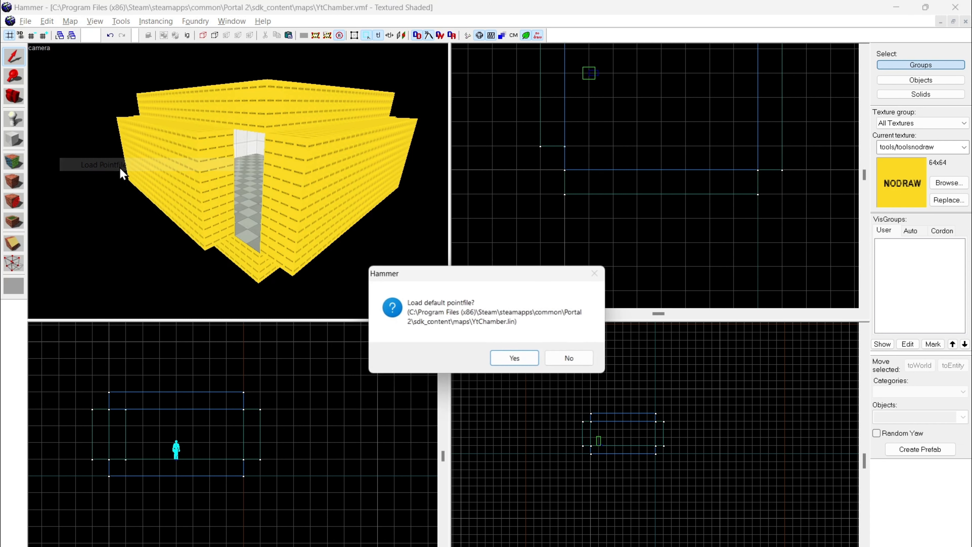
left_click(516, 358)
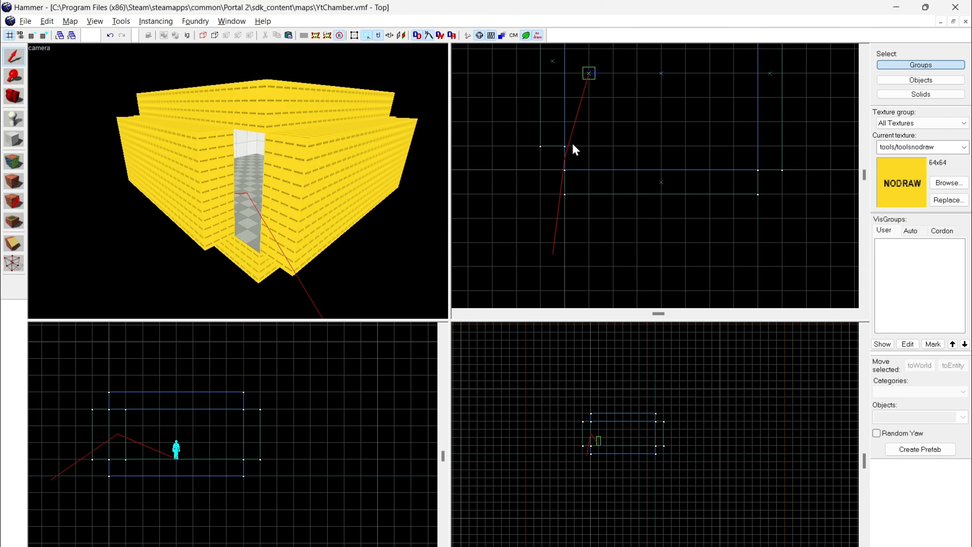
key("z")
key("w")
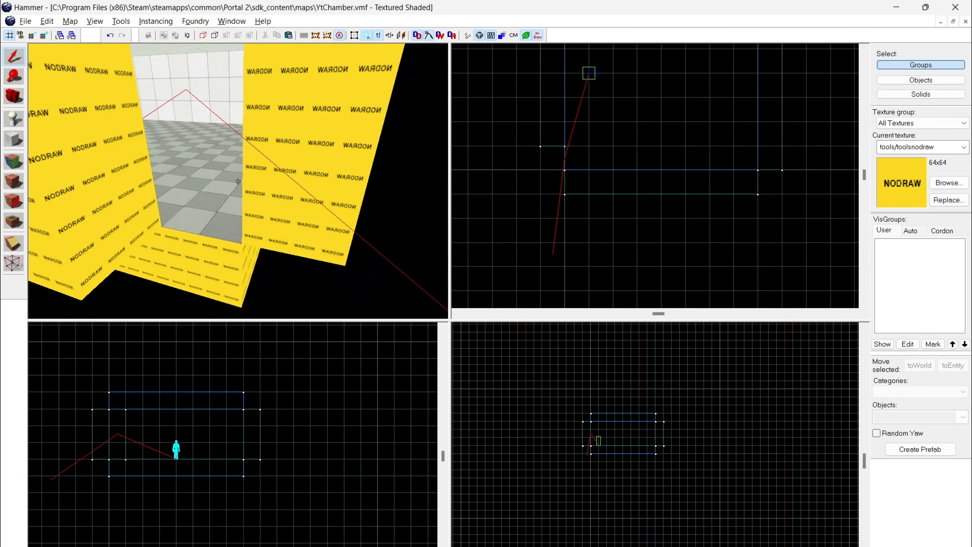
key("w")
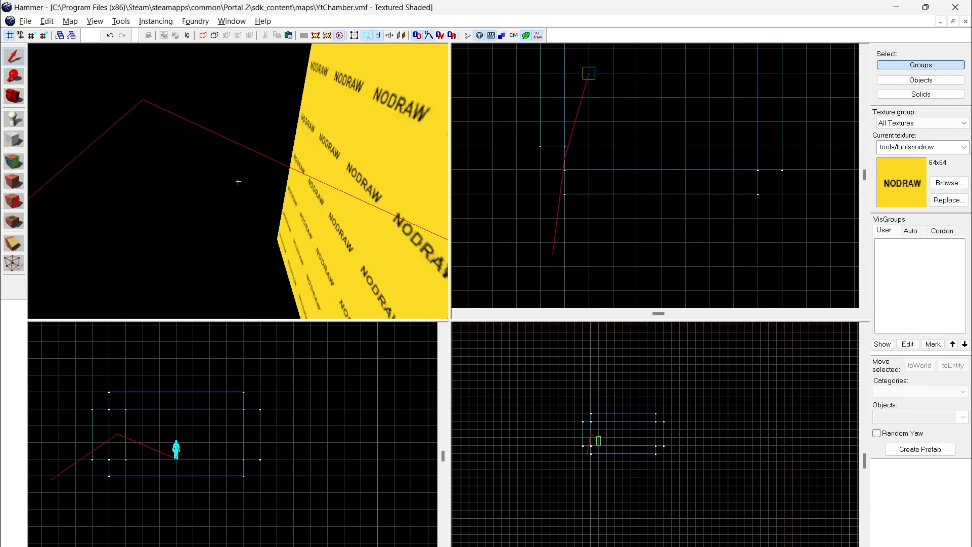
key("w")
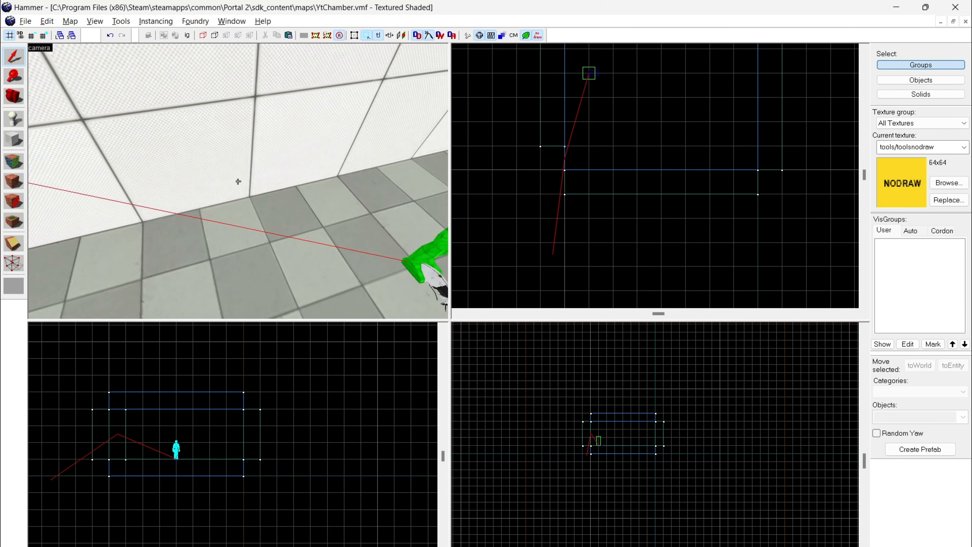
key("w")
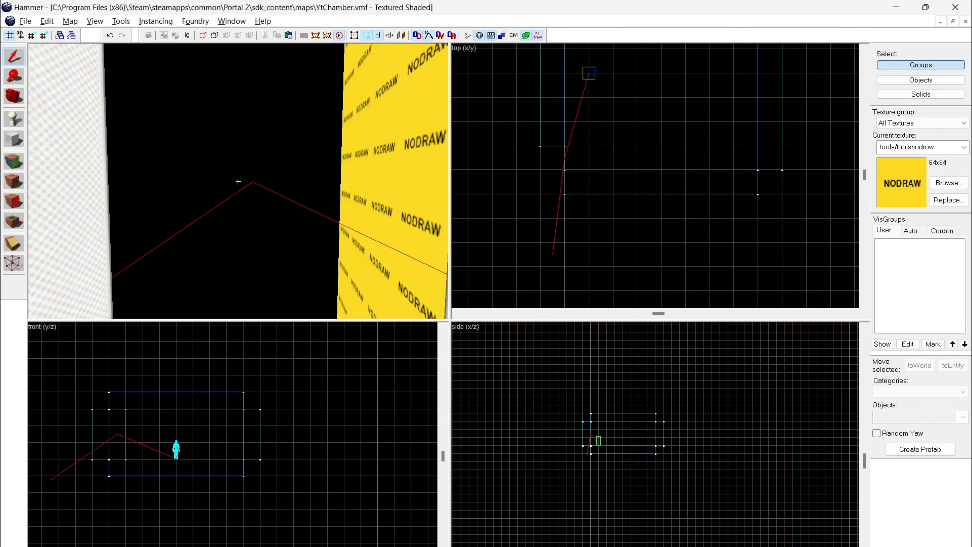
key("w")
Step: Extend the end of the shortened wall to close the gap at the room's corner, and unload the pointfile
key("z")
left_click(238, 181)
left_click_drag(552, 150, 552, 174)
key("Escape")
key("z")
key("s")
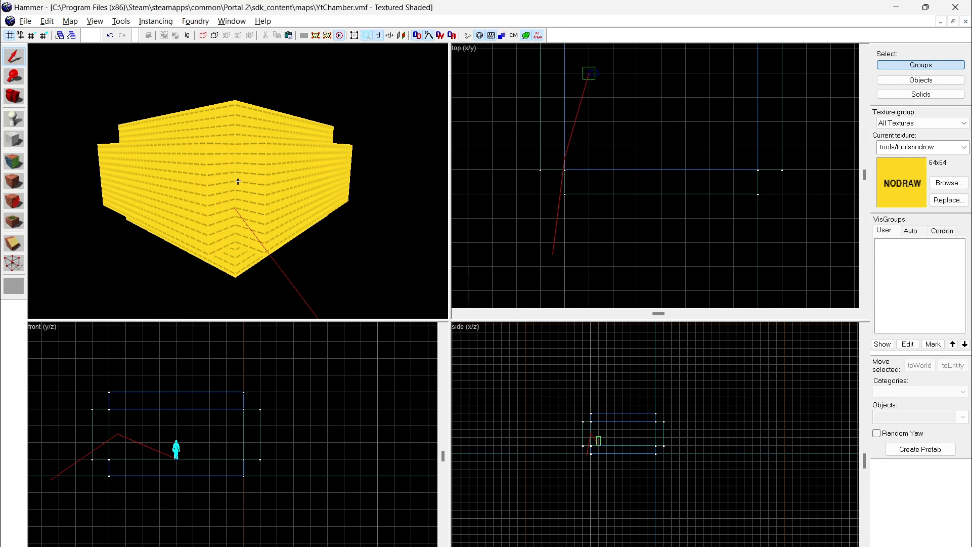
left_click(70, 21)
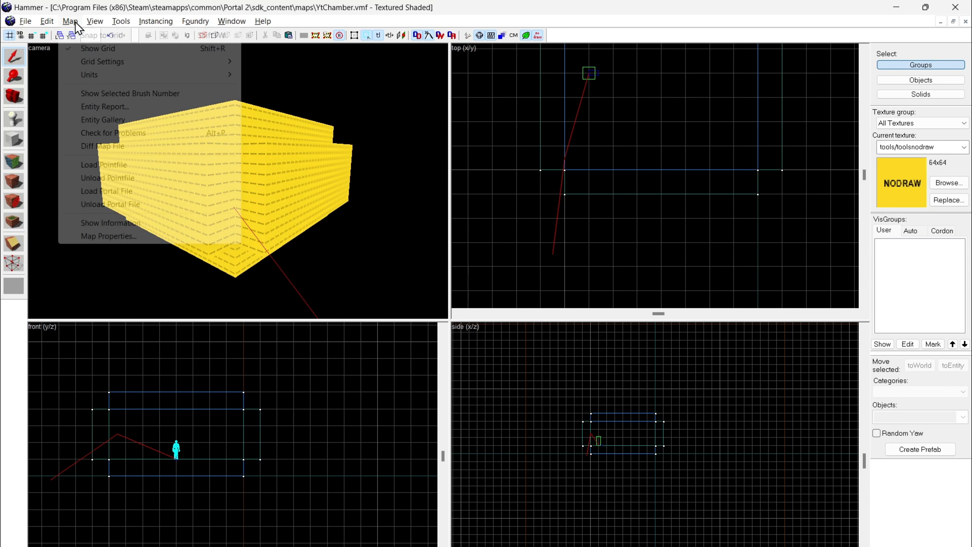
left_click(76, 178)
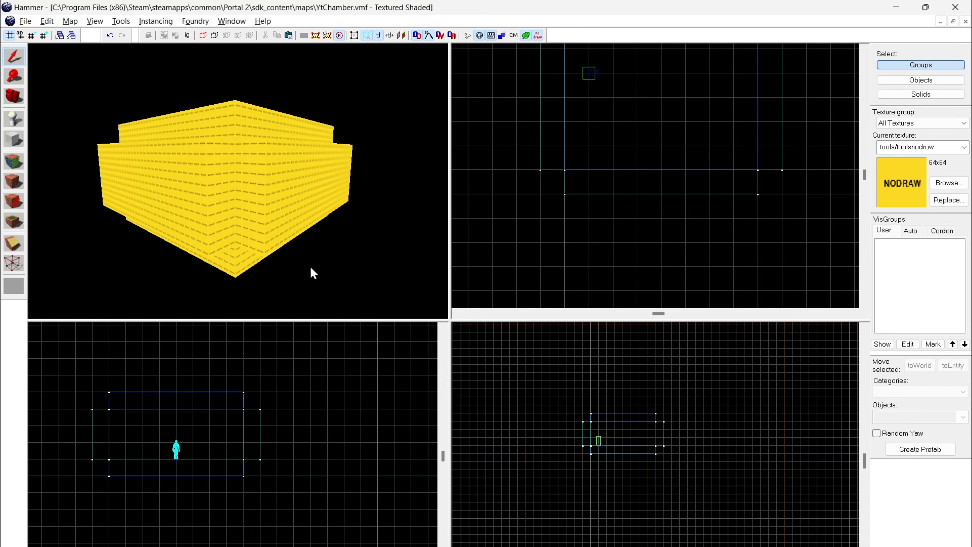
Step: Examine the sealed room's interior, including its floor, walls, ceiling and player start
key("z")
key("w")
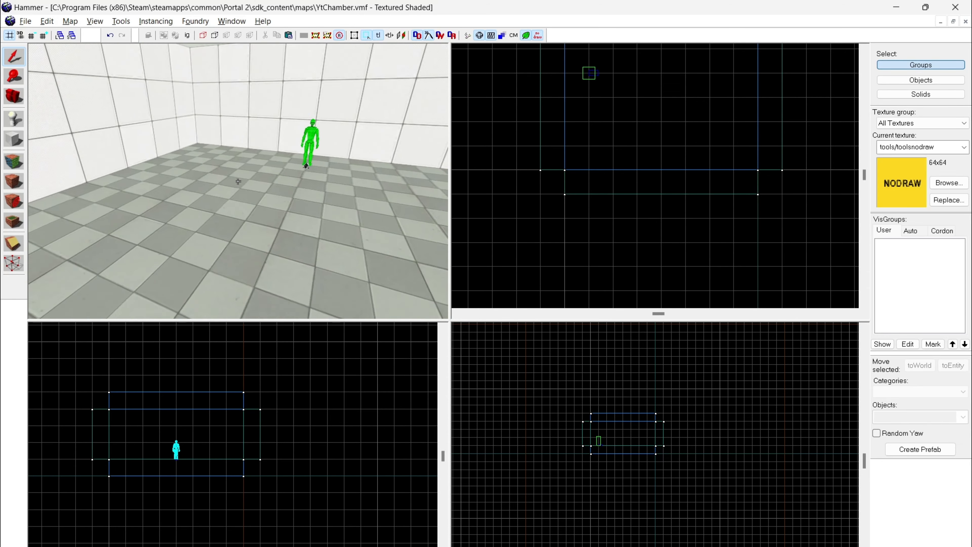
key("s")
key("w")
key("a")
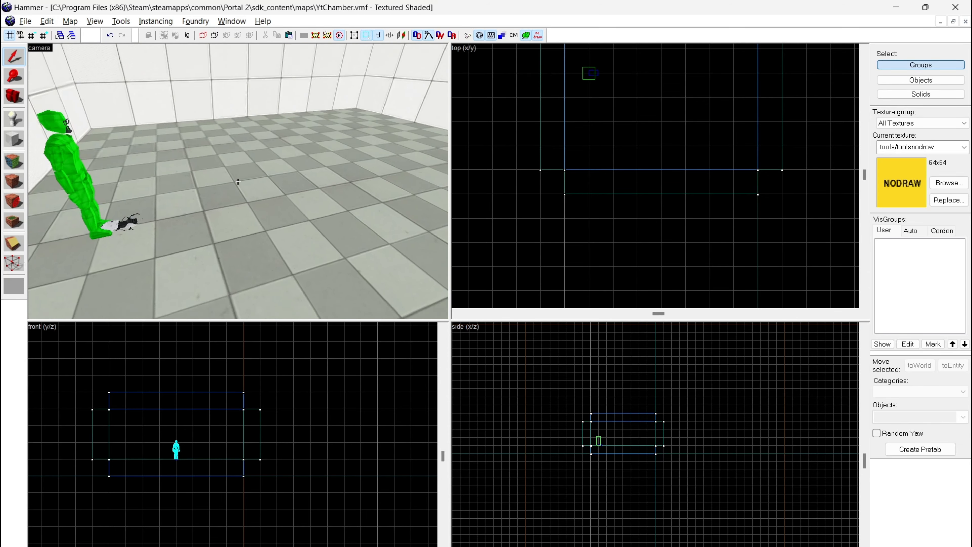
key("s")
key("w")
key("d")
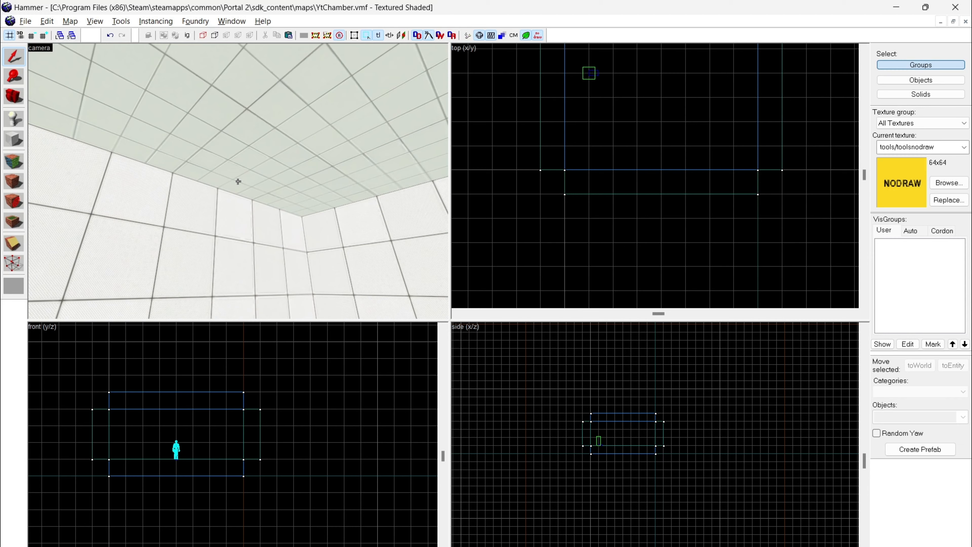
key("s")
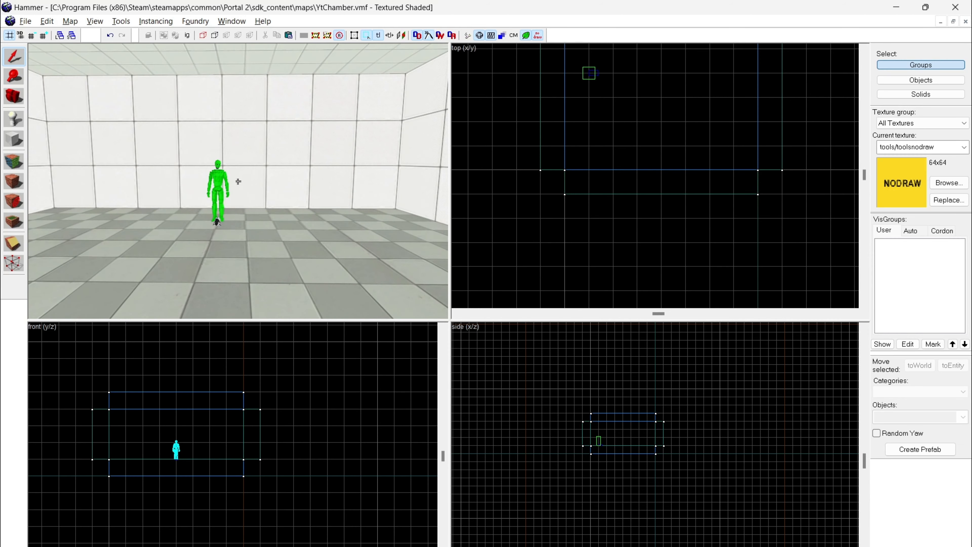
Step: Duplicate the info_player_start entity and place the copy at the centre of the room in the top view
key("z")
left_click(238, 182)
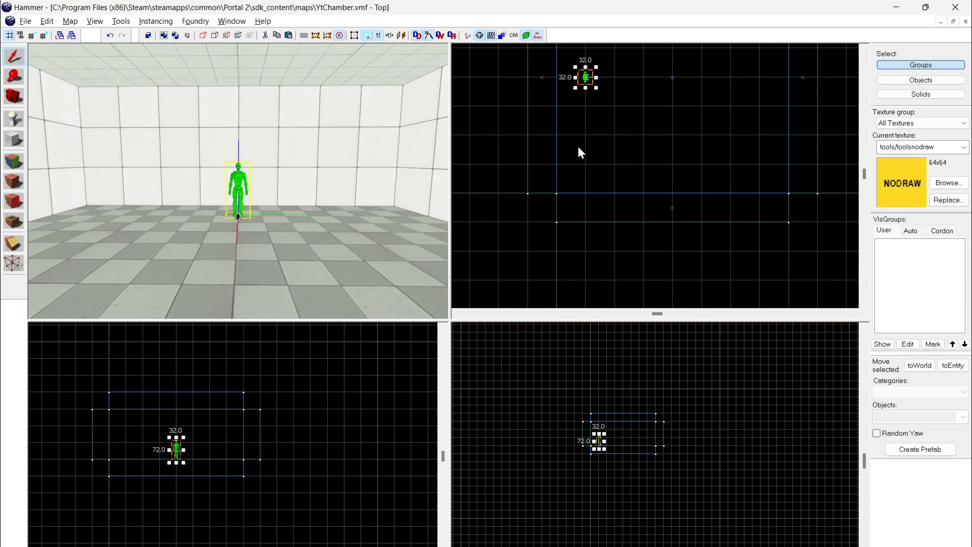
scroll(579, 152, "down", 2)
middle_click_drag(579, 152, 537, 242)
scroll(562, 176, "up", 2)
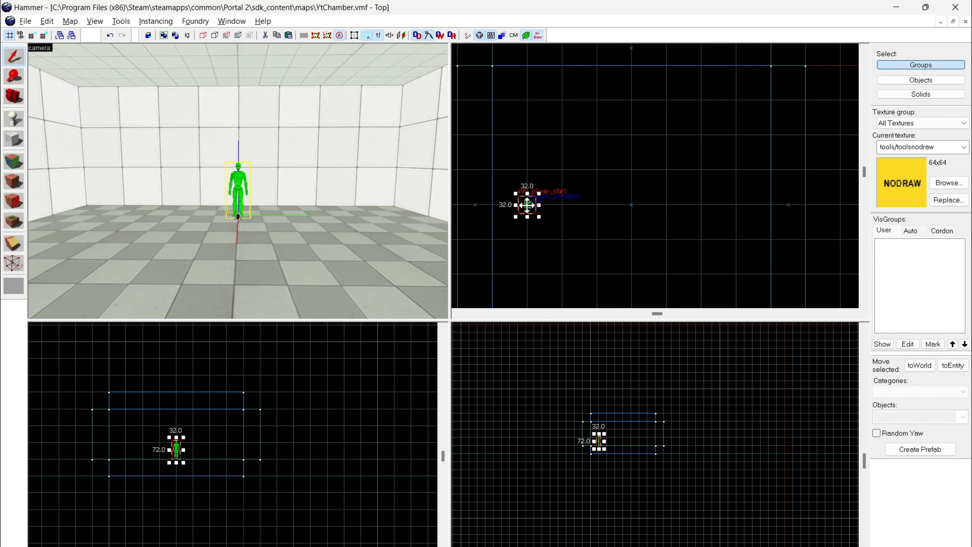
mouse_move(527, 205)
left_mouse_down("shift")
mouse_move(649, 213)
mouse_move(612, 211)
mouse_move(631, 205)
left_mouse_up("shift")
Step: Change the copied player start's class to prop_floor_button and apply it
key("z")
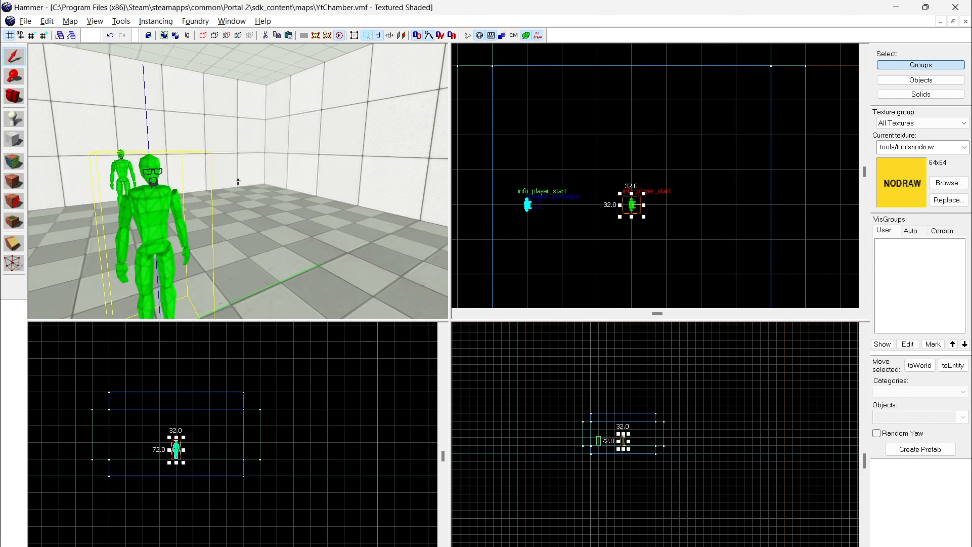
key("alt+Return")
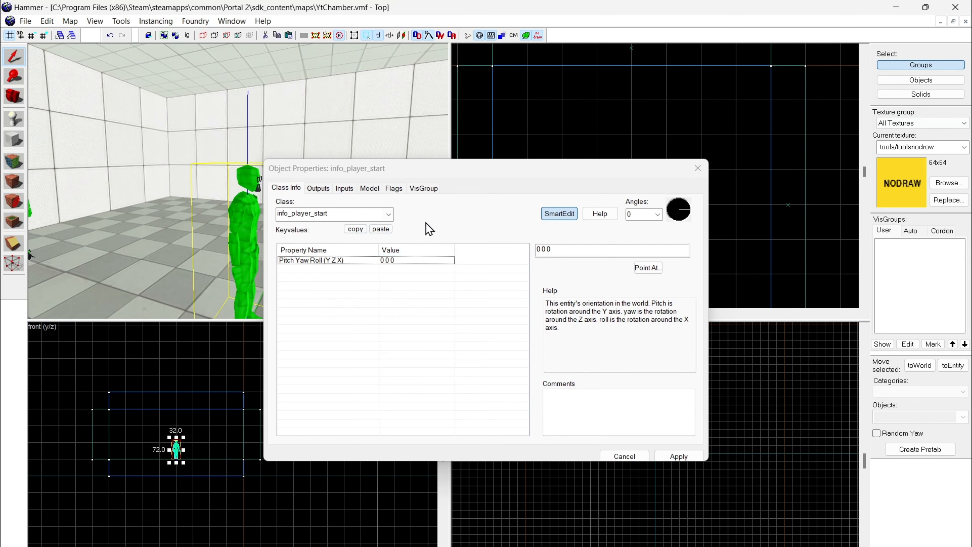
left_click(388, 214)
type("floor_b")
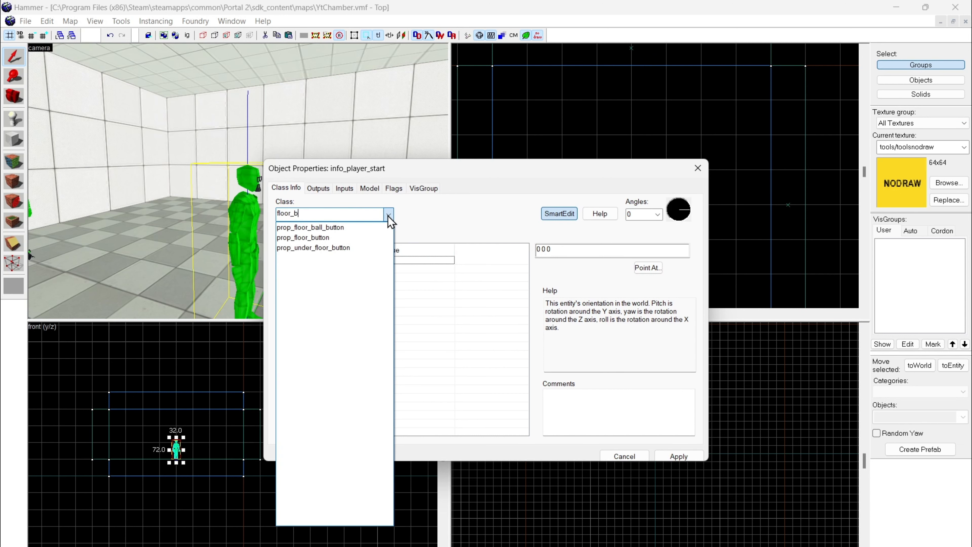
type("utto")
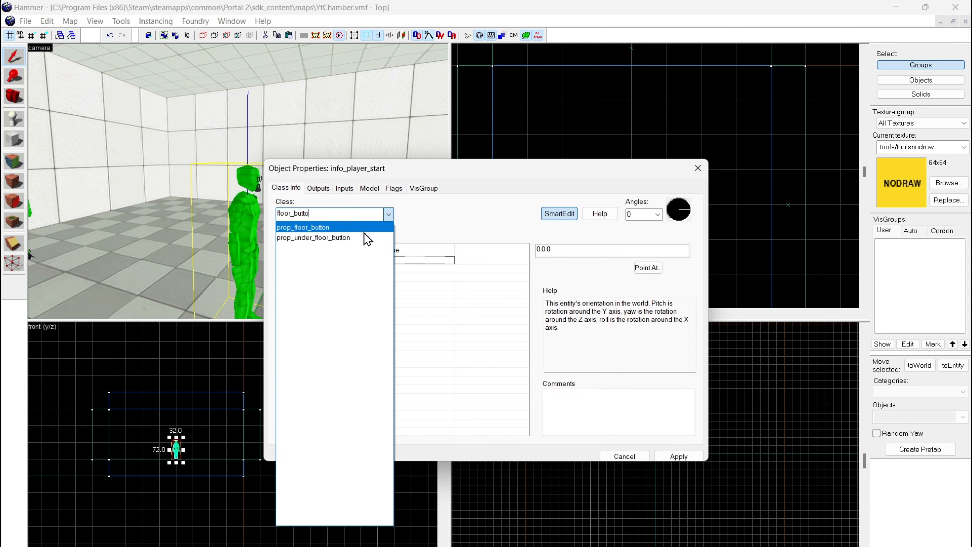
left_click(345, 227)
left_click(679, 456)
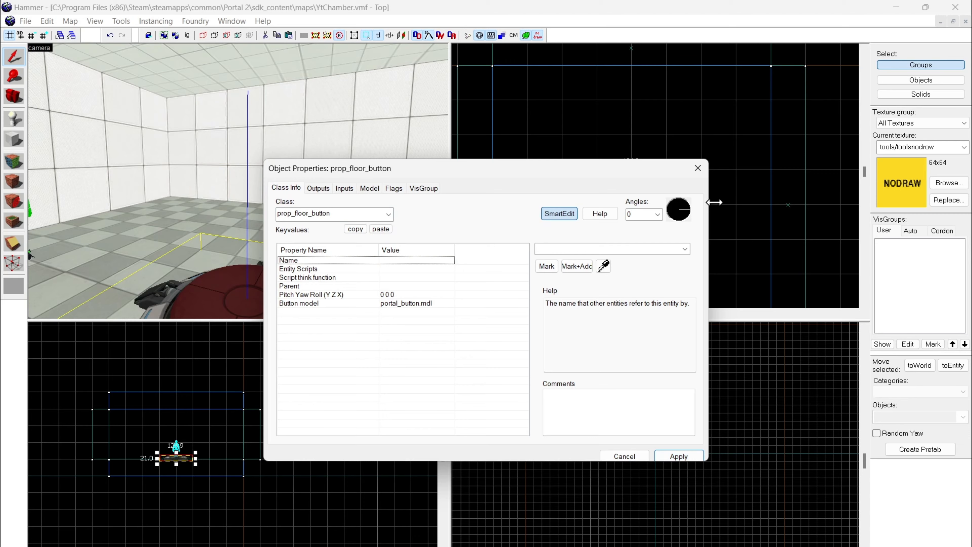
left_click(698, 168)
Step: View the floor button up close and check its object properties
key("z")
key("a")
key("w")
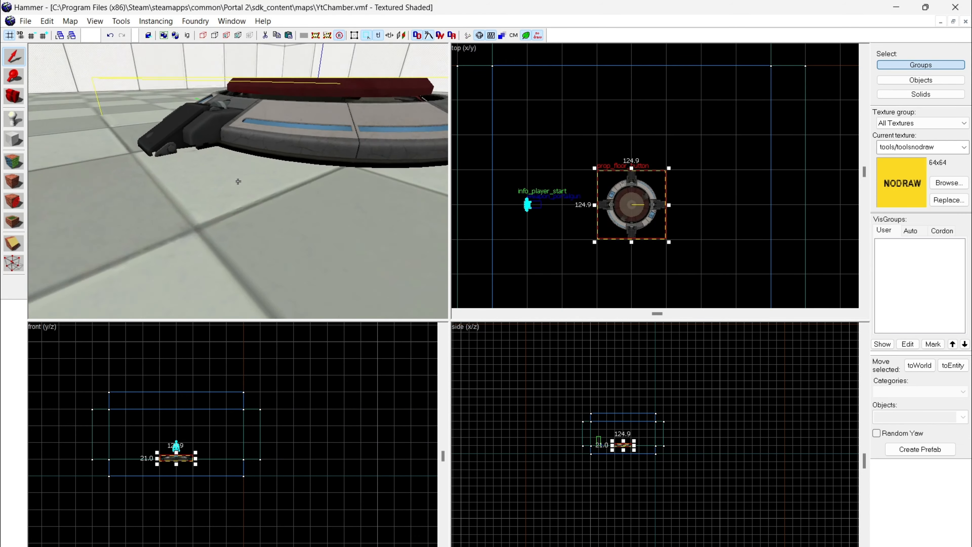
key("d")
key("z")
key("alt+Return")
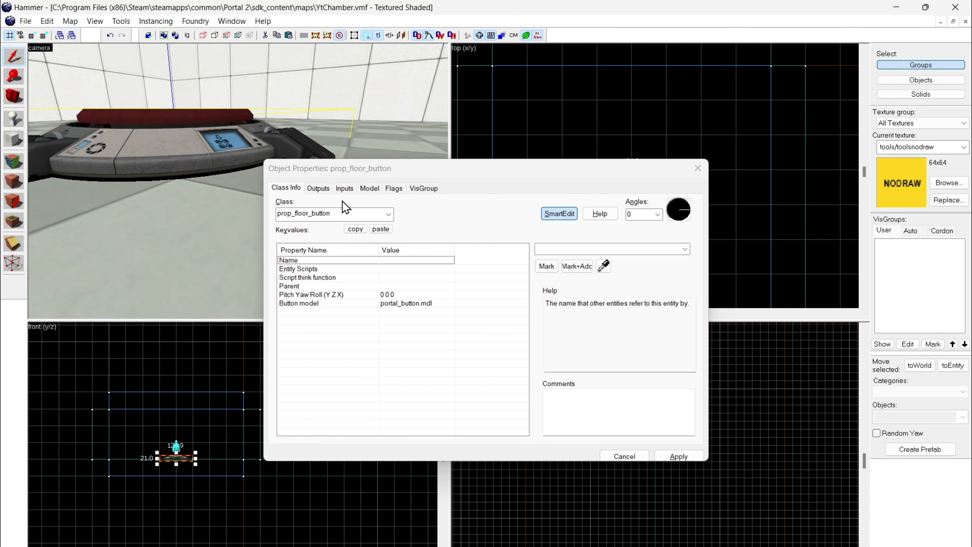
left_click(704, 169)
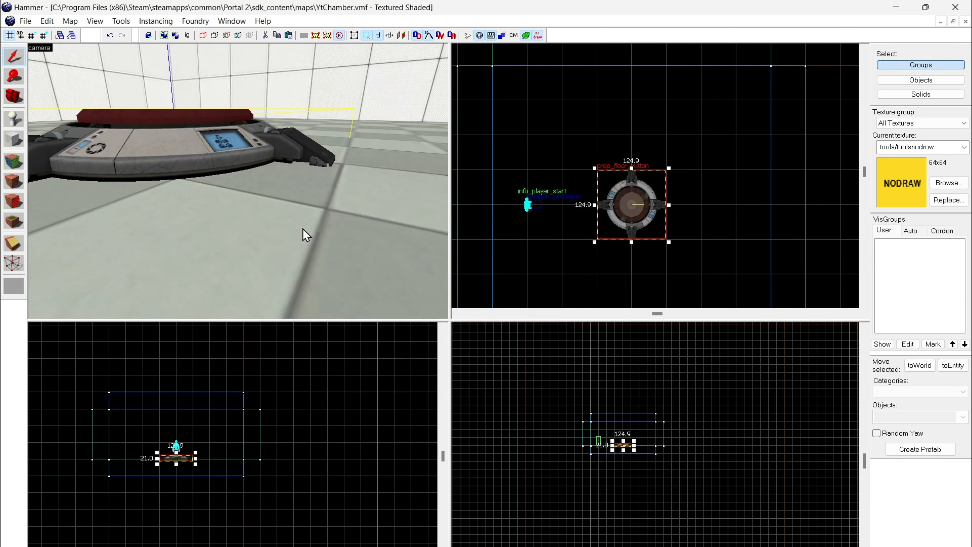
Step: Examine the floor button's model from above and from its different sides
key("z")
key("w")
key("s")
key("s")
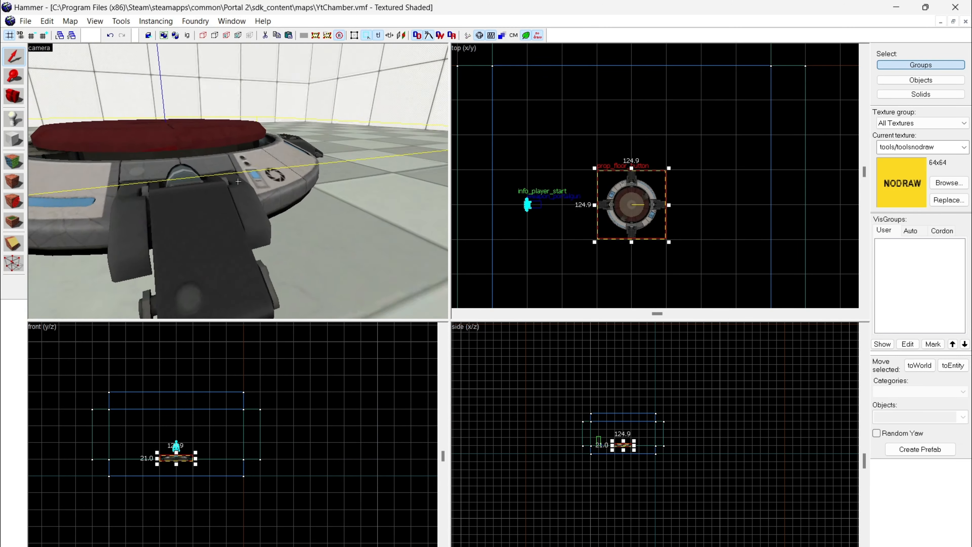
key("w")
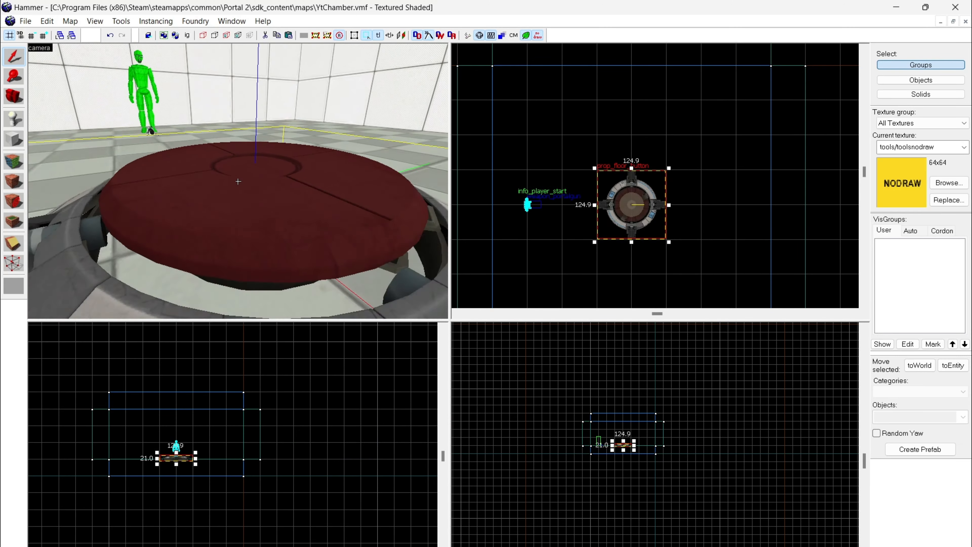
key("s")
key("a")
key("s")
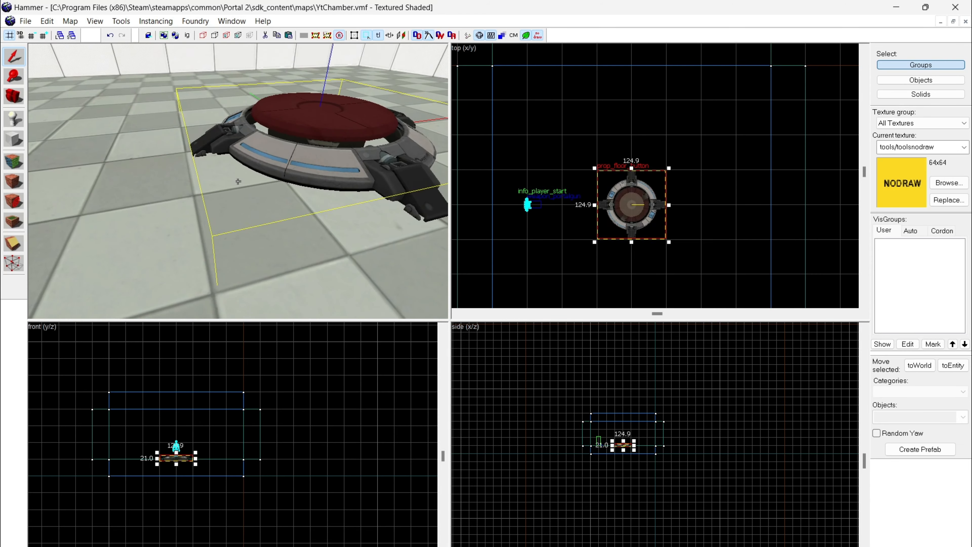
Step: Inspect the floor button's size and placement in the room from near and far viewpoints
key("w")
key("s")
key("w")
key("w")
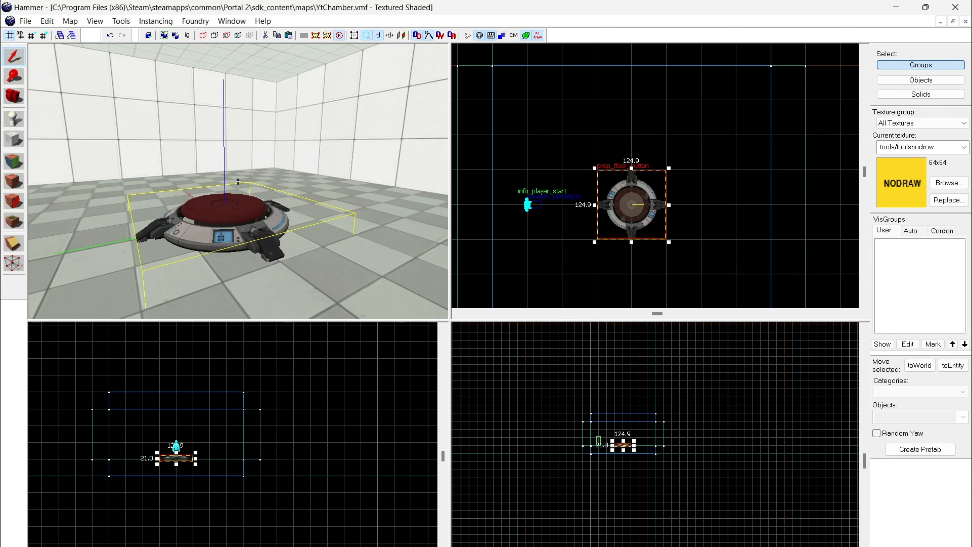
key("a")
key("s")
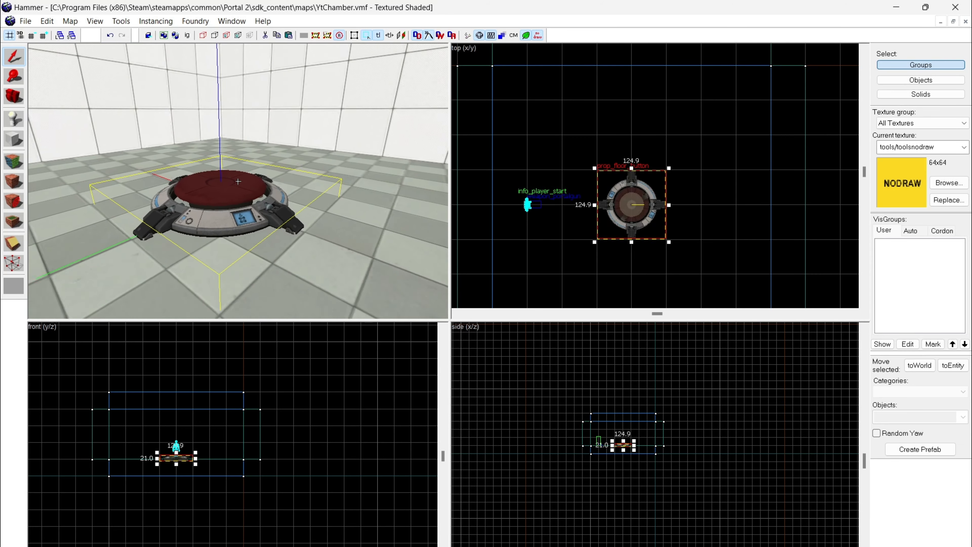
key("a")
key("z")
Step: Duplicate the floor button and place the copy diagonally above and left of the original in the top view
left_click_drag(657, 206, 575, 148)
key("z")
key("a")
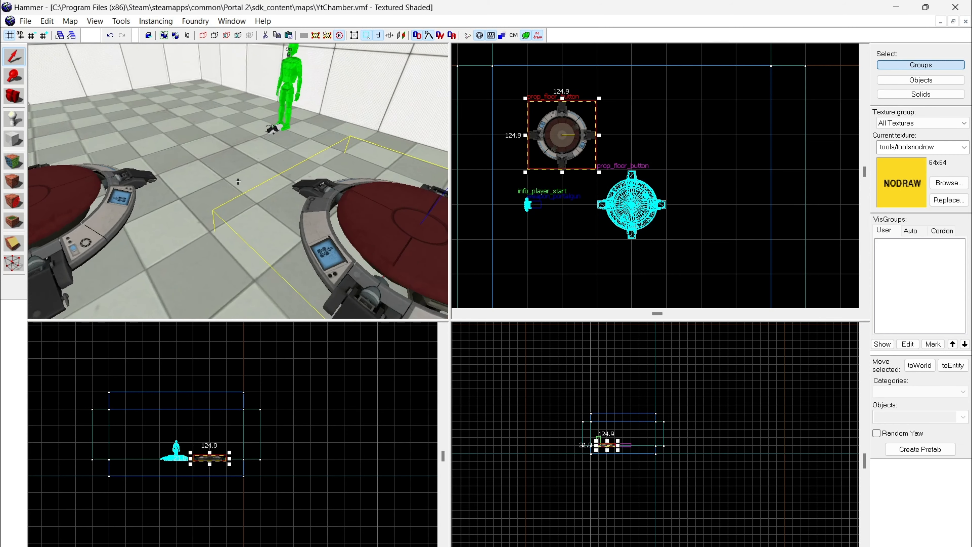
key("z")
Step: Change the copied floor button's class to prop_button and apply it
key("alt+Return")
left_click(389, 214)
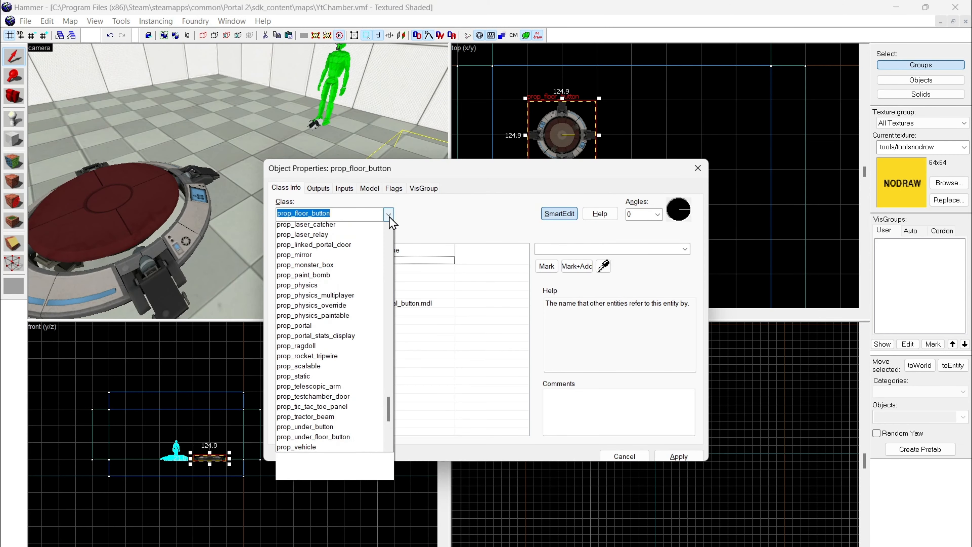
type("button")
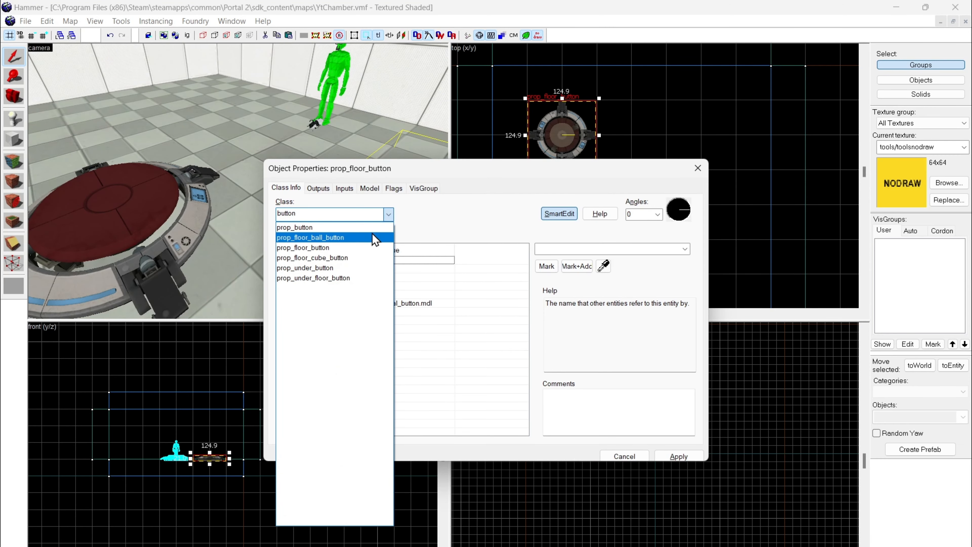
key("Return")
left_click(670, 459)
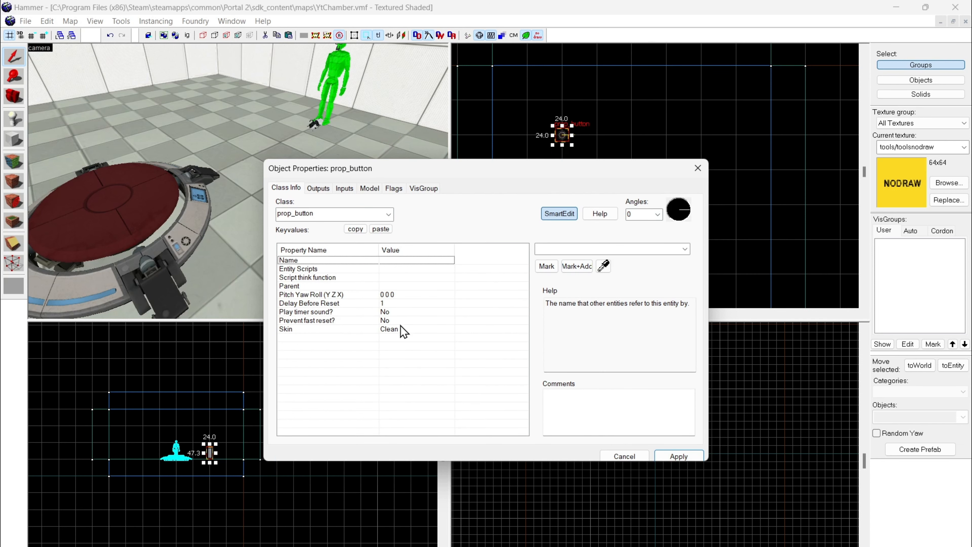
left_click(699, 174)
Step: Look up which Skin options the pedestal button's object properties offer
double_click(150, 231)
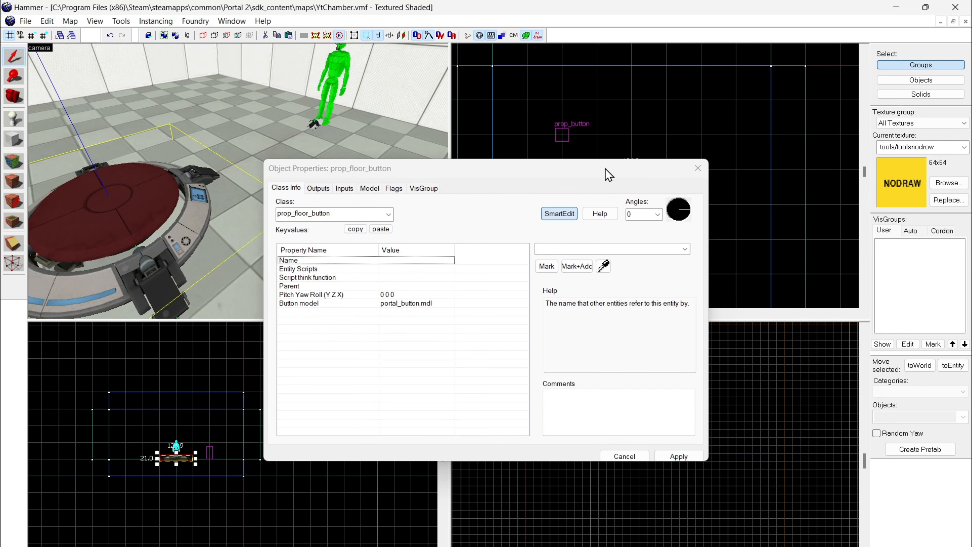
left_click(696, 171)
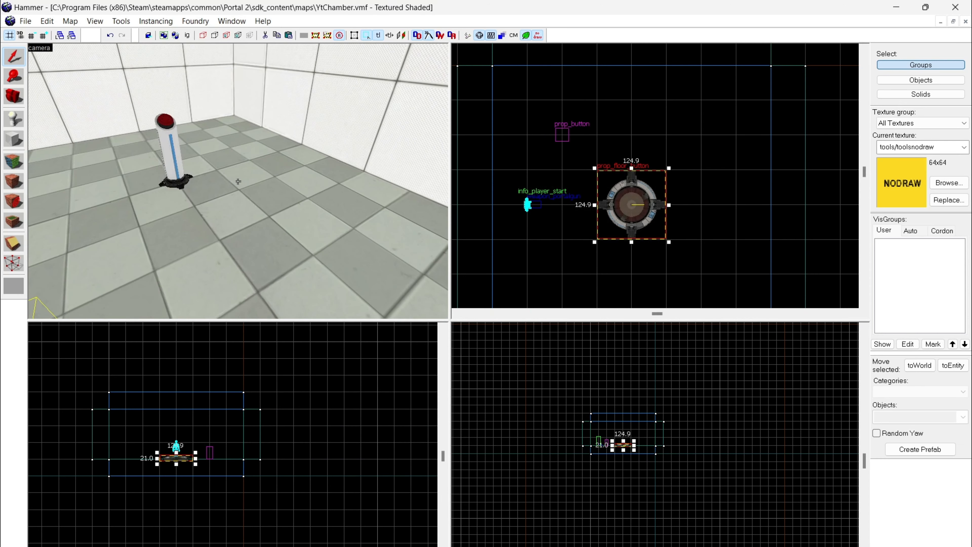
double_click(236, 149)
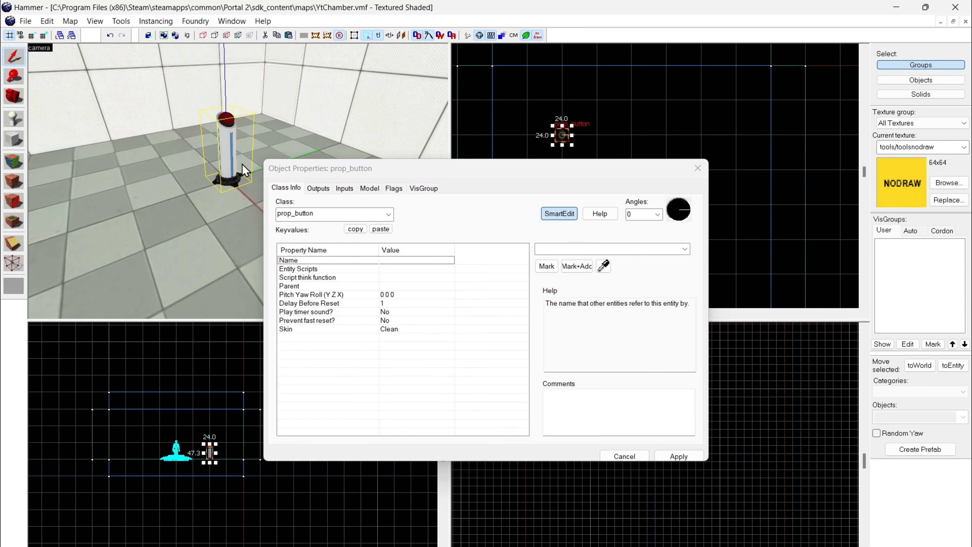
left_click(397, 329)
left_click(684, 249)
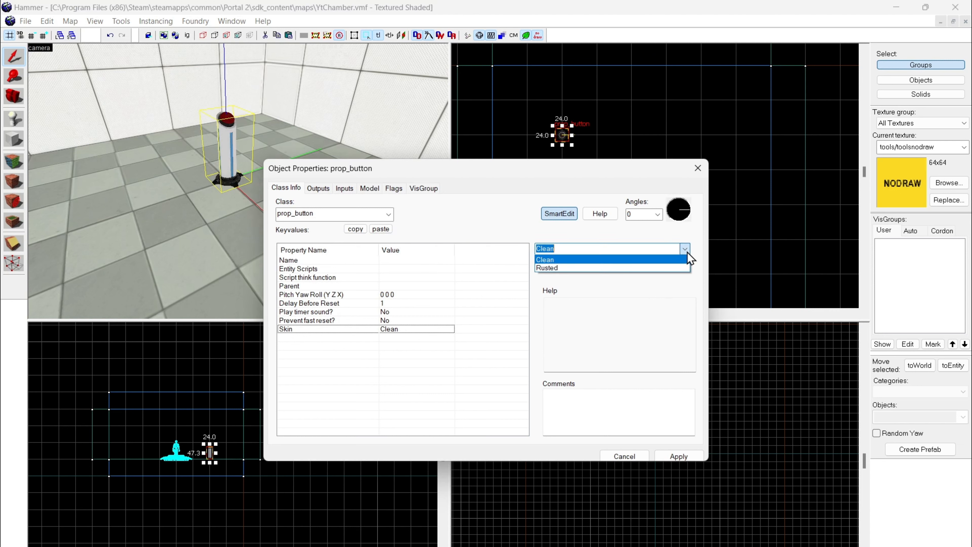
left_click(686, 255)
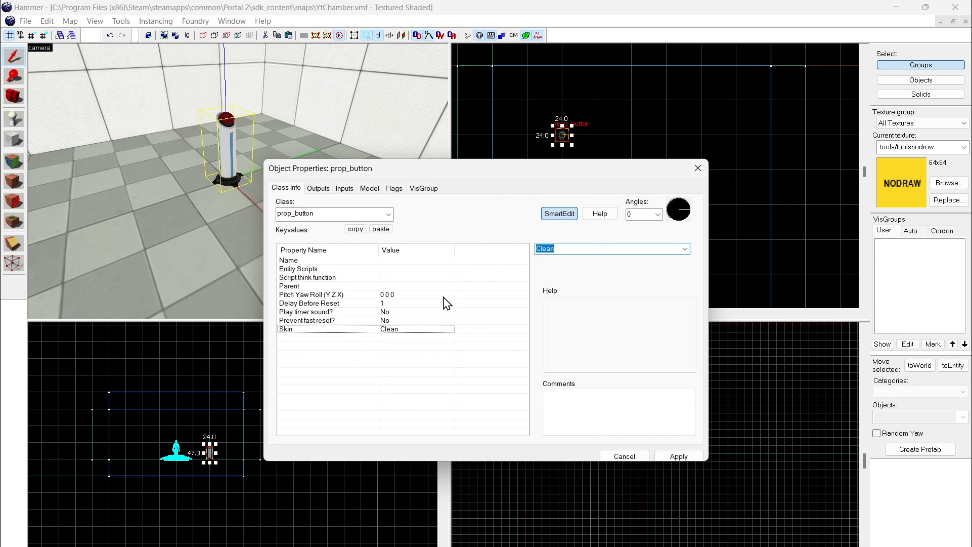
Step: Read the help for the pedestal button's timer sound, fast reset and reset delay properties, and view its outputs list
left_click(409, 313)
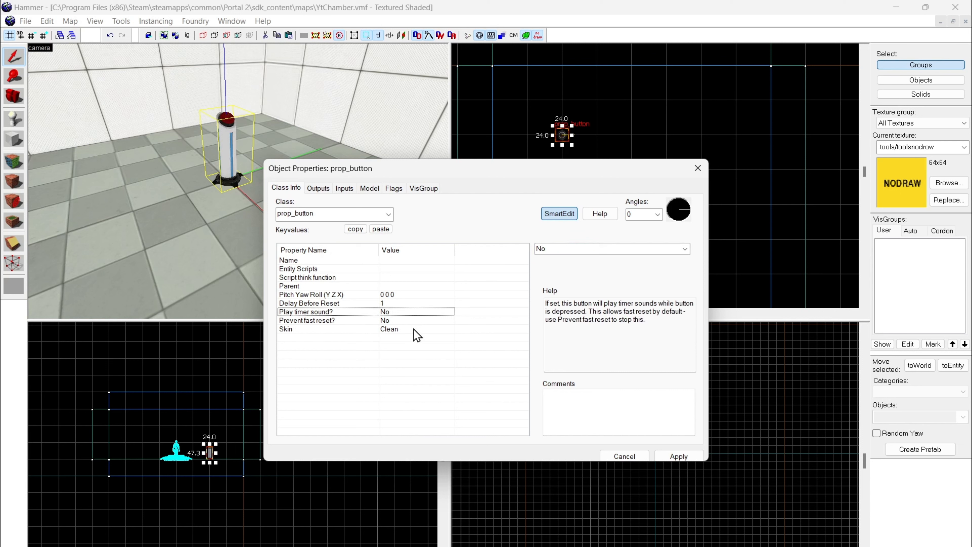
left_click(382, 324)
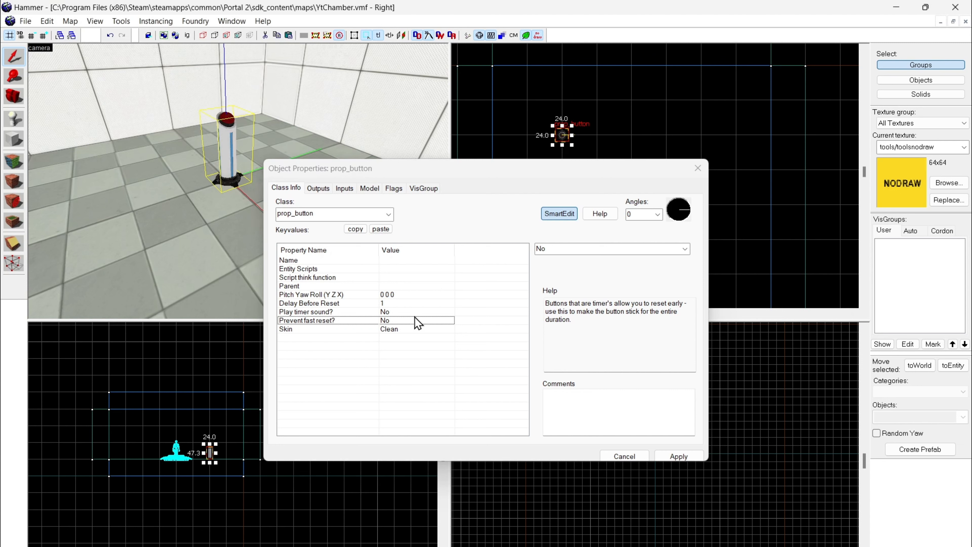
left_click(417, 303)
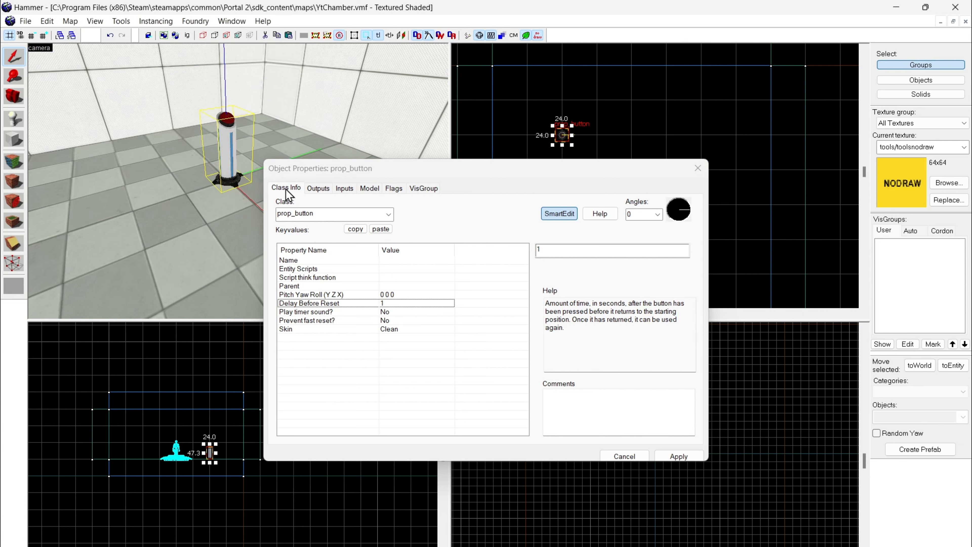
left_click(319, 188)
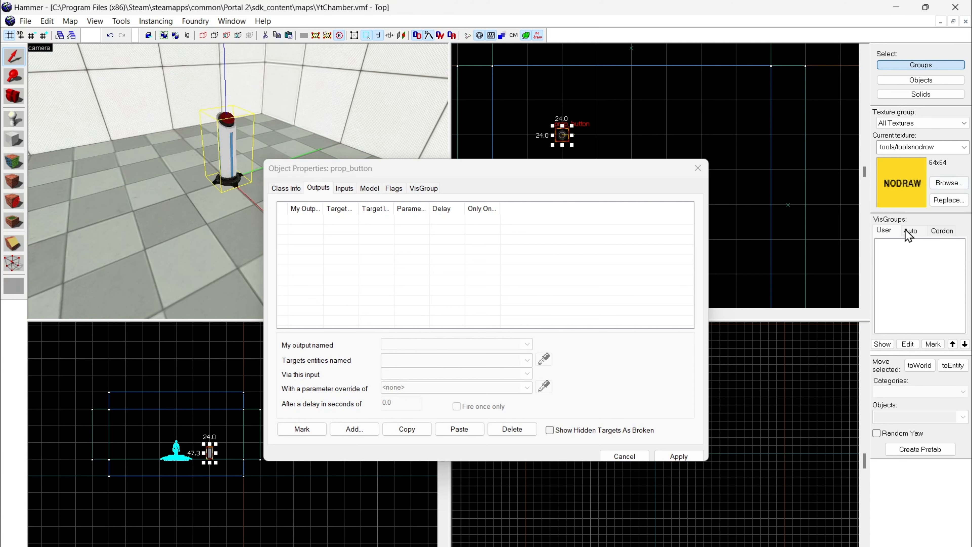
left_click(698, 168)
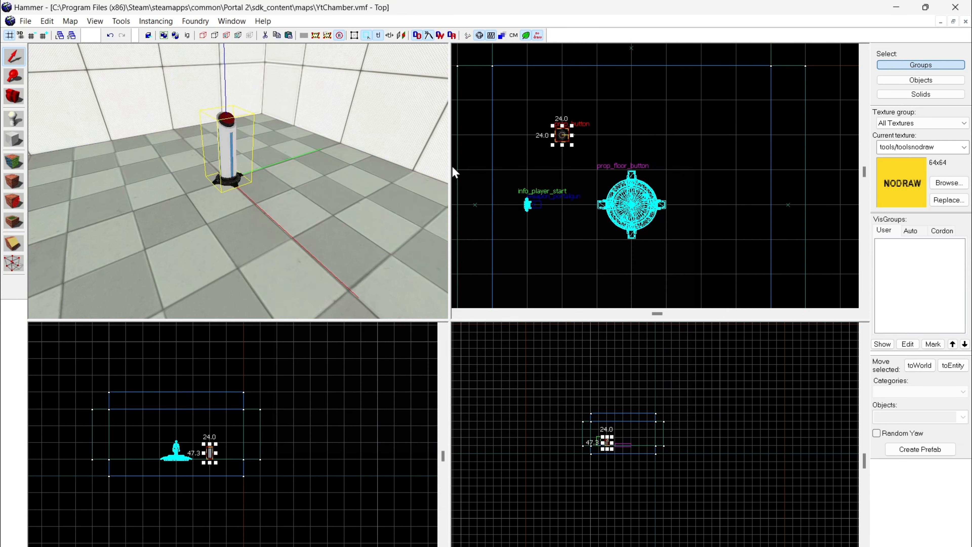
Step: Duplicate the pedestal button and place the copy in line with the floor button, near the right wall in the top view
key("z")
key("s")
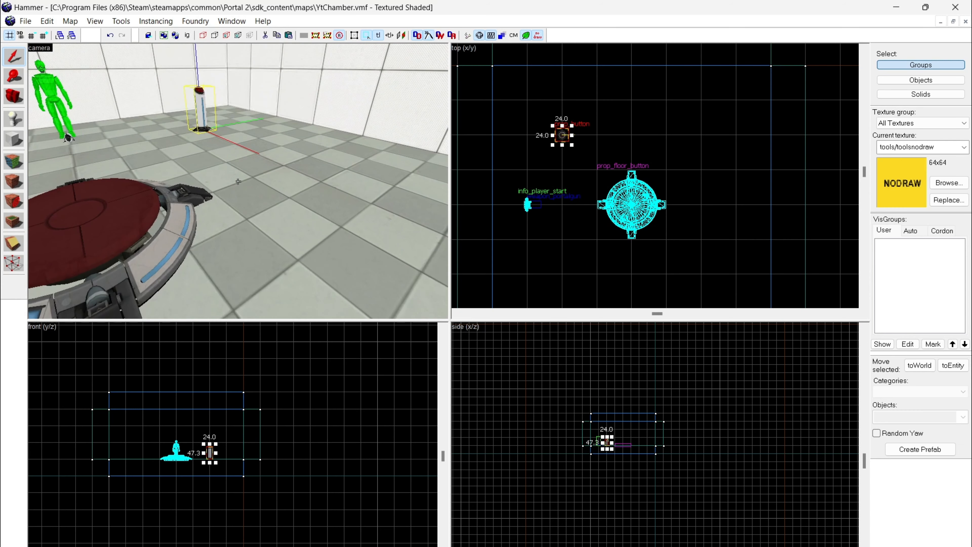
key("s")
key("a")
key("w")
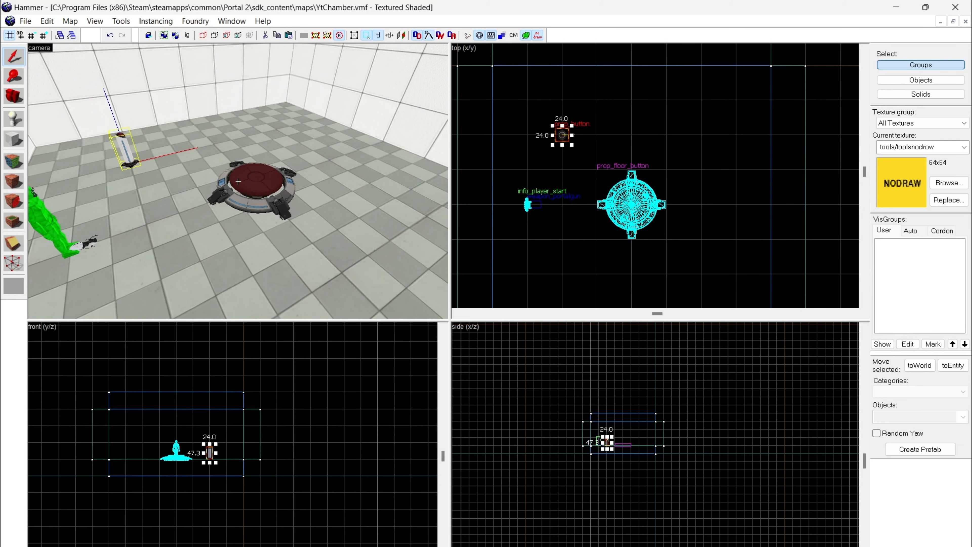
key("z")
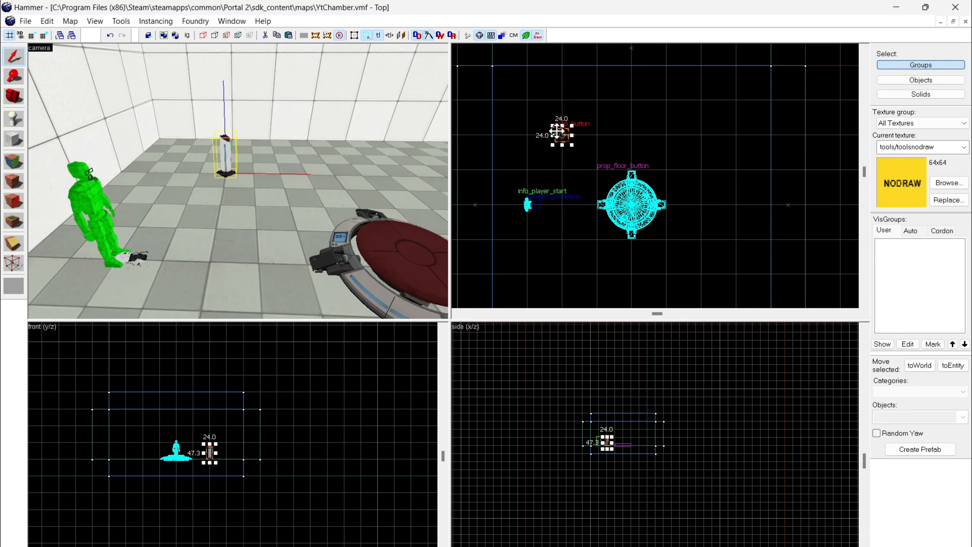
mouse_move(556, 131)
left_mouse_down("shift")
mouse_move(634, 135)
mouse_move(735, 182)
mouse_move(733, 203)
left_mouse_up("shift")
Step: Change the copied pedestal button's class to prop_testchamber_door and apply it
key("alt+Return")
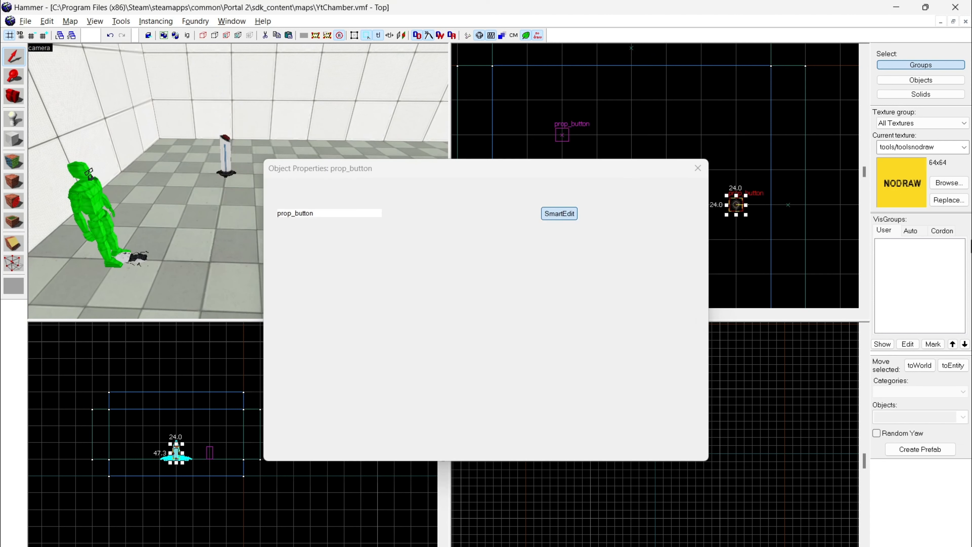
left_click(387, 218)
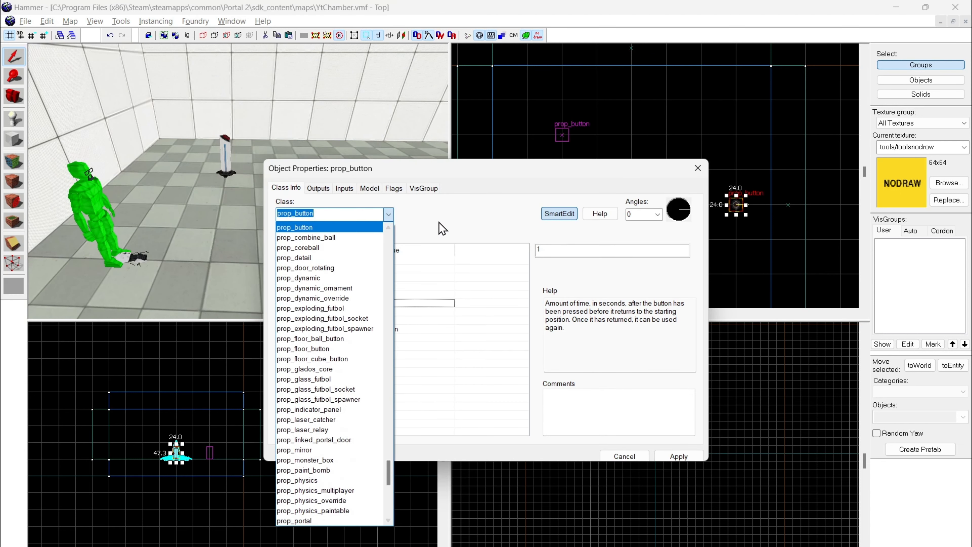
type("prop_testchamber_door")
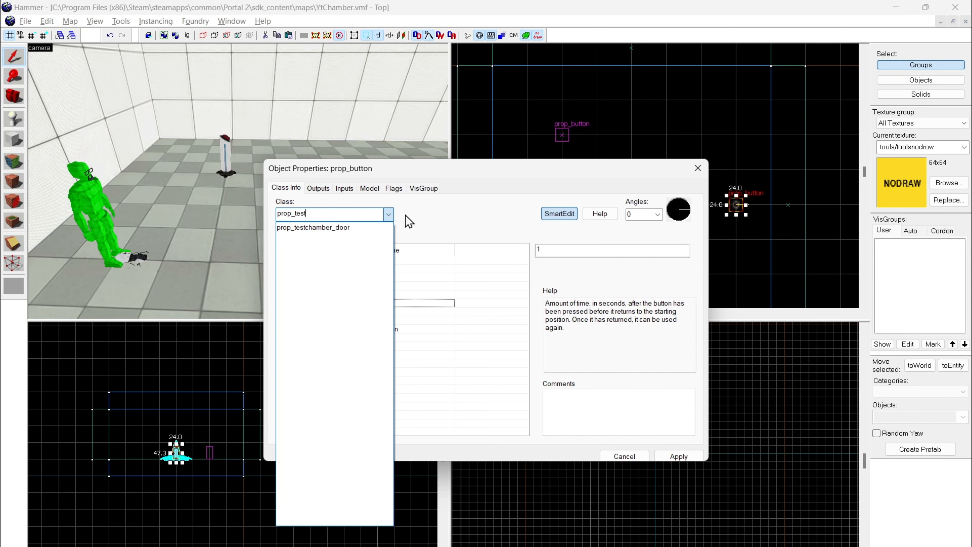
key("Return")
left_click(678, 456)
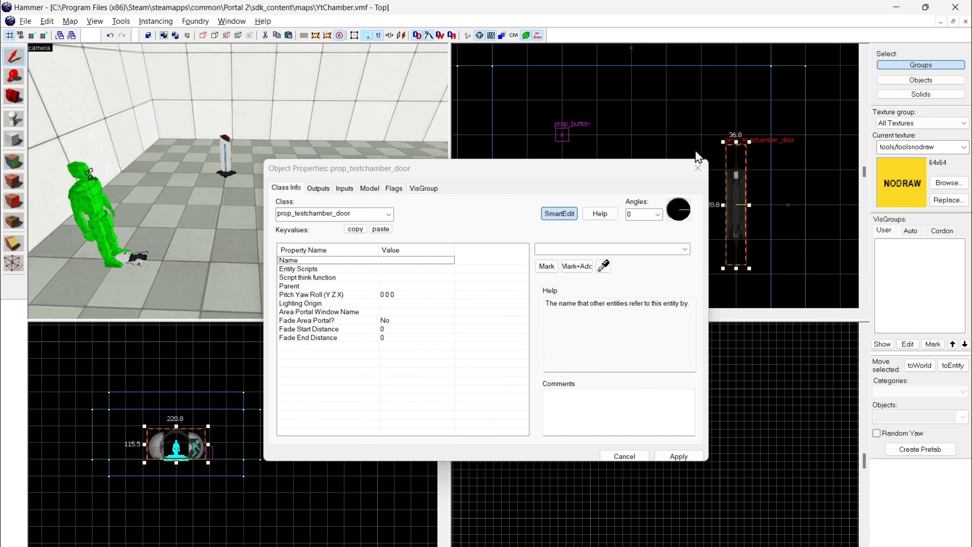
left_click(698, 171)
Step: Rotate the test chamber door 180 degrees in the top view so its exit-sign side faces the opposite way
key("z")
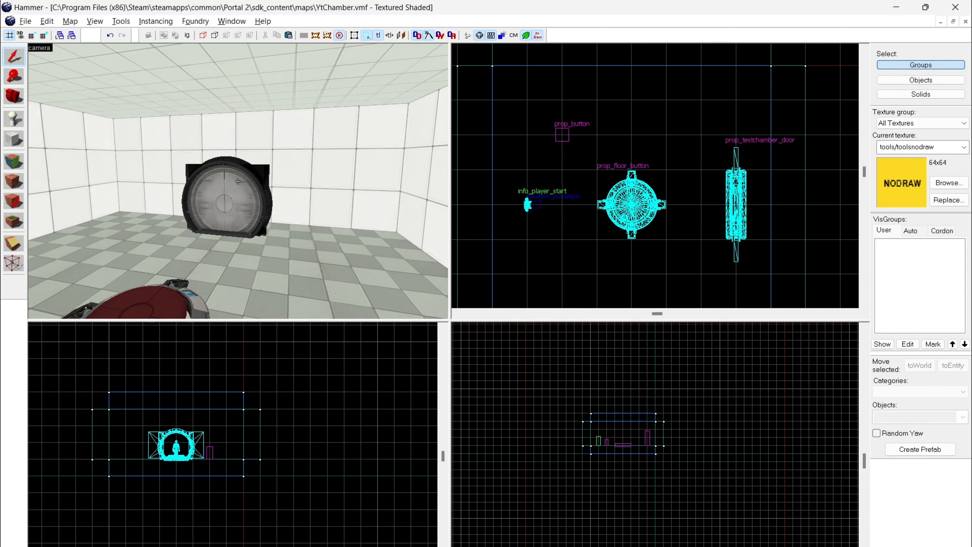
key("a")
left_click(238, 181)
key("z")
left_click(732, 179)
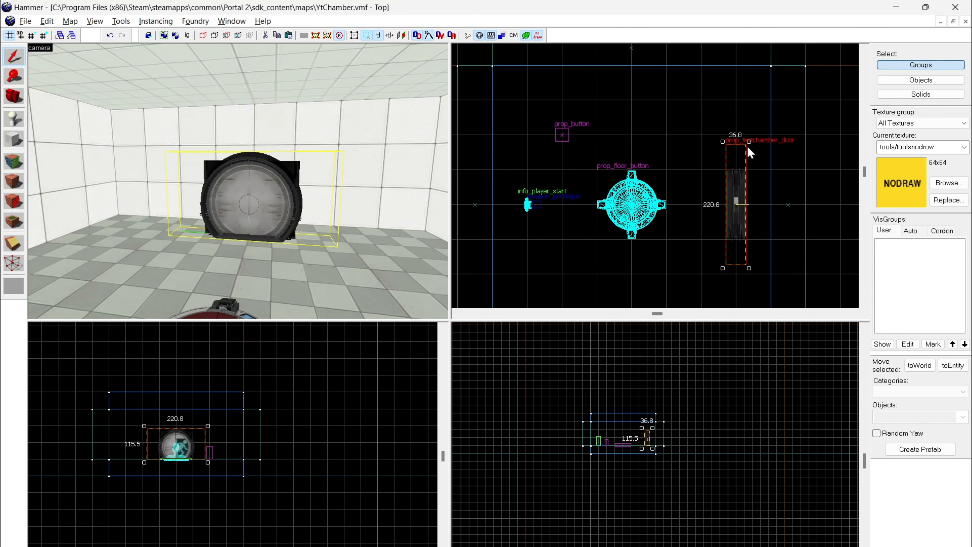
mouse_move(749, 144)
left_mouse_down()
mouse_move(774, 184)
mouse_move(733, 271)
left_mouse_up()
key("z")
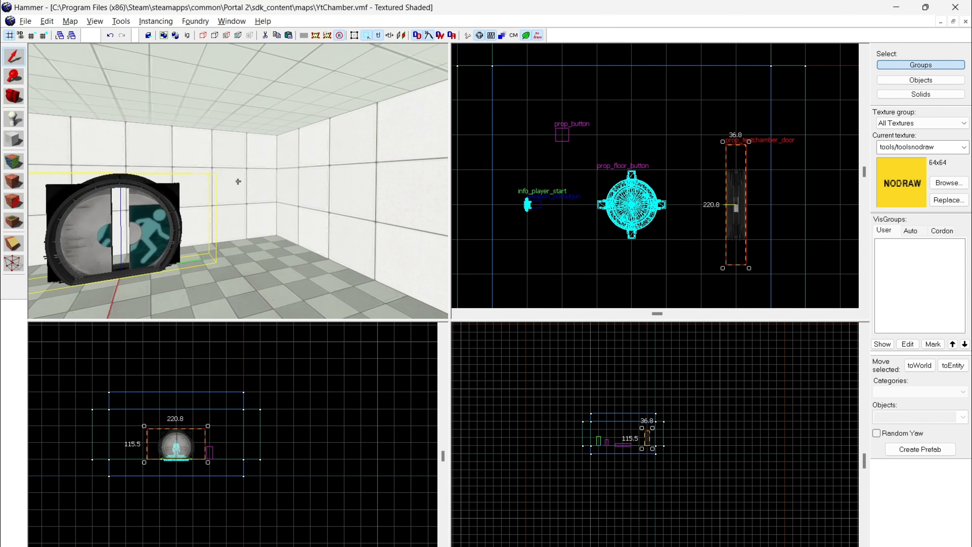
Step: Name the test chamber door entity Jimmy and apply the change
left_click(238, 181)
key("w")
key("d")
key("d")
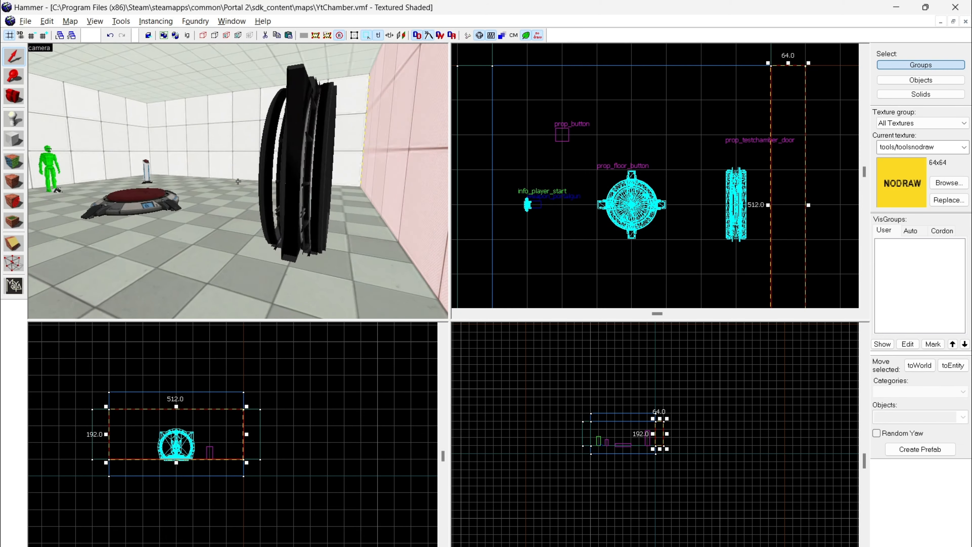
key("w")
key("z")
double_click(238, 181)
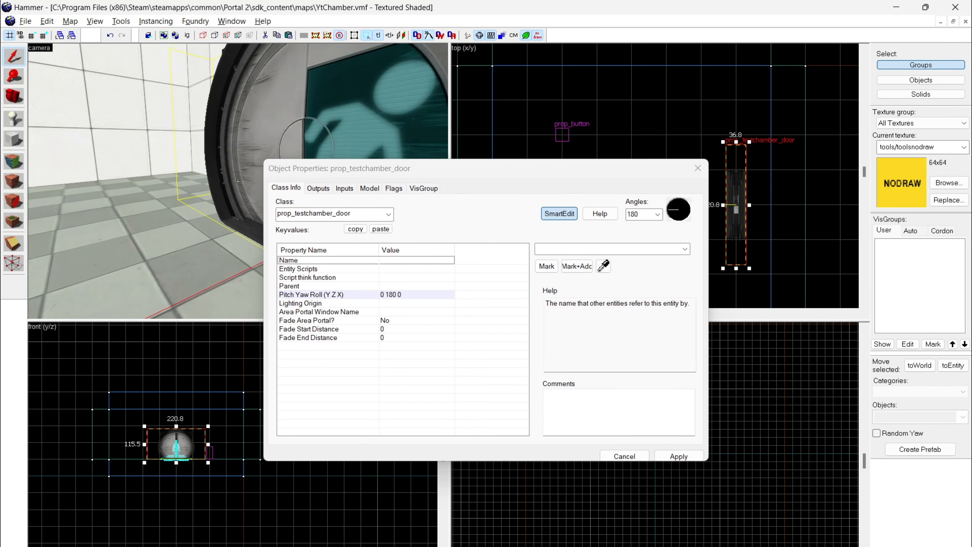
left_click(558, 248)
type("Jimmy")
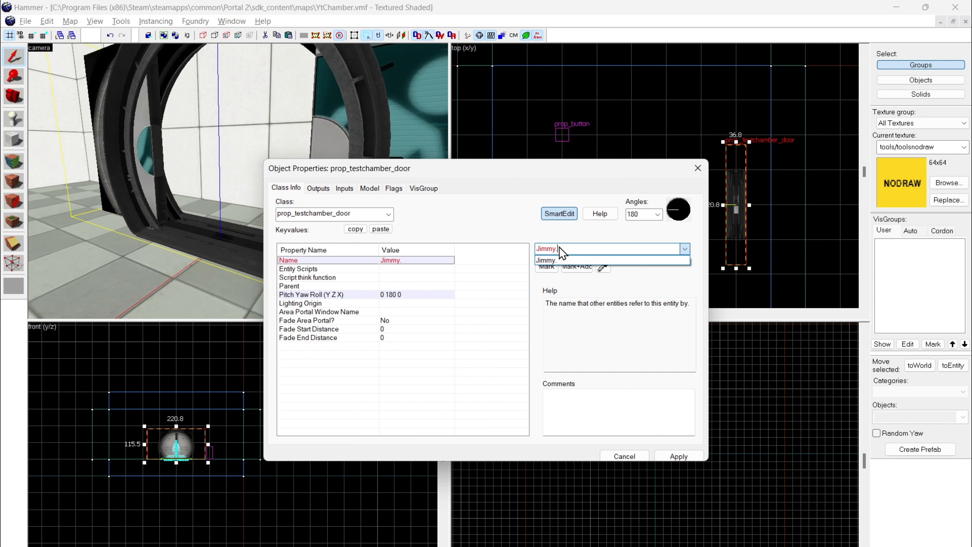
left_click(655, 457)
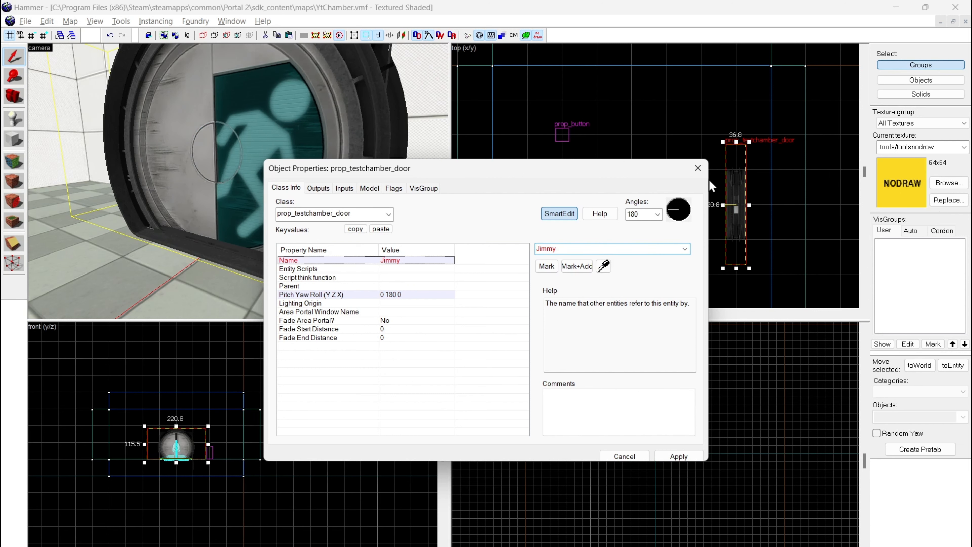
left_click(698, 168)
Step: Add an OnPressed output to the pedestal button
double_click(293, 152)
left_click(318, 188)
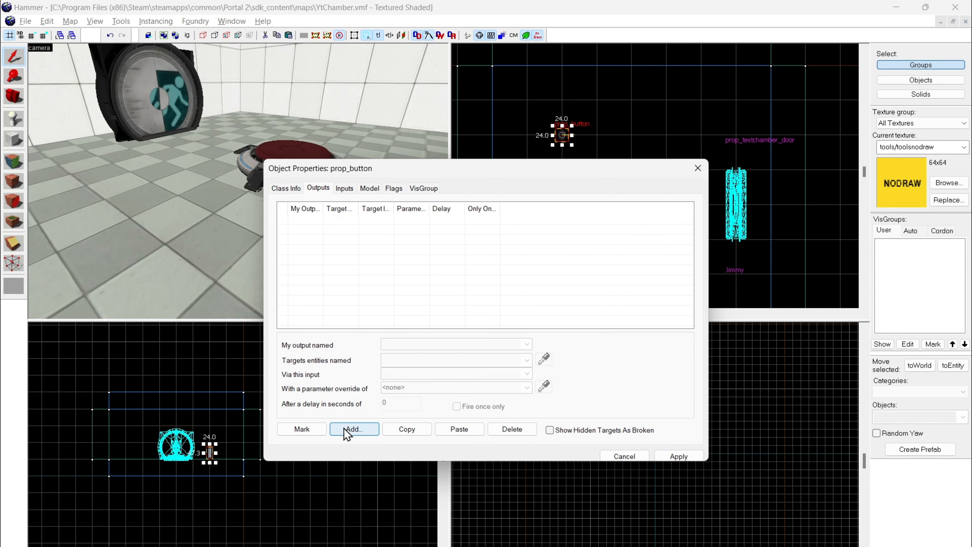
left_click(346, 430)
type("O")
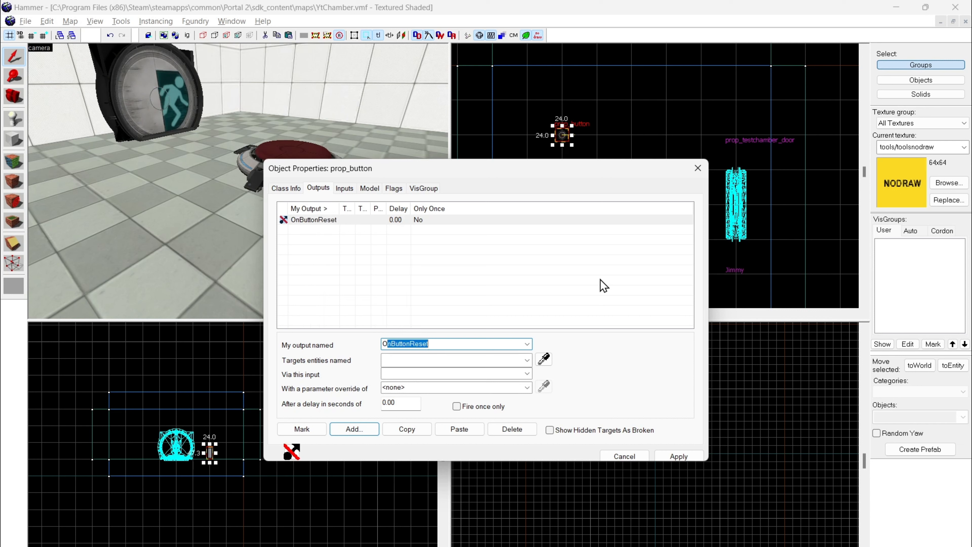
key("Delete")
type("nPressed")
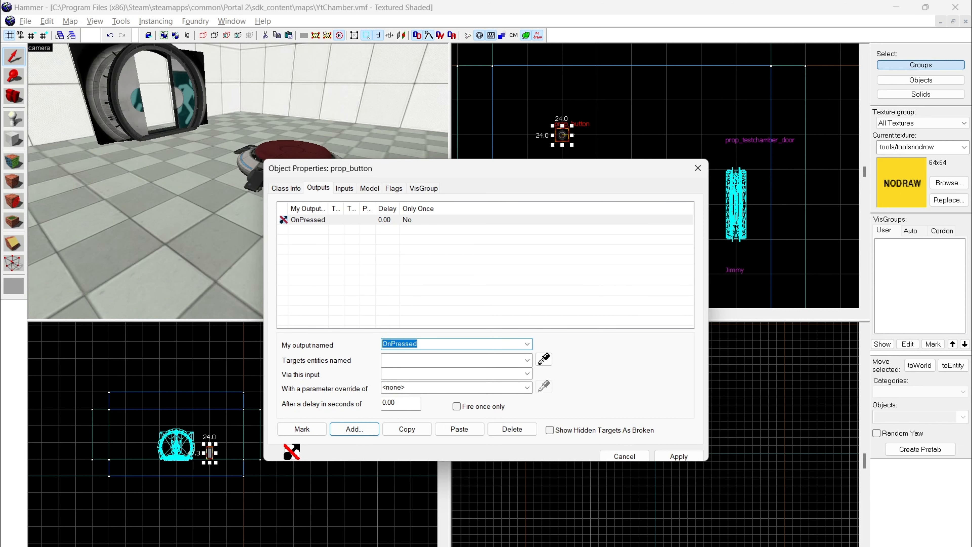
Step: Target the OnPressed output at the entity Jimmy with the Open input and apply it
left_click(526, 360)
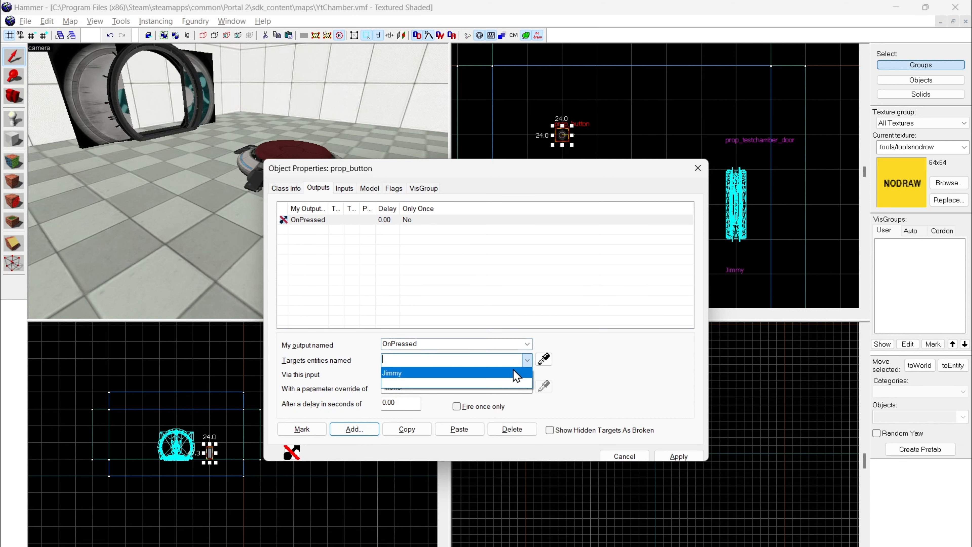
left_click(512, 371)
left_click(527, 373)
left_click(497, 478)
left_click(678, 455)
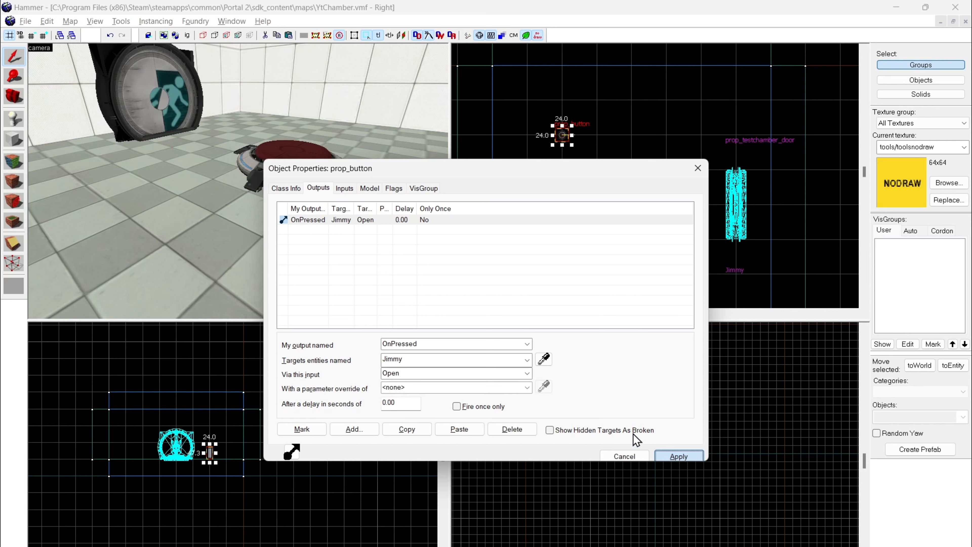
Step: Add a second output to the pedestal button that fires on OnButtonReset
left_click(368, 427)
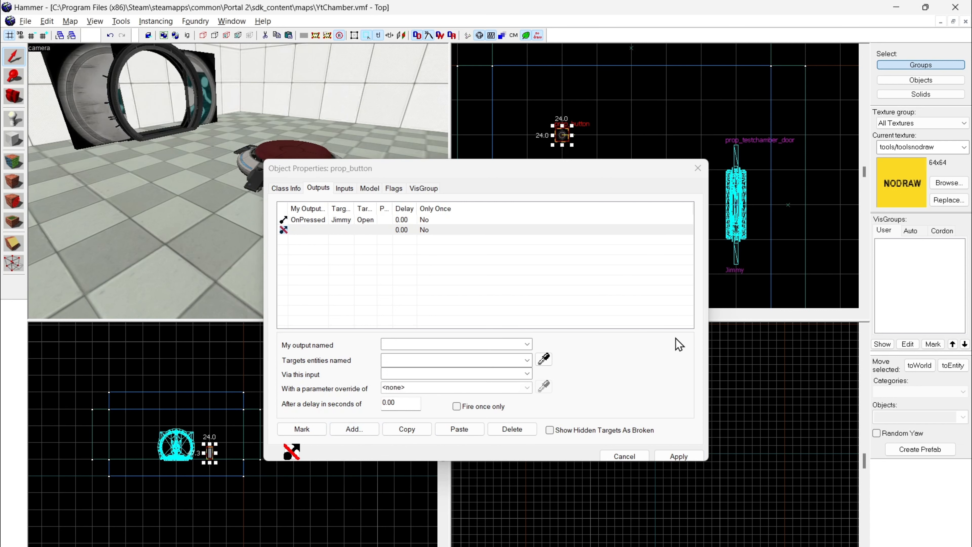
left_click(527, 344)
type("OnU")
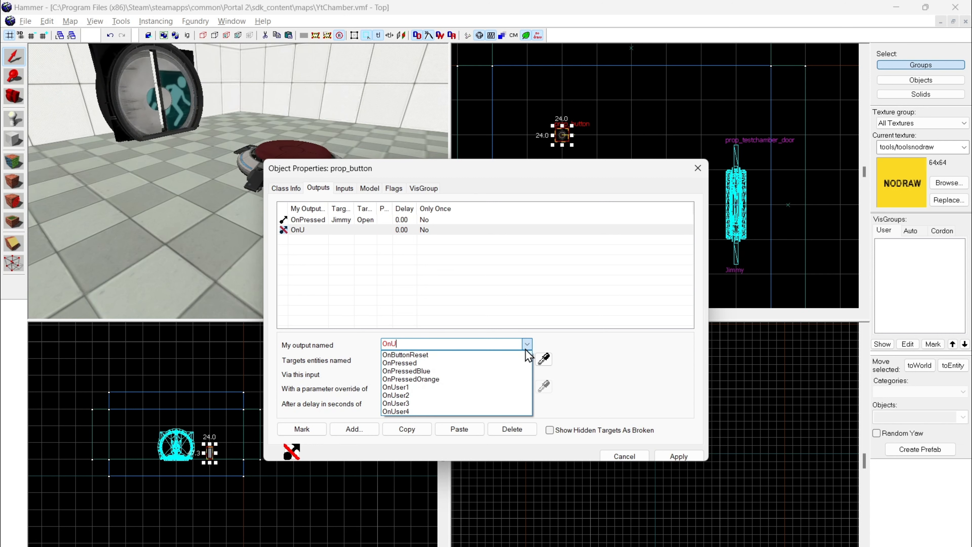
left_click(512, 355)
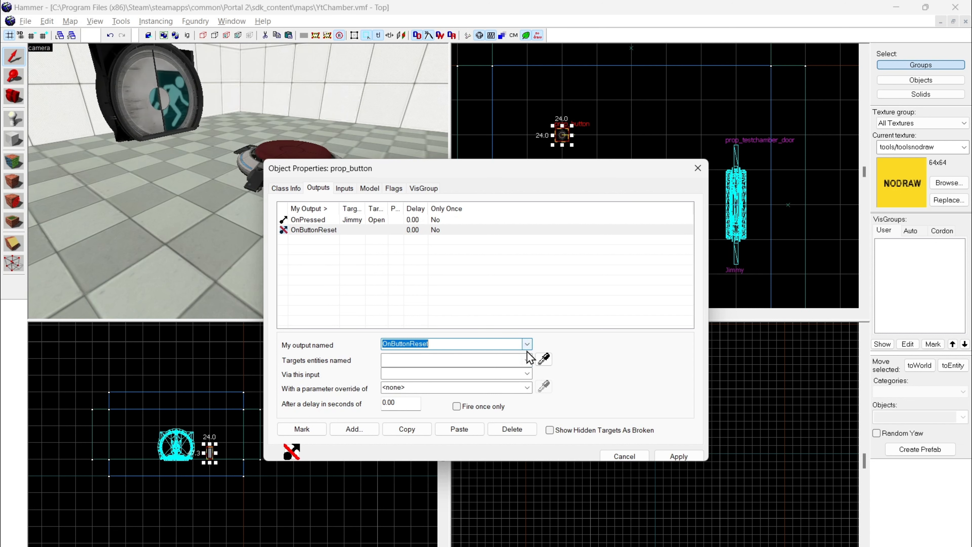
Step: Target the OnButtonReset output at the entity Jimmy with the Close input, apply it and close the object properties
left_click(527, 360)
left_click(498, 374)
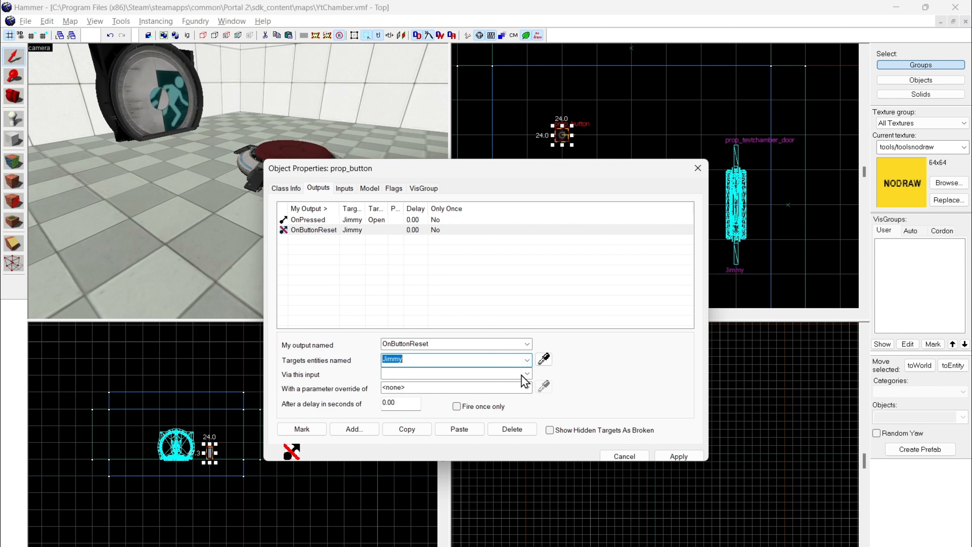
left_click(527, 373)
left_click(444, 400)
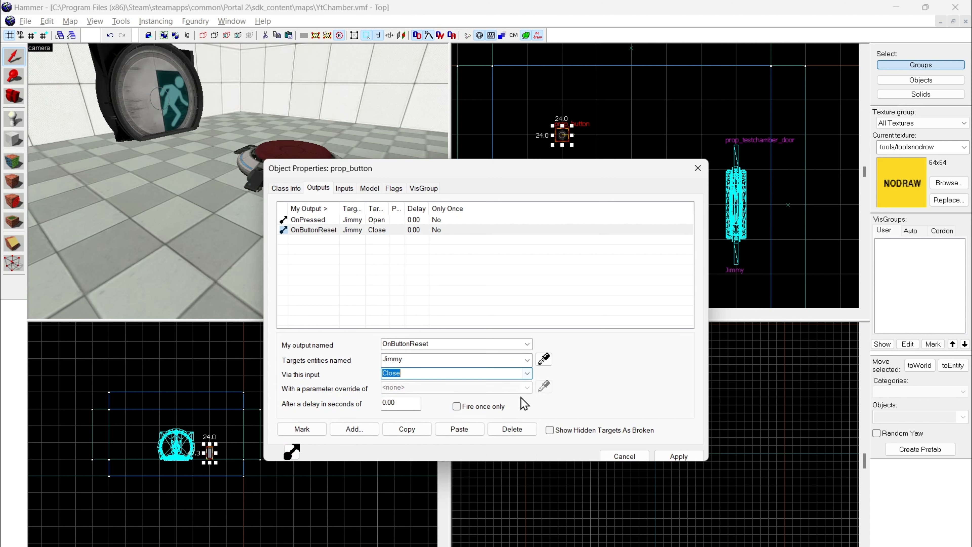
left_click(679, 456)
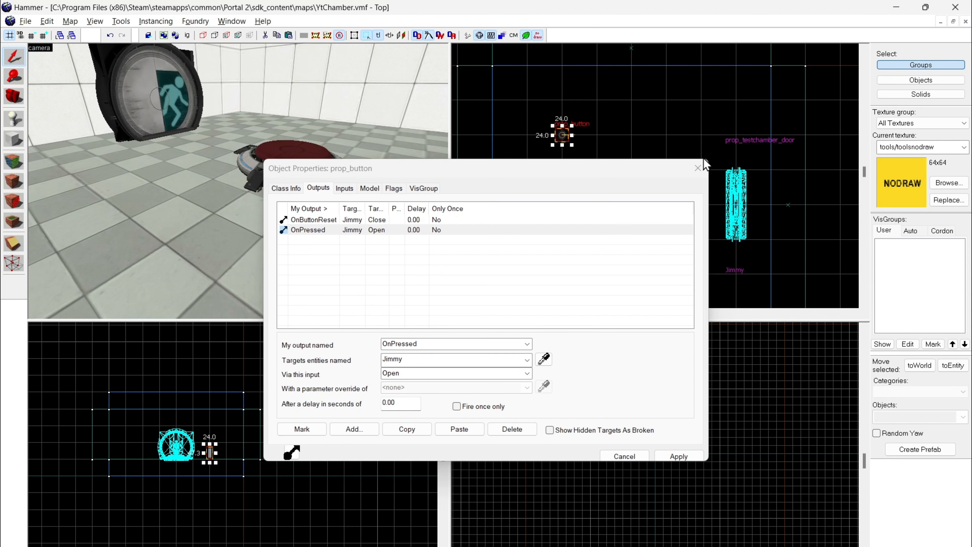
left_click(698, 168)
Step: Compile and run the map with the Full compile - HDR only configuration
left_click(334, 106)
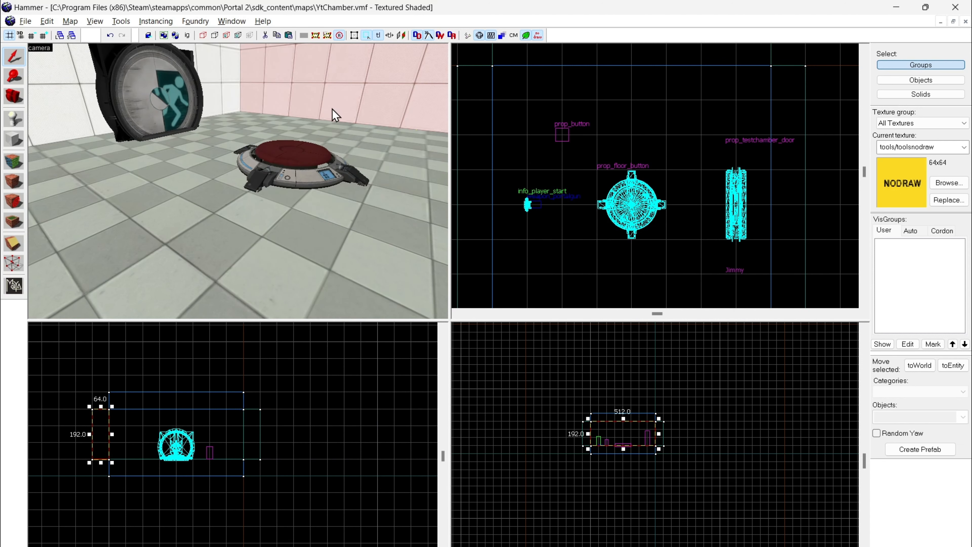
key("F9")
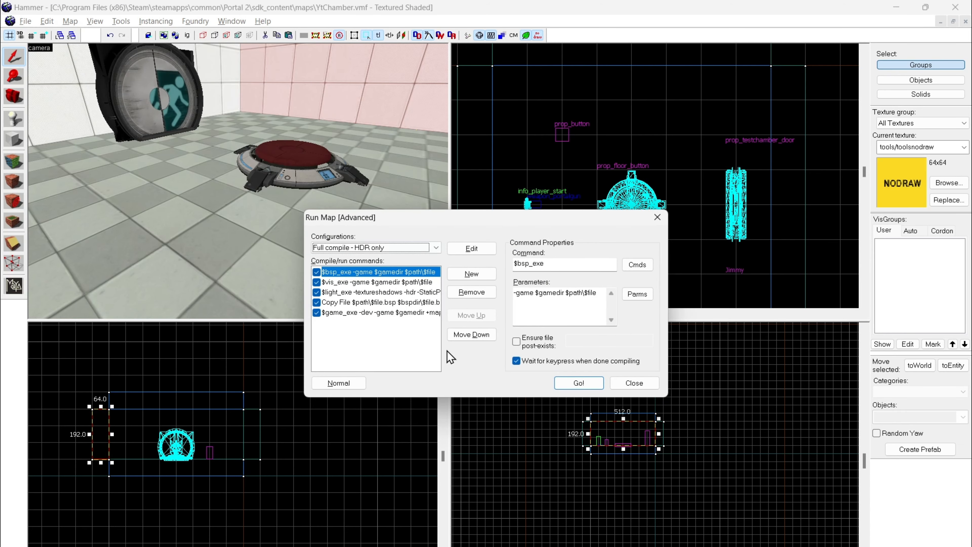
left_click(567, 385)
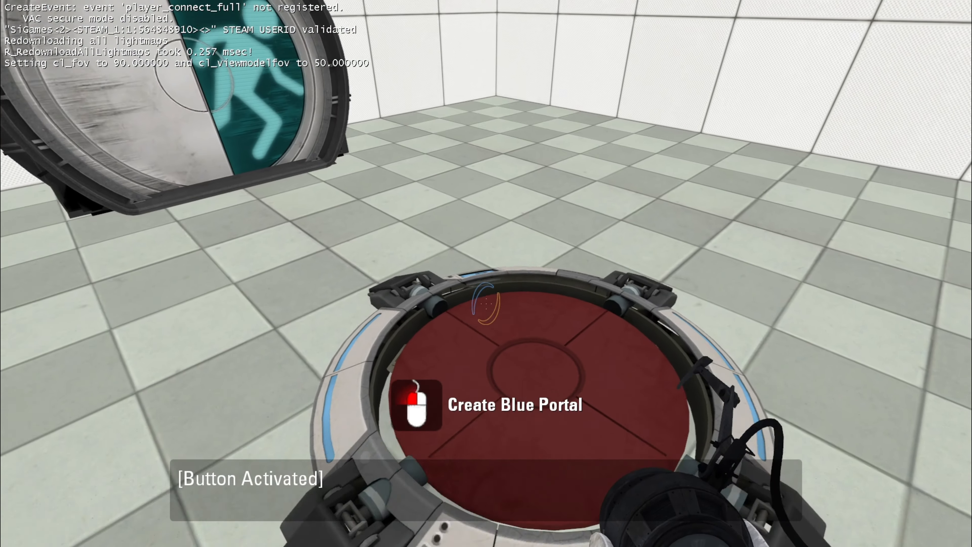
Step: Set the game's master volume to about a quarter in the audio options and return to the game
key("Escape")
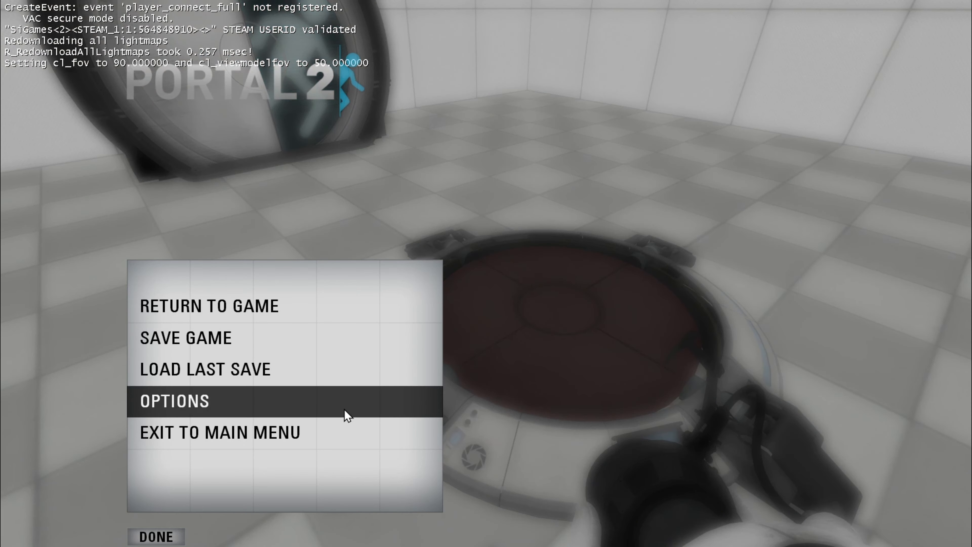
left_click(344, 409)
left_click(247, 383)
left_click(431, 212)
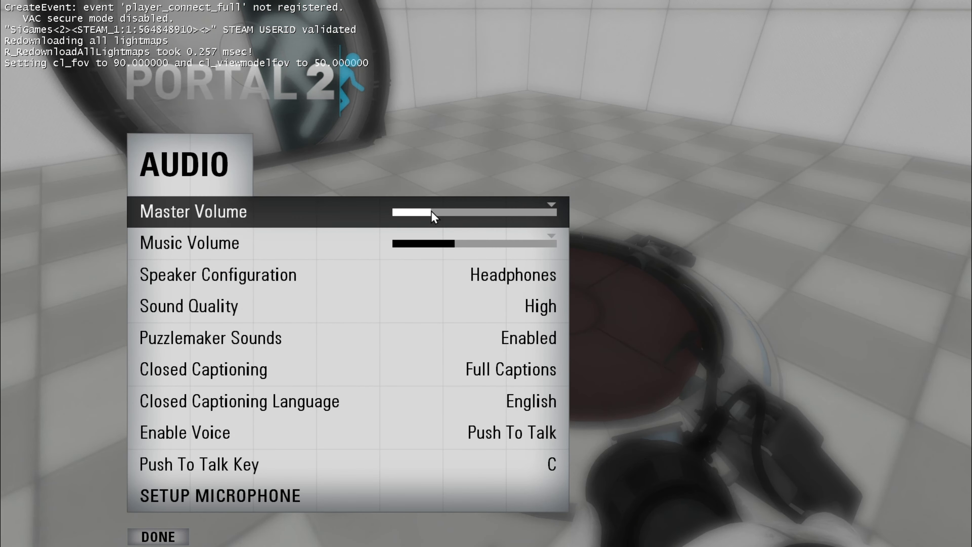
left_click(157, 536)
left_click(157, 537)
key("Escape")
Step: Walk around the chamber in game to test the buttons and the test chamber door
key("w")
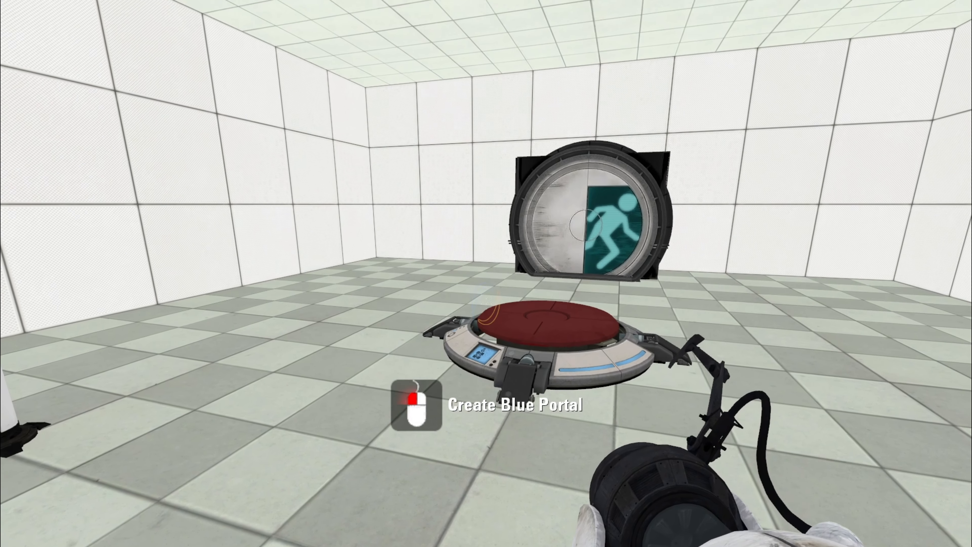
key("s")
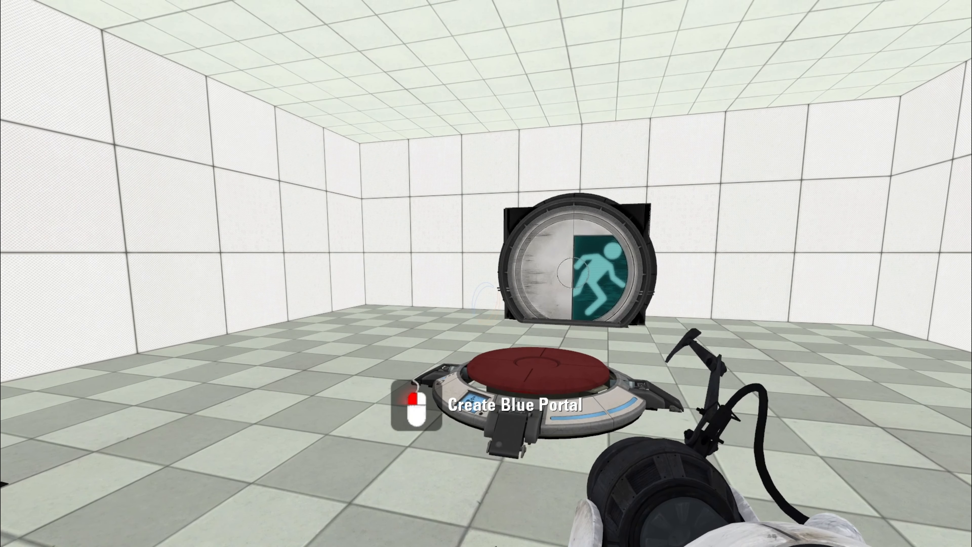
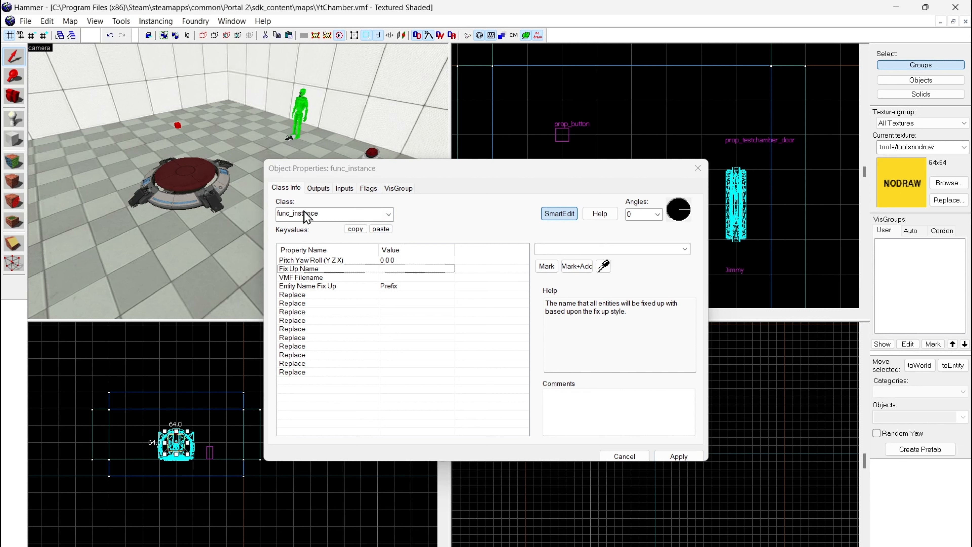
Step: Browse for the func_instance's VMF file and go to the maps\instances\gameplay folder
left_click(389, 280)
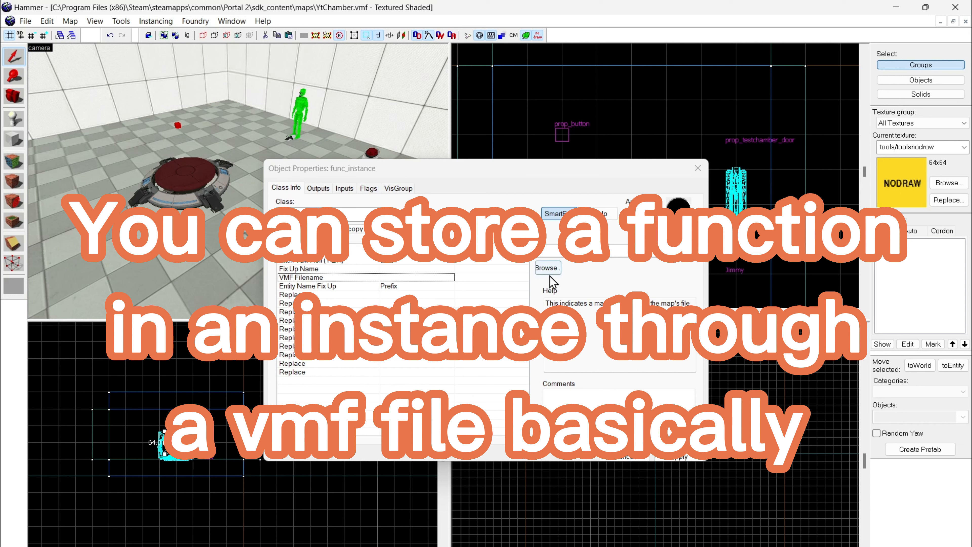
left_click(553, 268)
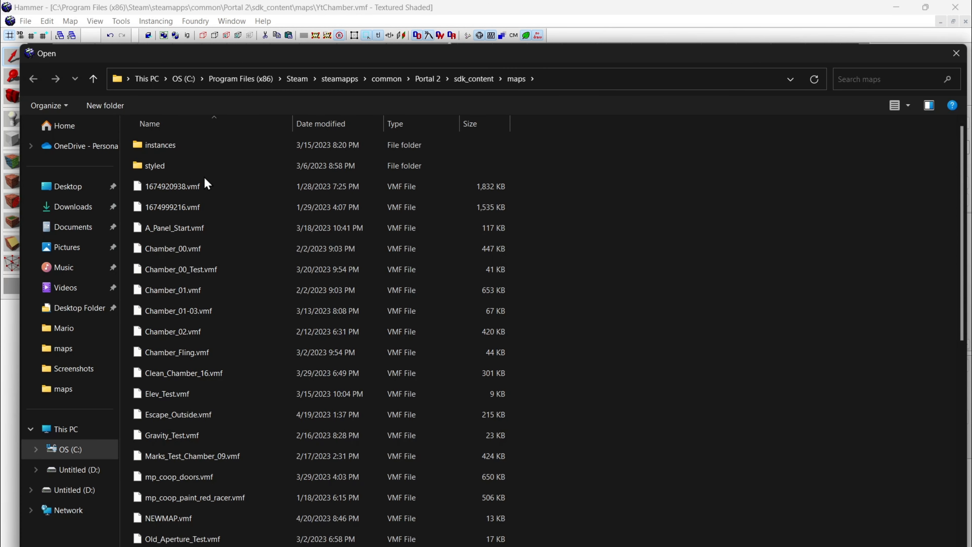
double_click(385, 150)
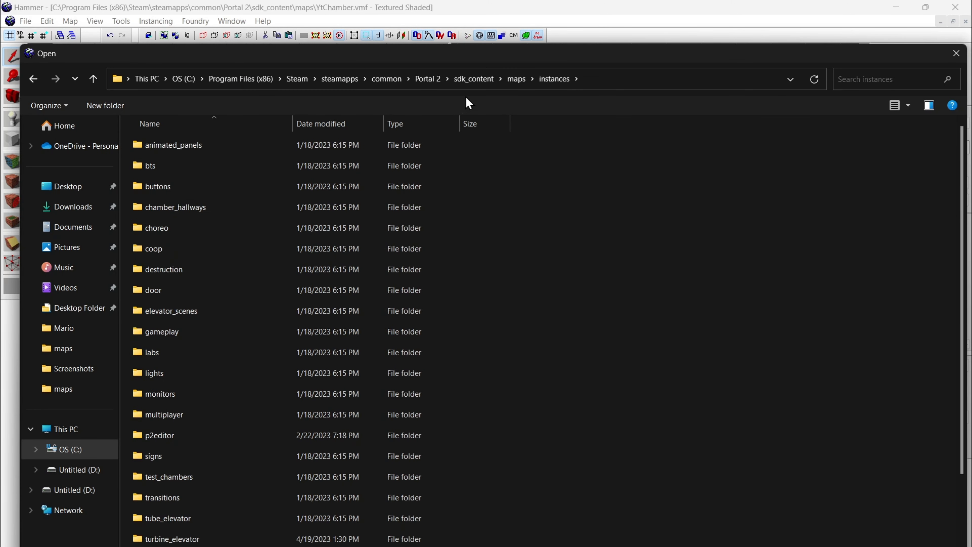
left_click(520, 79)
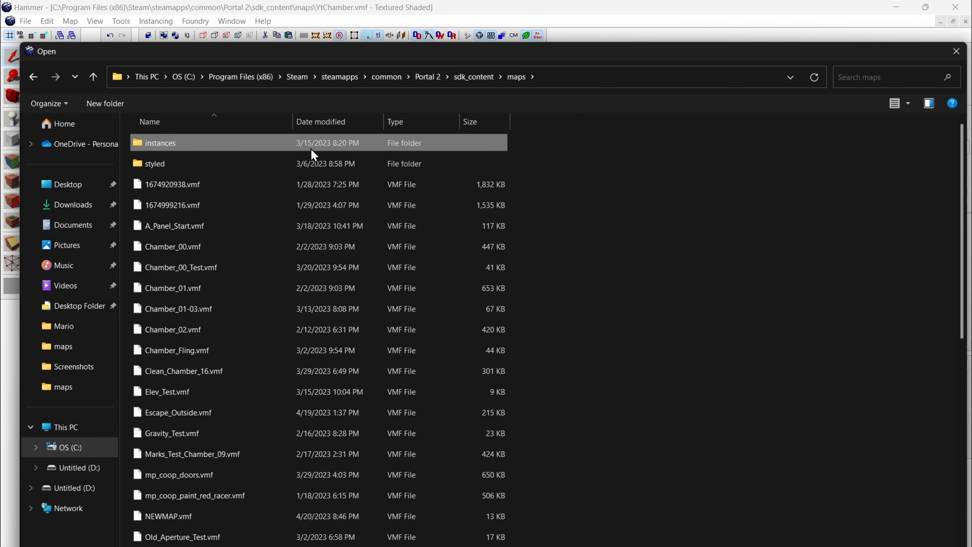
double_click(293, 147)
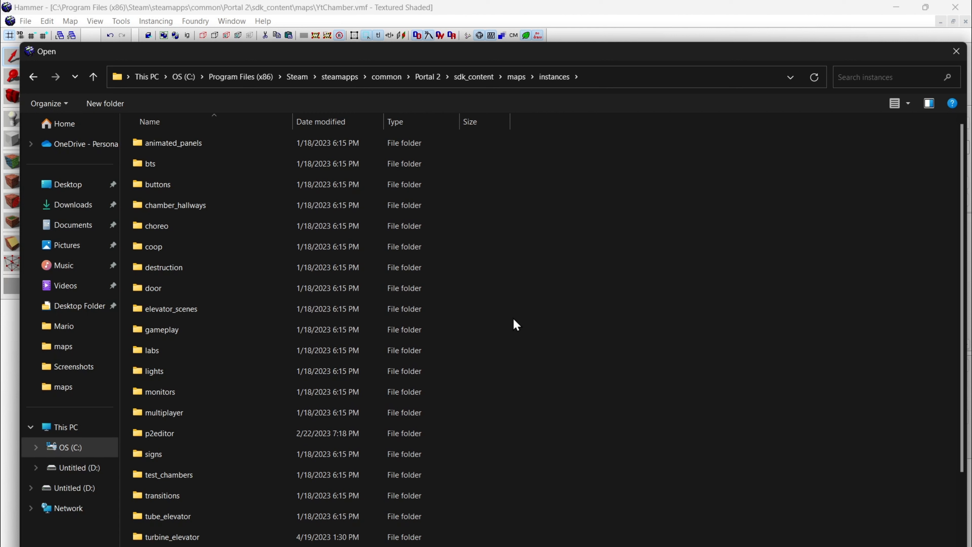
scroll(403, 314, "down", 2)
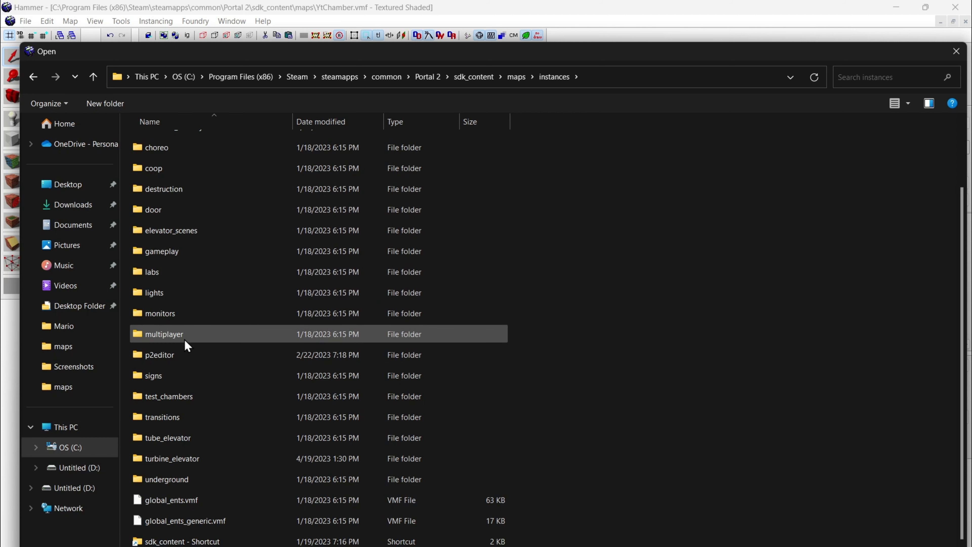
double_click(174, 398)
left_click(554, 77)
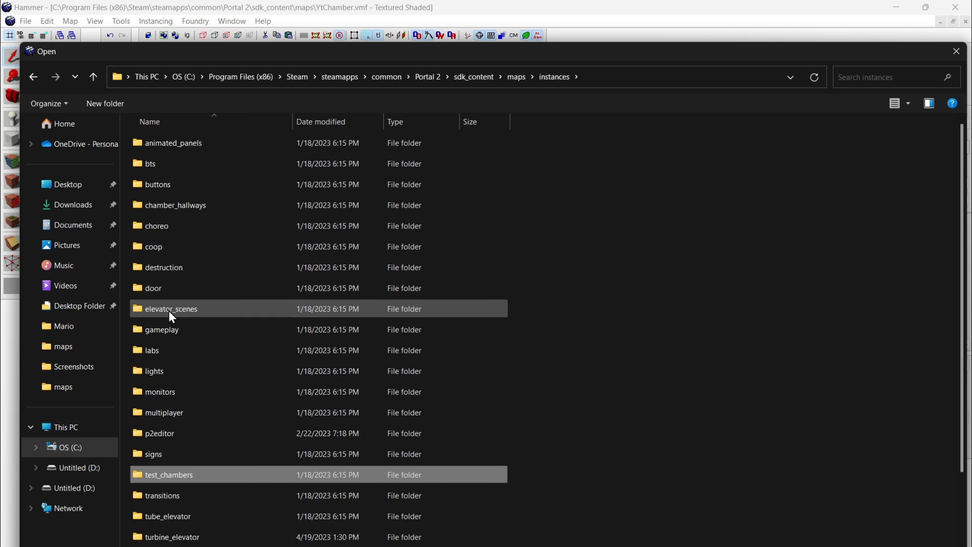
double_click(163, 329)
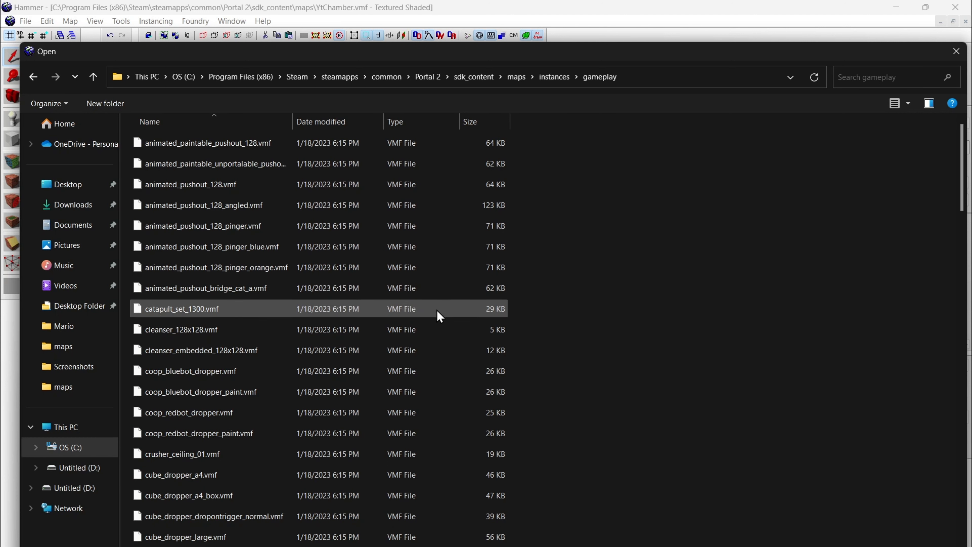
Step: Choose cube_dropper_normal.vmf as the instance's VMF Filename, apply it and close the object properties
scroll(438, 316, "down", 9)
scroll(438, 322, "up", 1)
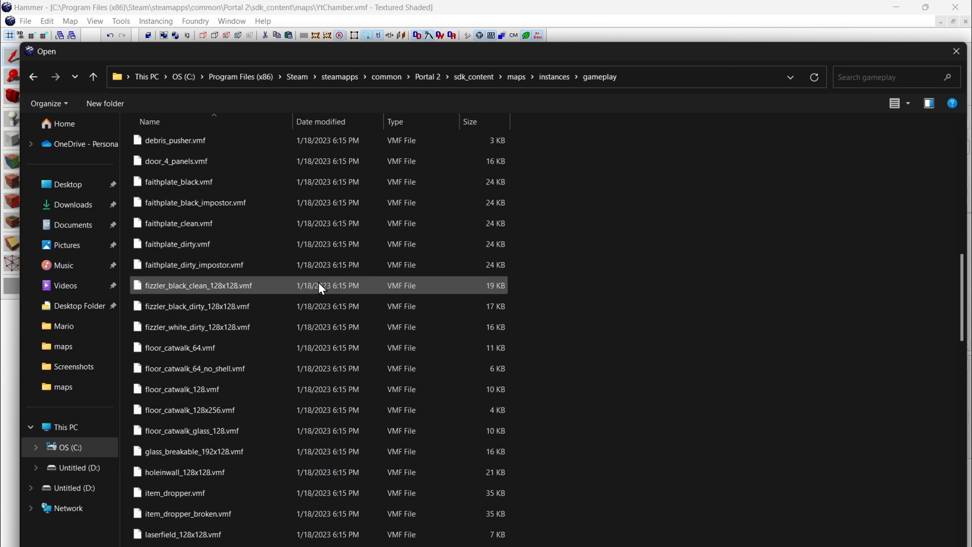
scroll(237, 252, "up", 1)
scroll(216, 256, "up", 1)
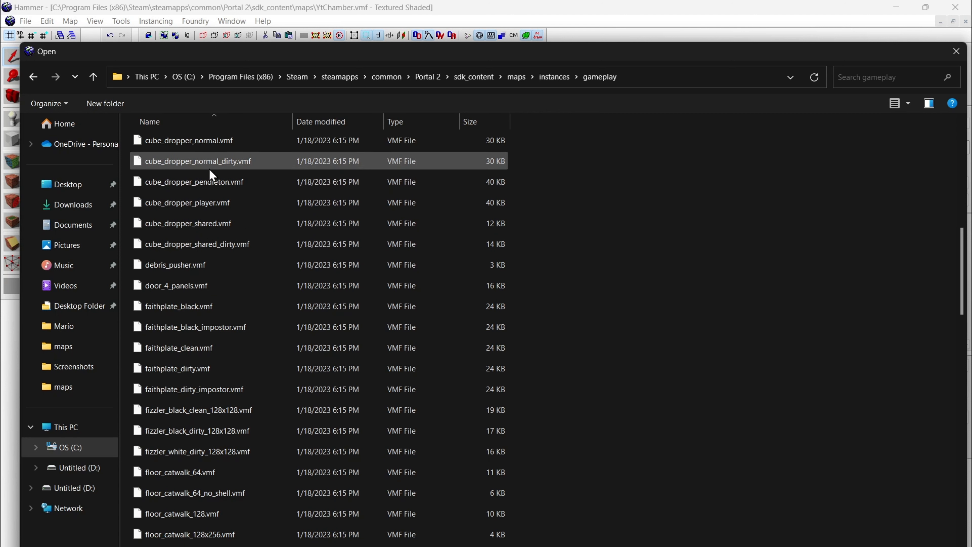
scroll(225, 167, "up", 1)
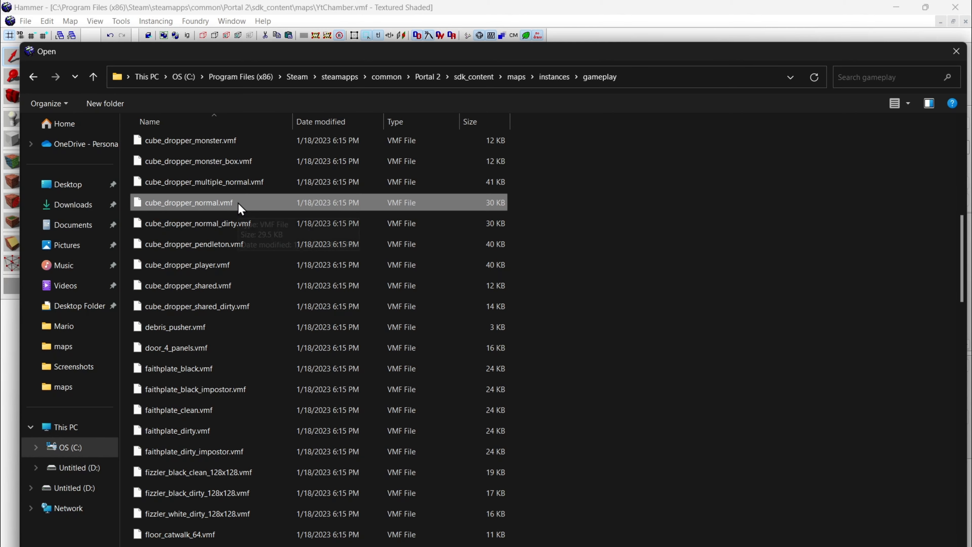
double_click(189, 202)
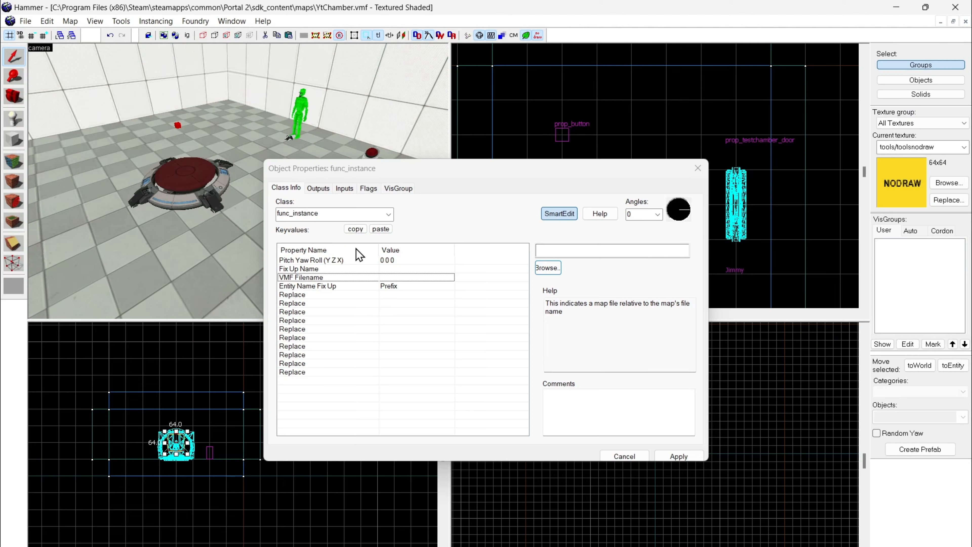
left_click(675, 456)
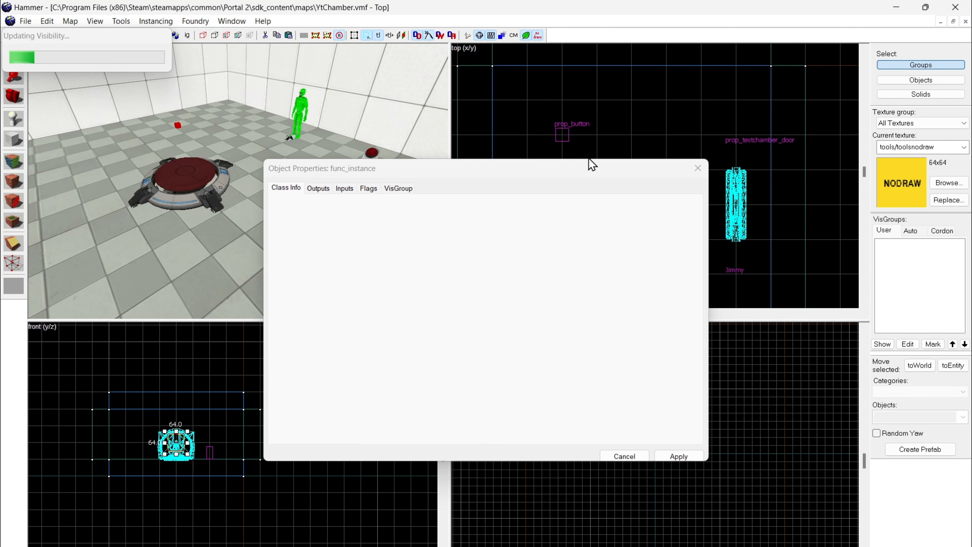
left_click(700, 172)
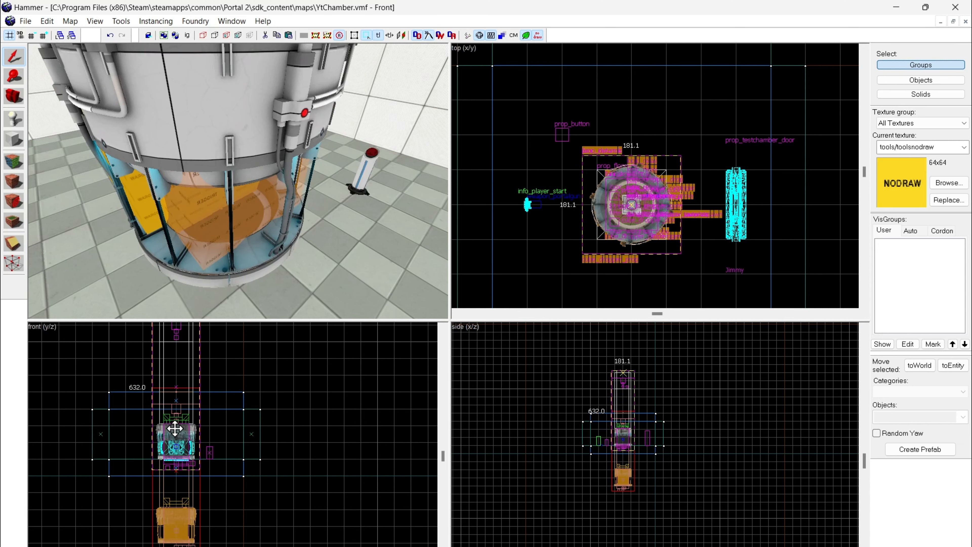
Step: Move the cube dropper instance straight up so its lower end pokes through the ceiling above the floor button
left_click_drag(174, 442, 170, 384)
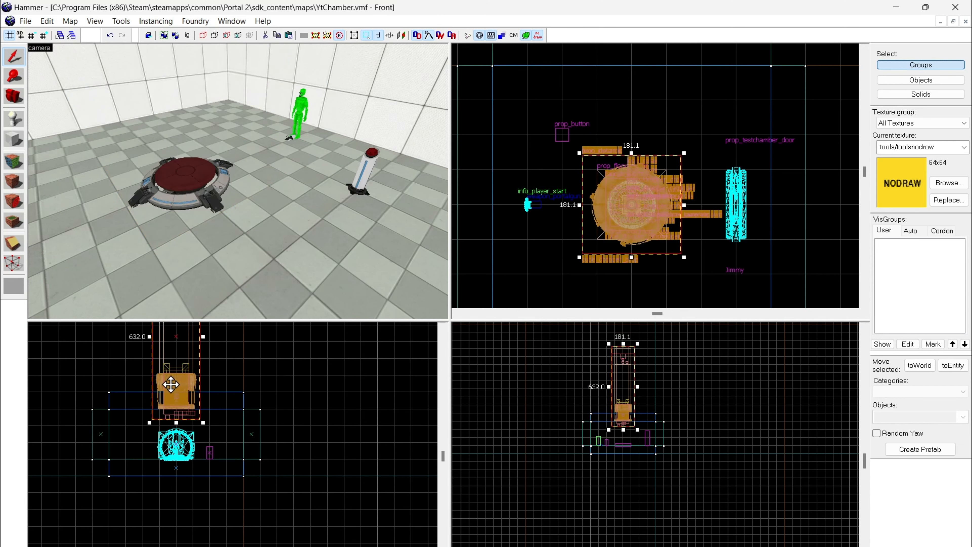
key("z")
key("w")
key("s")
key("z")
key("z")
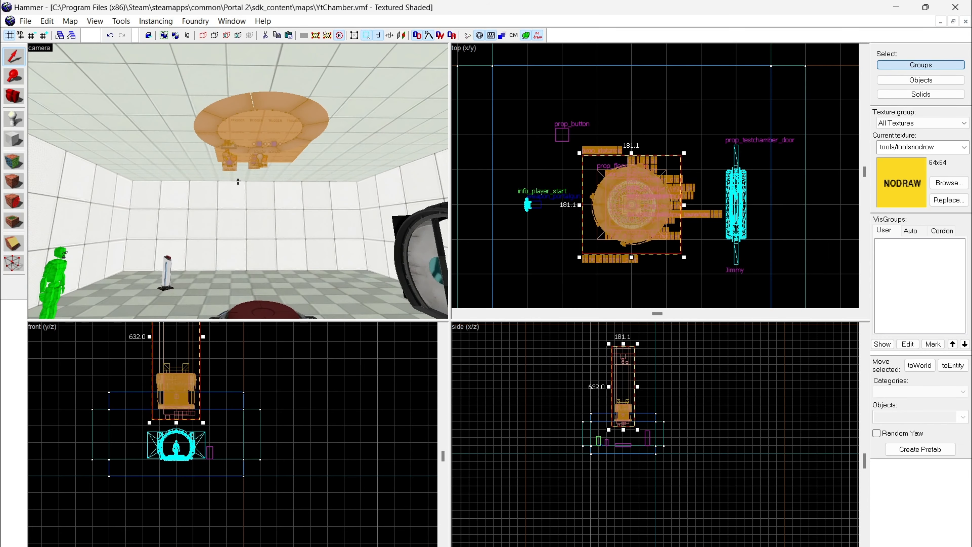
key("z")
key("z")
key("z")
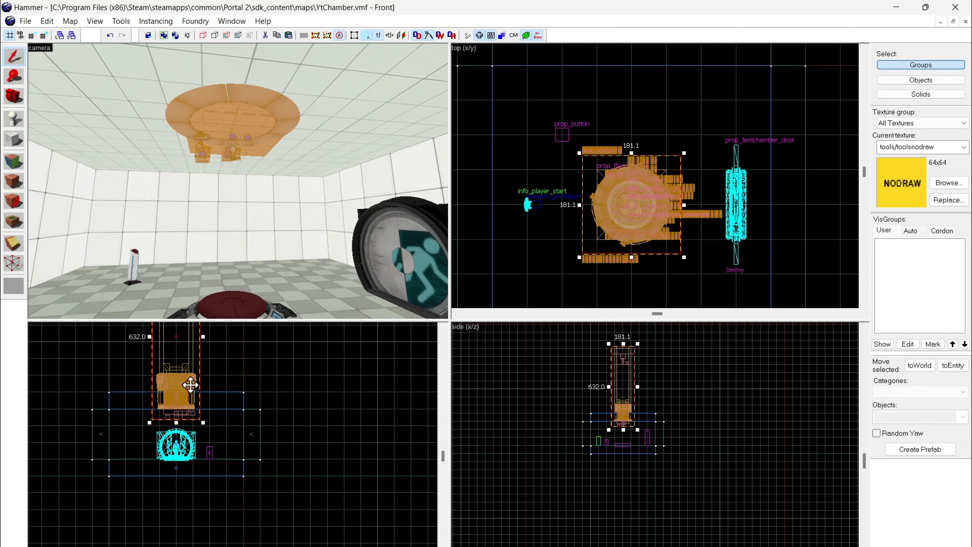
mouse_move(190, 384)
left_mouse_down()
mouse_move(192, 397)
mouse_move(188, 384)
left_mouse_up()
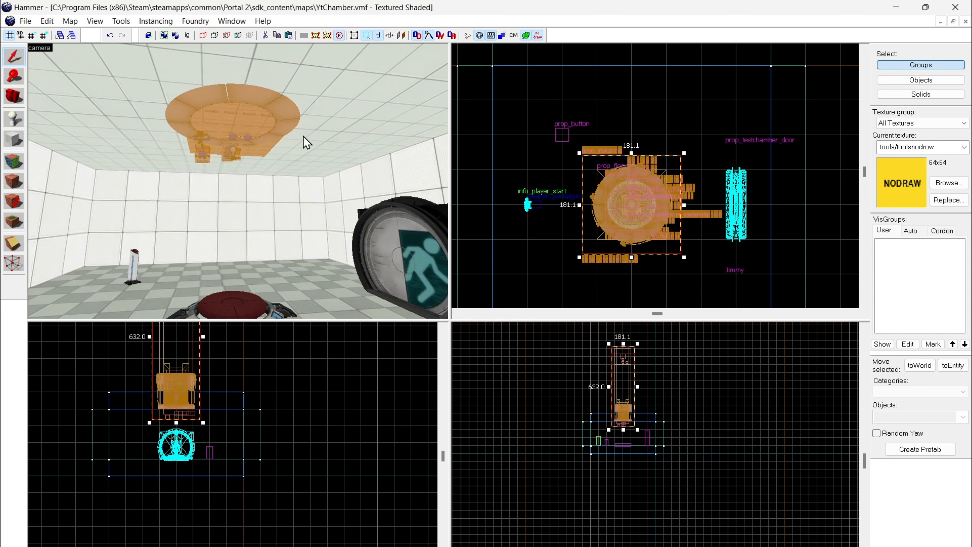
left_click(377, 140)
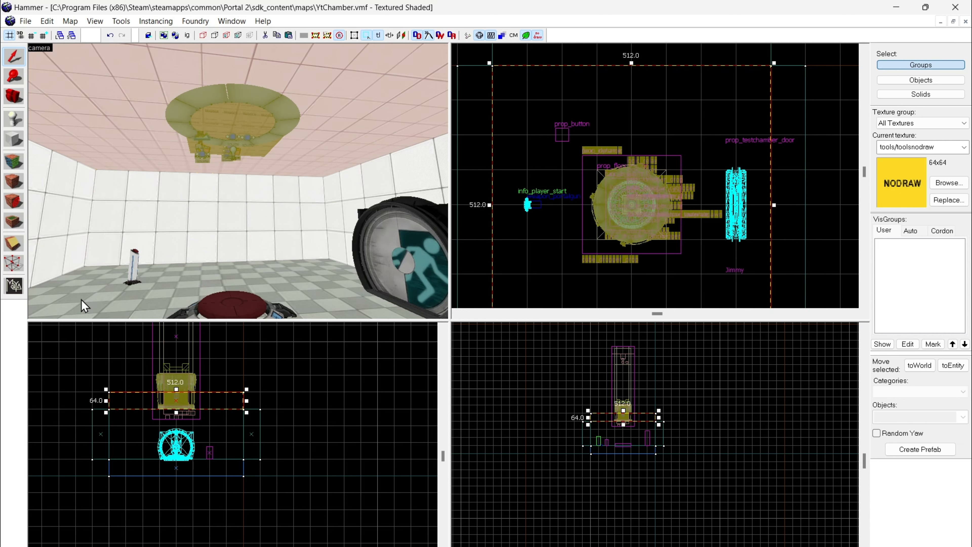
left_click(18, 246)
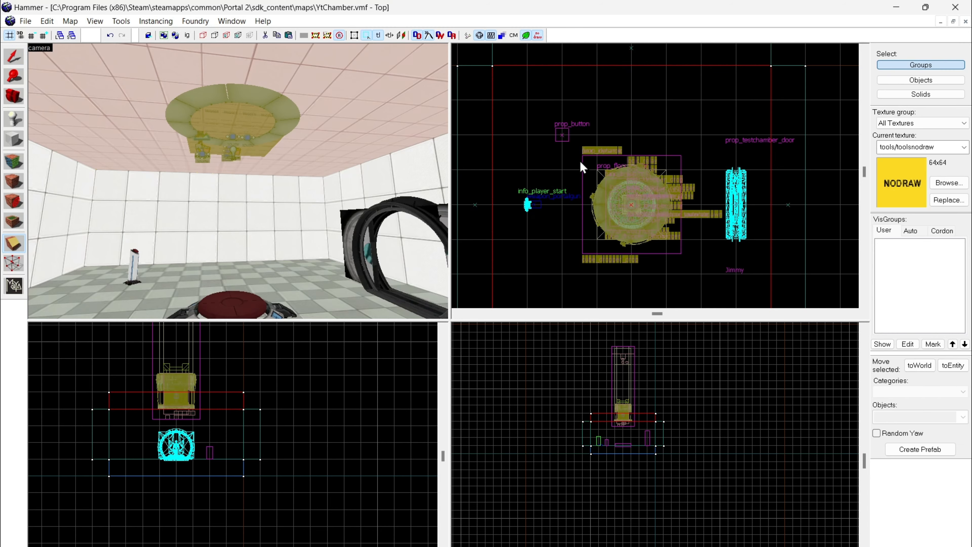
scroll(580, 159, "up", 5)
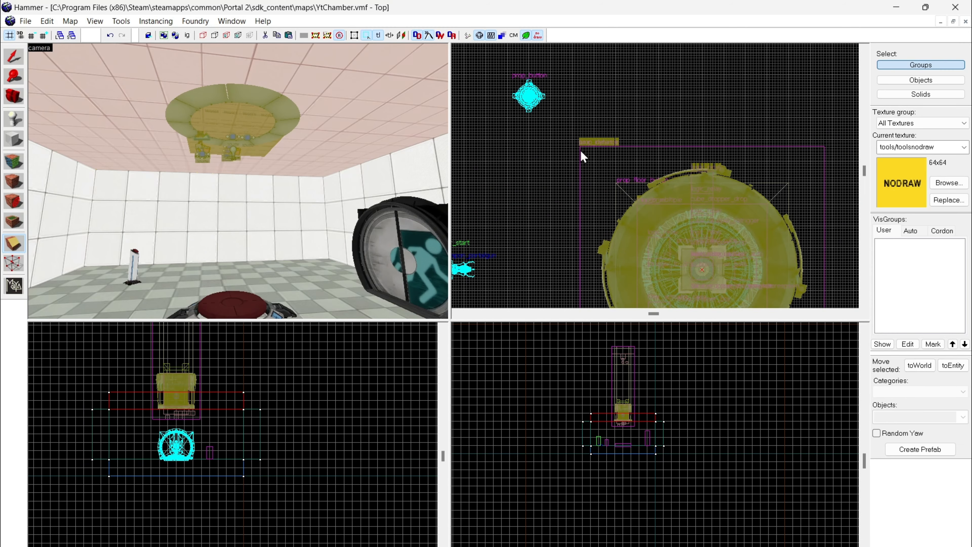
scroll(581, 151, "up", 2)
left_click(13, 57)
left_click(243, 126)
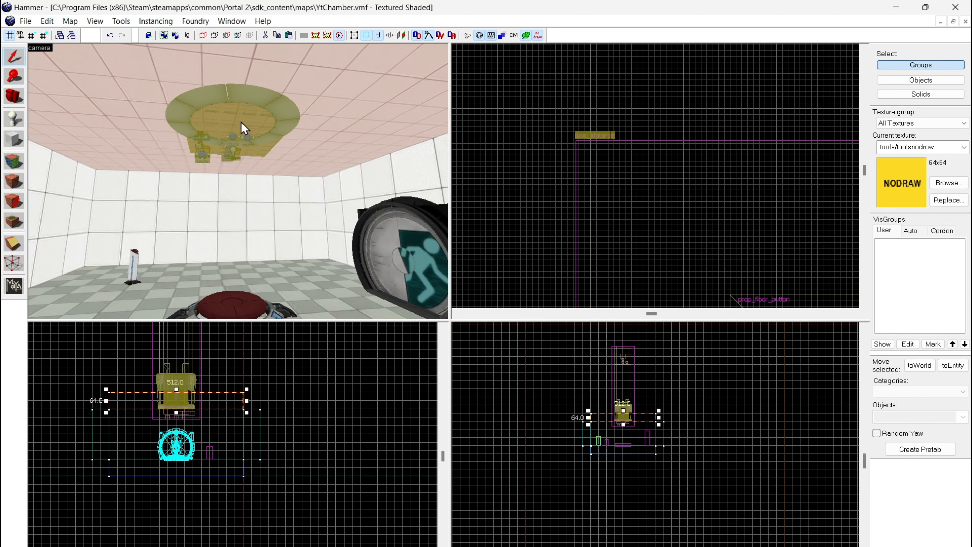
left_click(589, 215)
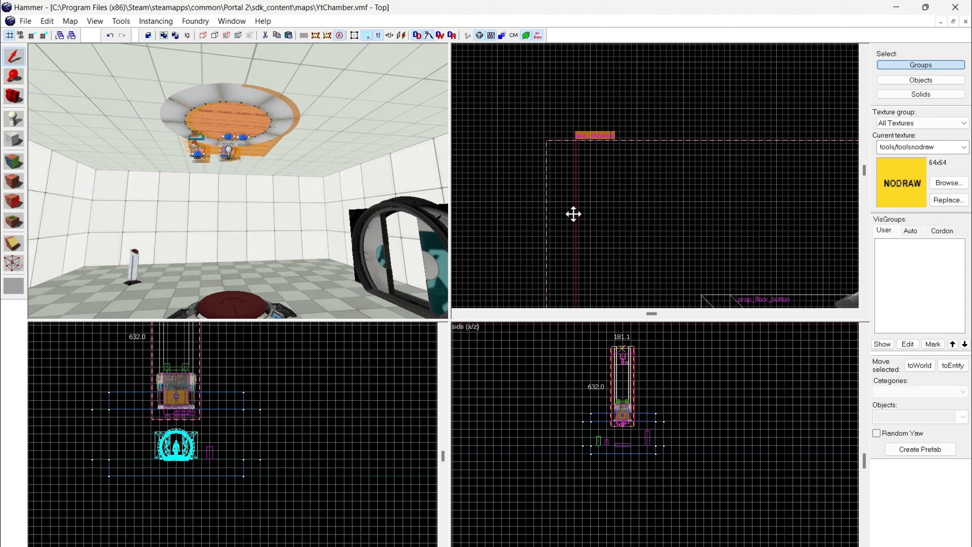
left_click_drag(574, 214, 574, 214)
left_click(486, 217)
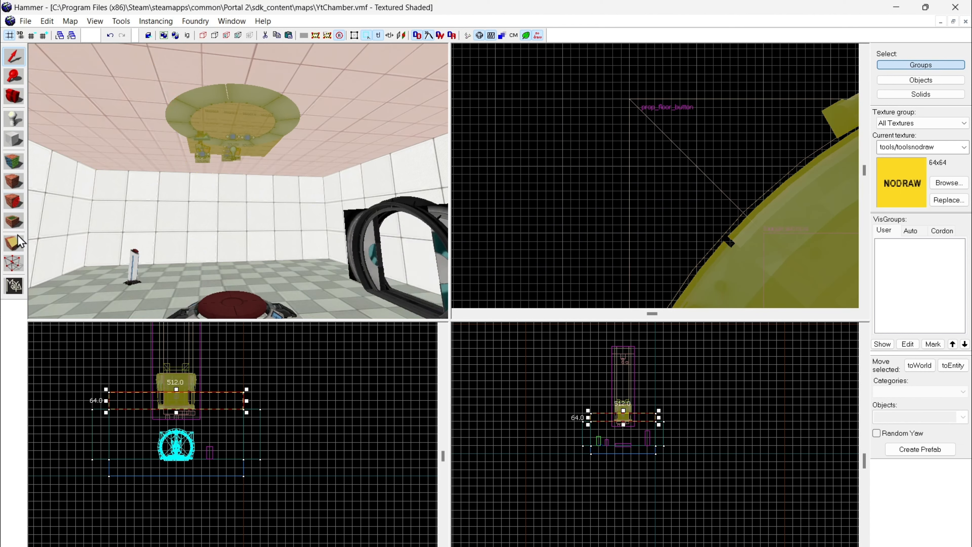
left_click(218, 56)
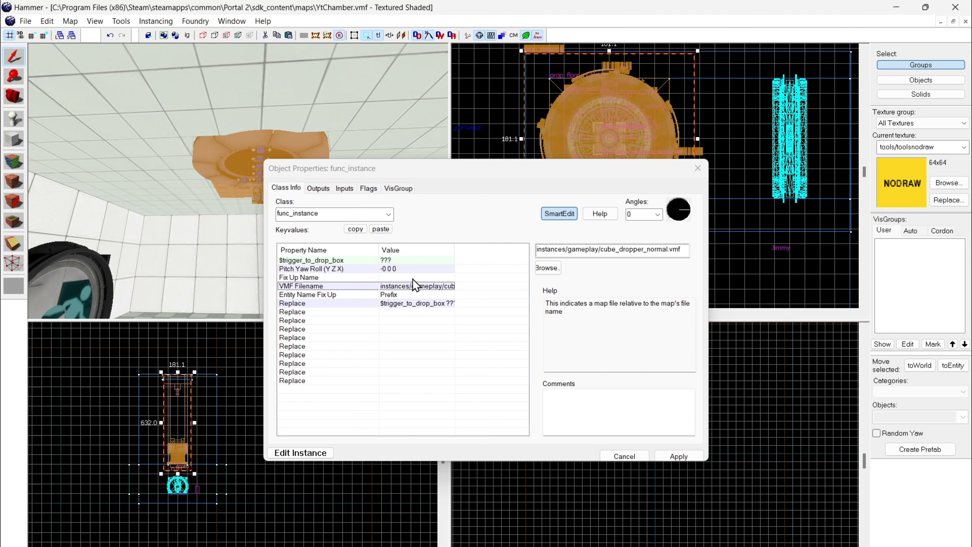
Step: Set the cube dropper instance's Fix Up Name to Johnny
left_click(293, 277)
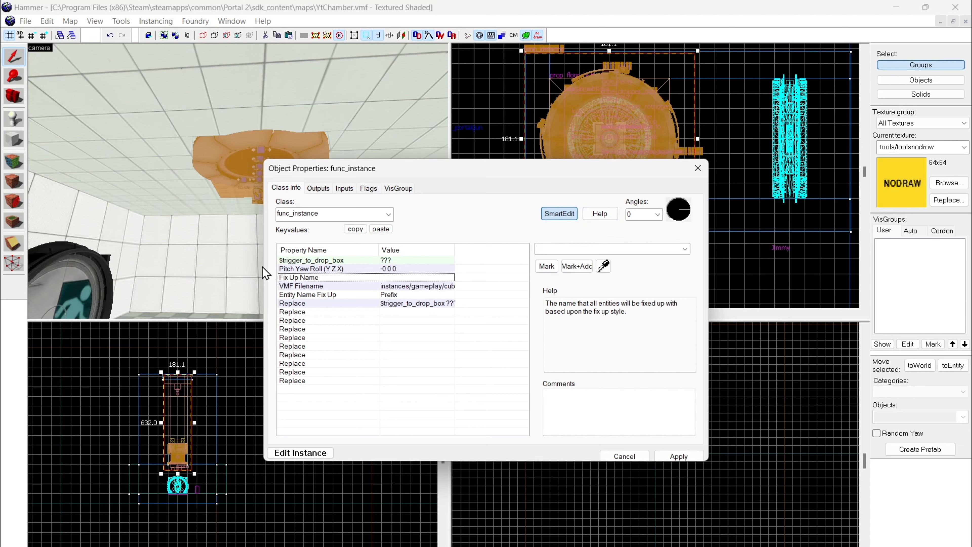
left_click(564, 249)
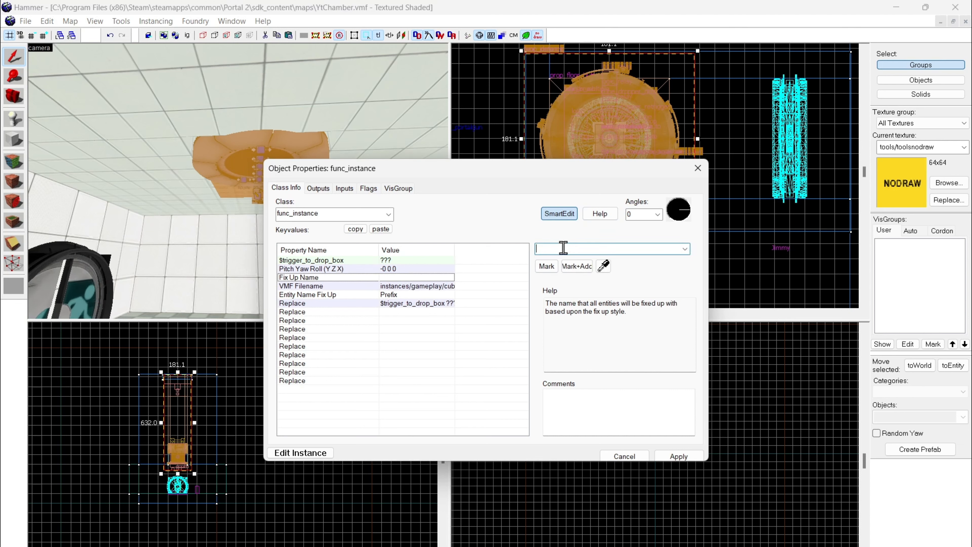
type("Johnny")
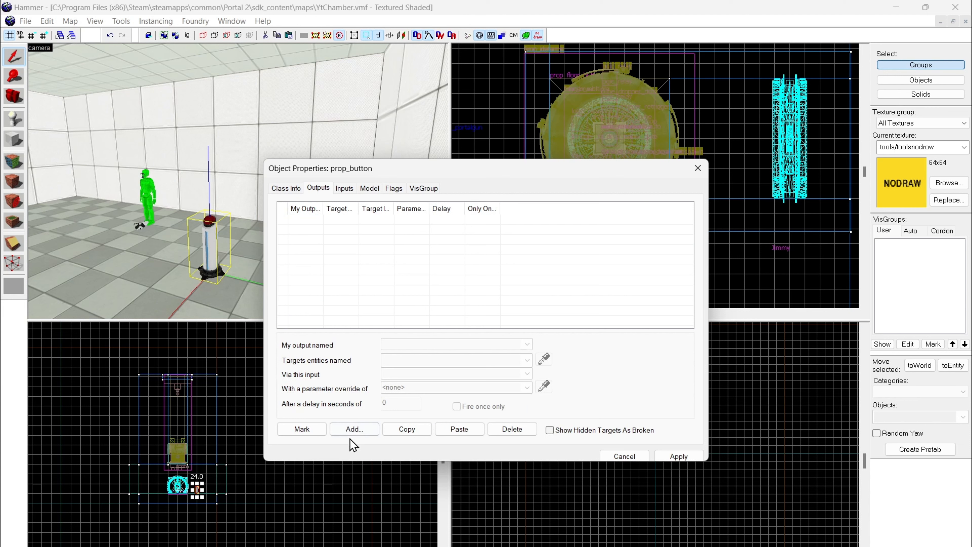
Step: Add an OnPressed output to the pedestal button (prop_button)
left_click(354, 429)
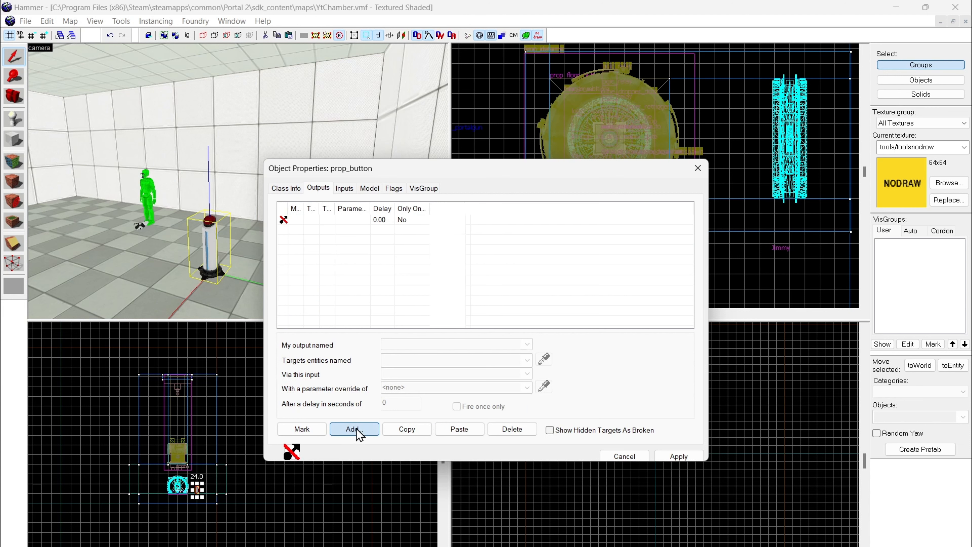
left_click(527, 344)
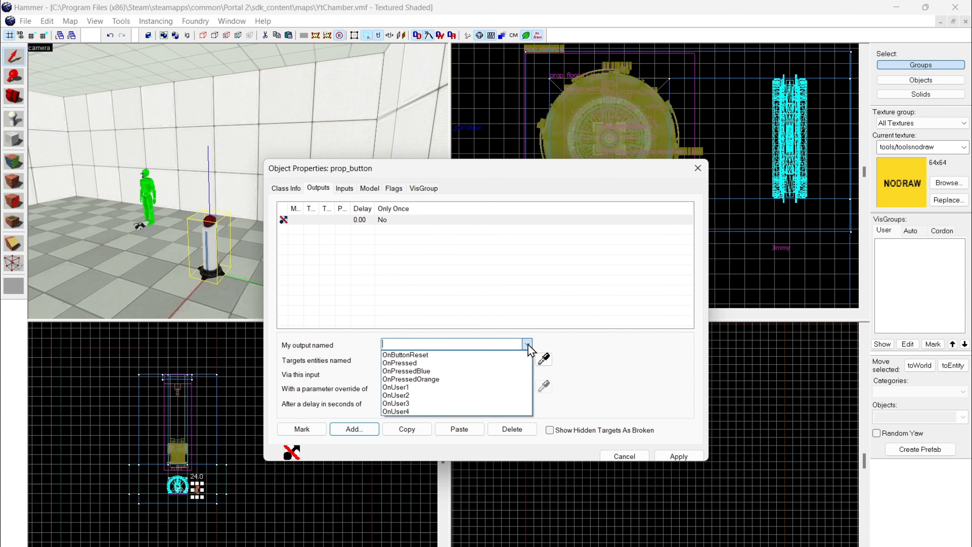
type("OnPressed")
left_click(527, 361)
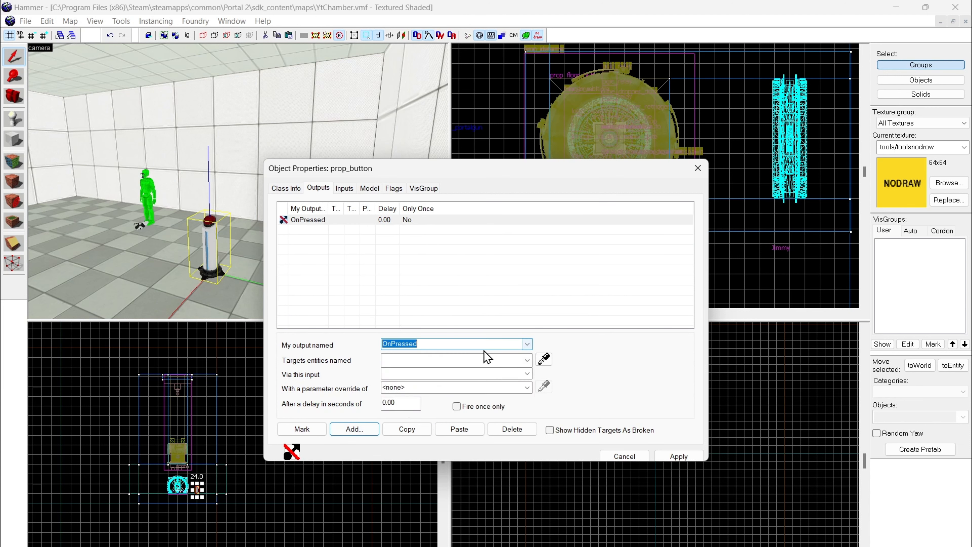
left_click(527, 360)
left_click(475, 383)
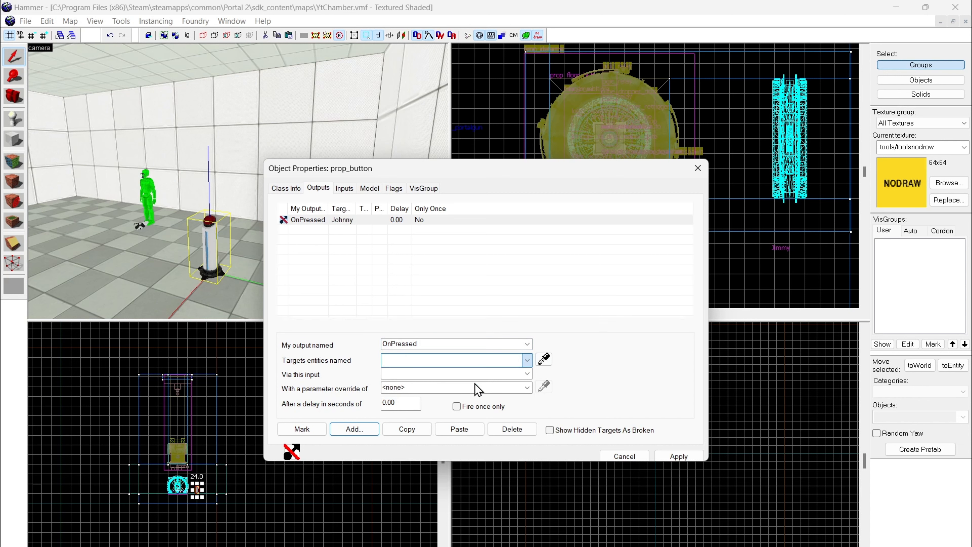
left_click(527, 374)
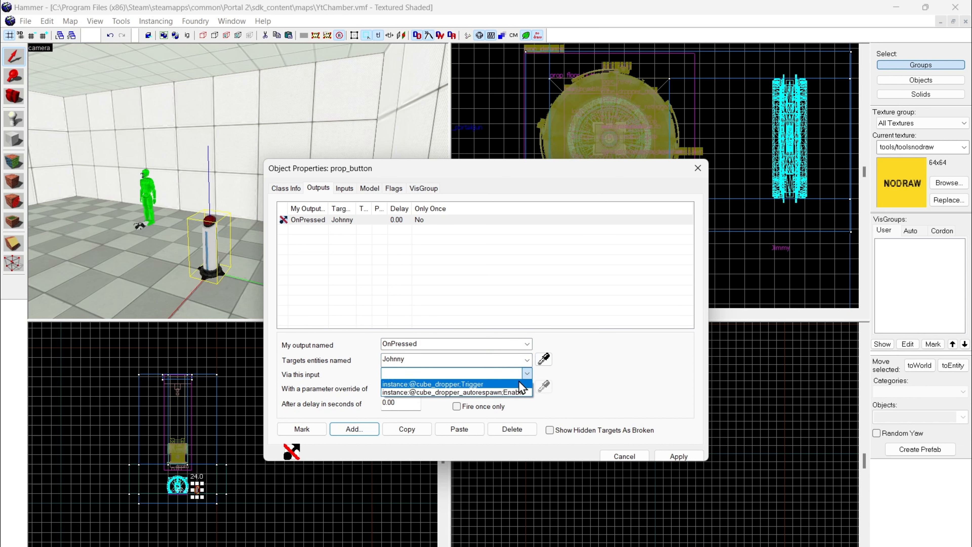
left_click(519, 381)
left_click(669, 456)
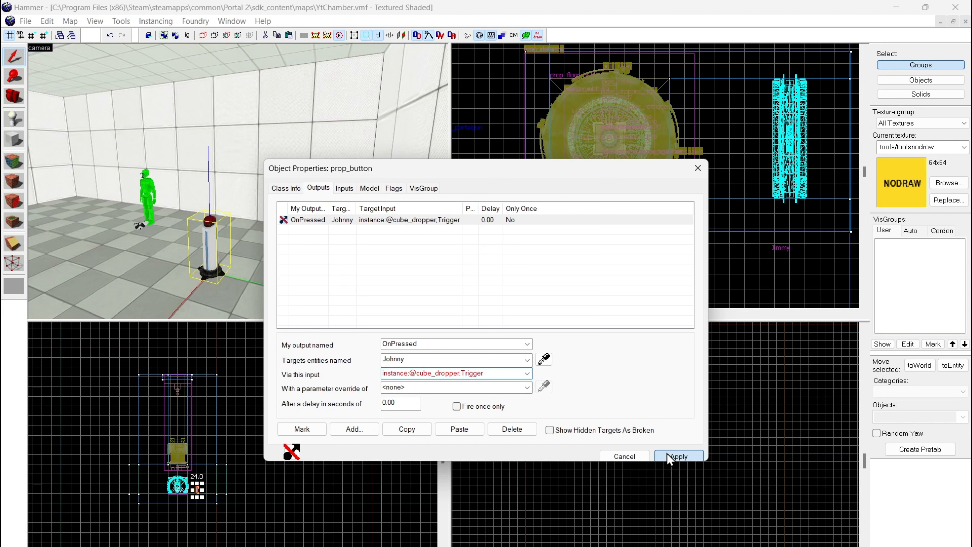
left_click(672, 455)
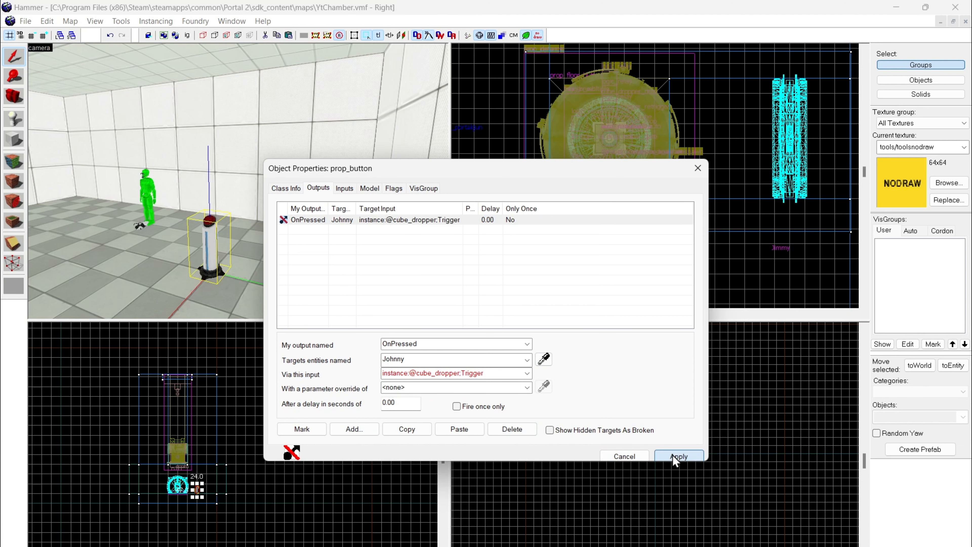
Step: Close the pedestal button's properties and add an OnPressed output to the floor button (prop_floor_button)
left_click(701, 173)
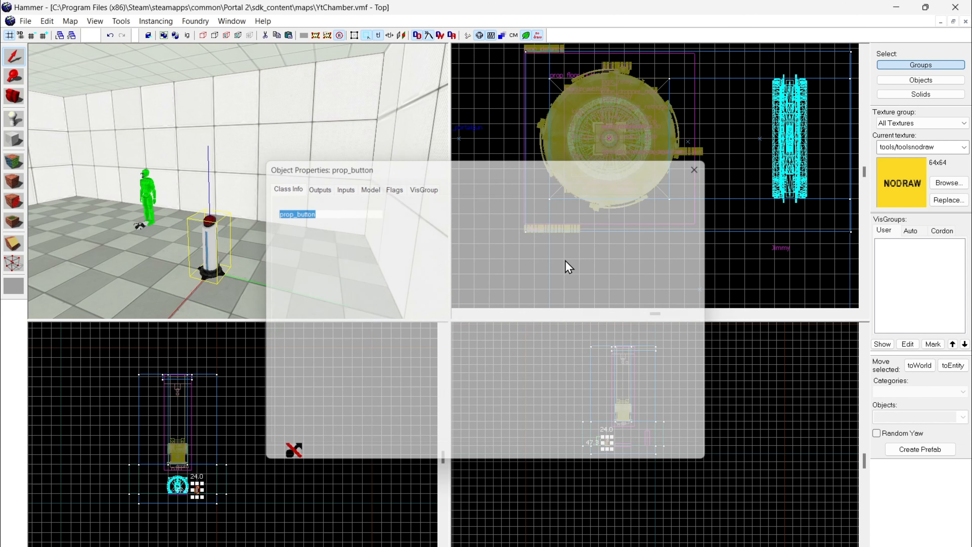
left_click(291, 195)
key("z")
key("w")
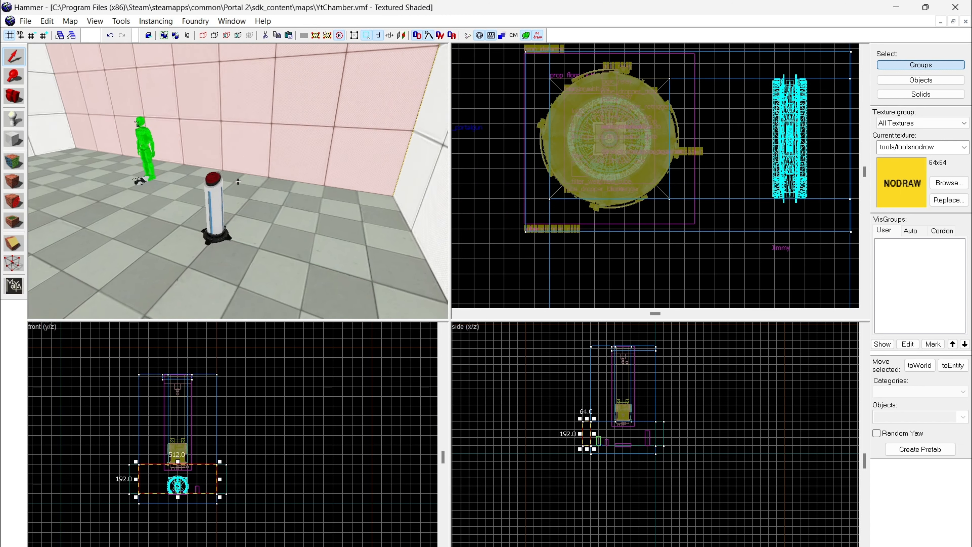
key("w")
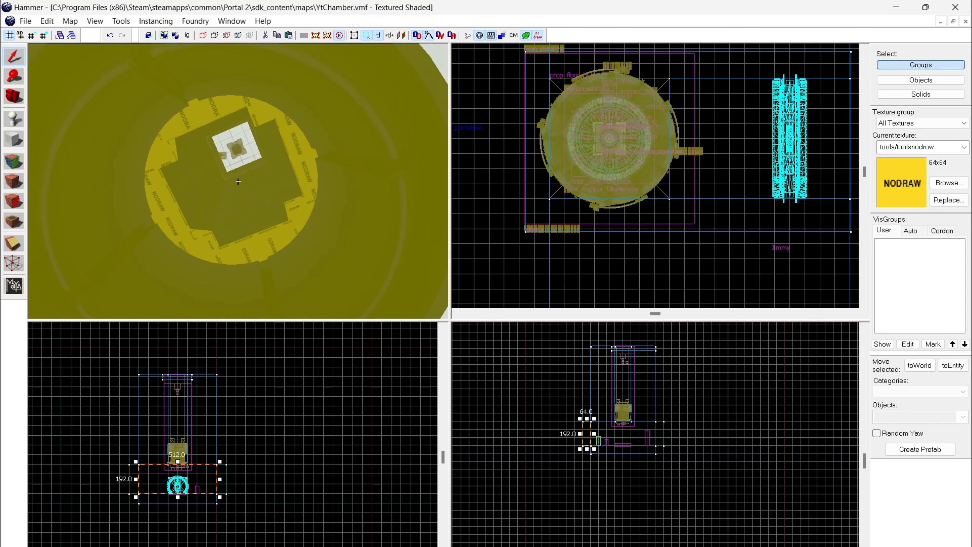
key("w")
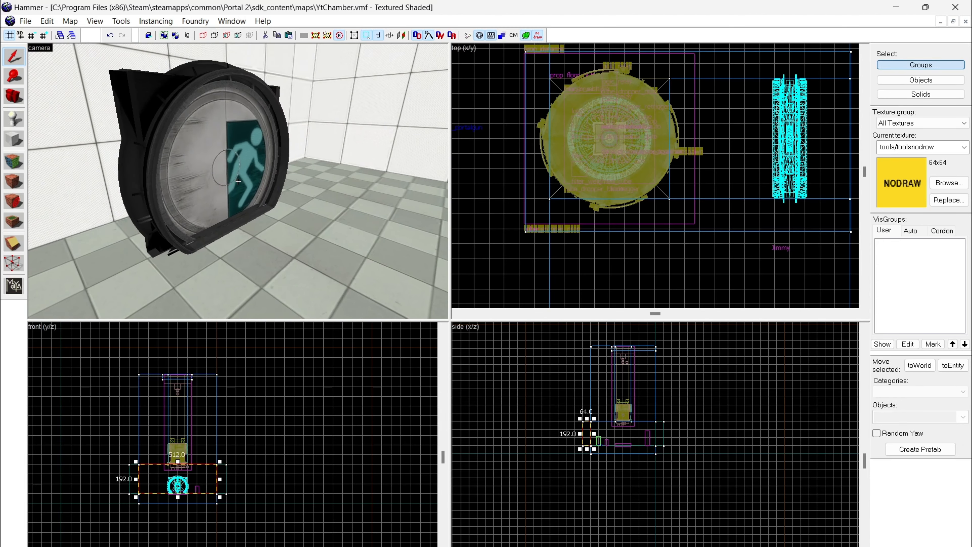
key("z")
double_click(238, 182)
left_click(317, 188)
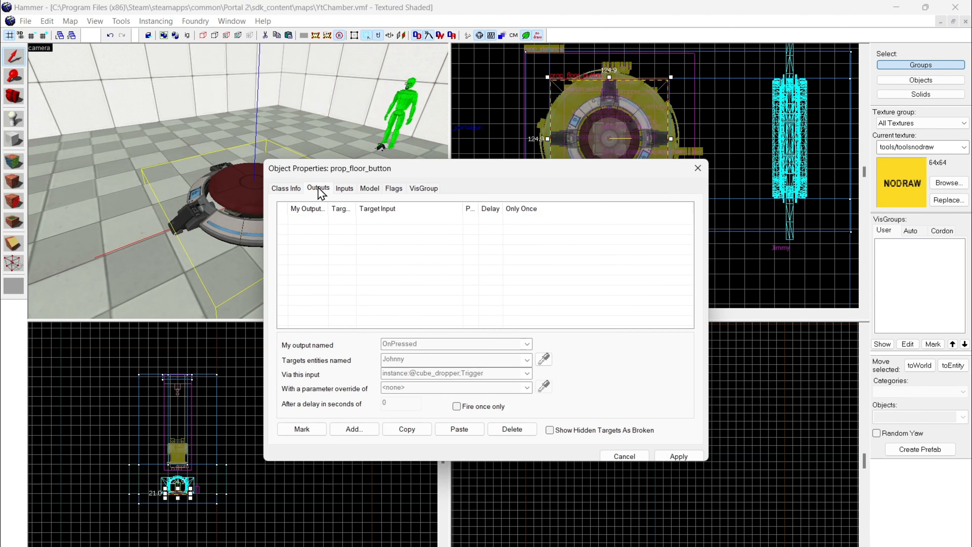
left_click(354, 429)
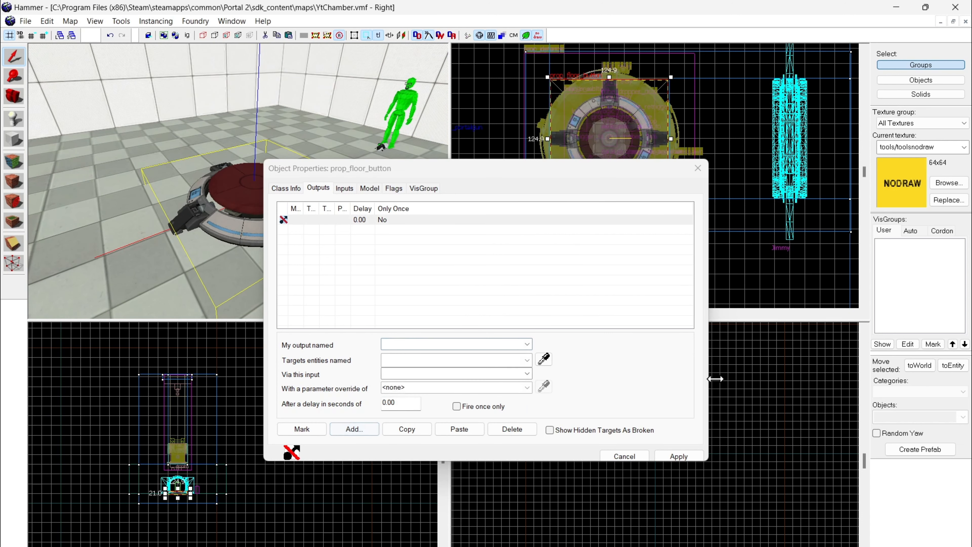
left_click(476, 340)
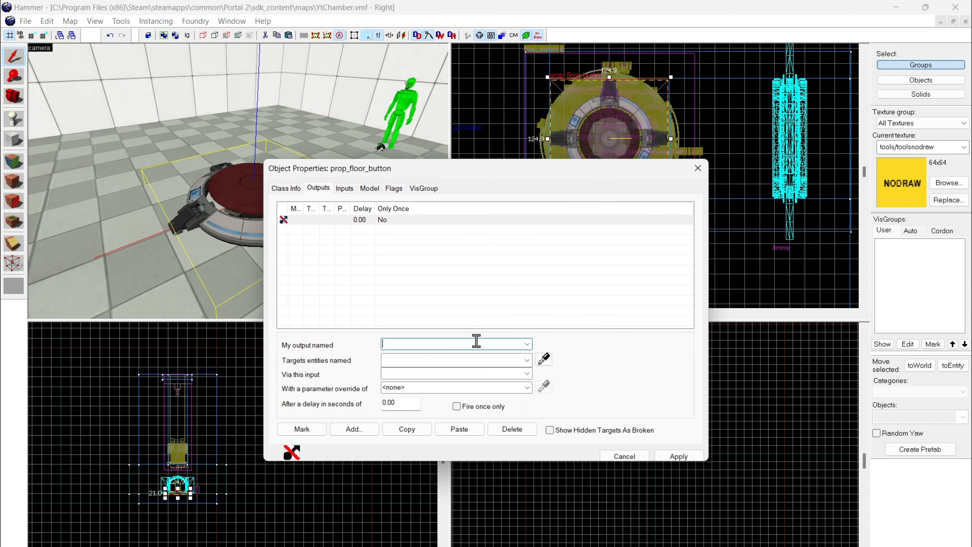
type("OnPressed")
Step: Target the floor button's OnPressed output at the entity Jimmy with the input Open and apply it
left_click(526, 360)
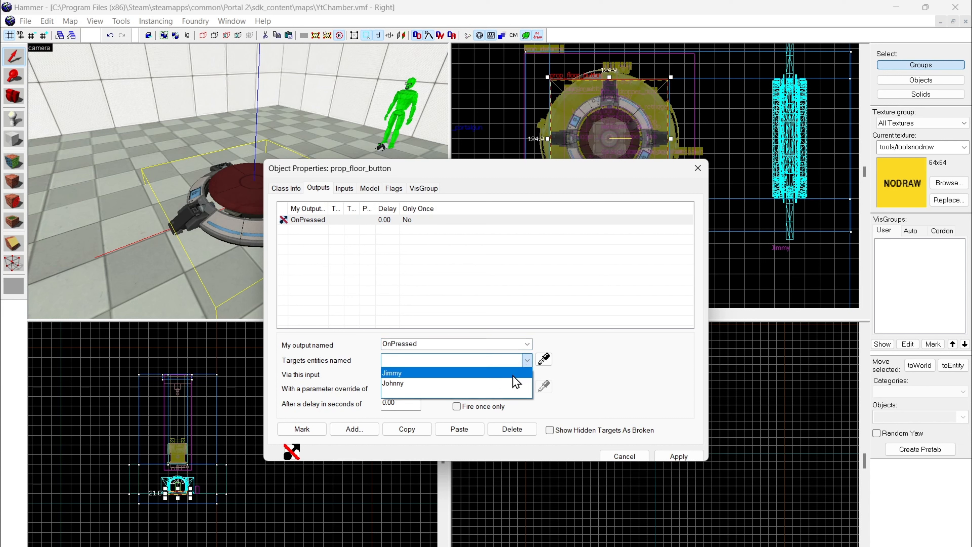
left_click(515, 372)
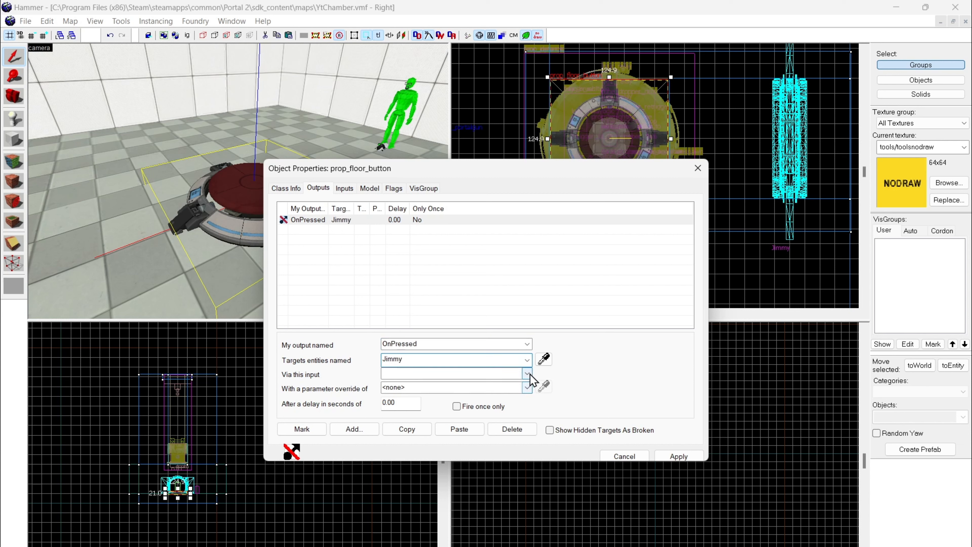
left_click(527, 374)
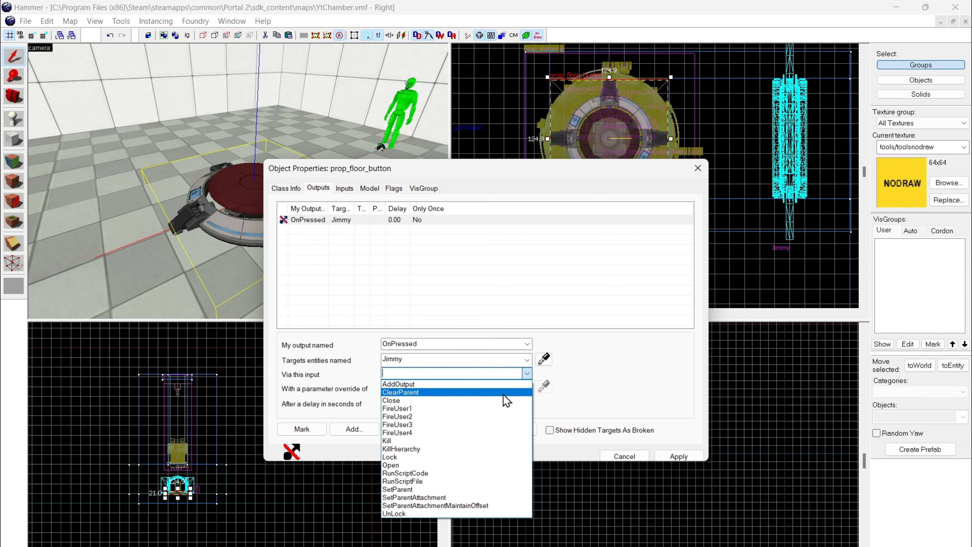
left_click(439, 465)
left_click(677, 456)
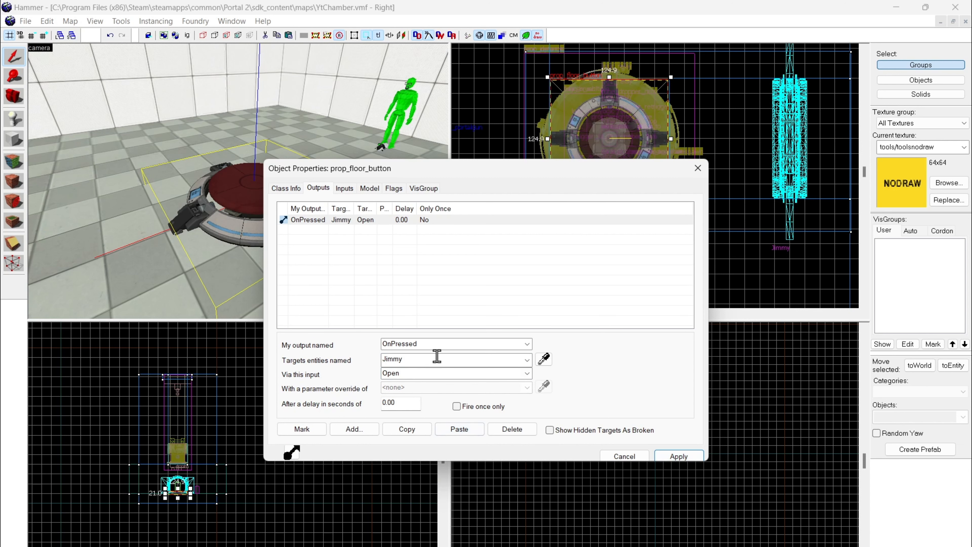
Step: Add an OnUnPressed output to the floor button targeting Jimmy with the input Close, apply it, and close the properties
left_click(369, 429)
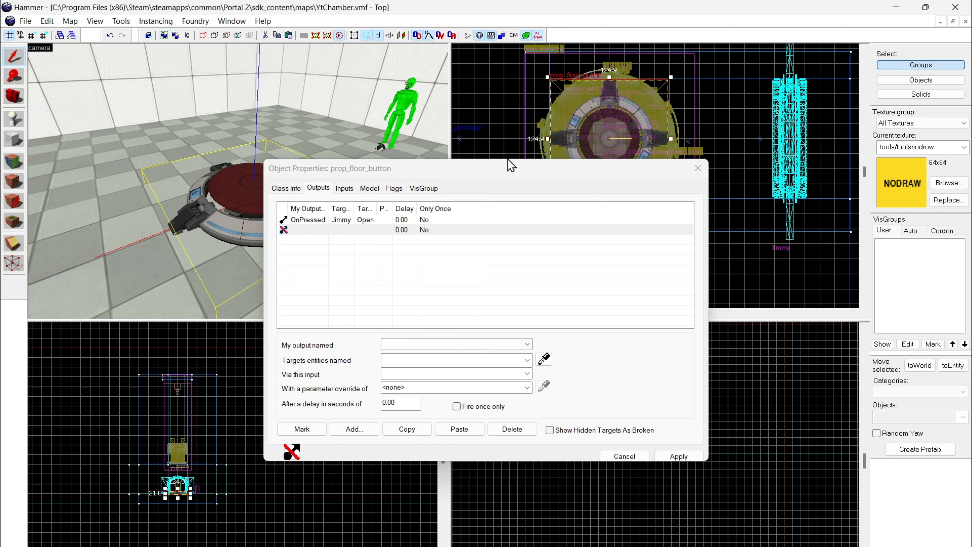
left_click(457, 344)
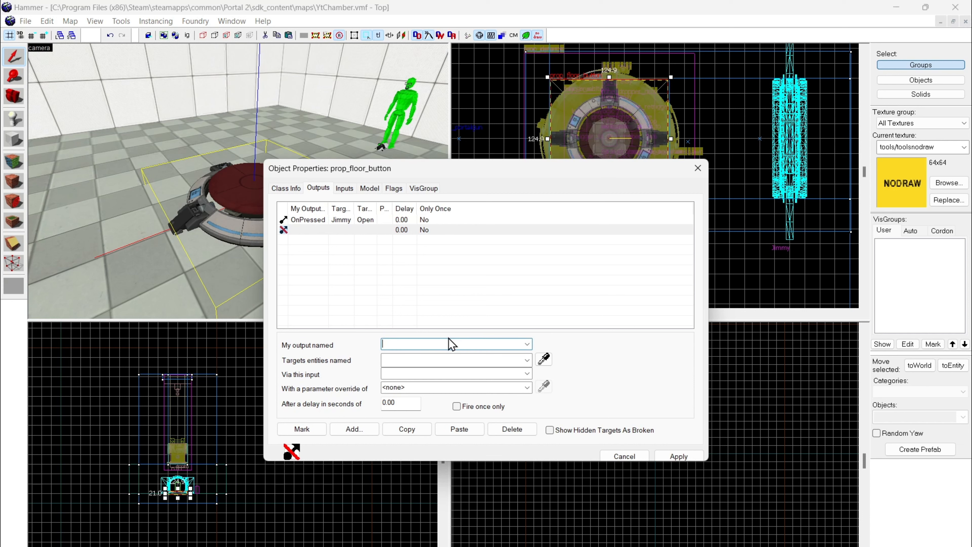
type("OnUnPressed")
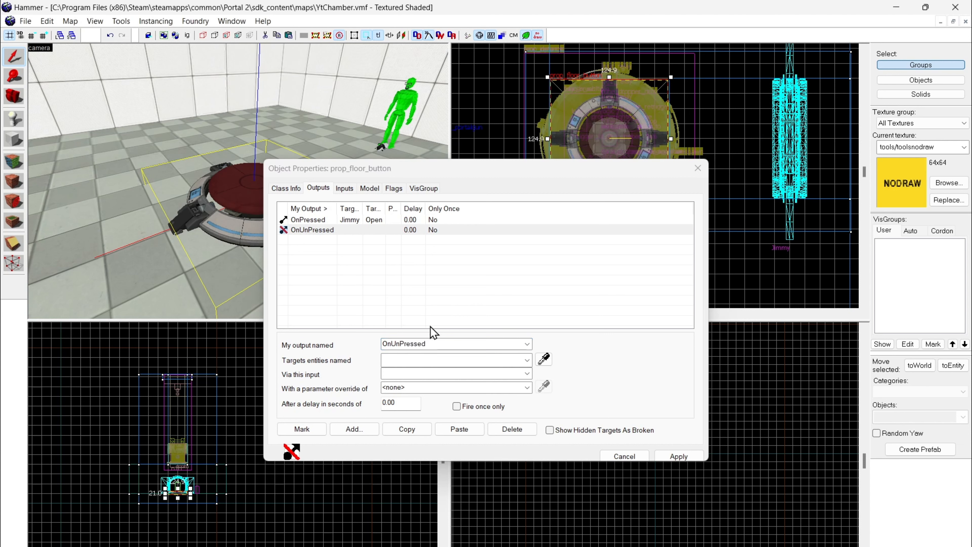
left_click(527, 360)
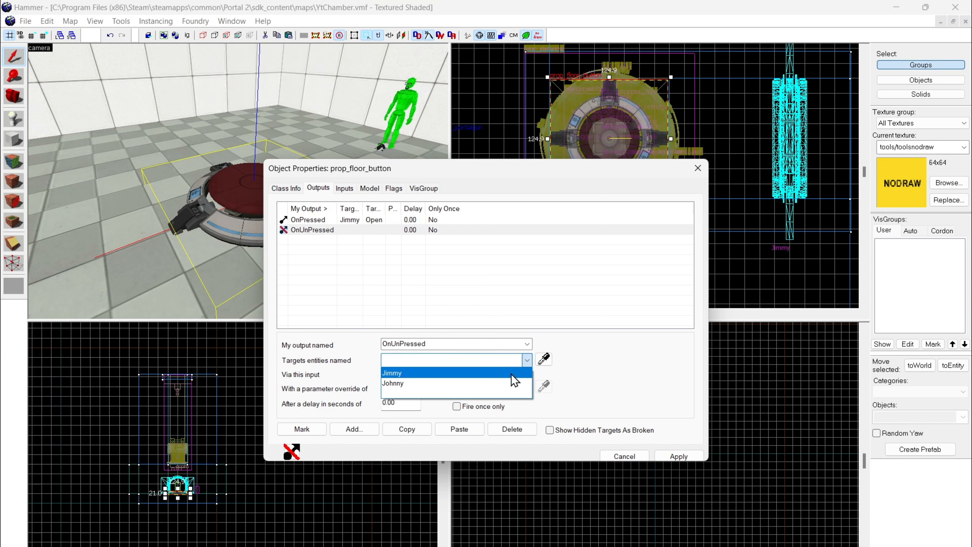
left_click(512, 373)
left_click(527, 373)
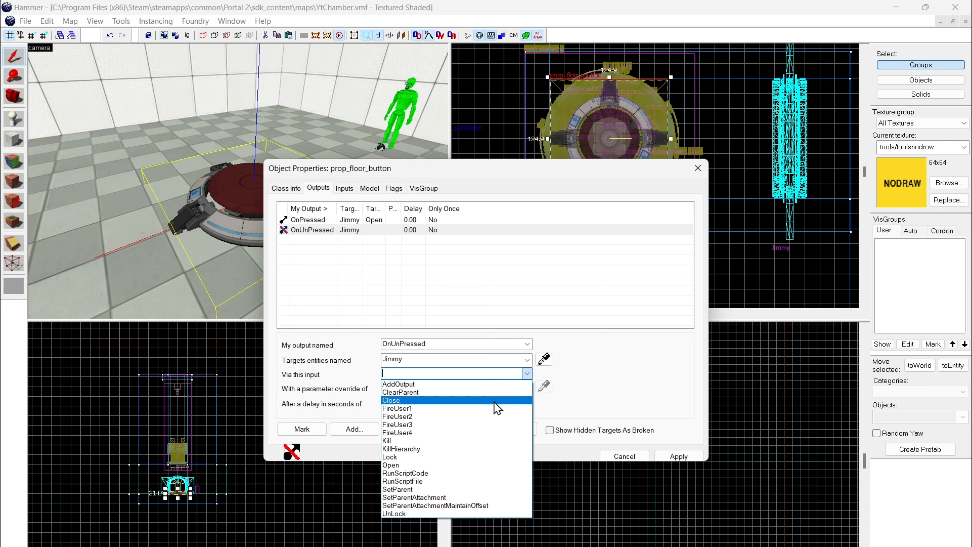
left_click(459, 400)
left_click(661, 456)
left_click(633, 158)
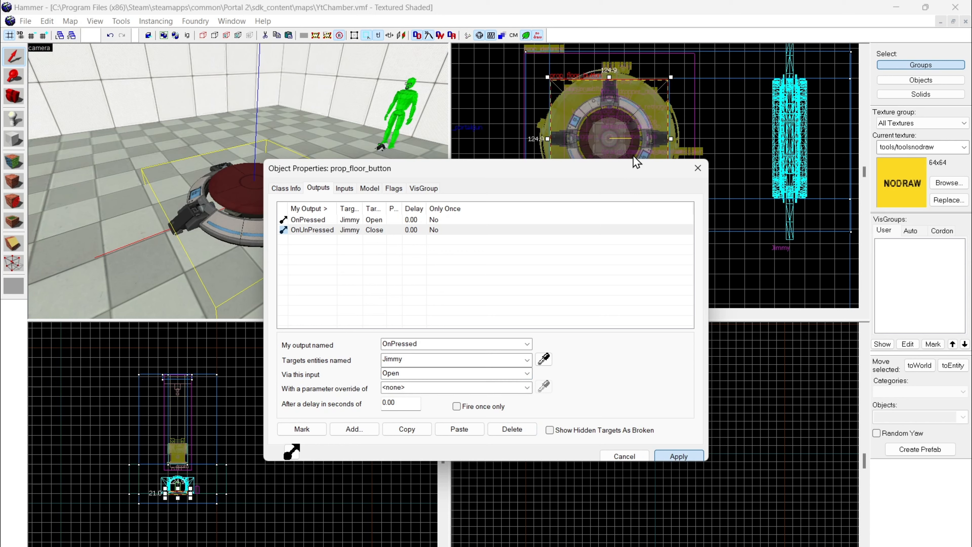
left_click(693, 171)
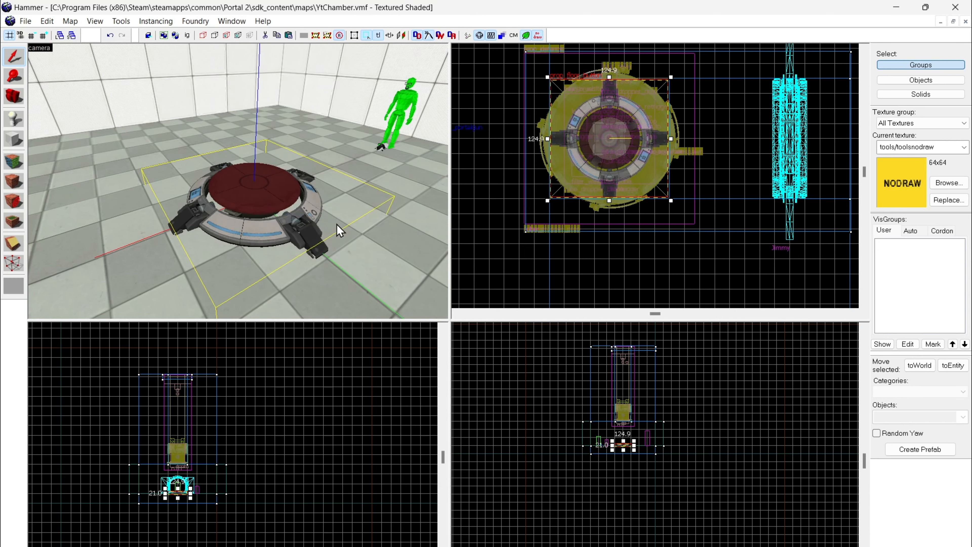
Step: Compile the map with the Full compile - HDR only configuration and run it in Portal 2
key("F9")
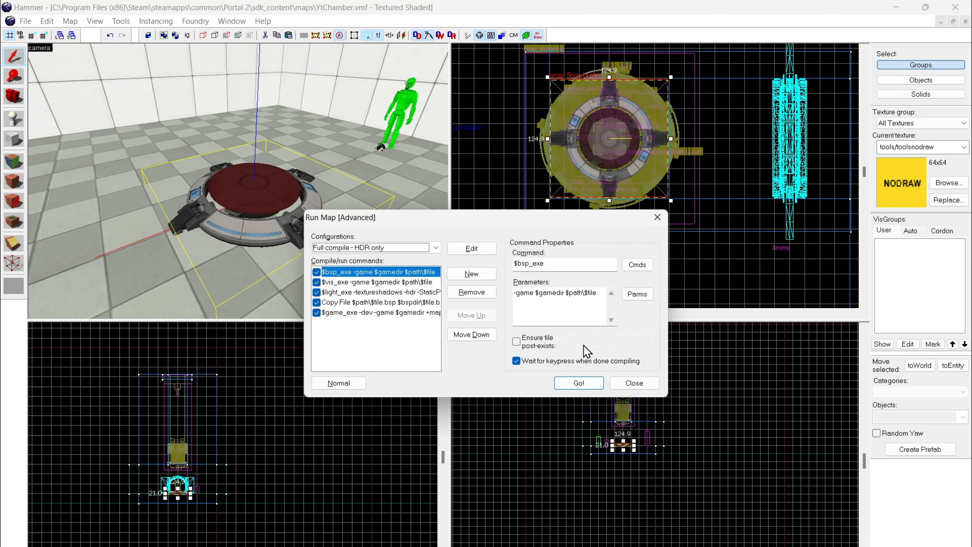
left_click(591, 386)
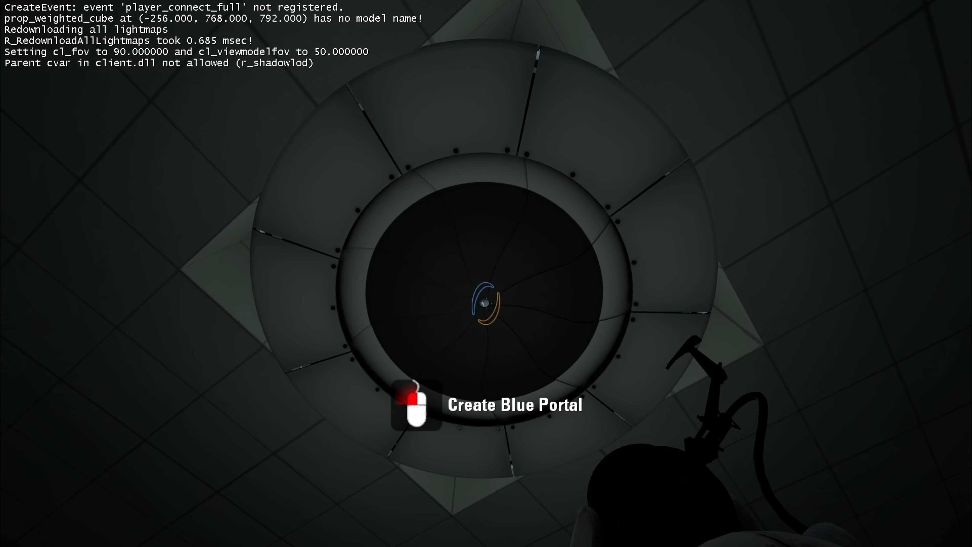
left_click(486, 302)
Step: Lower the game's Master Volume to about 14% and Music Volume to about 28%, and return to the running map
key("Escape")
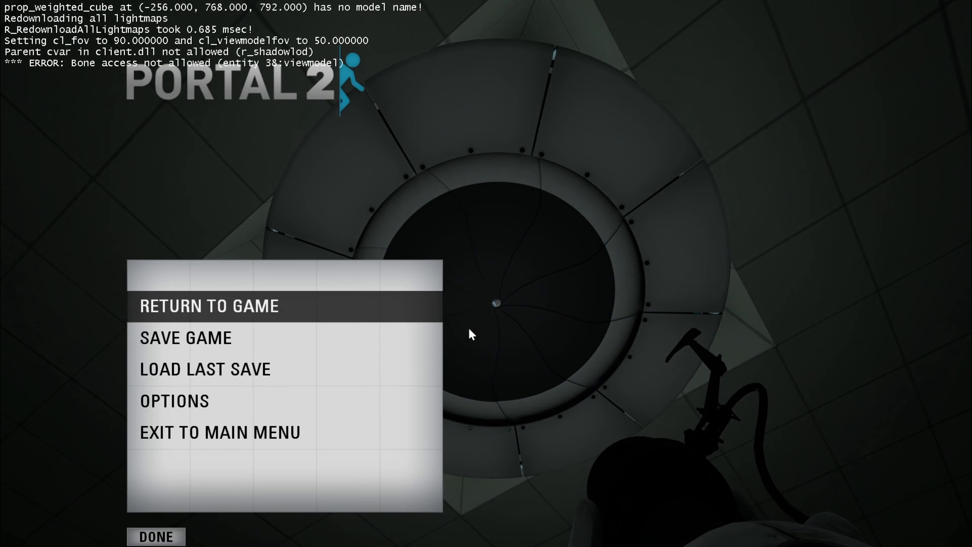
left_click(228, 406)
left_click(224, 371)
left_click_drag(458, 212, 415, 213)
left_click_drag(450, 243, 438, 246)
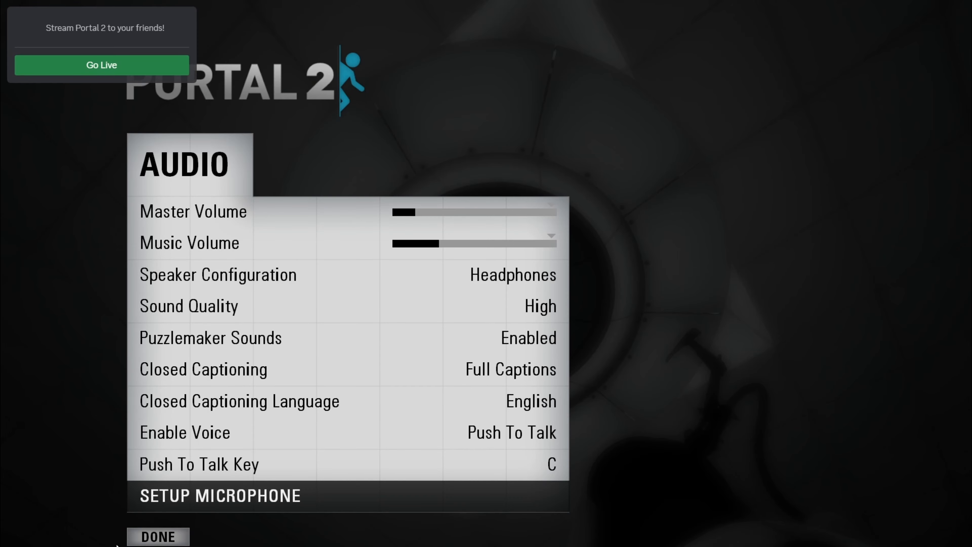
left_click(157, 536)
left_click(158, 536)
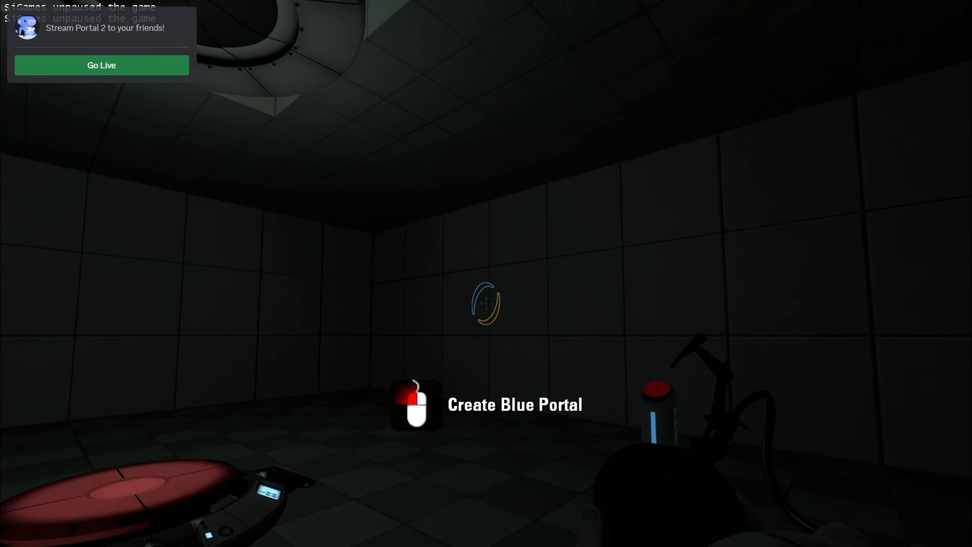
Step: Walk onto the floor button in the running map to test the door
key("w")
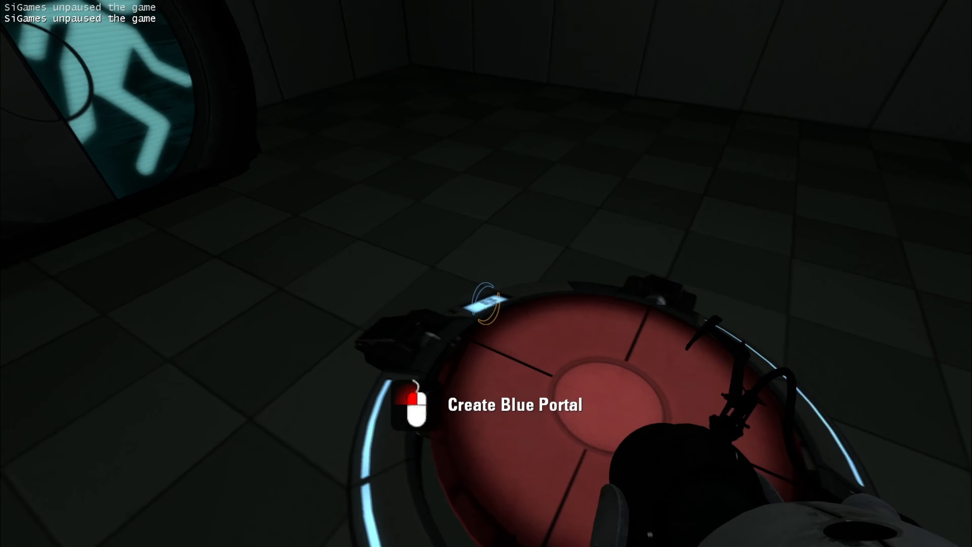